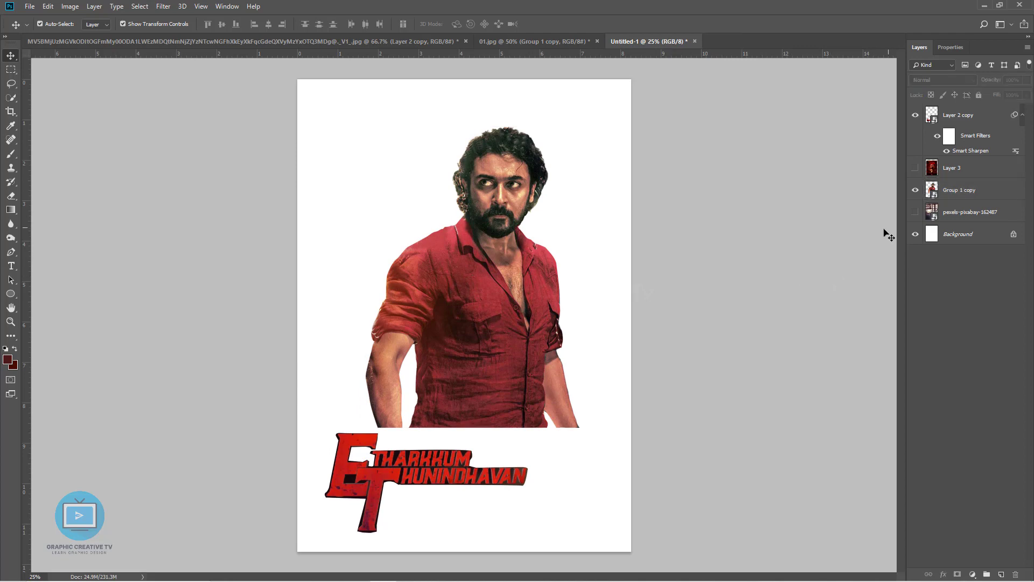
Step: Show the warehouse photo layer and move the red film title up to the top of the poster
left_click(915, 212)
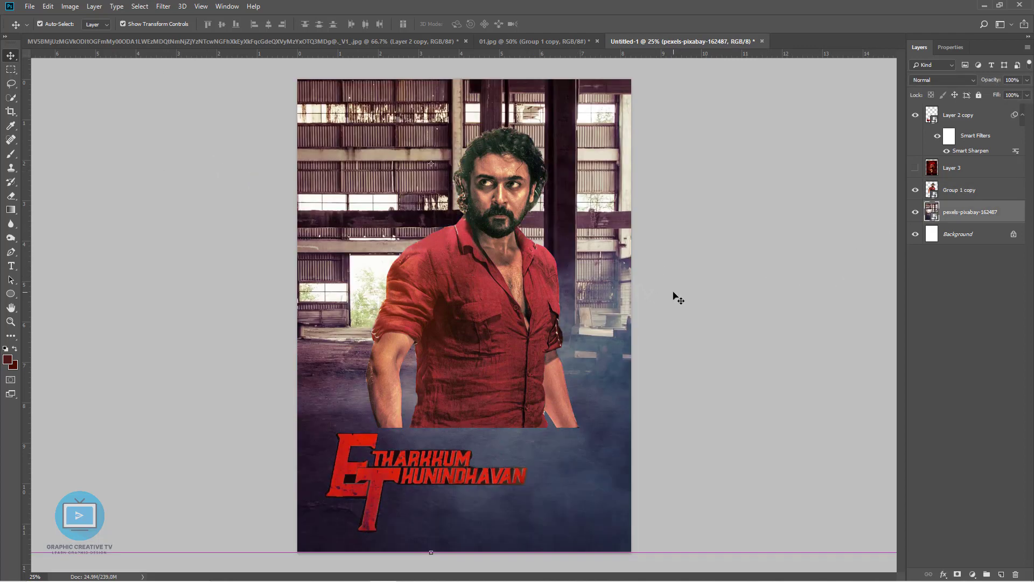
left_click(471, 273)
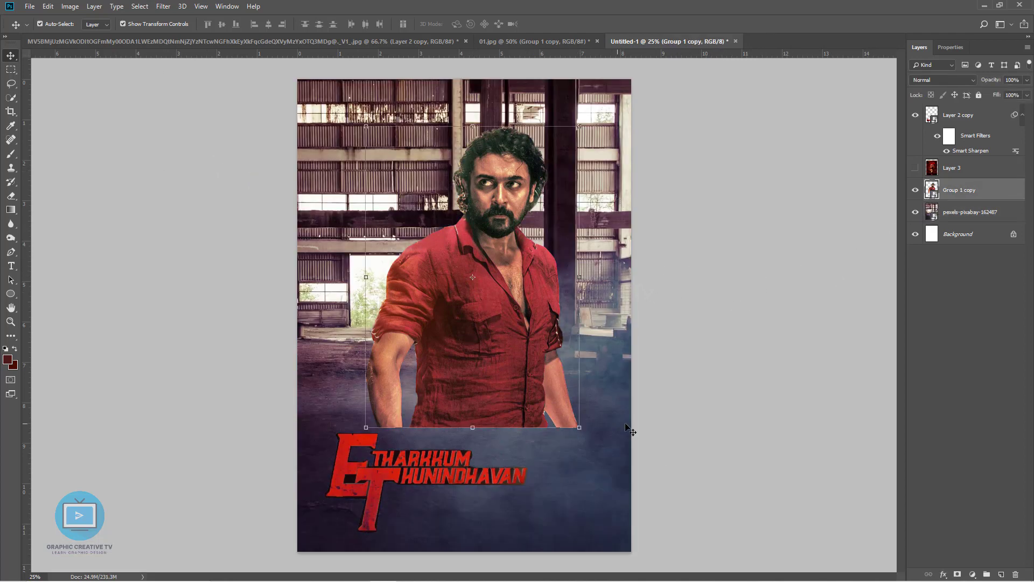
left_click(651, 427)
left_click_drag(496, 475, 474, 150)
Step: Move the man in the red shirt down to the poster's bottom edge and scale him up slightly
left_click_drag(488, 320, 476, 439)
key("ctrl+t")
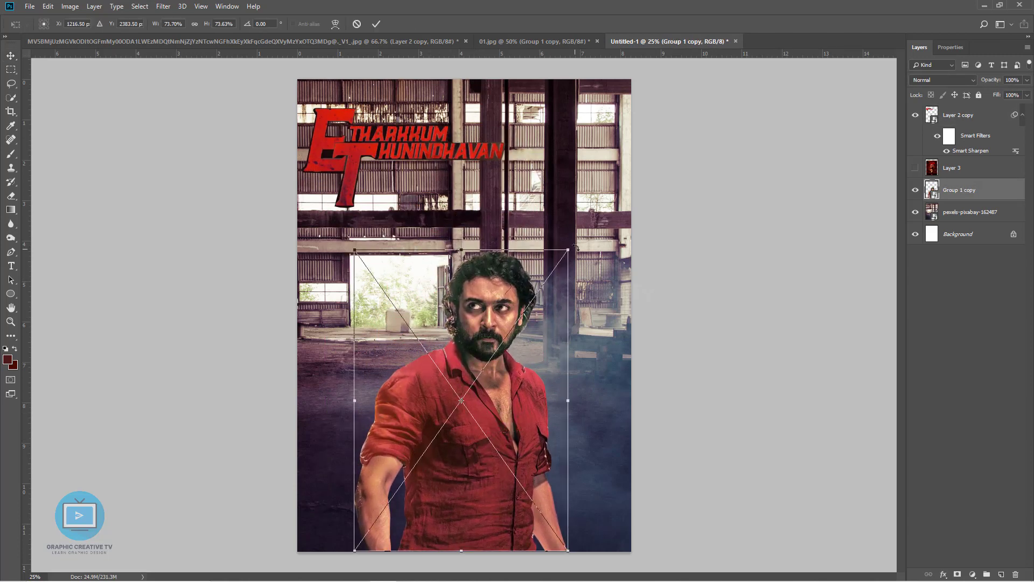
left_click_drag(575, 247, 584, 236)
key("Return")
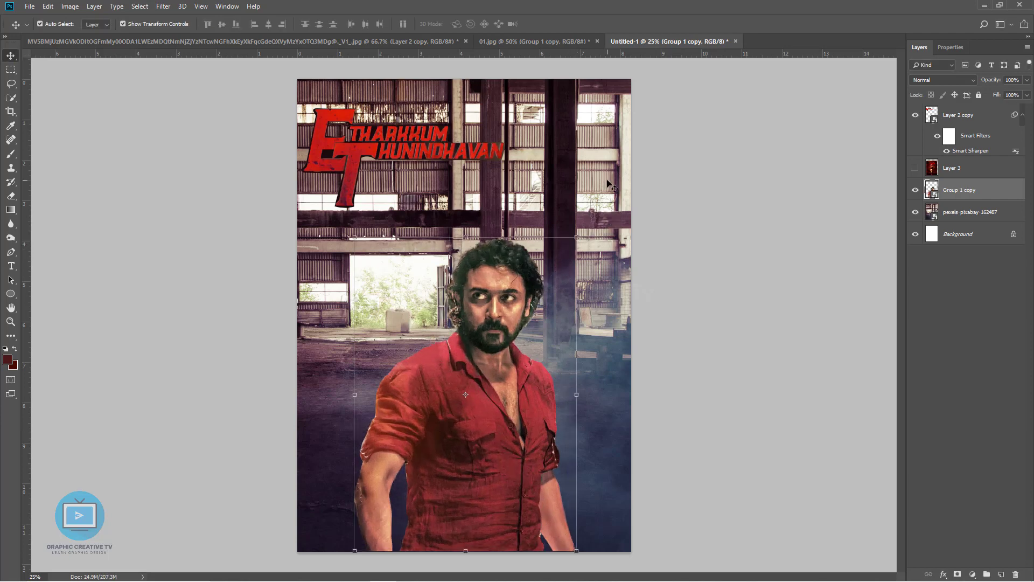
Step: Shift the warehouse photo down behind the man, and deselect the layer
left_click_drag(610, 185, 611, 228)
left_click(883, 260)
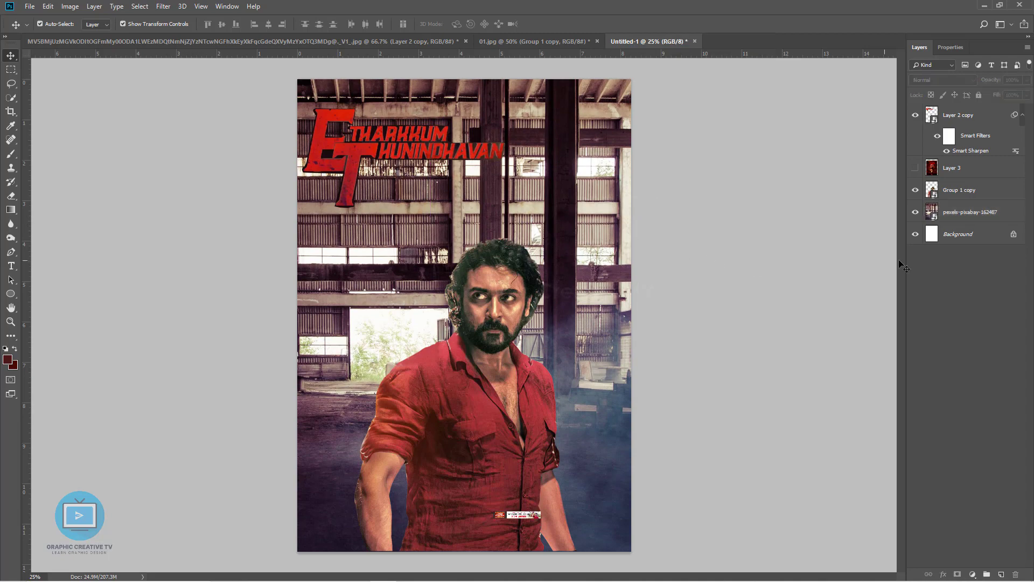
Step: Create a new layer directly above the warehouse photo and fill it with dark red 490803
left_click(957, 214)
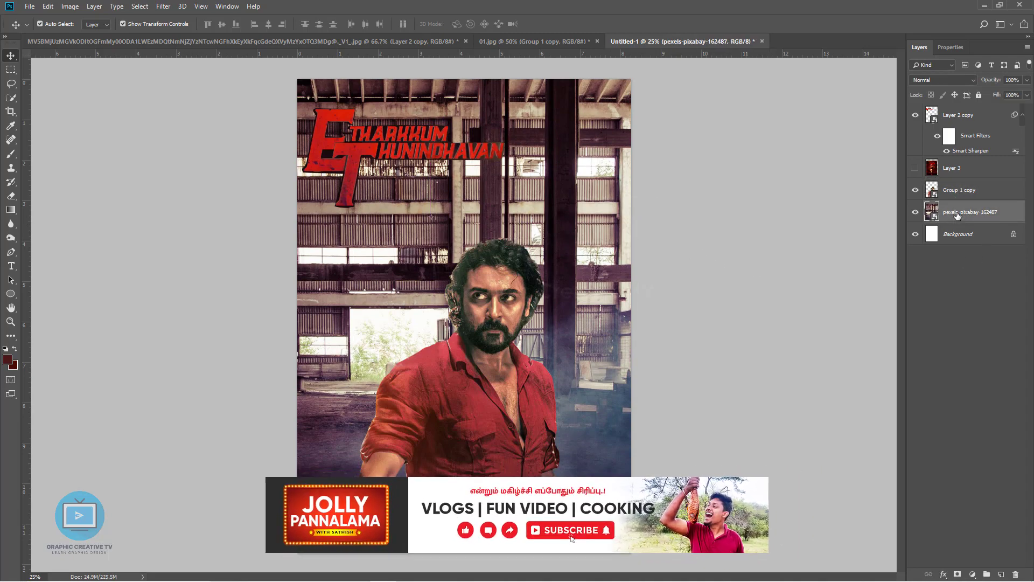
key("ctrl+shift+n")
key("Return")
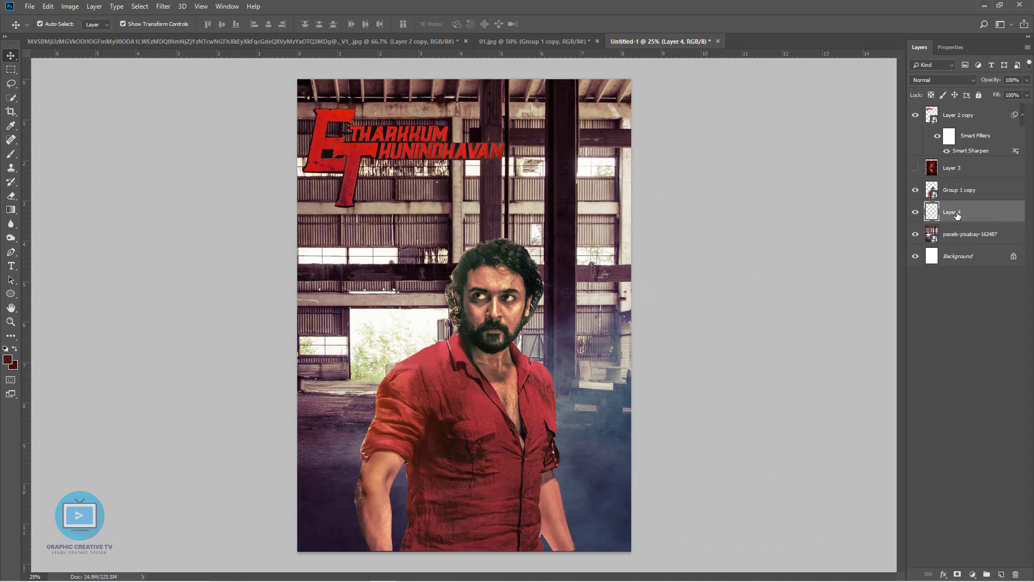
left_click(12, 366)
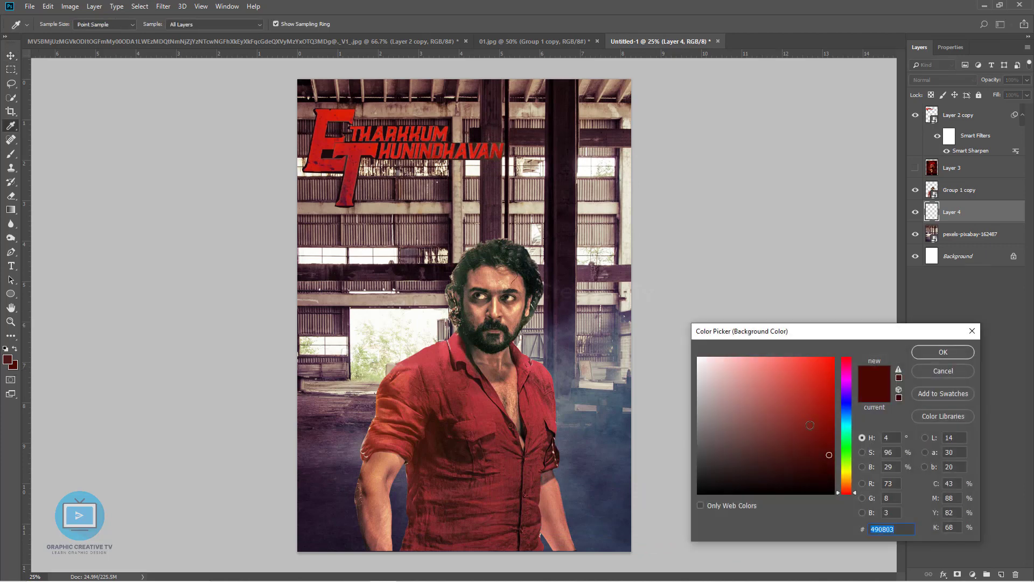
left_click(950, 356)
key("ctrl+BackSpace")
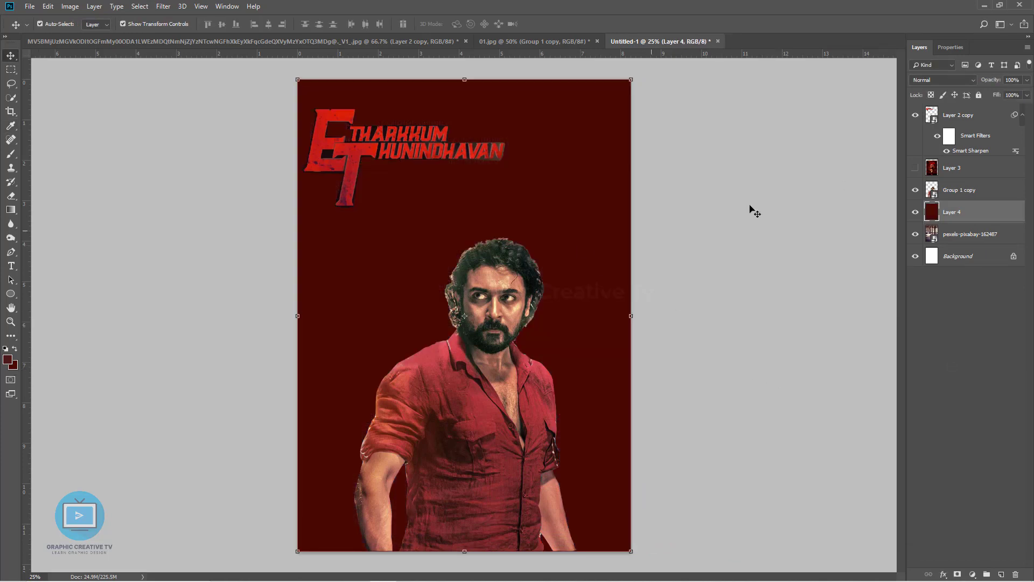
Step: Set the dark red layer's blend mode to Multiply at 100% opacity
scroll(952, 81, "down", 4)
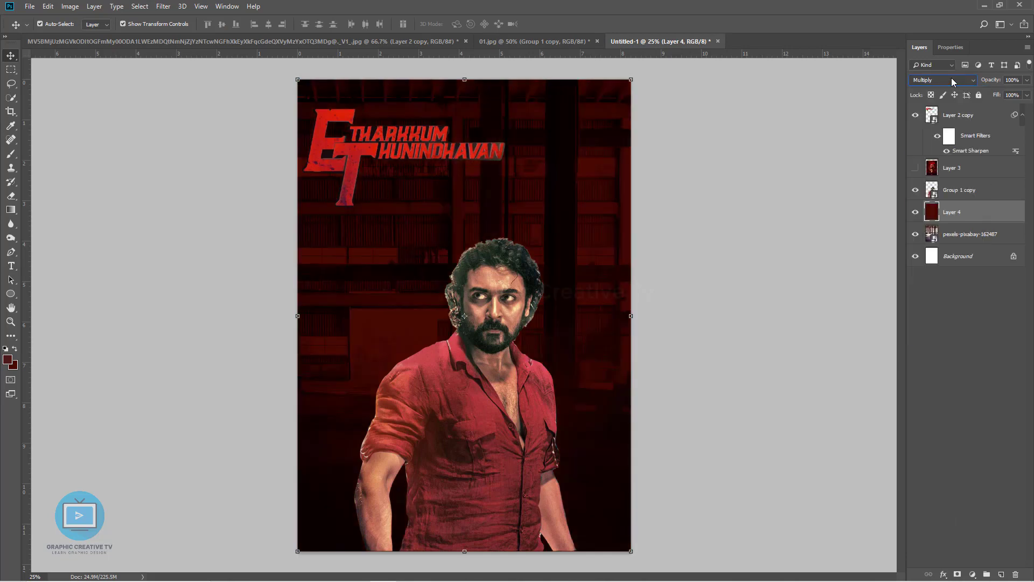
scroll(952, 81, "up", 1)
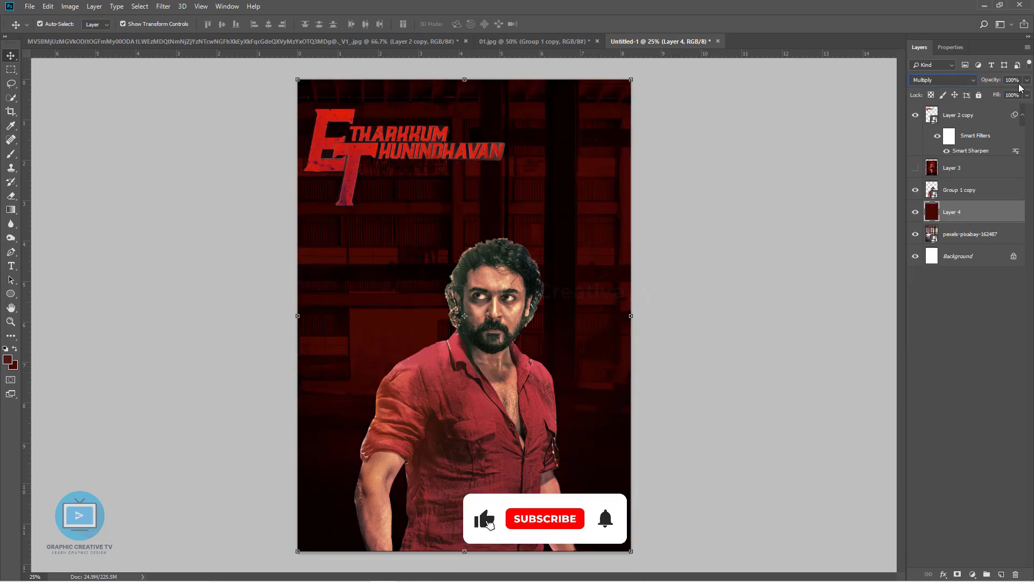
left_click(1027, 80)
mouse_move(1028, 92)
left_mouse_down()
mouse_move(997, 96)
mouse_move(1030, 96)
left_mouse_up()
Step: Try the other blend modes on the dark red layer, from Color Burn to Luminosity, and return it to Multiply
left_click(930, 78)
left_click(930, 79)
key("Down")
key("Down")
key("Down")
key("Down")
key("Down")
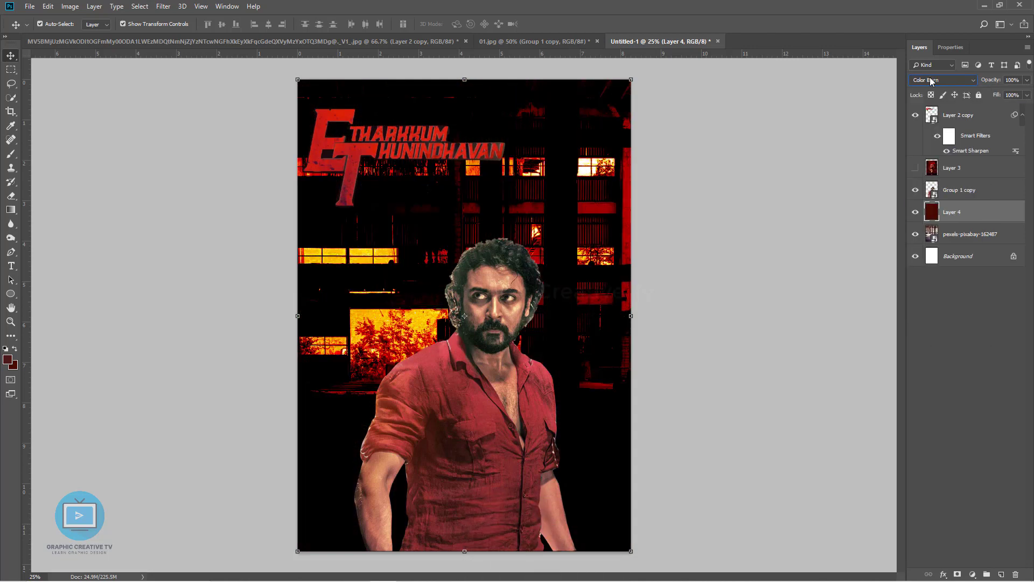
key("Down")
key("Down")
key("Down")
key("Down")
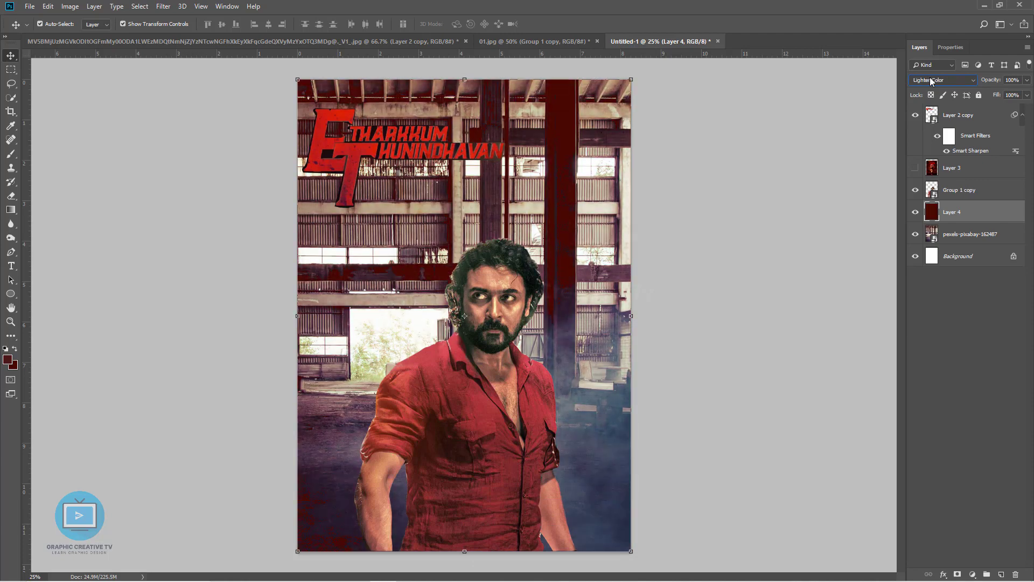
key("Up")
key("Down")
key("Down")
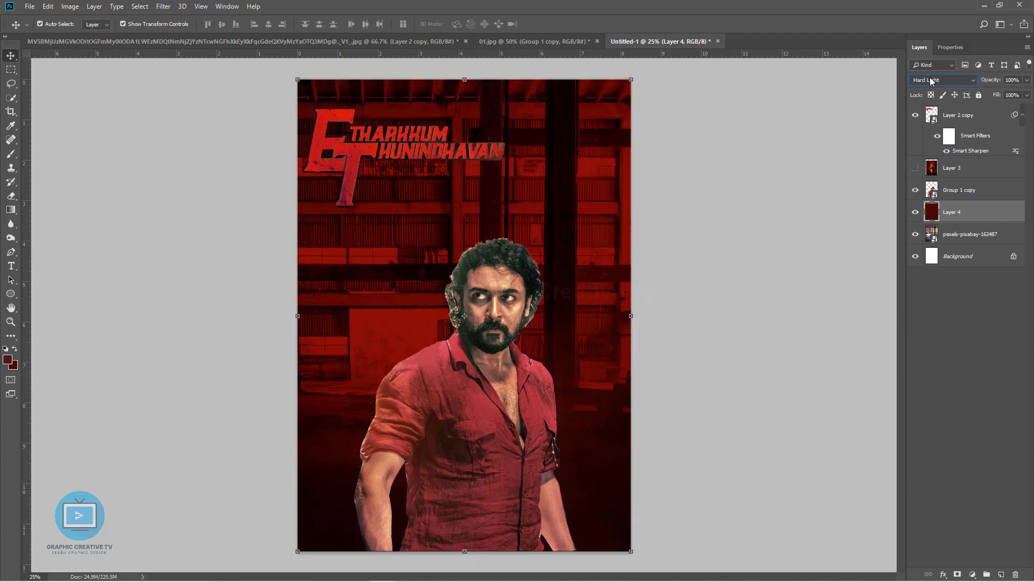
key("Down")
key("Down")
key("Down")
key("Down")
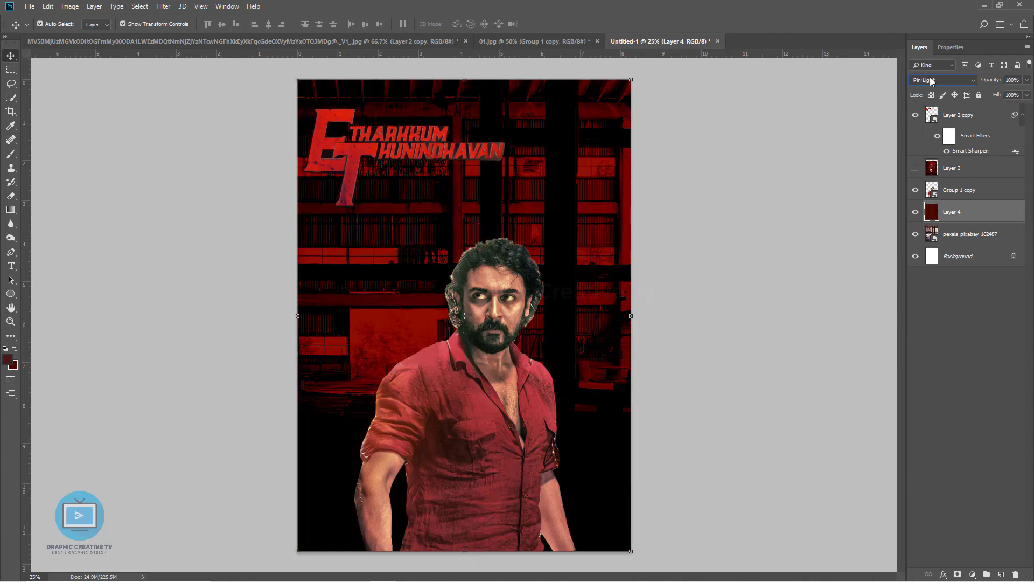
key("Up")
key("Down")
key("Down")
key("Down")
key("Down")
key("Down")
key("Down")
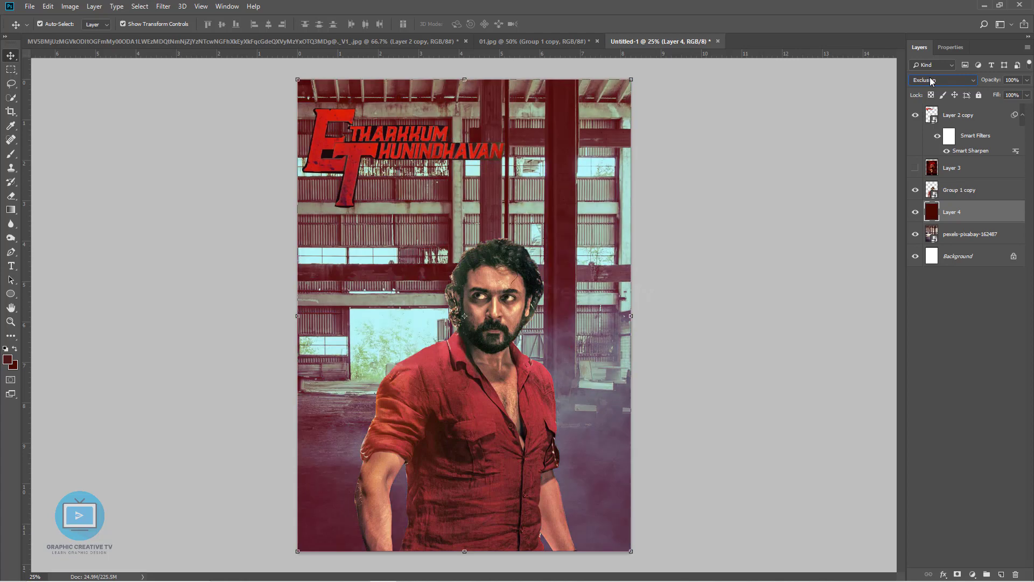
key("Down")
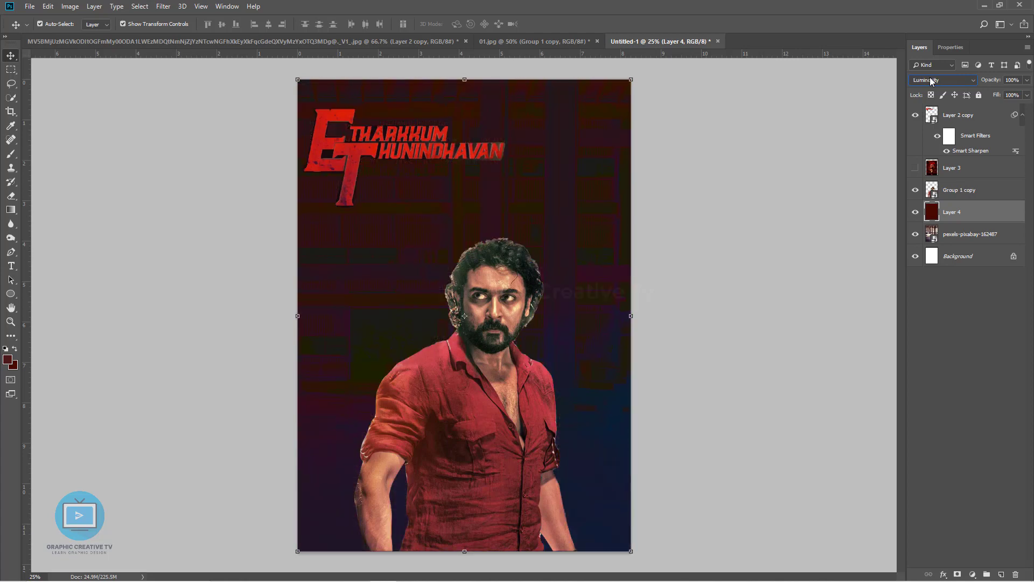
key("Up")
key("Up")
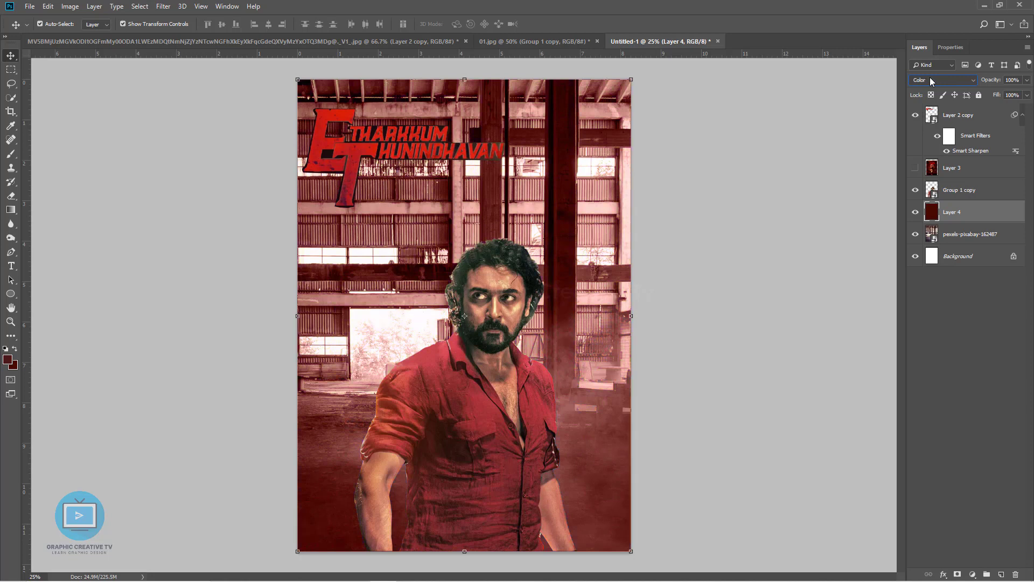
key("Down")
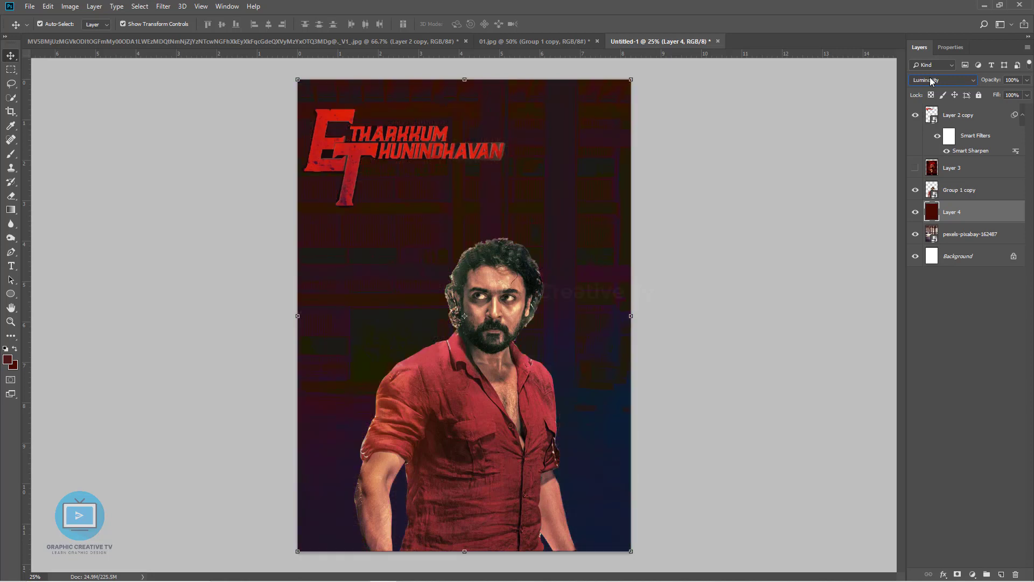
key("Up")
key("Up")
key("Up")
key("Up")
key("Up")
key("Up")
key("Up")
key("Up")
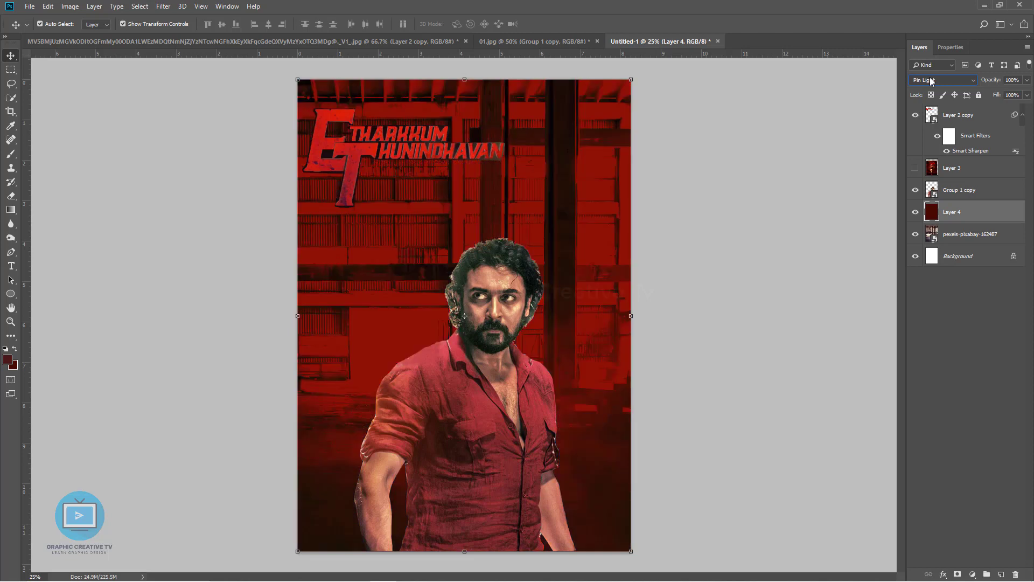
key("Down")
key("Up")
key("Up")
key("Up")
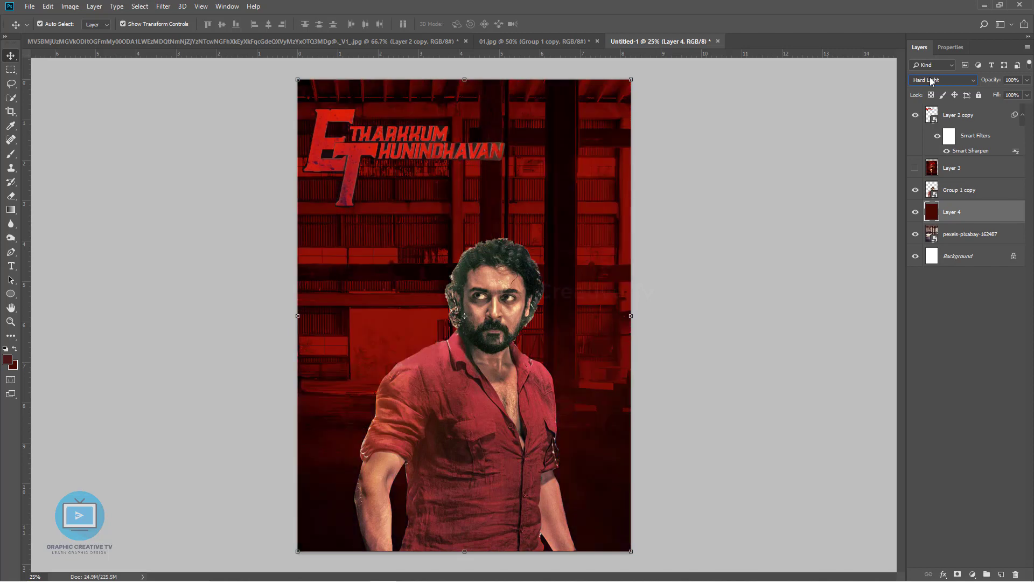
key("Up")
key("Up")
key("Up")
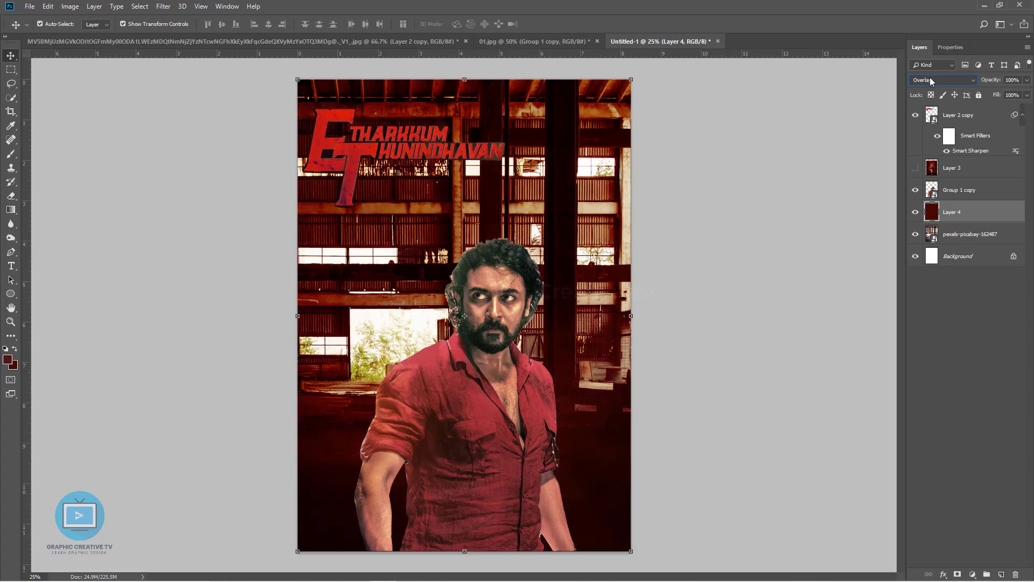
key("Down")
key("Up")
key("Up")
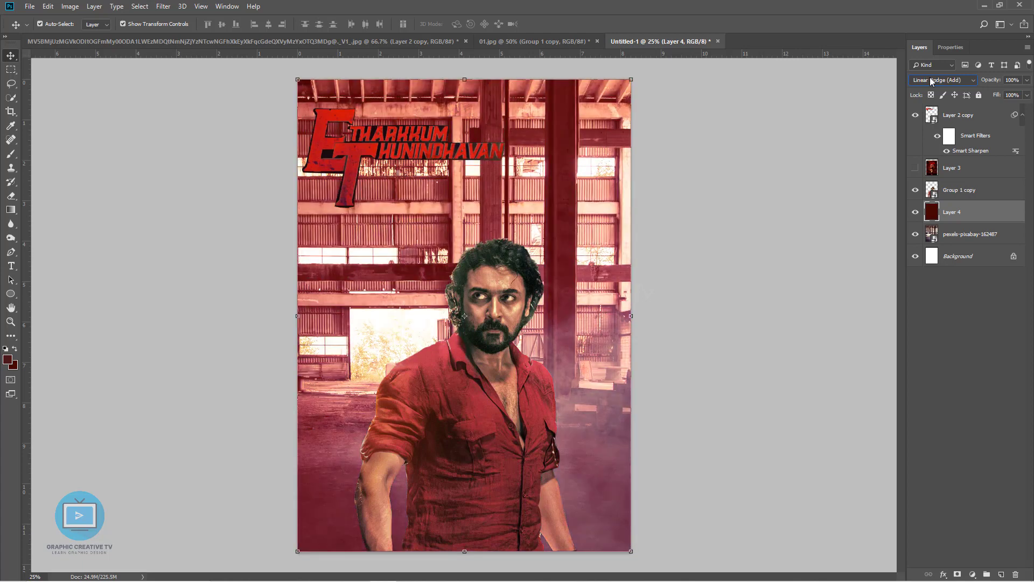
key("Up")
key("Up")
key("Up")
key("Up")
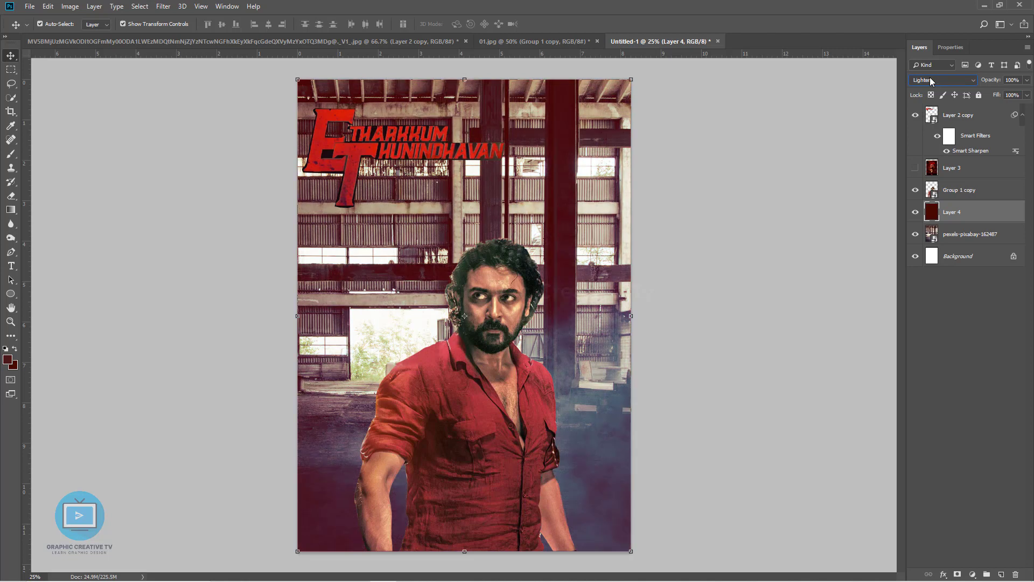
key("Up")
key("Up")
key("Up")
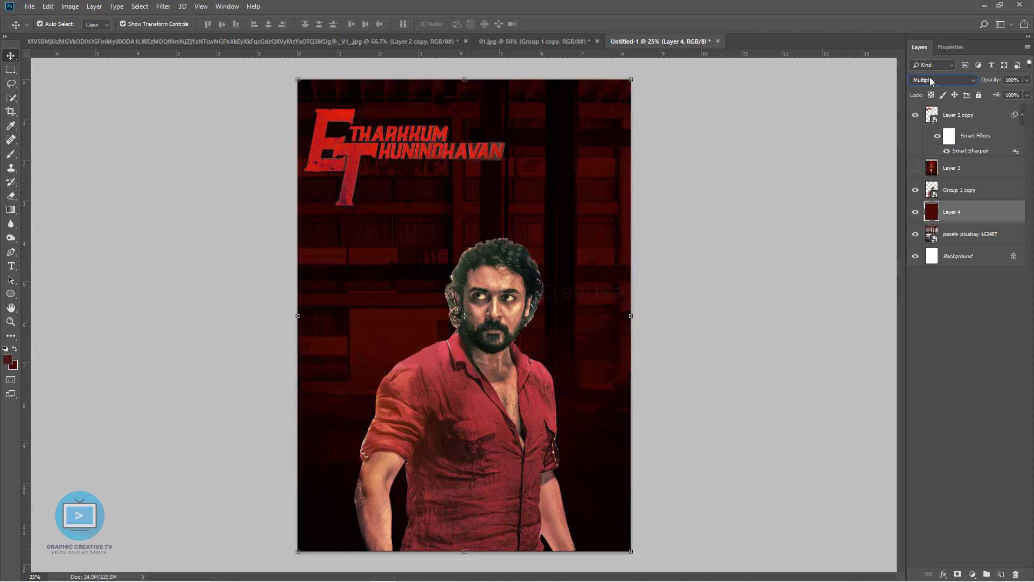
Step: Refill the dark red layer with a more muted maroon and set its opacity to 100%
left_click(1026, 79)
left_click_drag(1000, 93, 1024, 100)
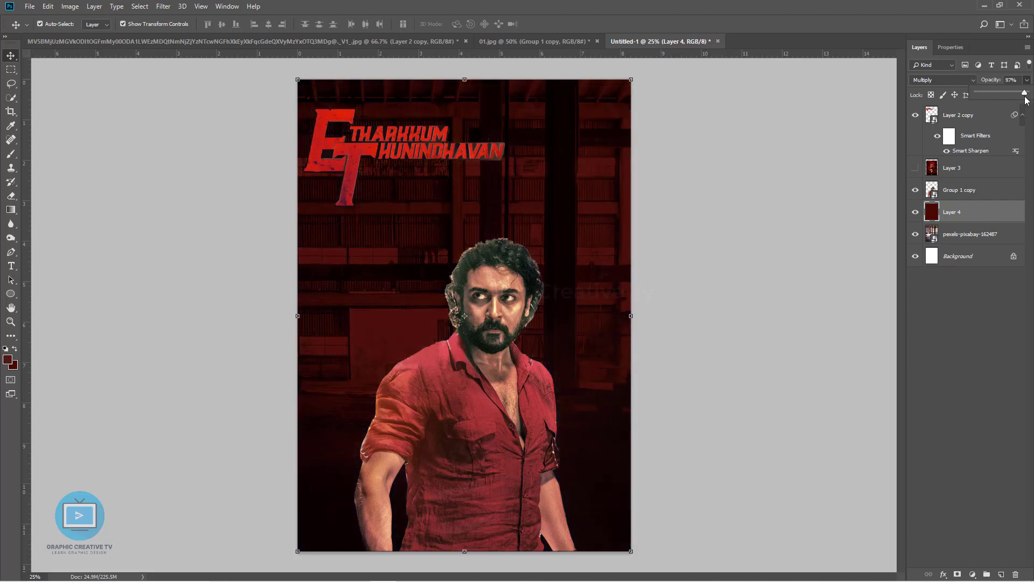
left_click(972, 209)
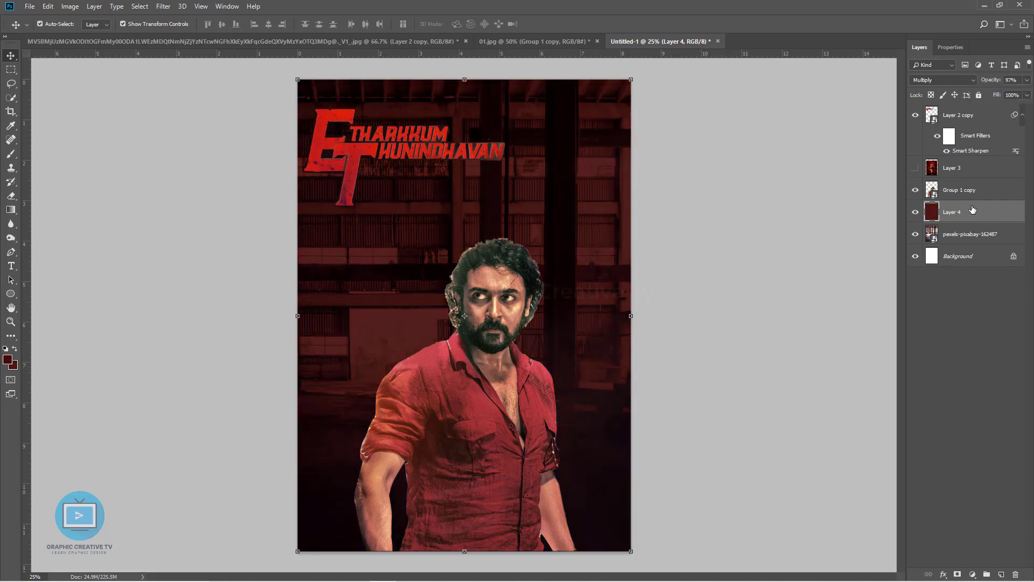
left_click_drag(1029, 80, 1027, 93)
left_click(941, 82)
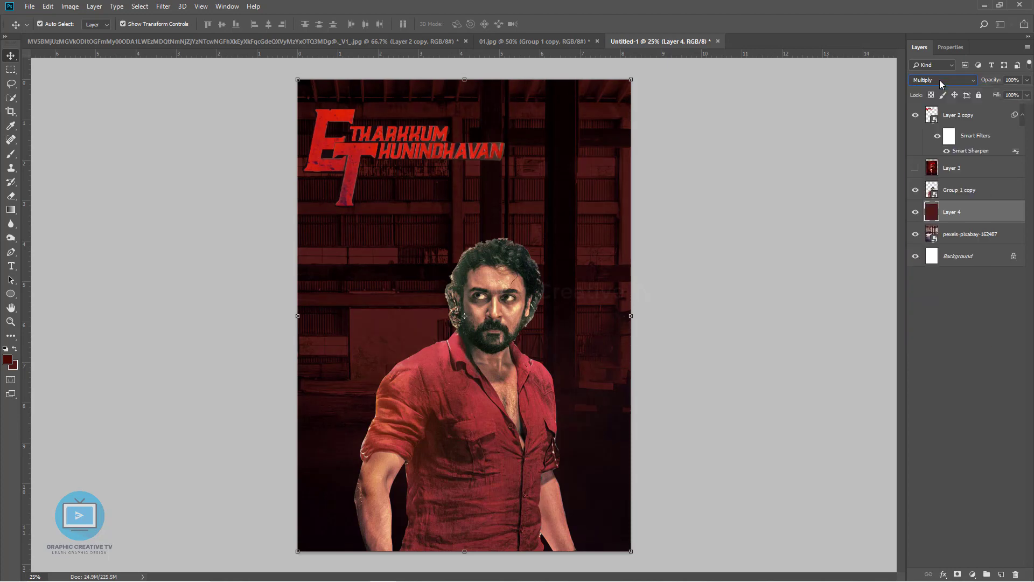
Step: Hide the maroon layer, move the warehouse photo up behind the man, and show the maroon layer again
left_click(953, 235)
left_click(915, 212)
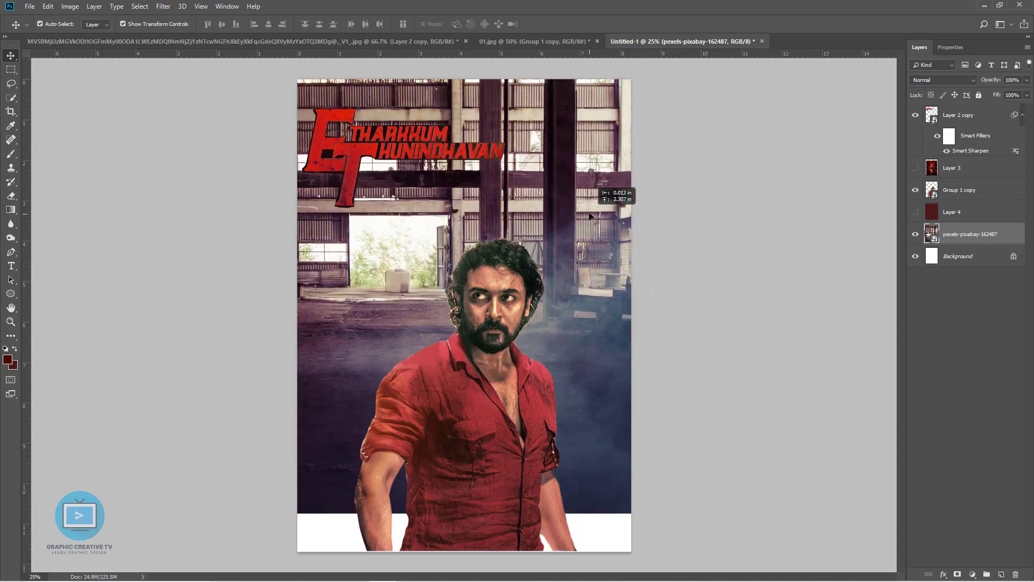
left_click(915, 212)
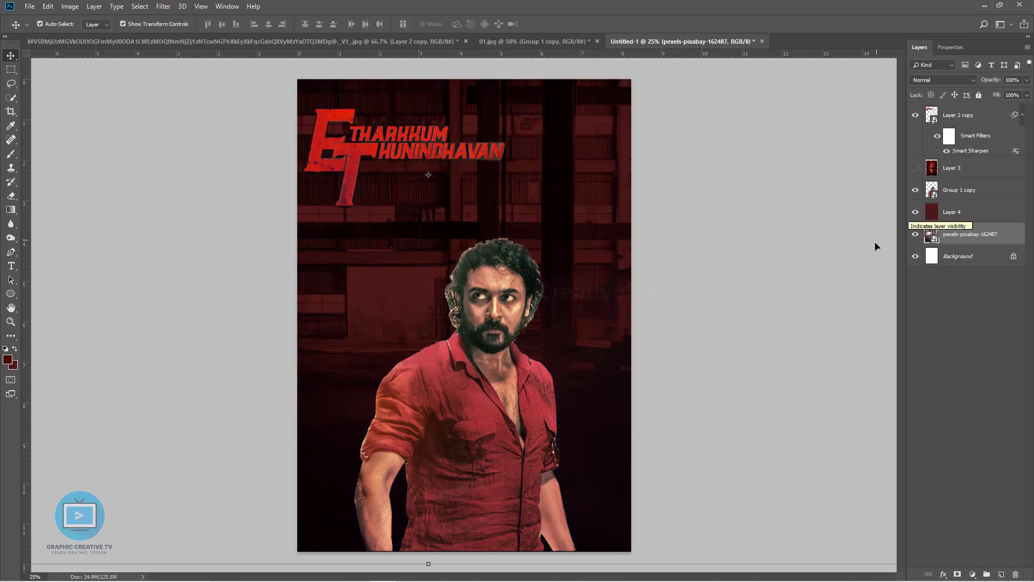
Step: Try blend modes such as Multiply and Screen on the warehouse photo layer, and return it to Normal
left_click(952, 79)
left_click(954, 79)
key("Down")
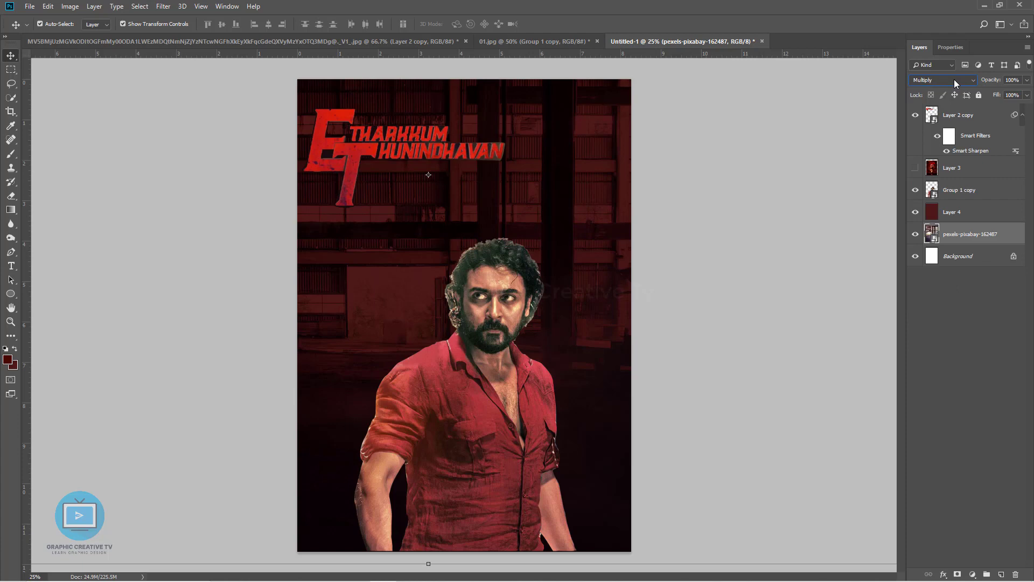
key("Down")
key("Down")
key("Down")
key("Down")
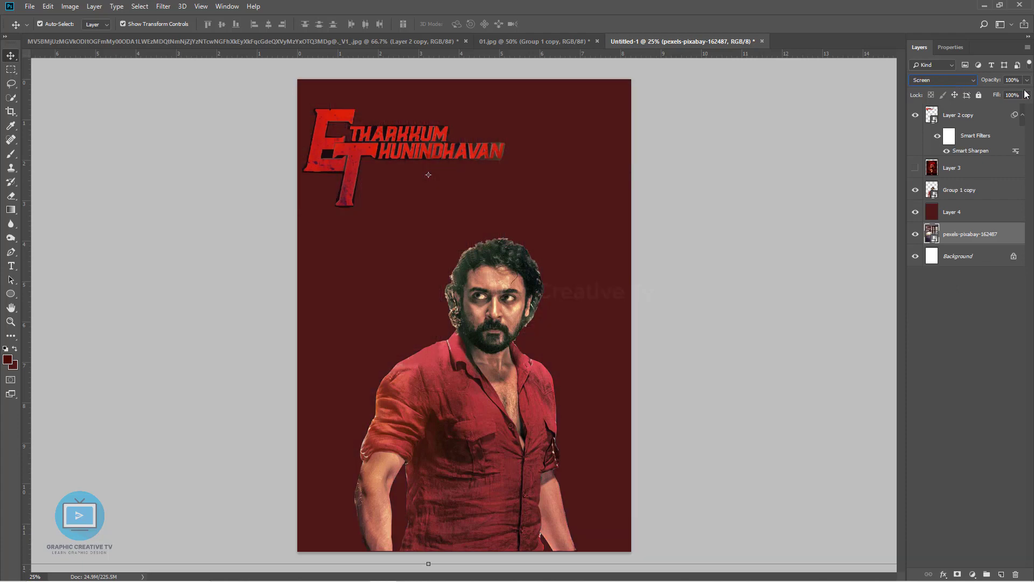
left_click(968, 81)
left_click(937, 89)
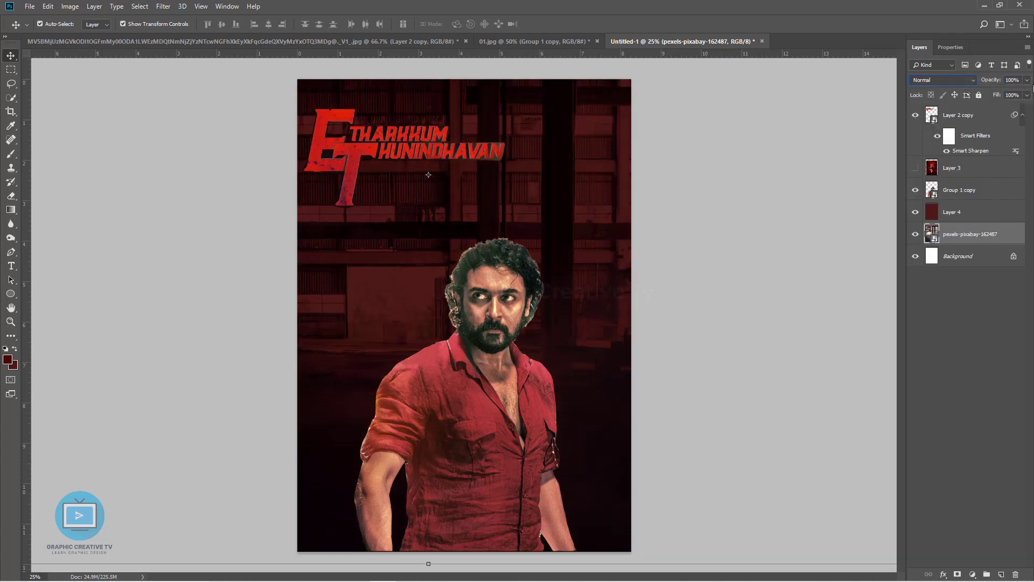
left_click(971, 217)
left_click(965, 238)
left_click(940, 82)
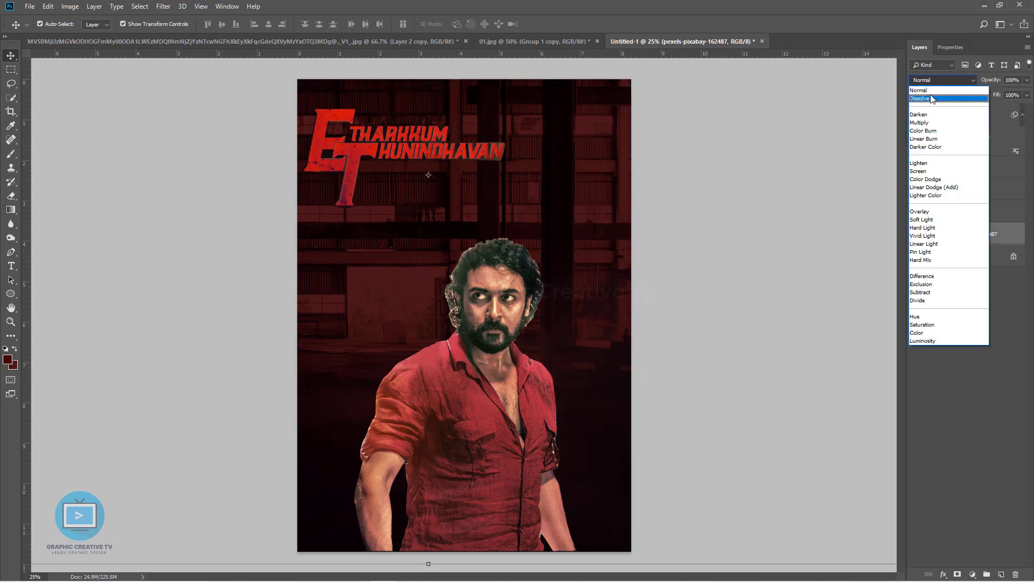
left_click(932, 91)
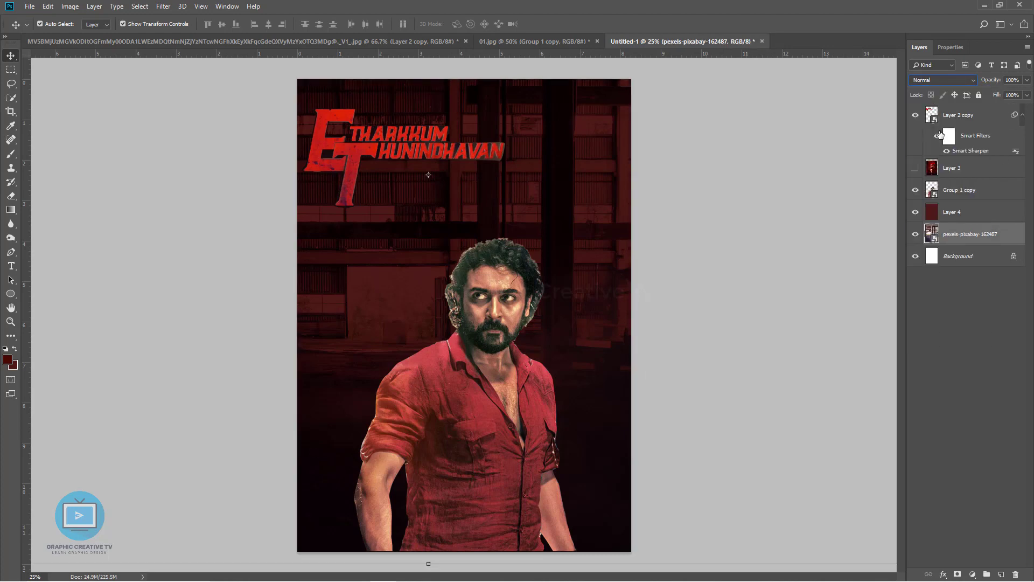
Step: Set the maroon layer's blend mode to Normal, try a lower opacity, and return it to 100%
left_click(963, 215)
left_click(952, 82)
left_click(949, 89)
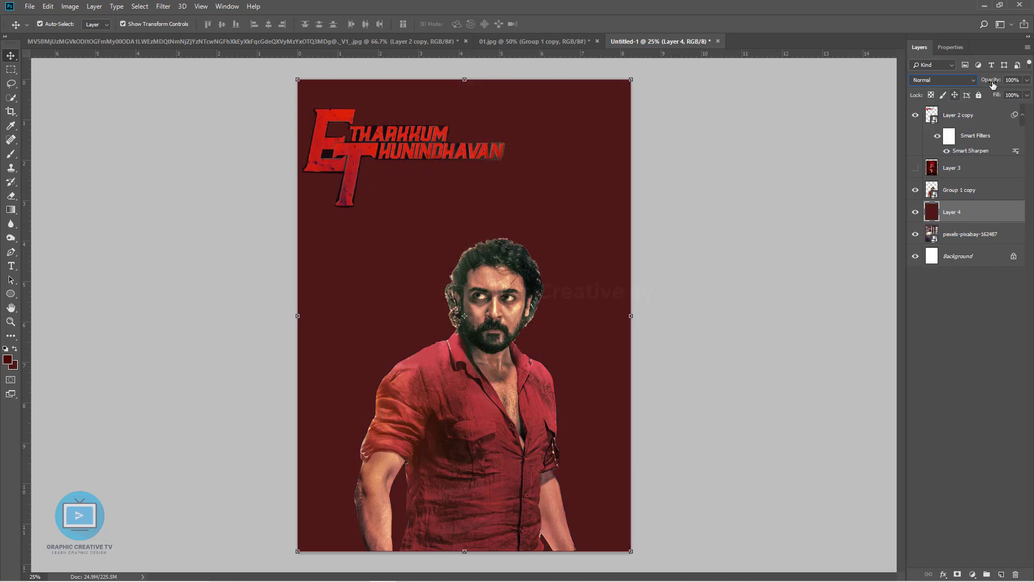
left_click(1026, 80)
left_click_drag(1018, 98, 1012, 92)
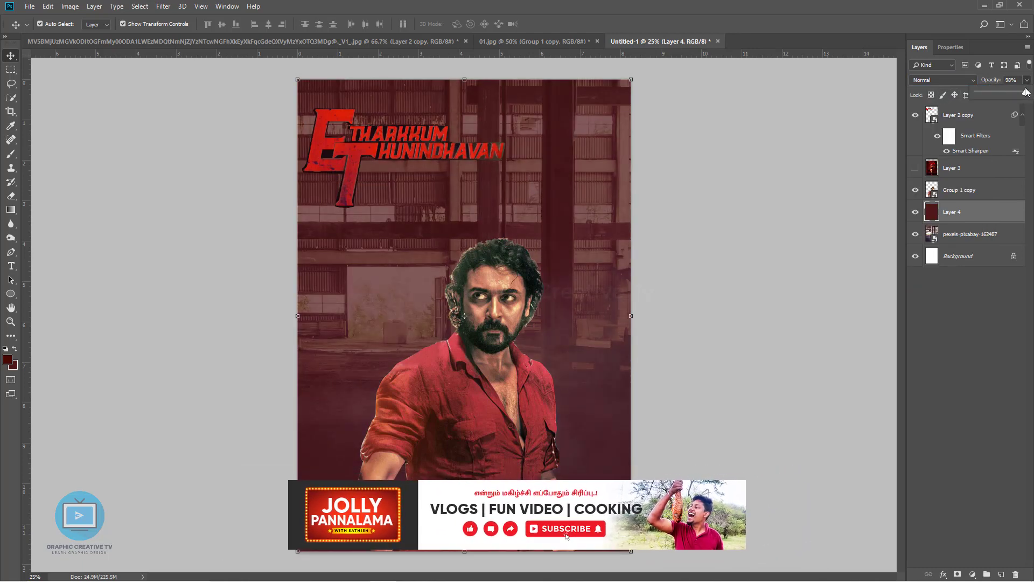
left_click_drag(1012, 93, 1029, 93)
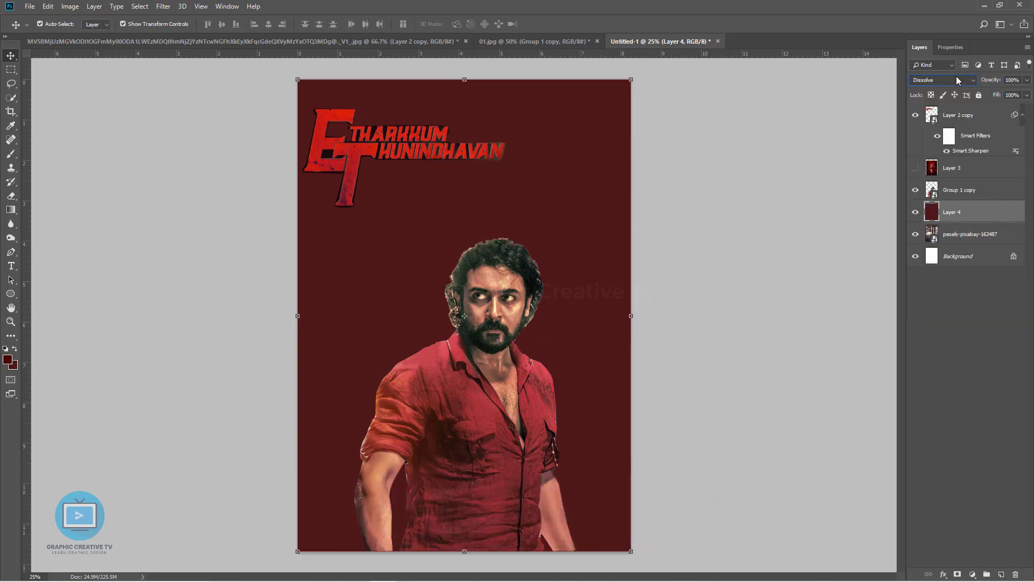
Step: Go through blend modes such as Darken, Screen and Overlay on the maroon layer and settle on Hard Light
scroll(957, 80, "down", 2)
scroll(958, 80, "up", 1)
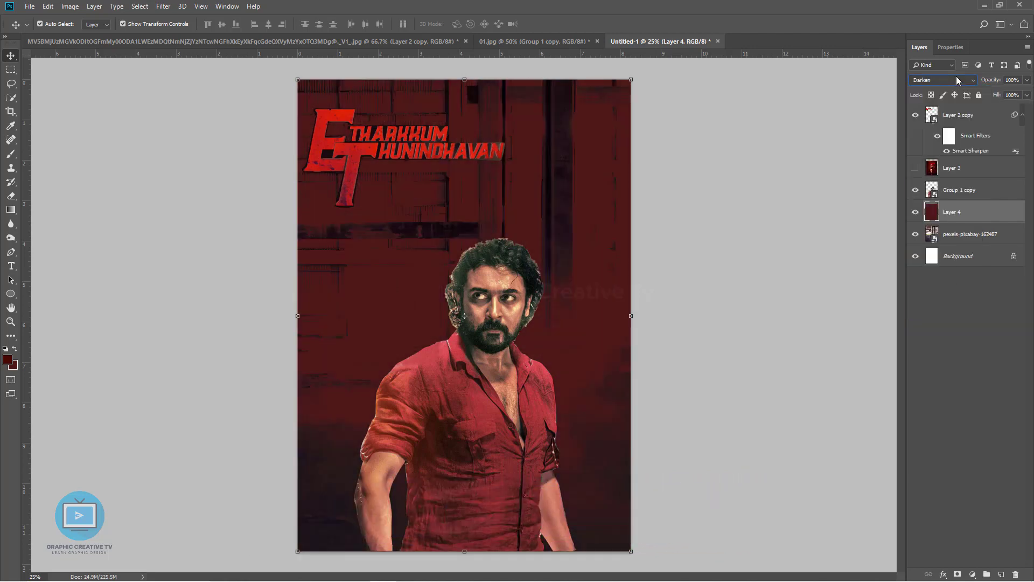
scroll(957, 80, "down", 6)
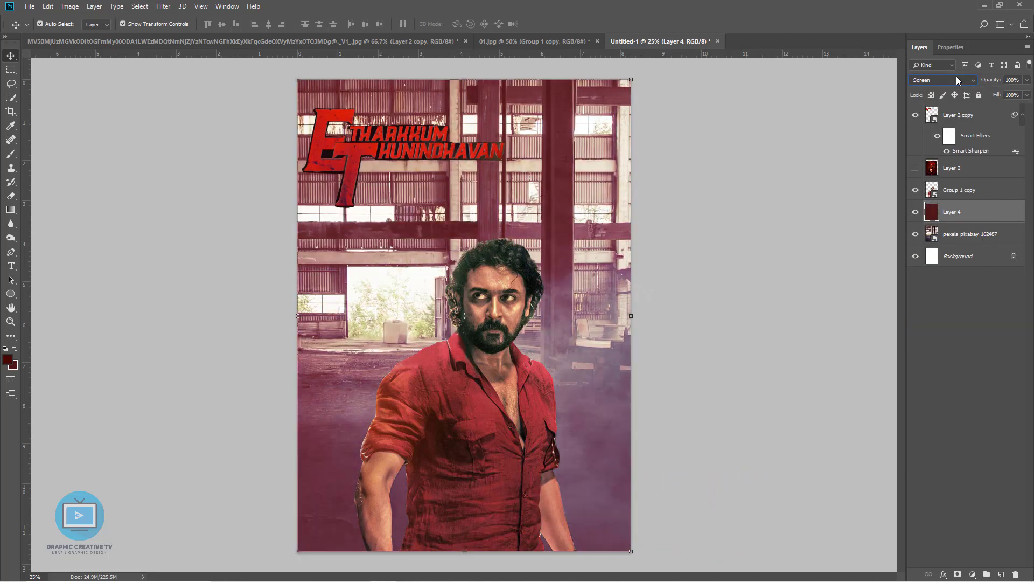
scroll(958, 80, "down", 4)
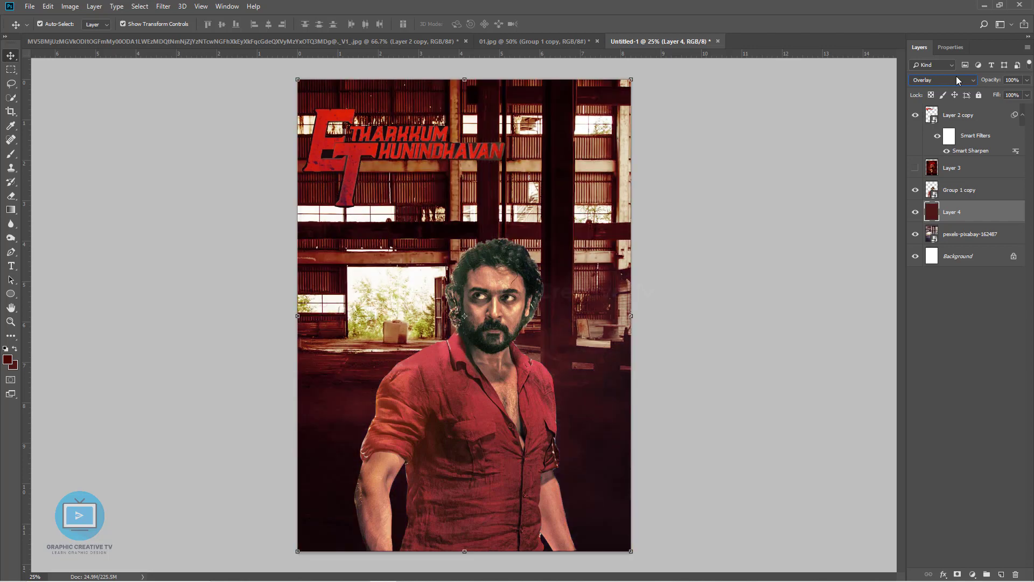
scroll(958, 80, "down", 2)
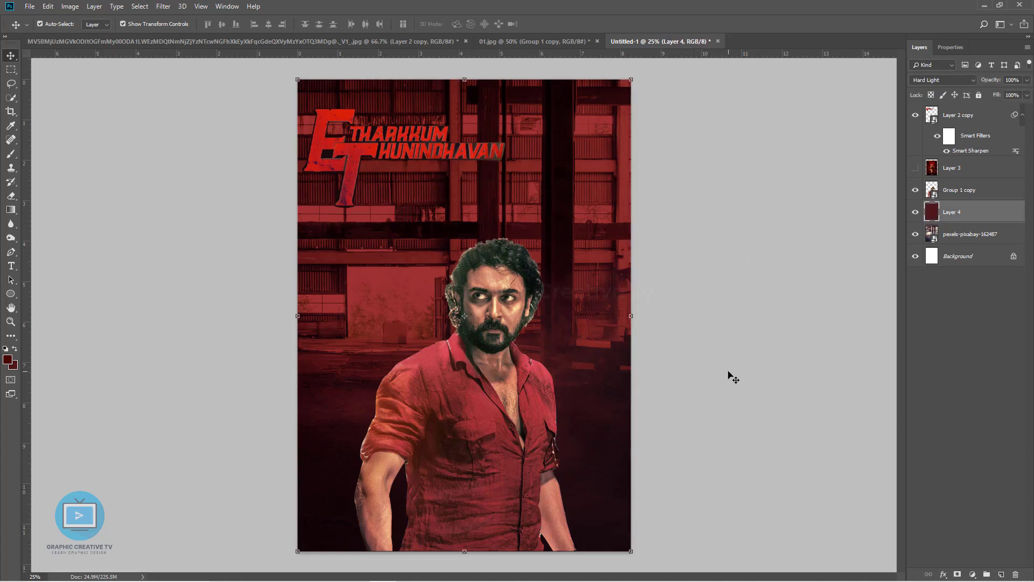
Step: Shift the man slightly left, scale him down a little and lower him, and move the title to the middle above him
left_click(525, 464)
mouse_move(525, 463)
left_mouse_down()
mouse_move(509, 463)
mouse_move(520, 464)
left_mouse_up()
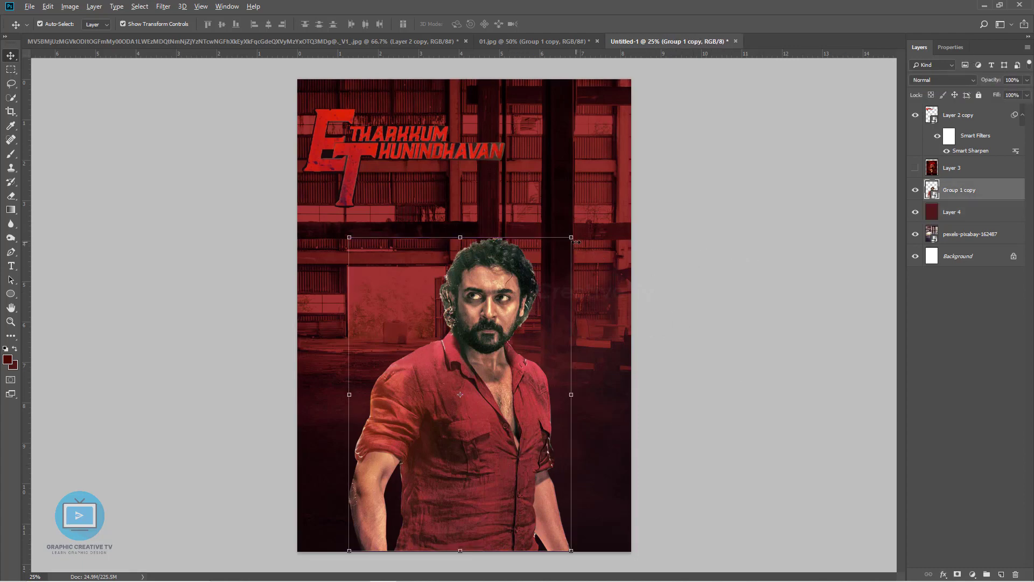
left_click_drag(573, 239, 569, 245)
left_click_drag(503, 338, 503, 345)
key("Return")
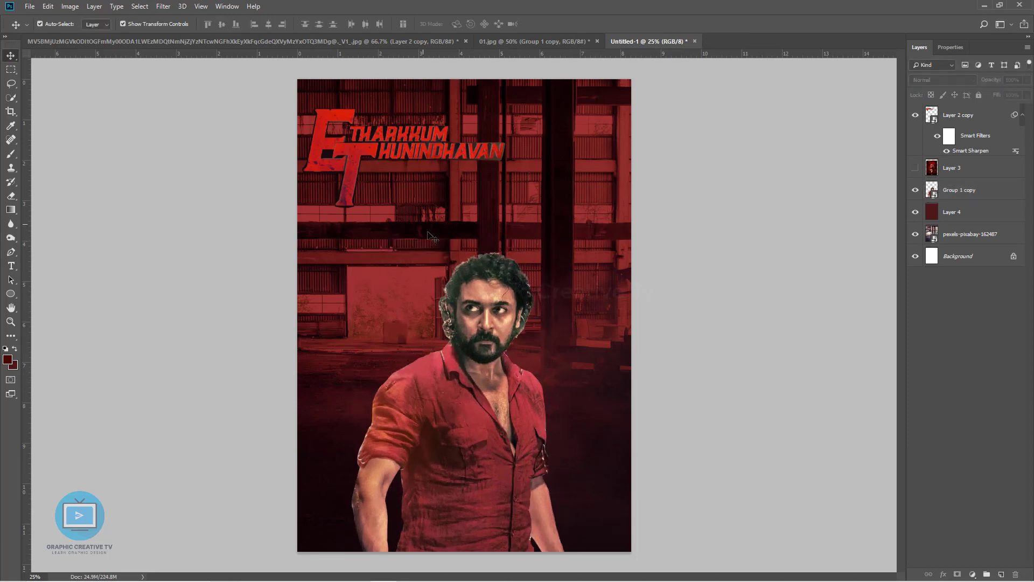
left_click(428, 162)
left_click_drag(428, 162, 487, 157)
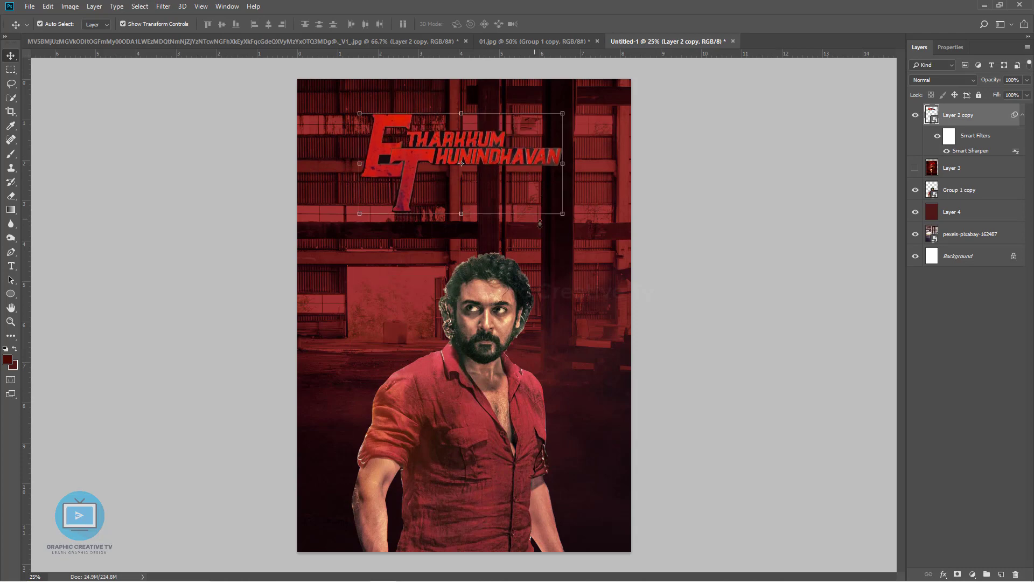
Step: Add a new empty layer directly above the maroon layer
left_click(608, 264)
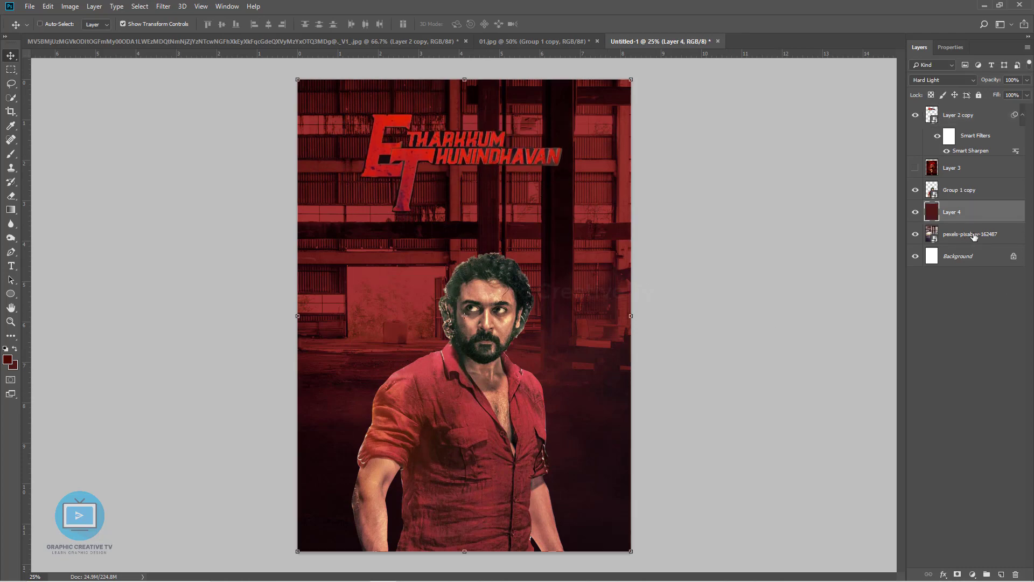
key("ctrl+shift+n")
key("Return")
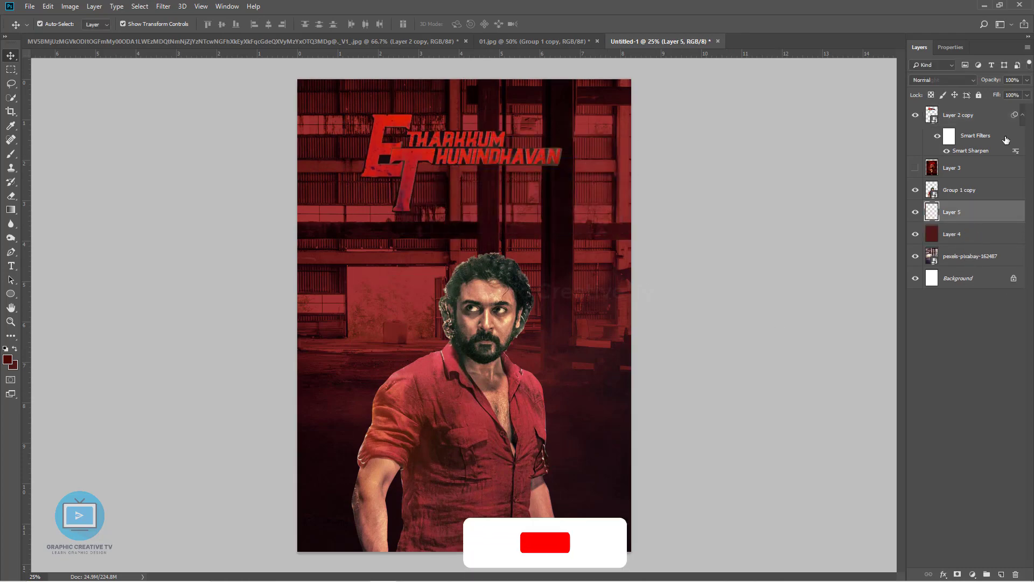
Step: Darken the top of the warehouse on the new layer with a near-black 1600 px brush, raising its opacity from 14% to 87%
left_click(11, 155)
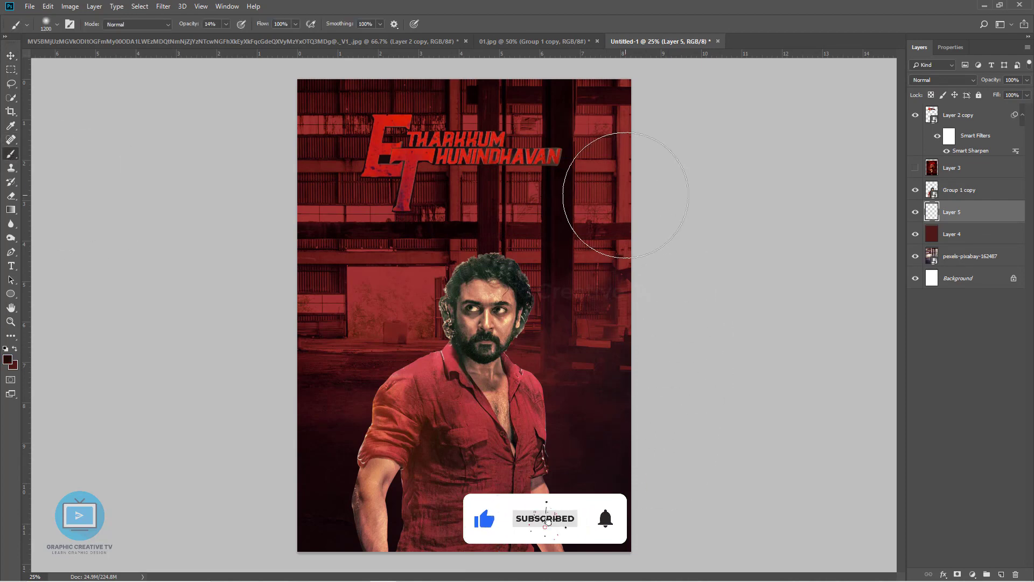
key("bracketright")
key("bracketright")
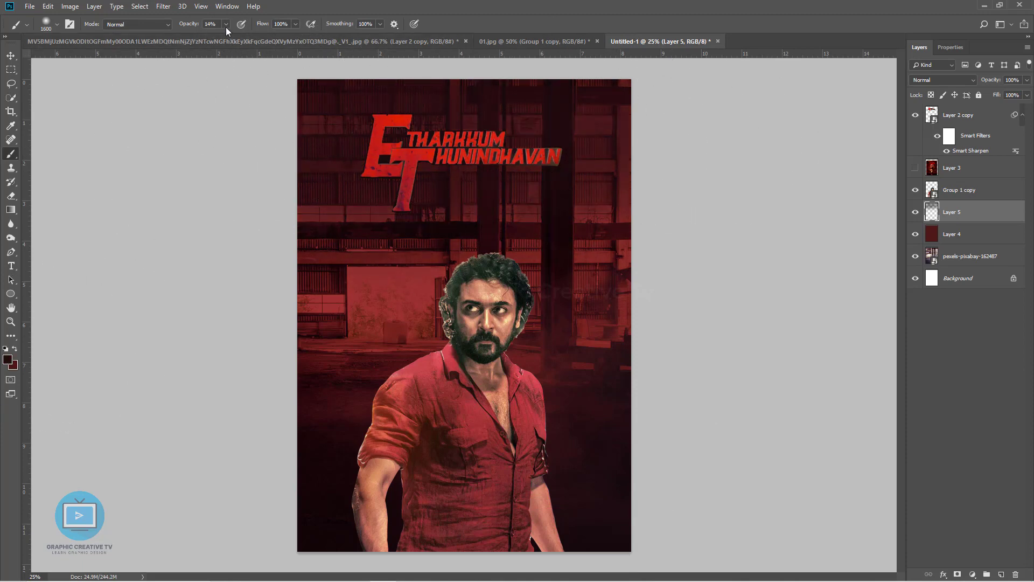
mouse_move(225, 24)
left_mouse_down()
mouse_move(239, 42)
mouse_move(271, 39)
left_mouse_up()
left_click_drag(577, 125, 235, 129)
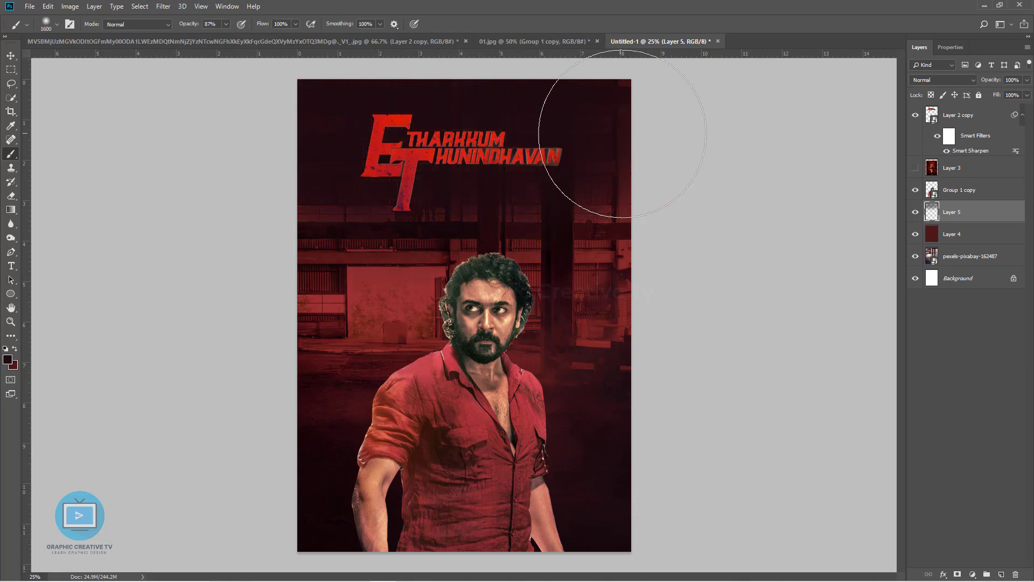
Step: Try painting over the darkened top of the poster with the maroon colour, and undo the strokes
key("x")
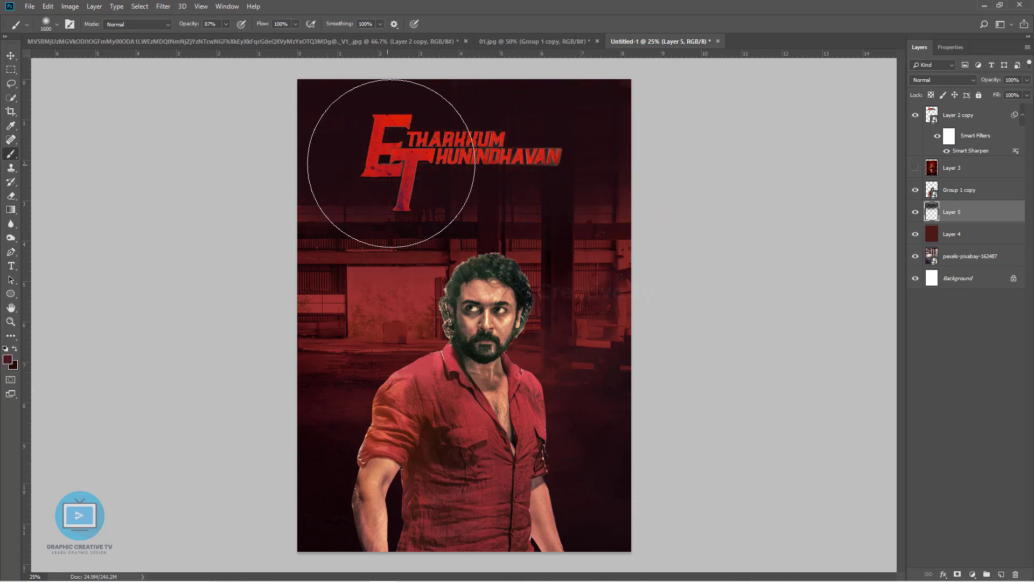
left_click_drag(595, 115, 216, 112)
key("ctrl+z")
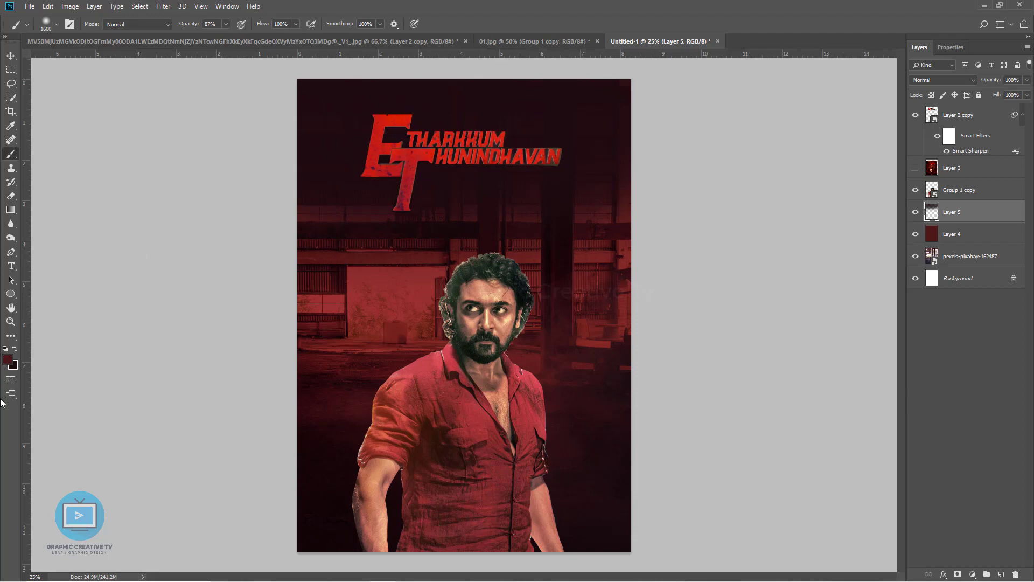
left_click(14, 366)
left_click(942, 370)
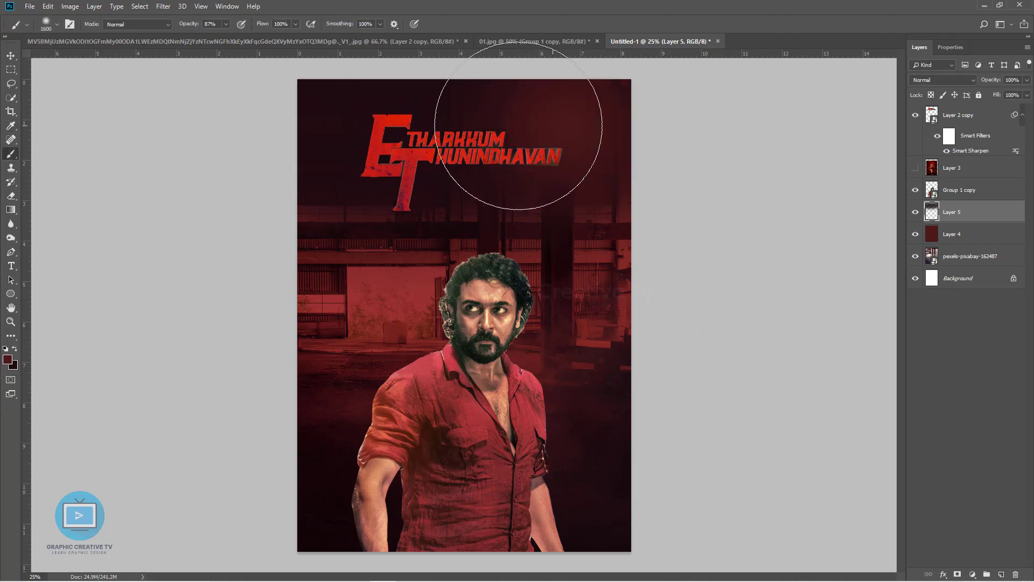
key("ctrl+z")
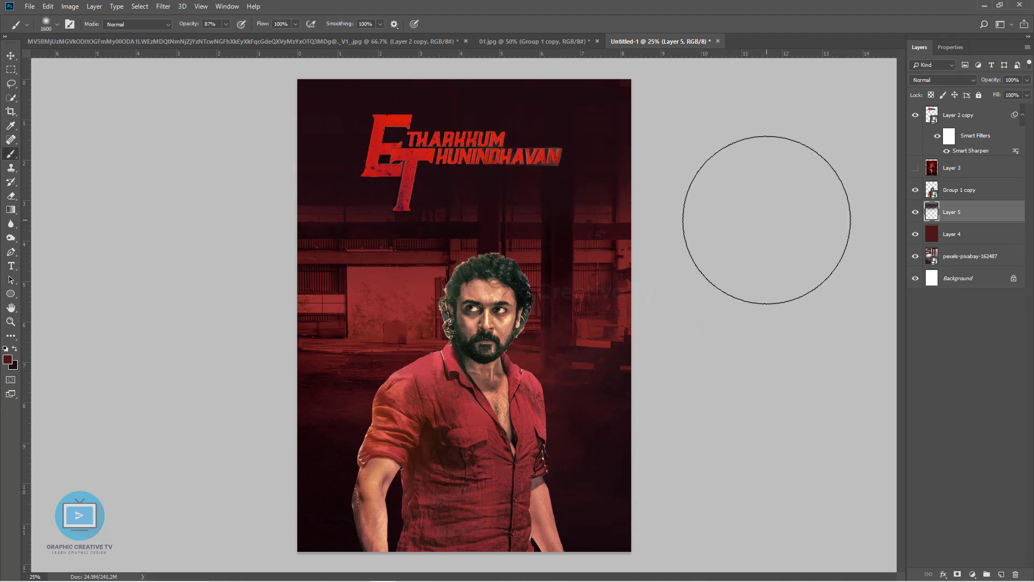
Step: Adjust the dark painted layer with Hue/Saturation, setting Hue to -1 and Lightness to -11
key("ctrl+u")
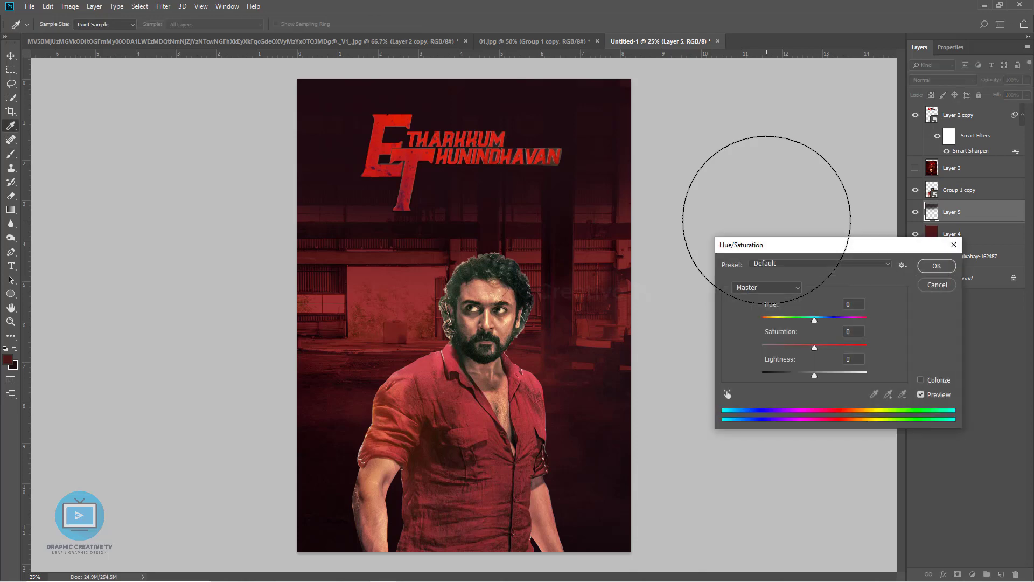
mouse_move(815, 321)
left_mouse_down()
mouse_move(825, 322)
mouse_move(814, 322)
left_mouse_up()
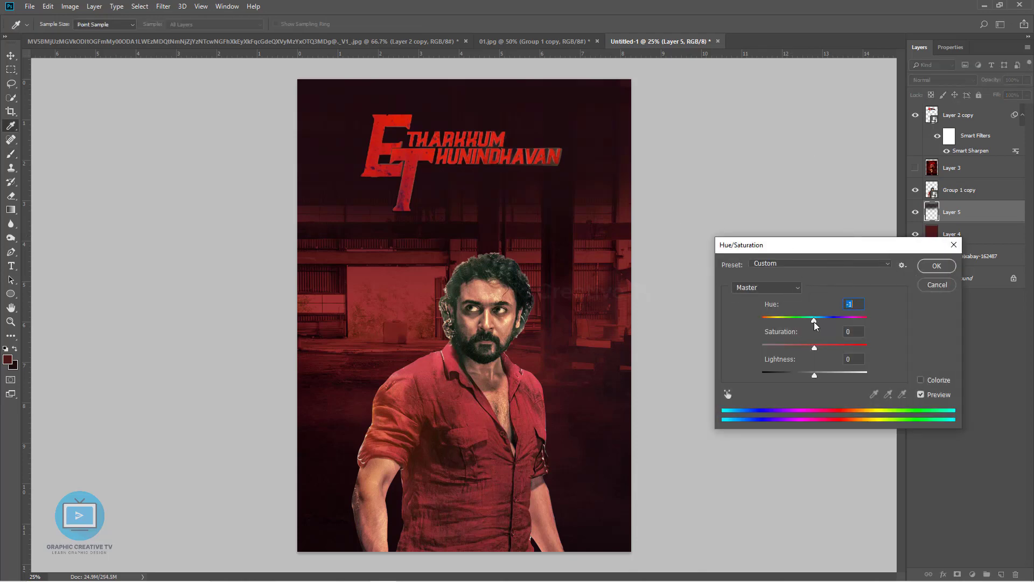
mouse_move(814, 375)
left_mouse_down()
mouse_move(837, 373)
mouse_move(790, 373)
mouse_move(823, 371)
mouse_move(809, 370)
left_mouse_up()
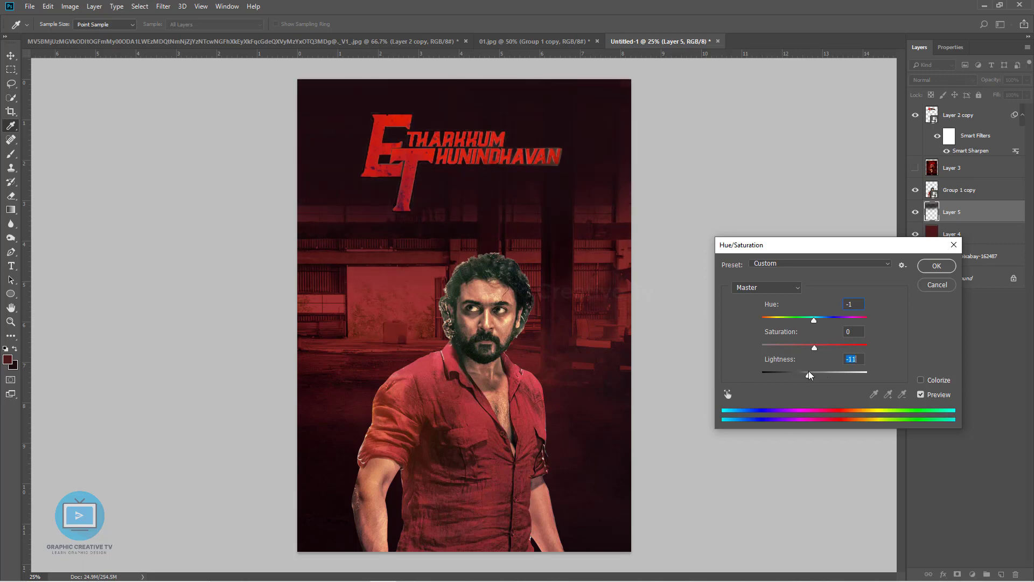
left_click(928, 270)
Step: Move the Etharkkum Thunindhavan title slightly higher on the poster
key("v")
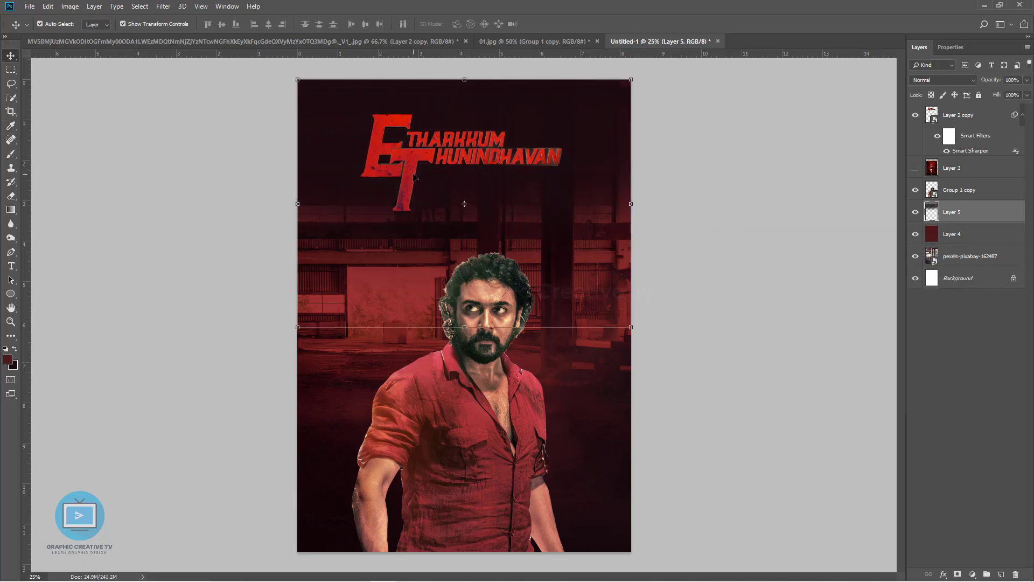
left_click(461, 160)
left_click_drag(462, 160, 460, 146)
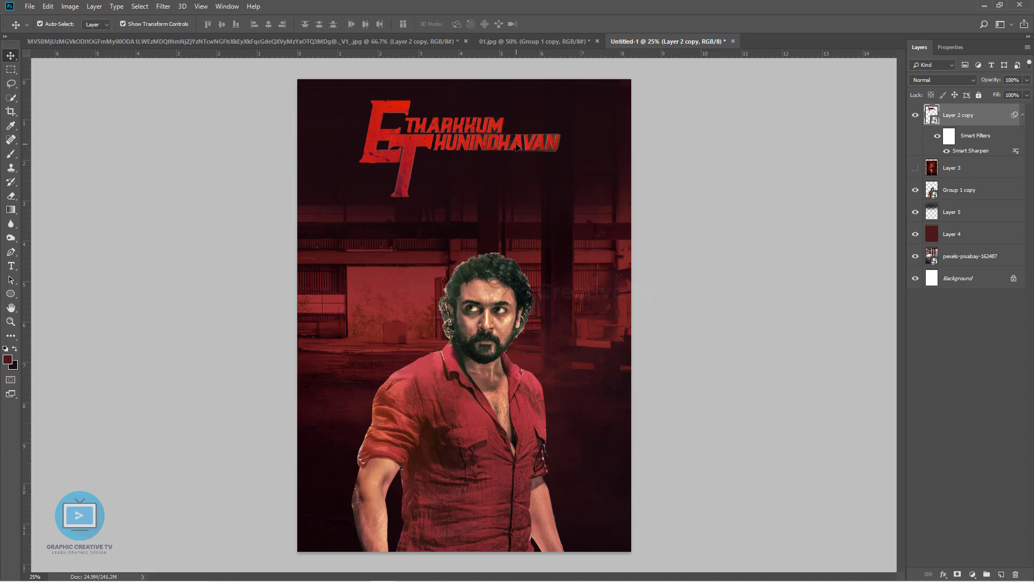
left_click(962, 213)
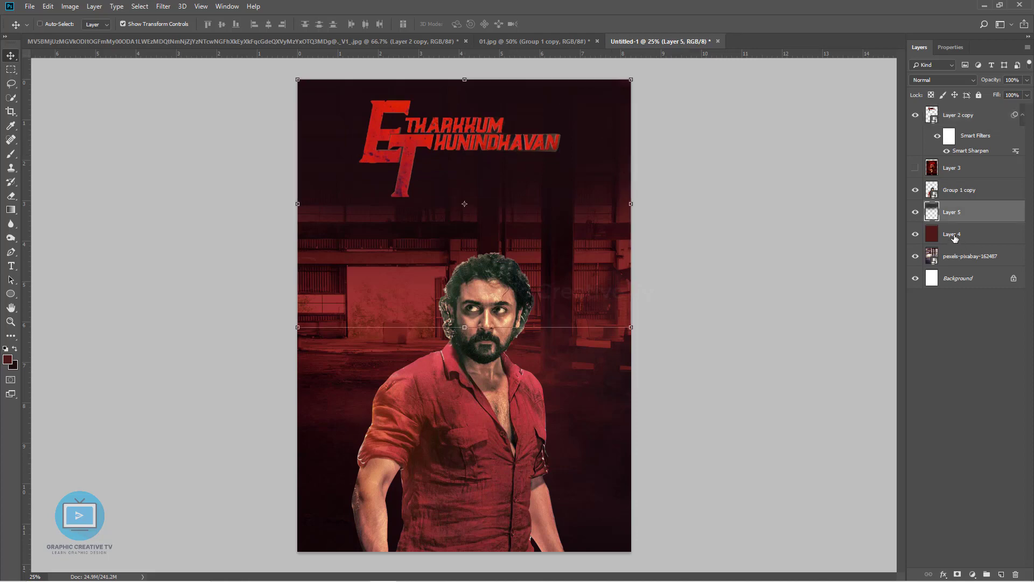
key("ctrl+u")
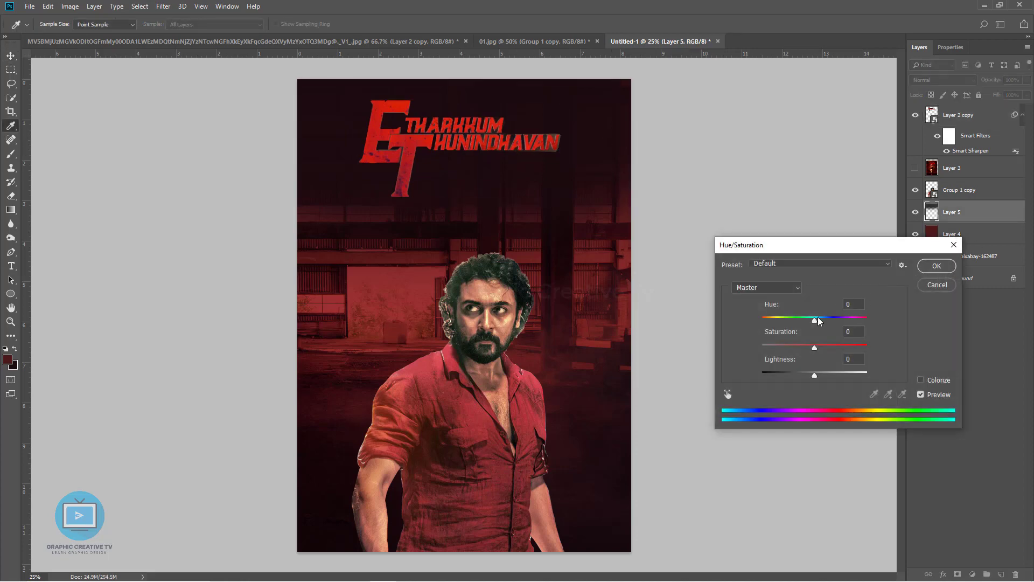
left_click(948, 283)
Step: Try the blend modes on the title layer, including Color Dodge, Subtract, Luminosity and Pin Light, and return it to Normal
left_click(961, 115)
left_click(935, 78)
left_click(935, 79)
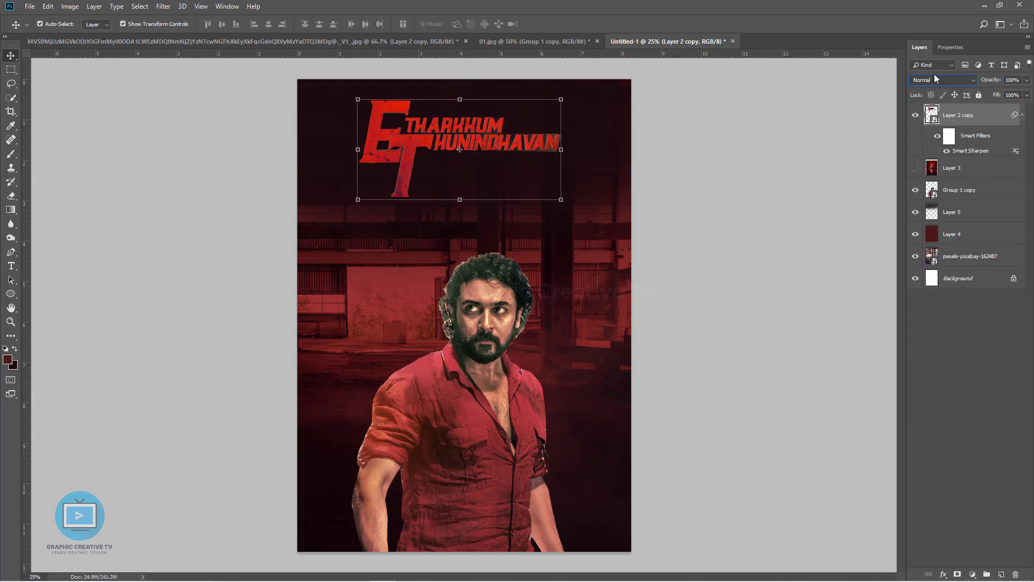
scroll(934, 75, "down", 10)
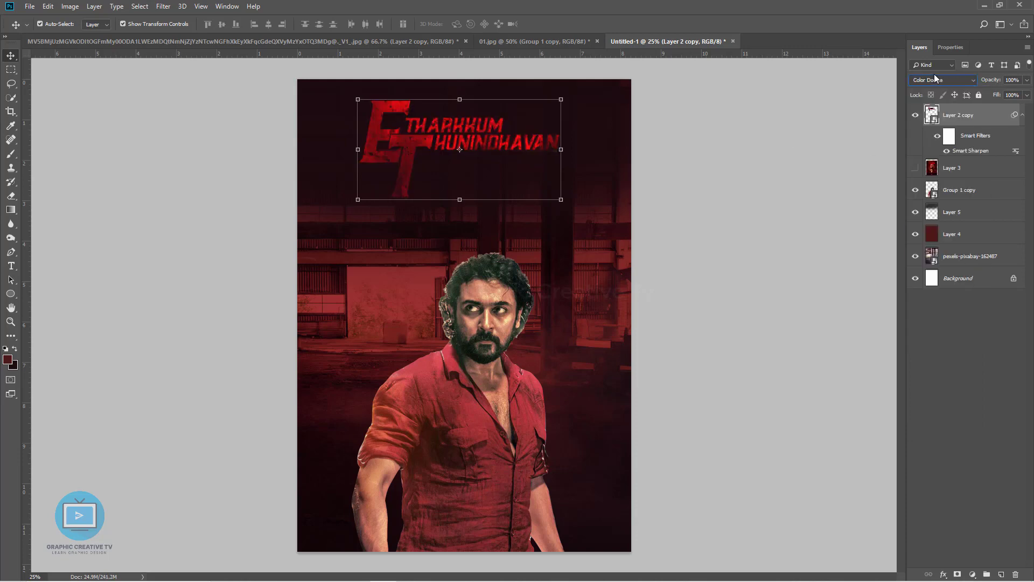
scroll(933, 76, "down", 5)
scroll(934, 75, "down", 4)
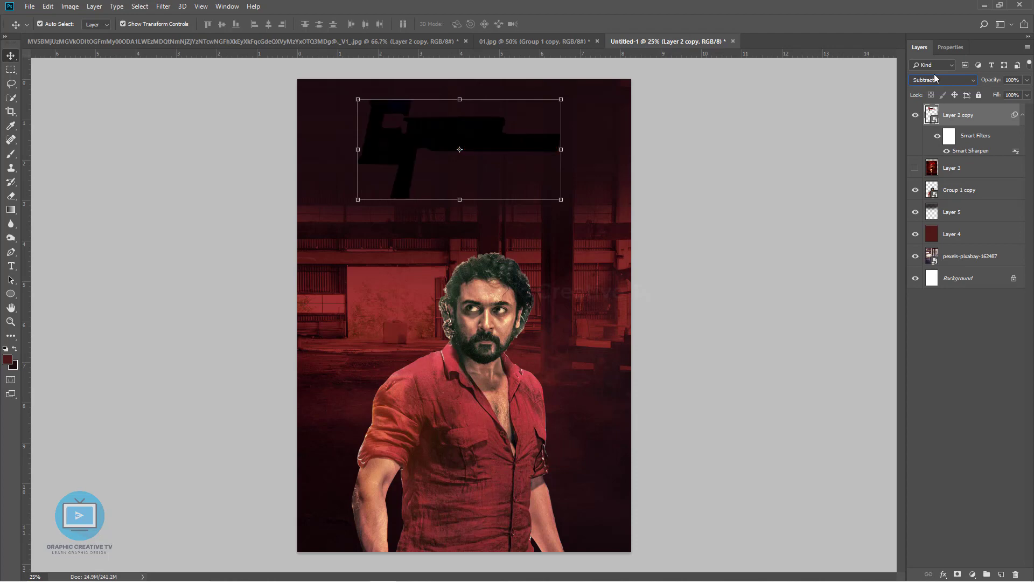
scroll(934, 77, "down", 5)
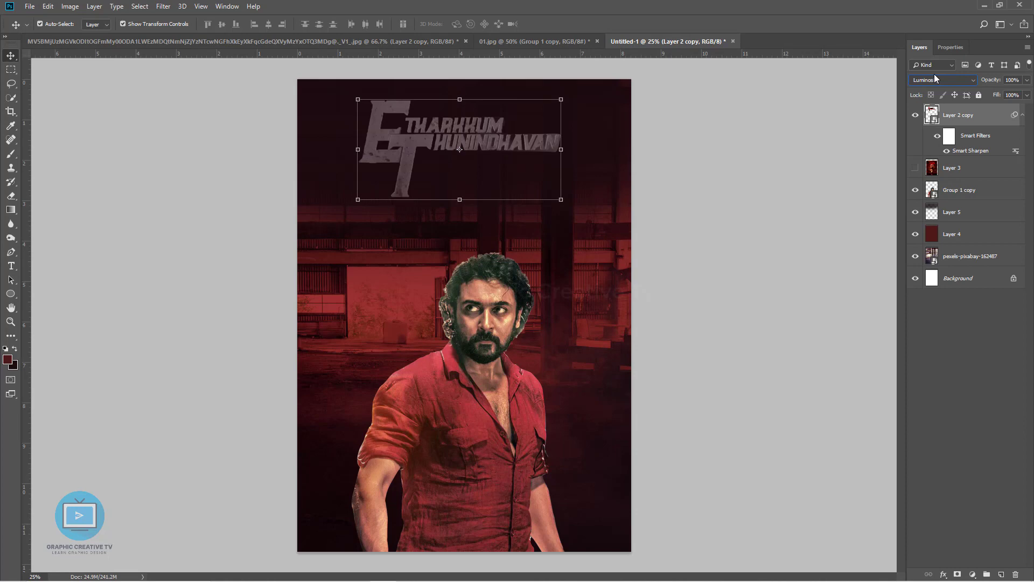
scroll(935, 76, "up", 9)
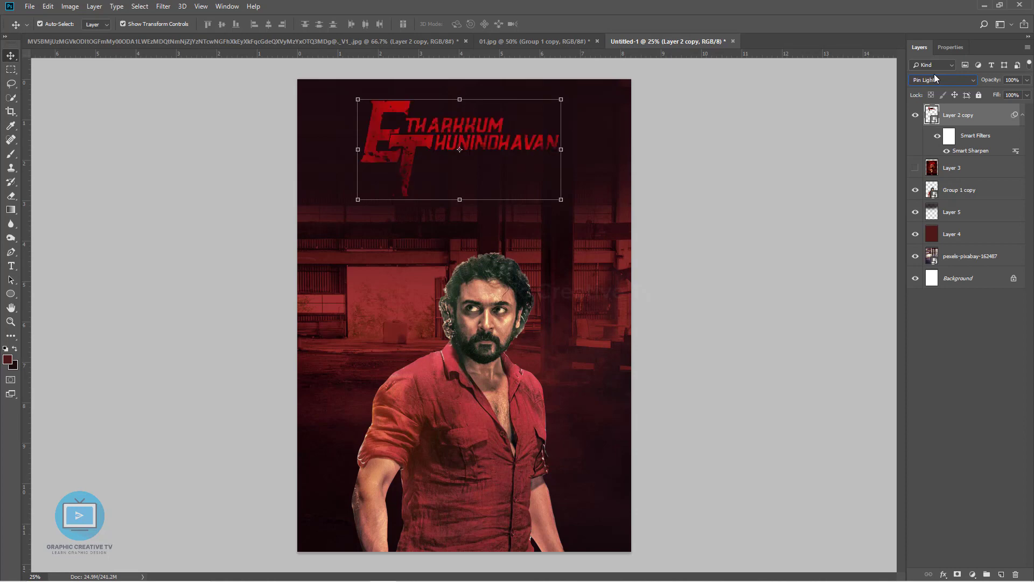
scroll(934, 76, "up", 5)
scroll(933, 77, "up", 3)
key("Up")
key("Up")
key("Up")
key("Up")
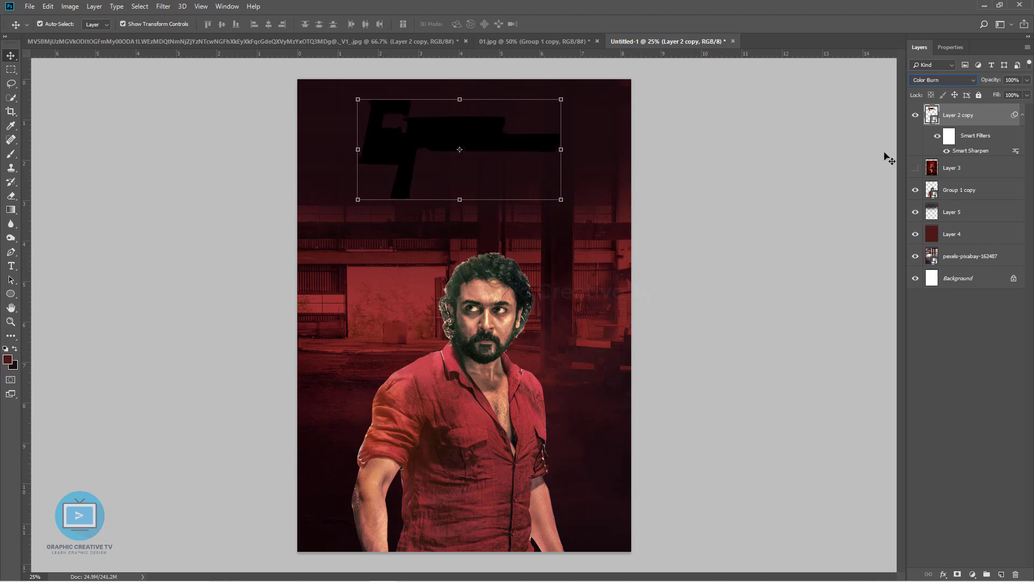
key("Up")
key("Up")
key("Up")
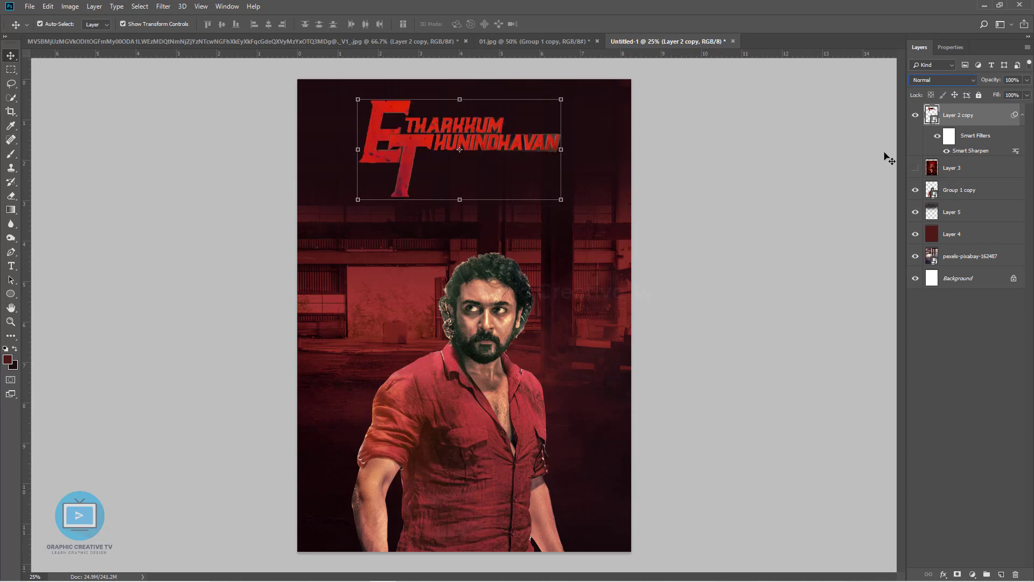
Step: Step through the title layer's blend modes from Normal past Screen and set it to Color Dodge
key("Down")
key("Down")
key("Down")
key("Down")
key("Down")
key("Down")
key("Down")
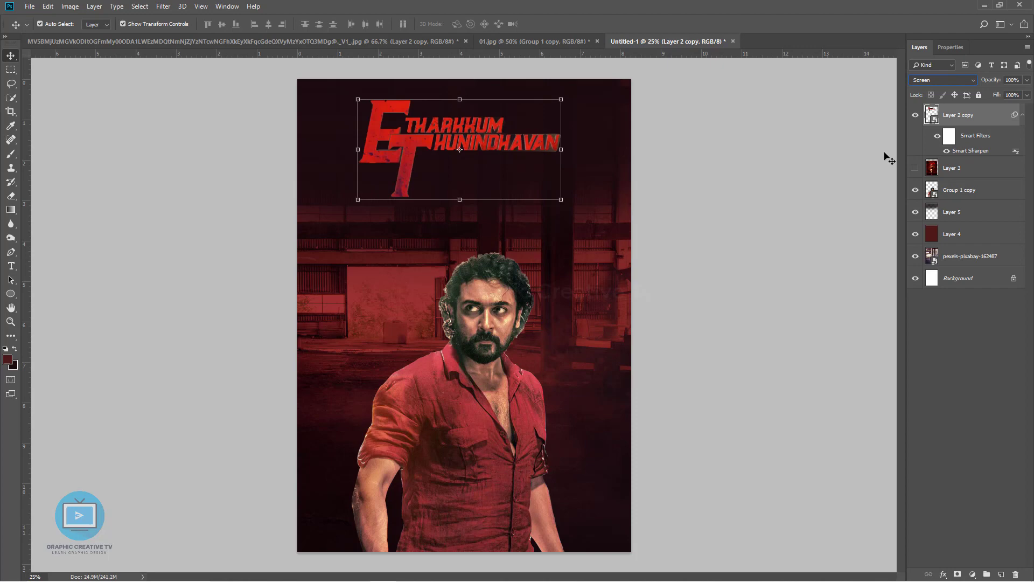
key("Down")
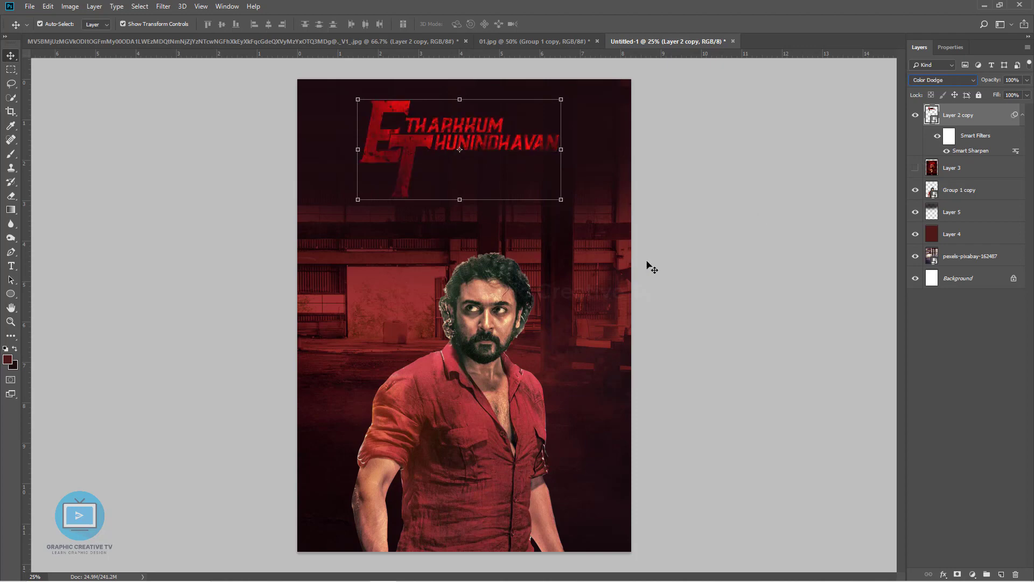
Step: Try a duplicate of the title layer at reduced opacity, and delete the copy
key("ctrl+j")
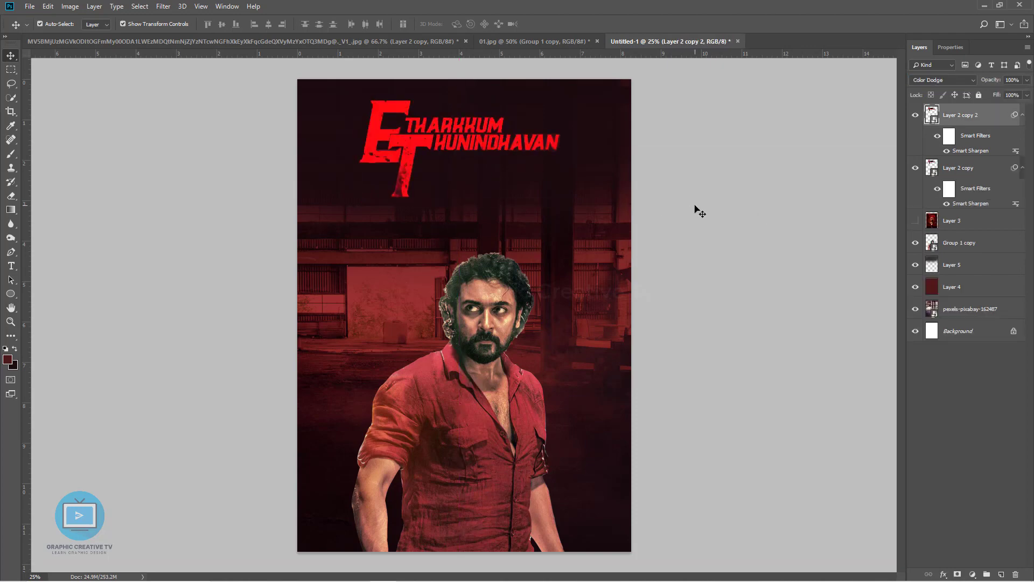
left_click(1027, 80)
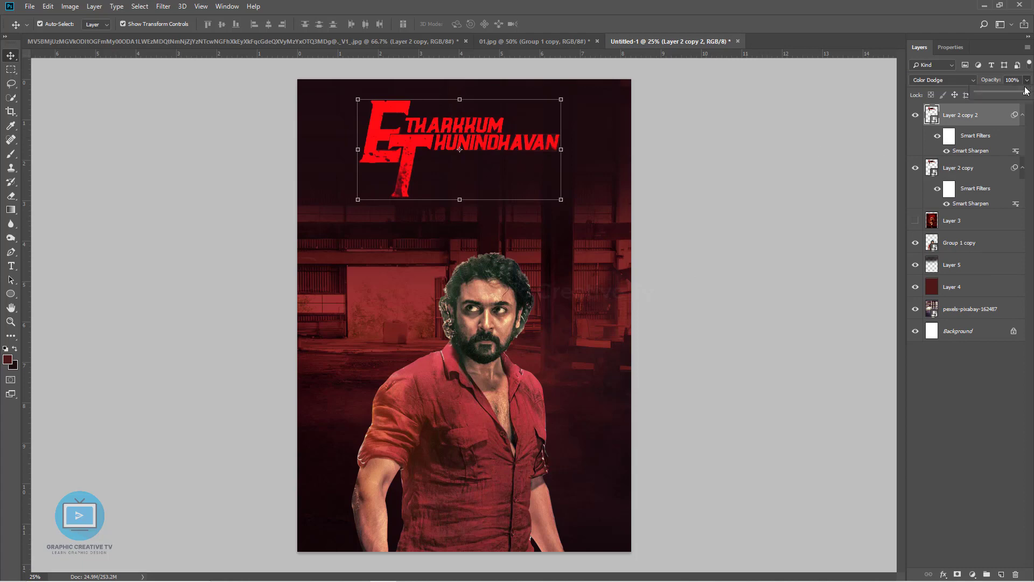
left_click_drag(1027, 92, 1006, 94)
left_click(741, 280)
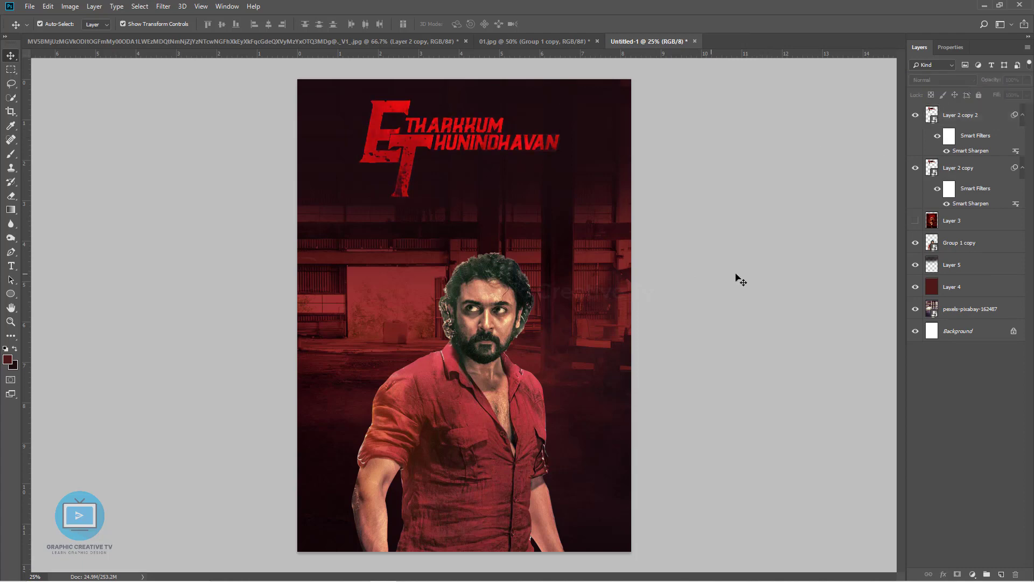
left_click(540, 151)
key("Delete")
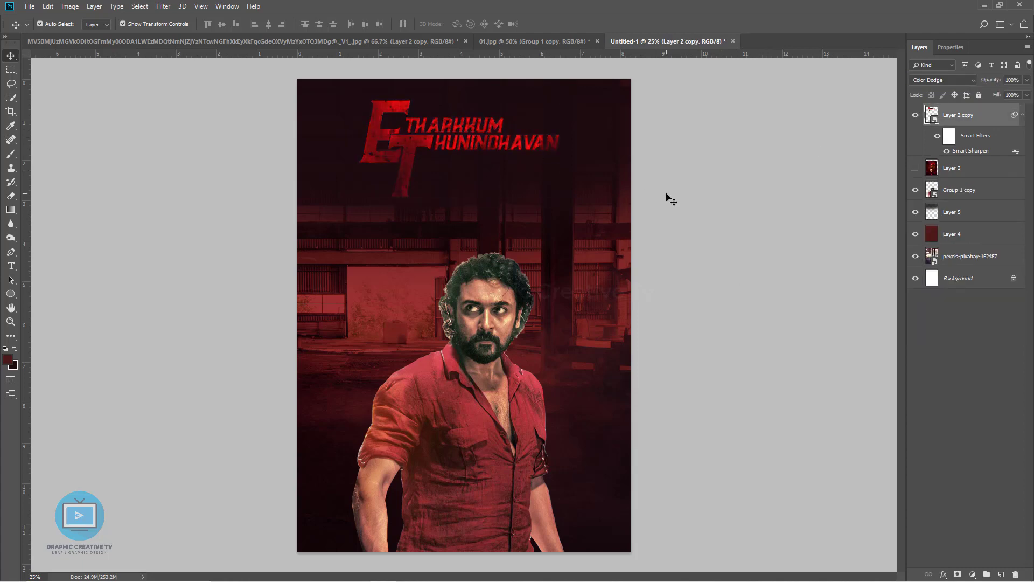
Step: Set the blend mode of the Etharkkum Thunindhavan title layer back to Normal
left_click(588, 121)
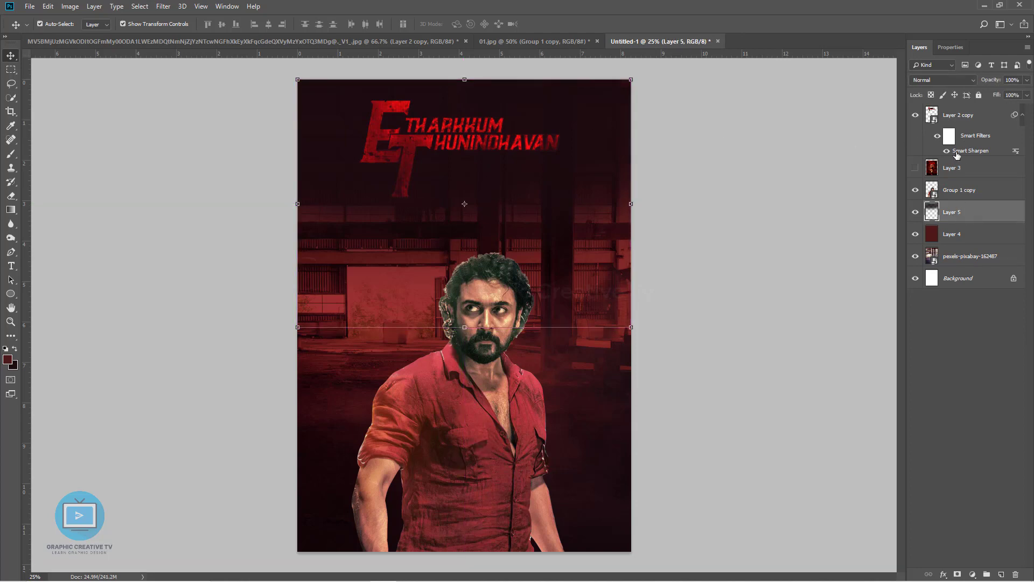
left_click(963, 111)
left_click(943, 81)
left_click(942, 90)
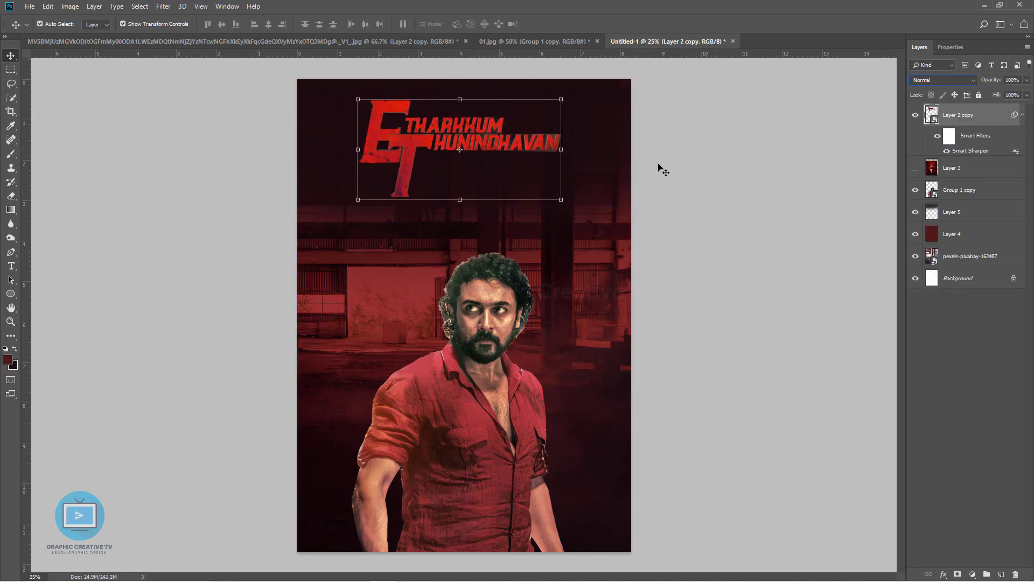
left_click(741, 203)
left_click(539, 149)
Step: Darken the painted Layer 5 with Hue/Saturation, setting Lightness to -28
left_click(607, 144)
key("ctrl+u")
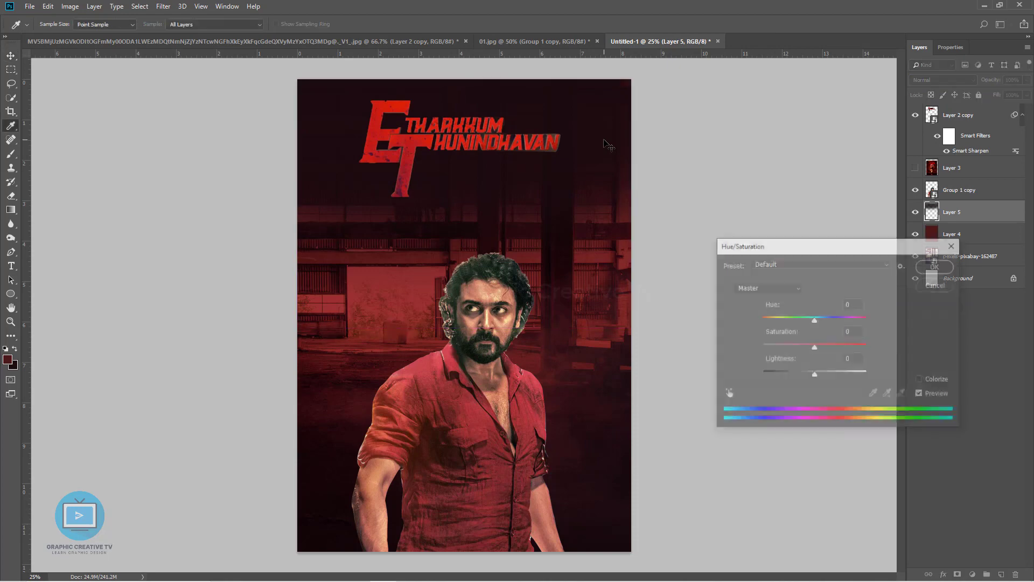
left_click_drag(813, 376, 798, 377)
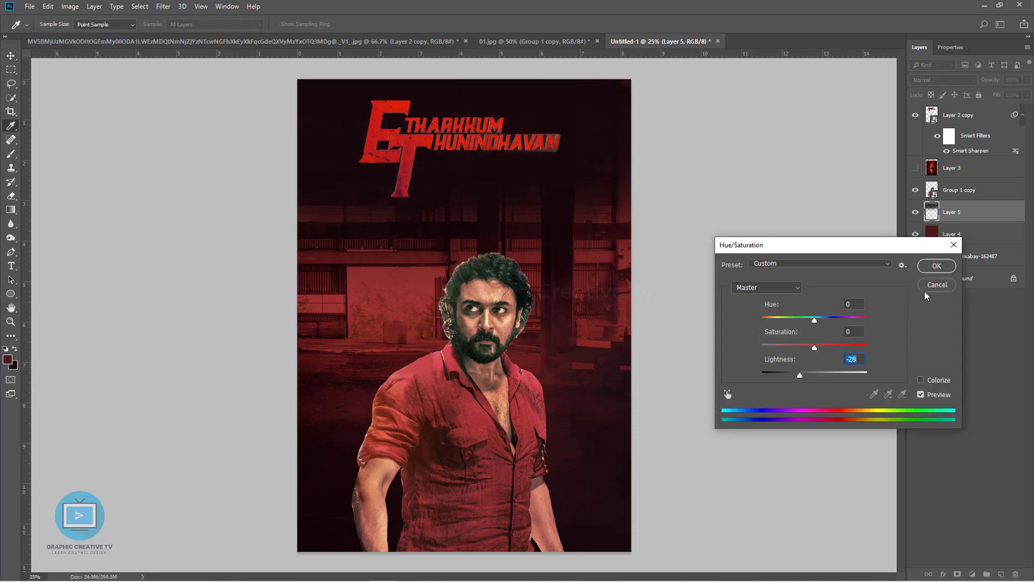
left_click(937, 265)
key("v")
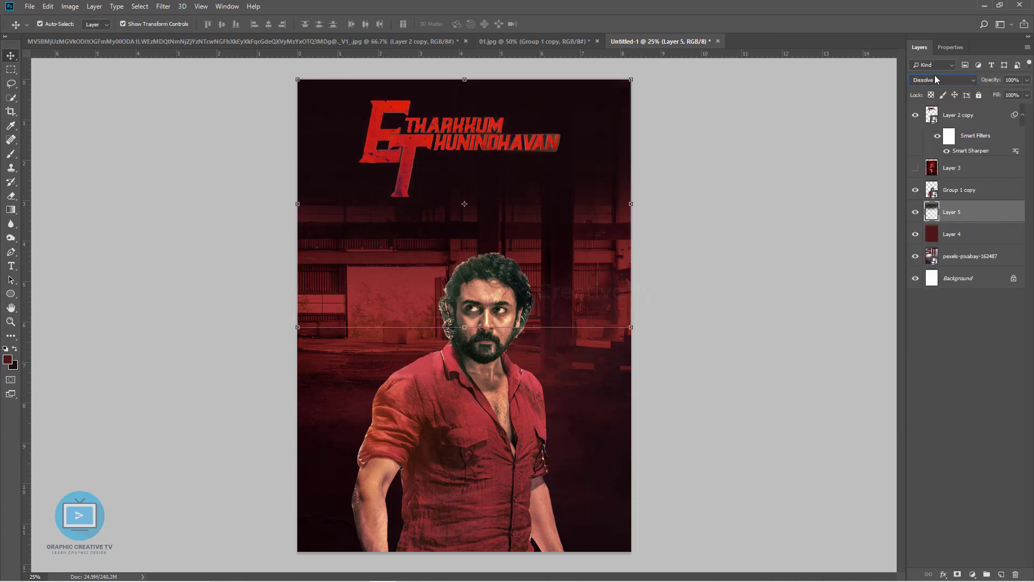
Step: Try Layer 5's blend modes from Dissolve to Linear Burn, and return it to Normal
scroll(935, 80, "down", 2)
left_click(936, 80)
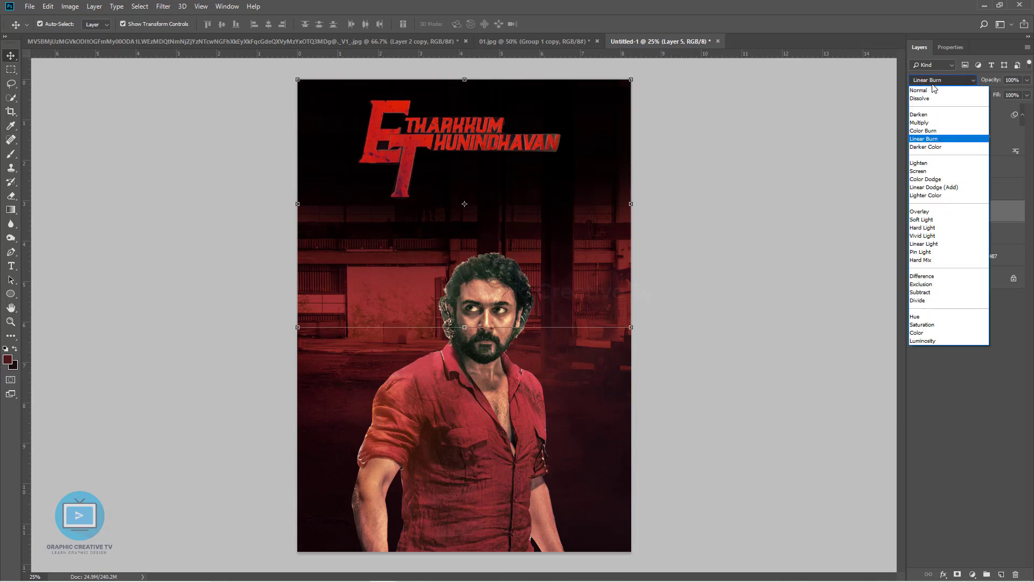
left_click(931, 93)
Step: Try blend modes on the English title layer, including Multiply, Screen, Overlay, Linear Light, Difference, Color and Luminosity
left_click(533, 144)
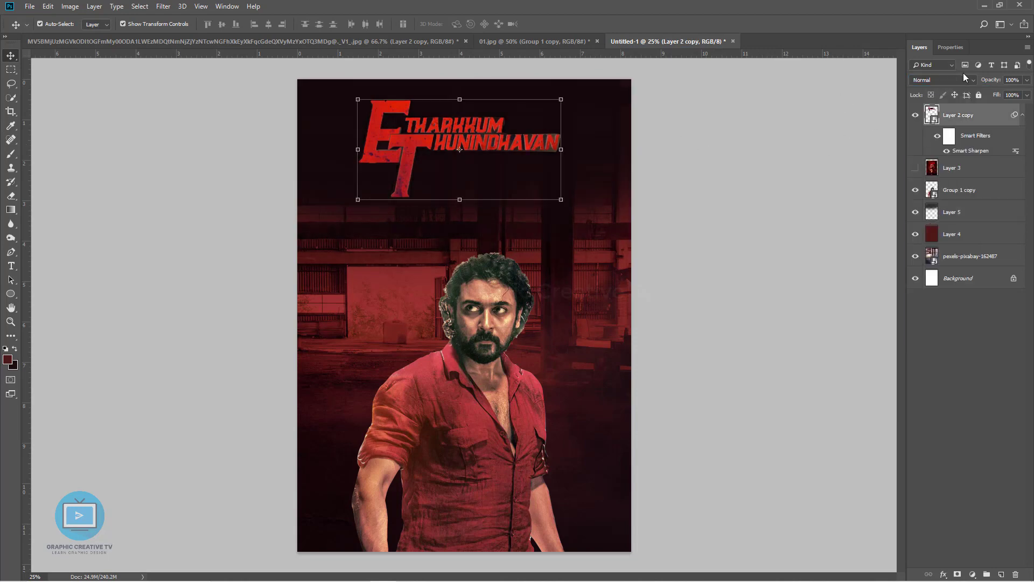
scroll(947, 80, "down", 2)
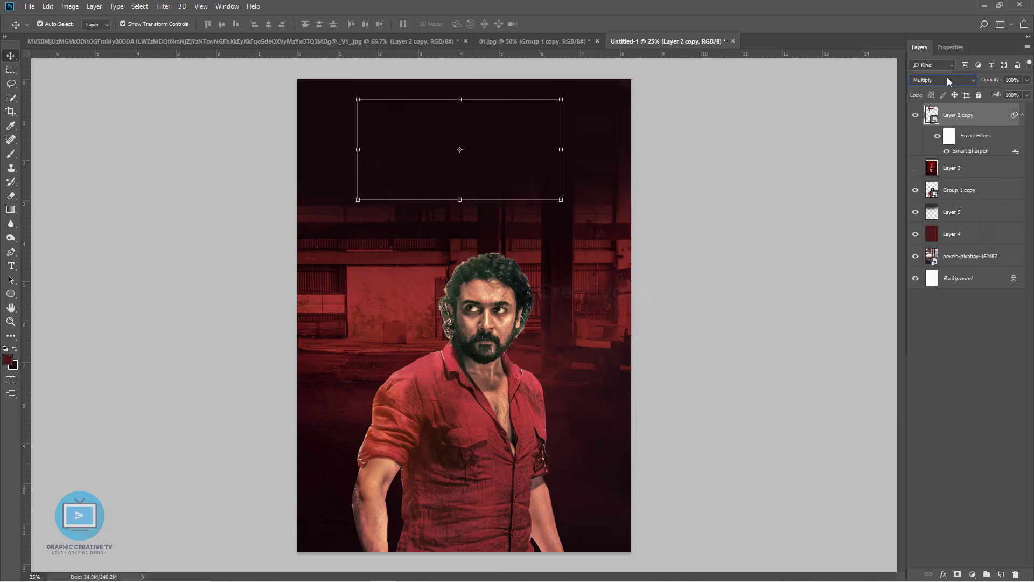
scroll(948, 80, "down", 4)
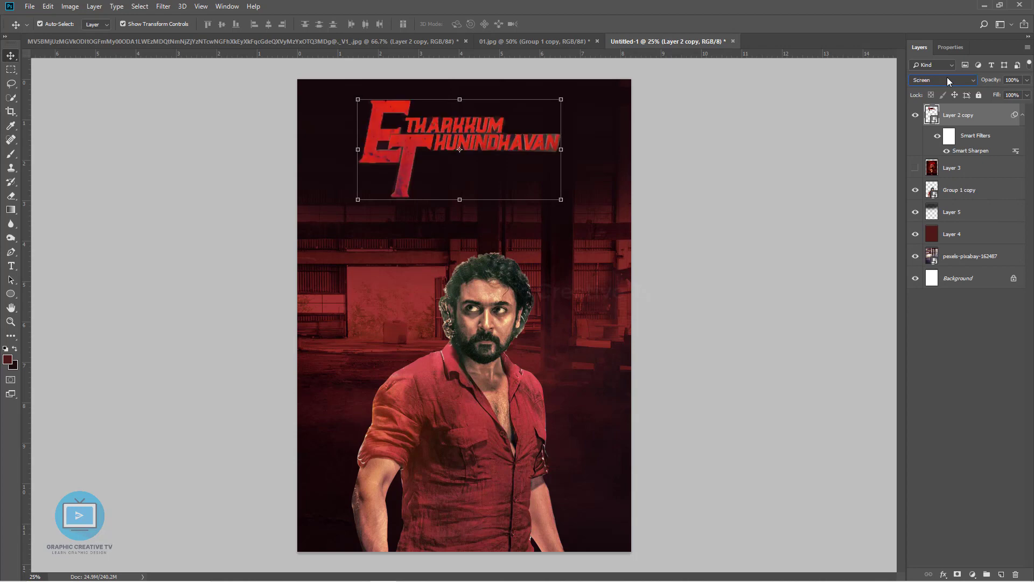
scroll(948, 81, "down", 1)
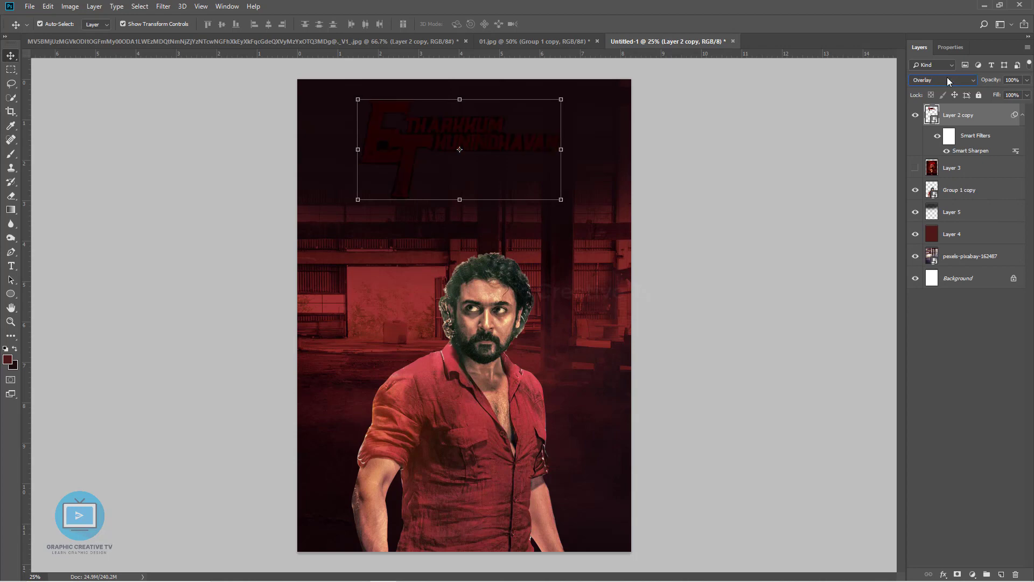
scroll(948, 81, "down", 3)
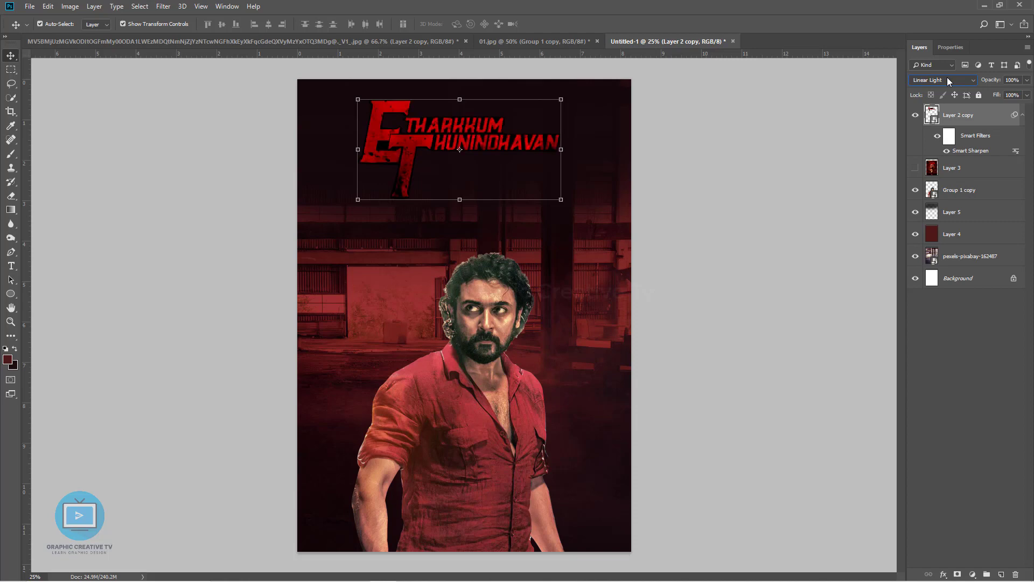
scroll(947, 80, "down", 5)
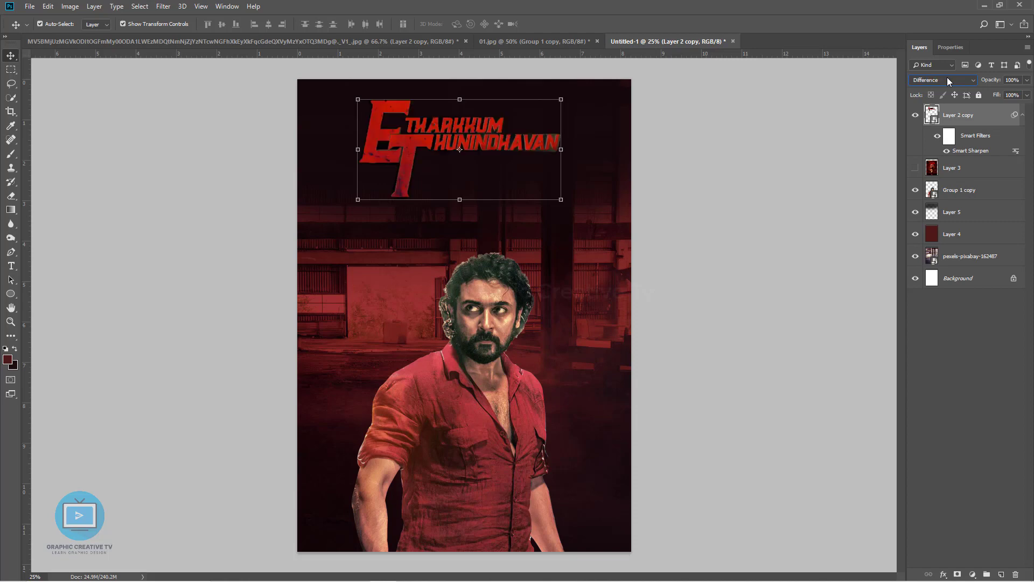
scroll(948, 81, "down", 1)
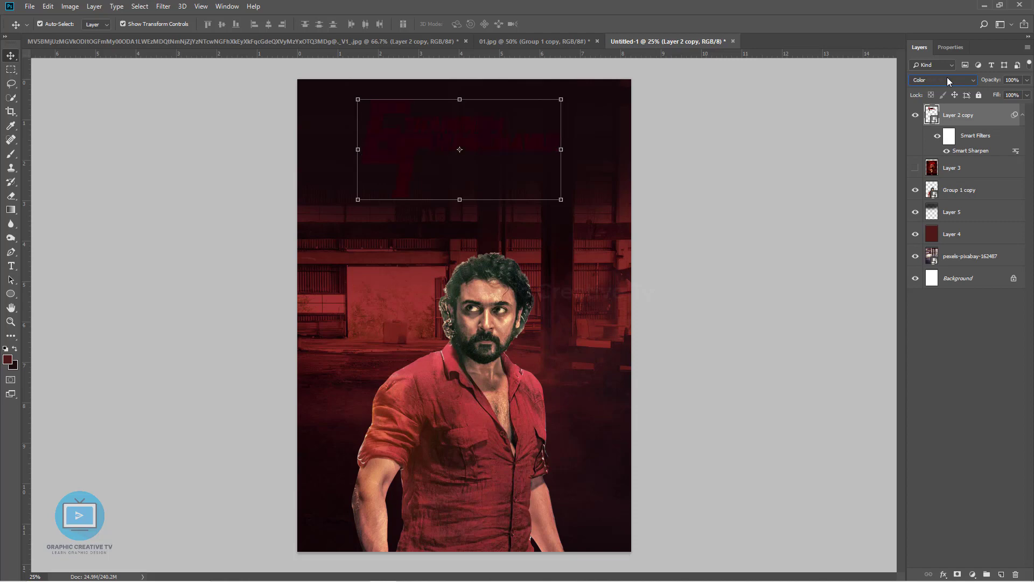
scroll(947, 79, "down", 1)
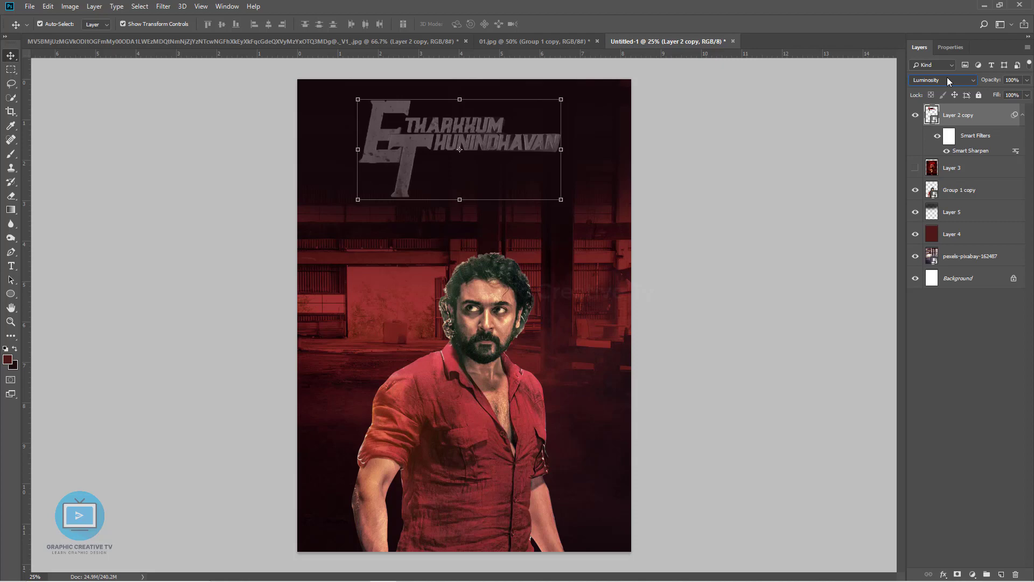
scroll(948, 81, "up", 1)
scroll(947, 78, "up", 5)
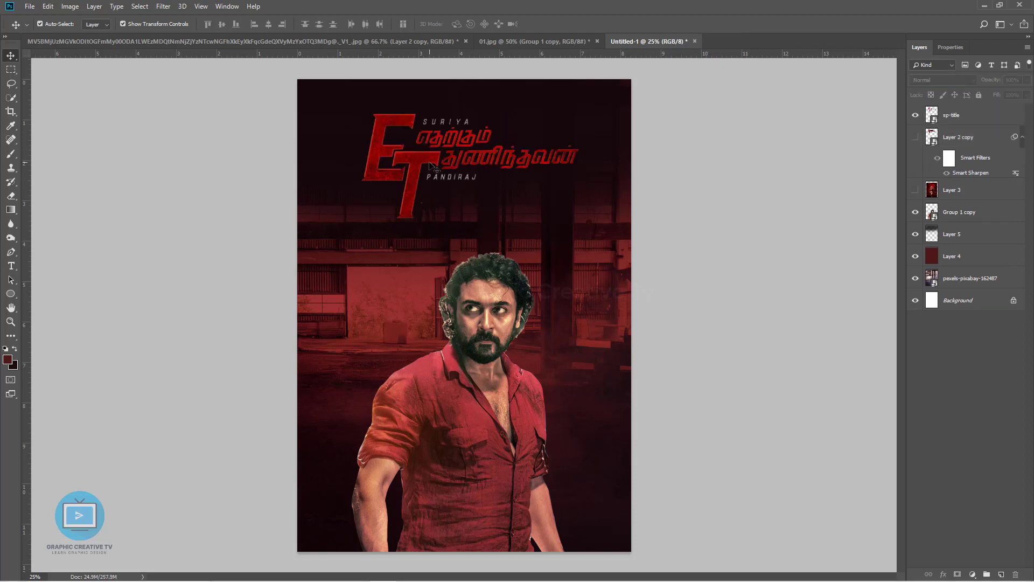
Step: Move the Tamil title slightly up and to the right on the poster
left_click_drag(414, 159, 420, 157)
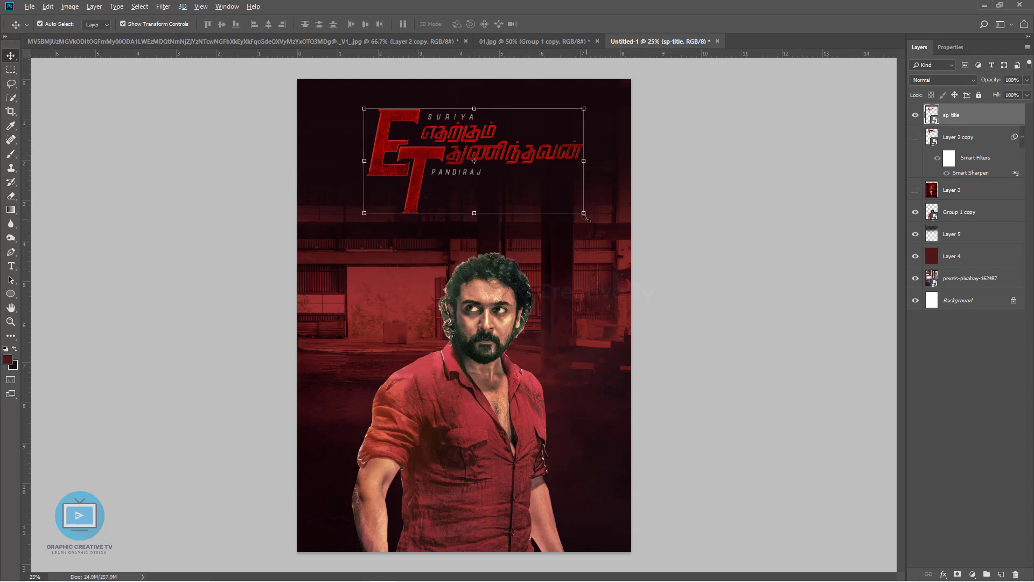
key("ctrl+t")
key("Return")
left_click(701, 195)
Step: Darken Layer 5 further with Hue/Saturation, setting Lightness to -11
left_click(610, 137)
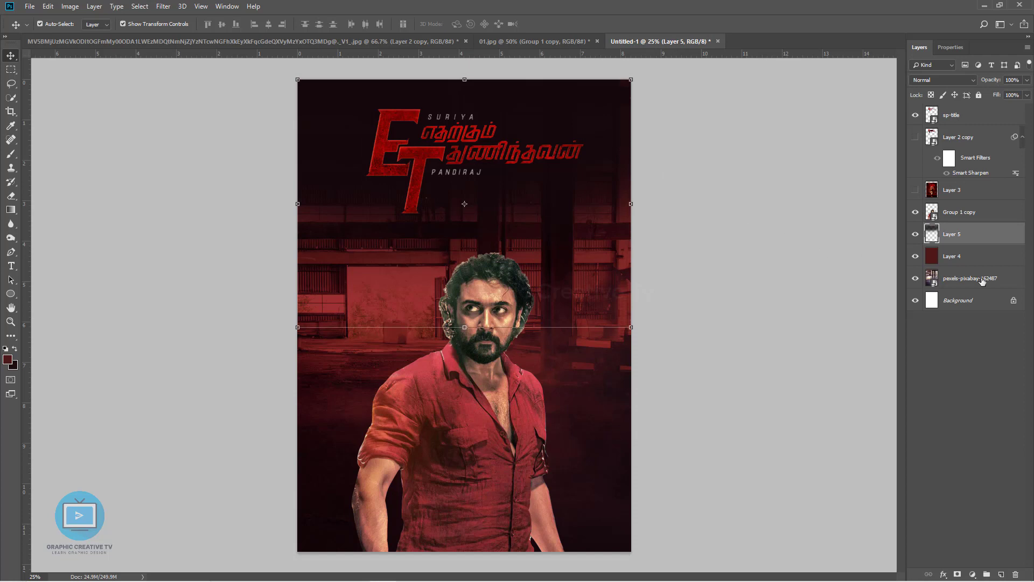
key("ctrl+u")
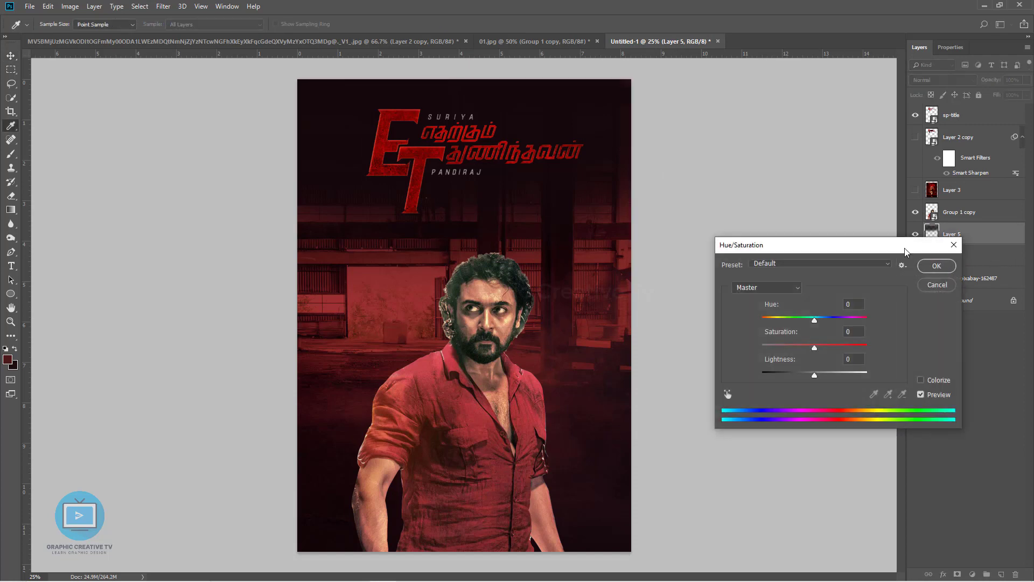
left_click_drag(798, 375, 808, 373)
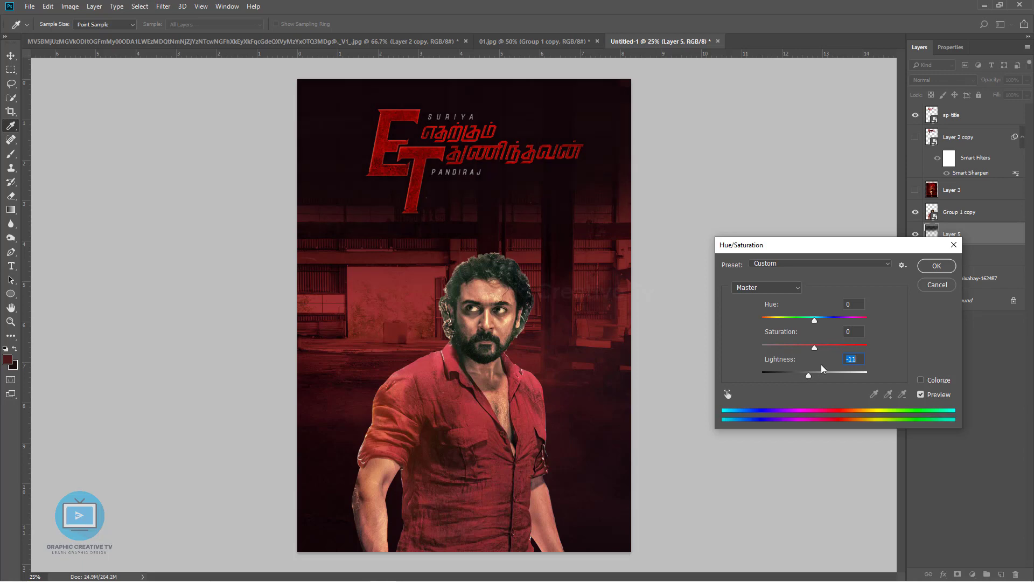
left_click(928, 268)
Step: Move the Tamil title slightly lower, and stretch the dark Layer 5 down to the man's chest
left_click_drag(492, 156, 491, 166)
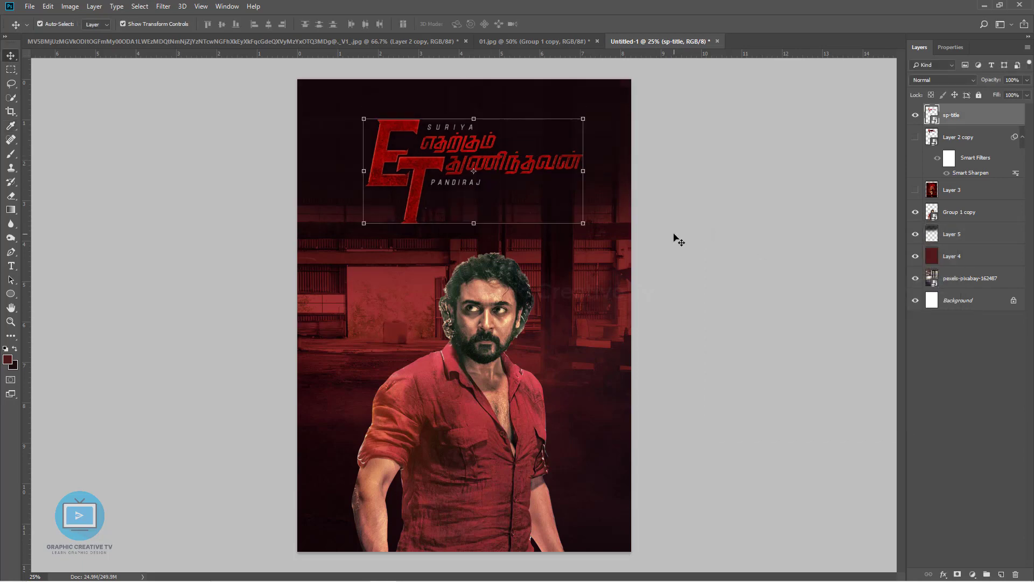
left_click(677, 239)
left_click(544, 136)
key("ctrl+t")
left_click_drag(464, 327, 464, 432)
key("Return")
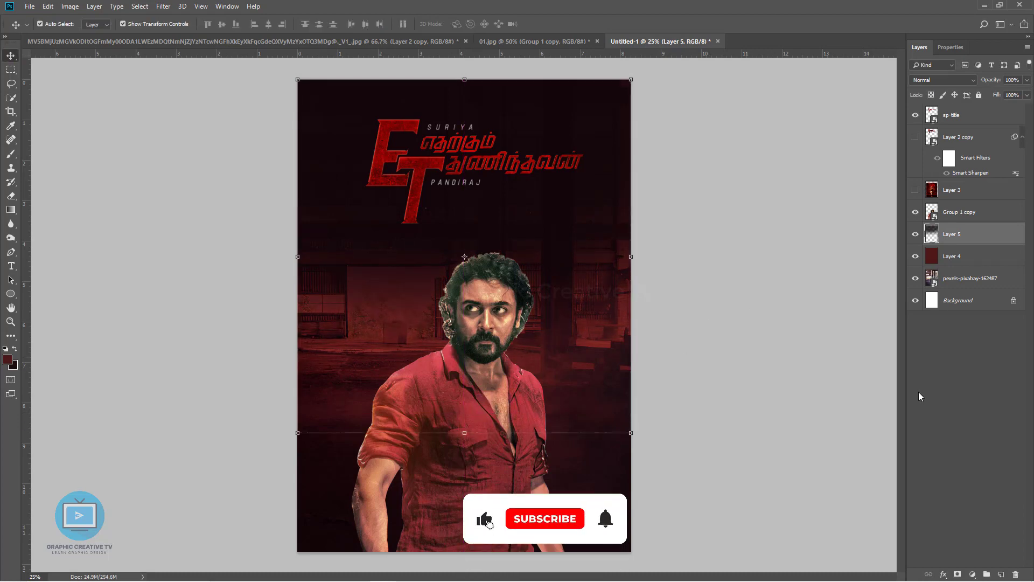
Step: Try painting a brush stroke on Layer 5 across the man's head level, and undo it
left_click(10, 154)
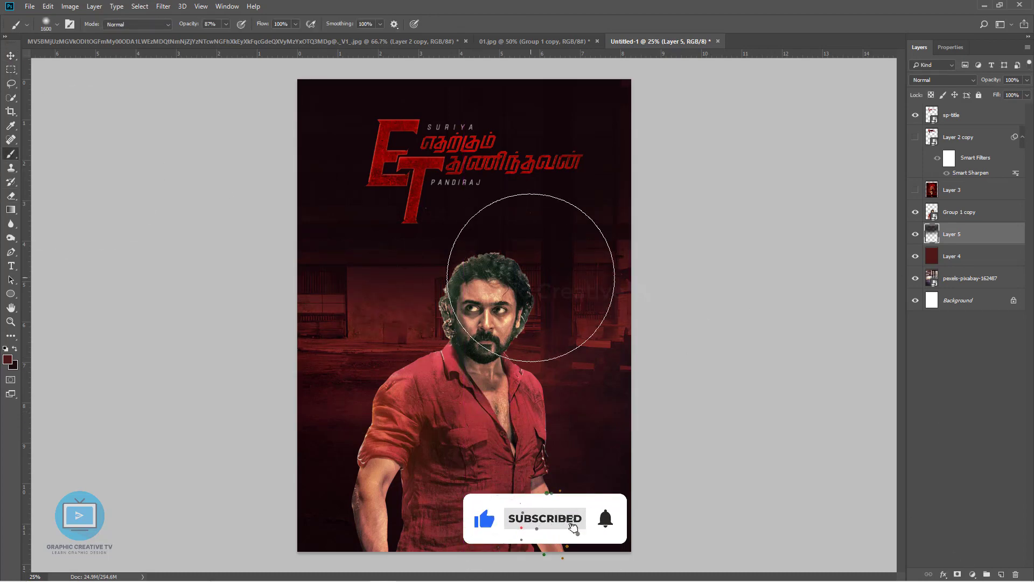
mouse_move(635, 281)
left_mouse_down()
mouse_move(450, 254)
mouse_move(318, 268)
left_mouse_up()
key("ctrl+z")
Step: Switch to the Eraser and enlarge its tip to 1800 px
key("e")
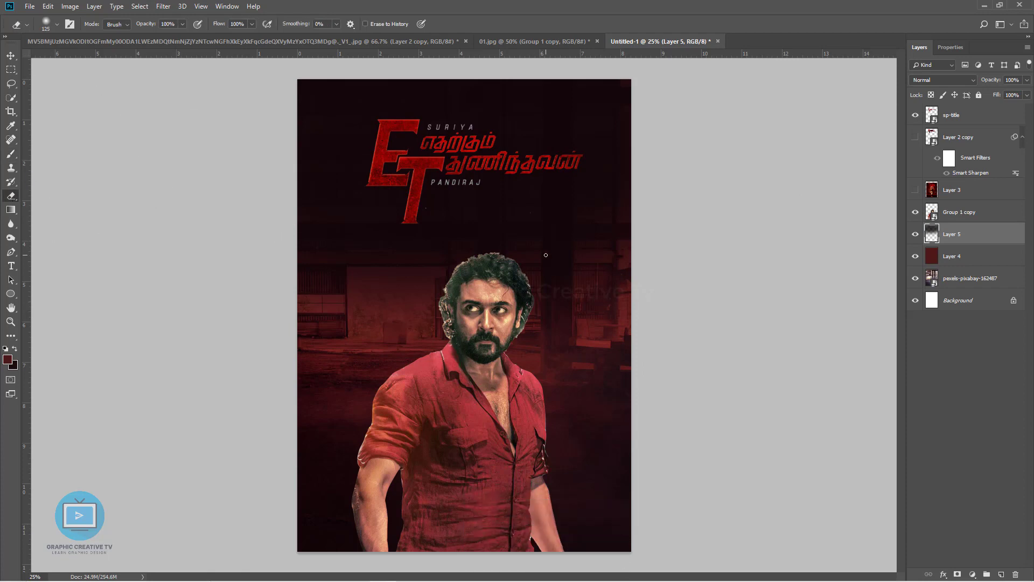
key("bracketright")
key("bracketright")
key("bracketright")
key("bracketright")
key("bracketright")
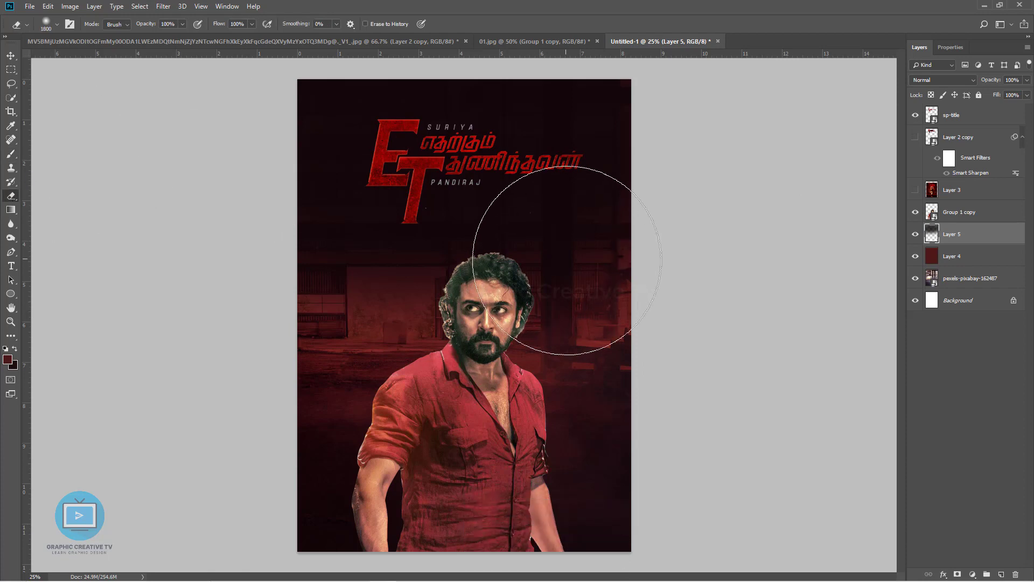
Step: Try erasing the lower part of dark Layer 5 at 100% and 65% opacity, undoing both strokes
left_click_drag(619, 273, 349, 290)
key("ctrl+z")
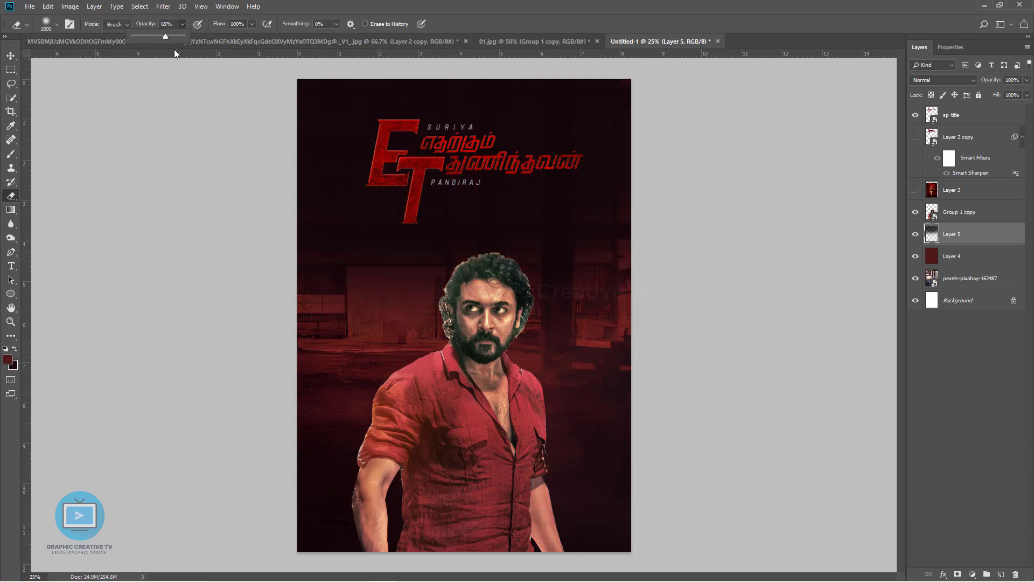
mouse_move(601, 276)
left_mouse_down()
mouse_move(368, 281)
mouse_move(304, 294)
left_mouse_up()
key("ctrl+z")
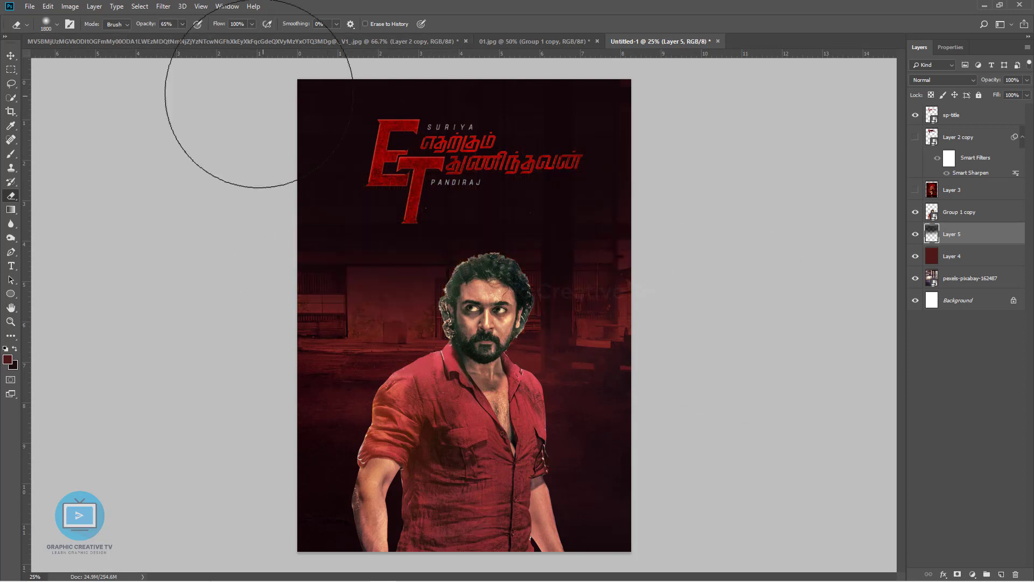
Step: Erase softly across Layer 5 around the man's head level with the Eraser at 23% opacity
left_click(183, 24)
left_click_drag(183, 41, 162, 41)
mouse_move(381, 300)
left_mouse_down()
mouse_move(264, 345)
mouse_move(425, 349)
mouse_move(358, 289)
mouse_move(723, 336)
left_mouse_up()
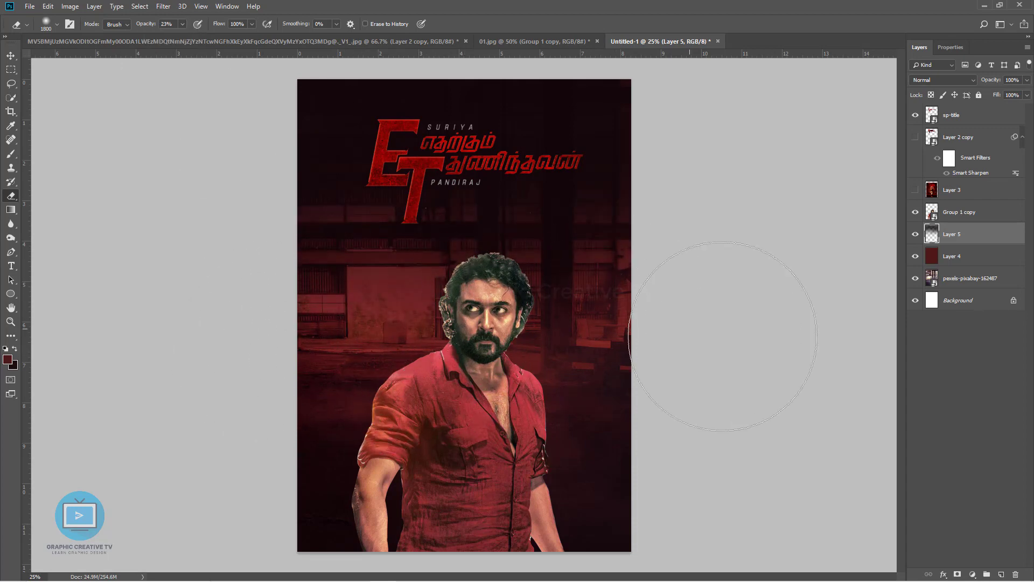
key("v")
Step: Shift the pexels-pixabay-162487 warehouse photo down behind the man
left_click(966, 288)
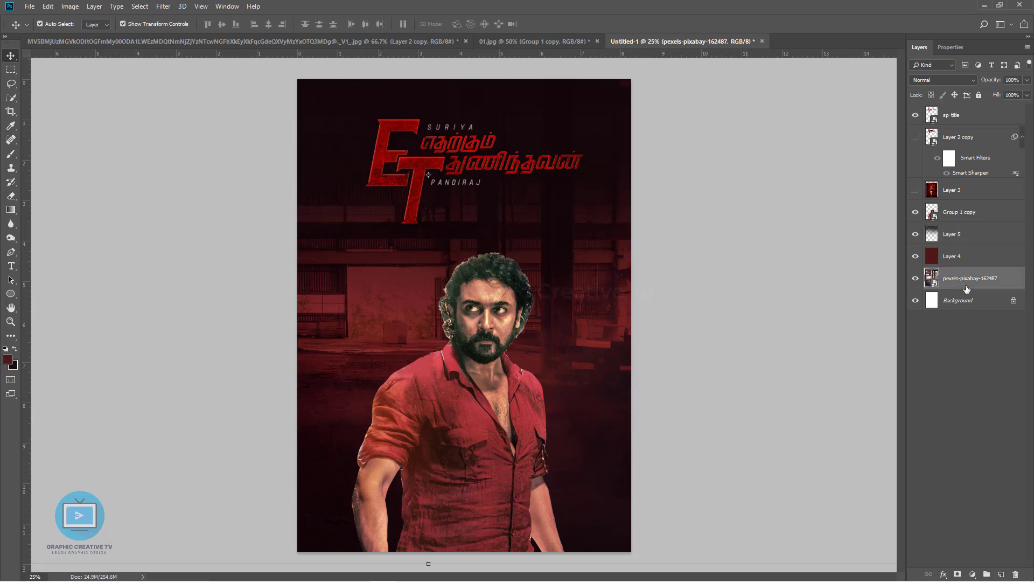
key("shift+Down")
key("shift+Down")
key("shift+Down")
key("shift+Down")
key("shift+Down")
key("shift+Down")
key("shift+Down")
key("shift+Down")
key("shift+Down")
key("shift+Down")
key("shift+Down")
key("shift+Down")
key("shift+Down")
key("shift+Down")
key("shift+Down")
key("shift+Down")
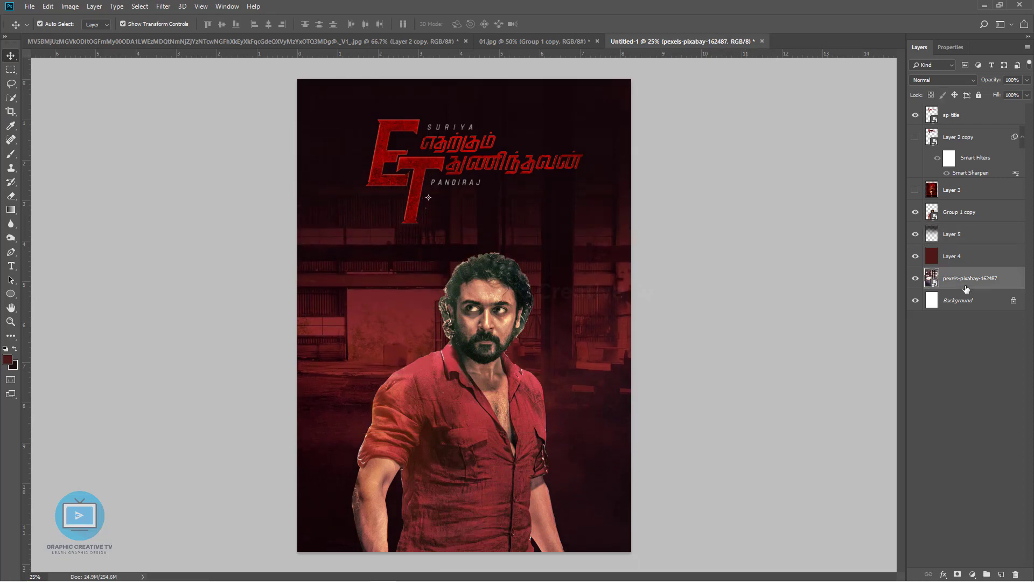
left_click(419, 169)
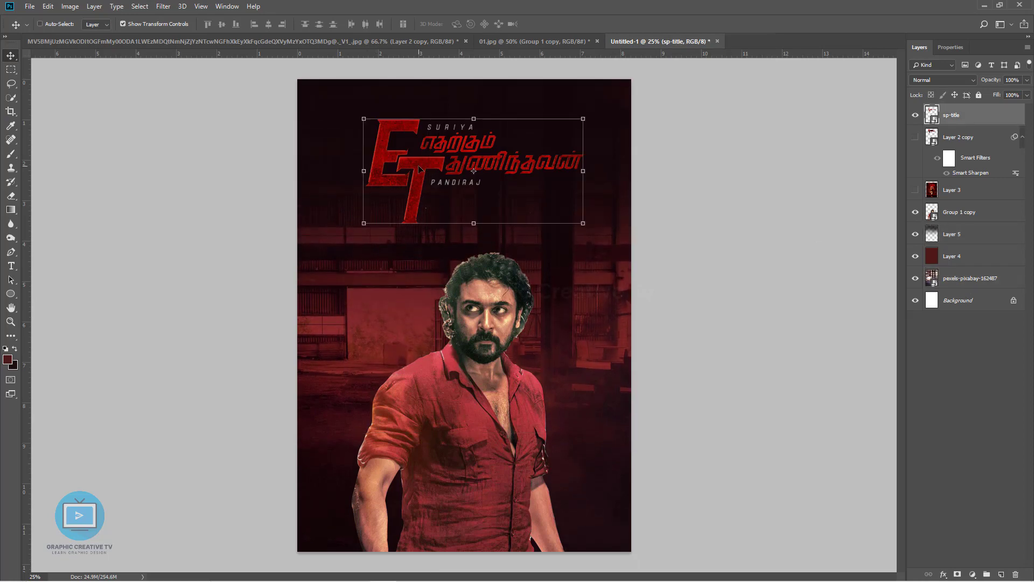
key("ctrl+a")
left_click(221, 24)
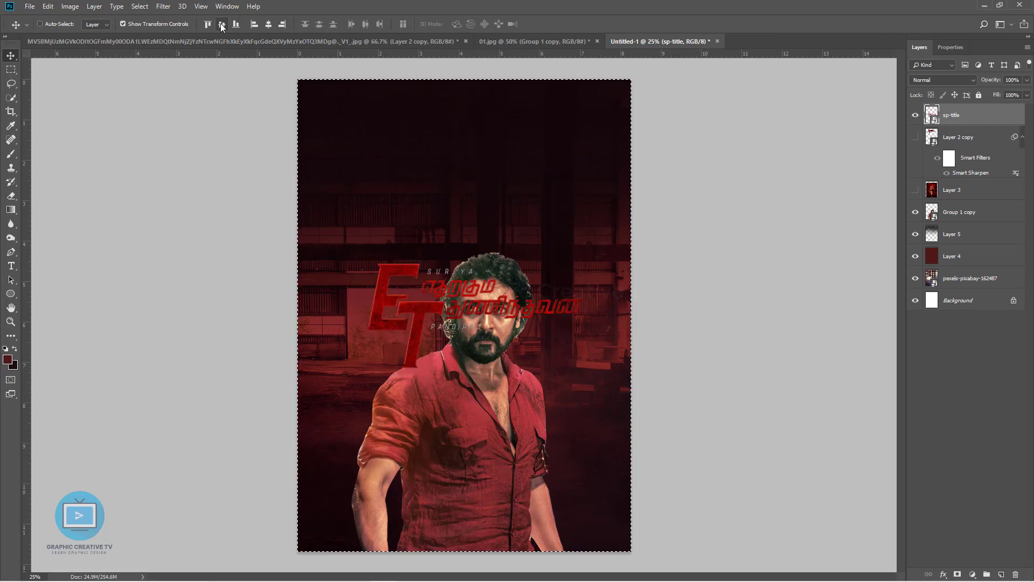
key("ctrl+z")
key("ctrl+d")
Step: Move the title down to the poster's lower part and raise the man so his waist meets it
left_click_drag(417, 166, 418, 478)
left_click_drag(483, 396, 481, 296)
key("ctrl+z")
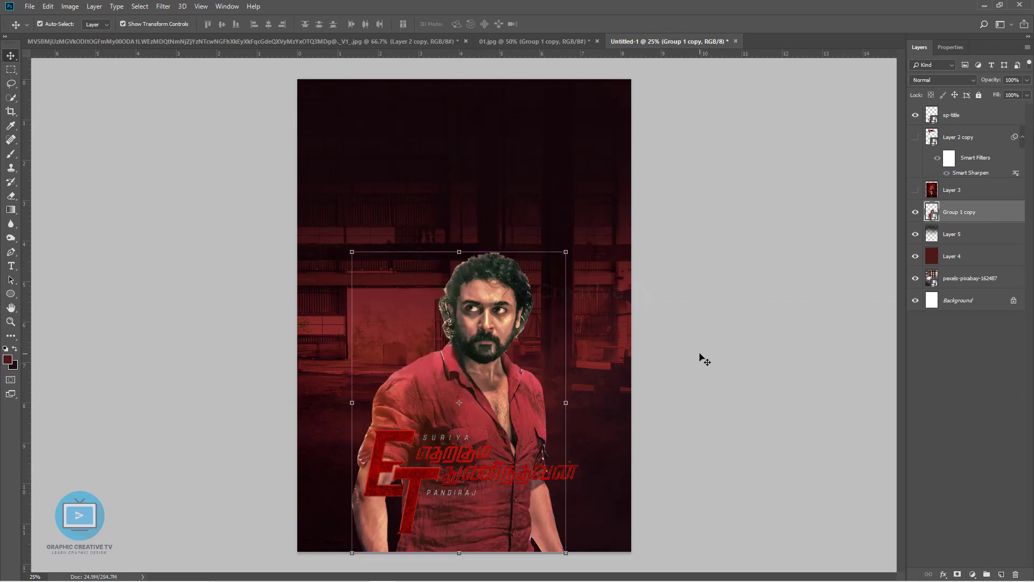
key("ctrl+z")
left_click(715, 432)
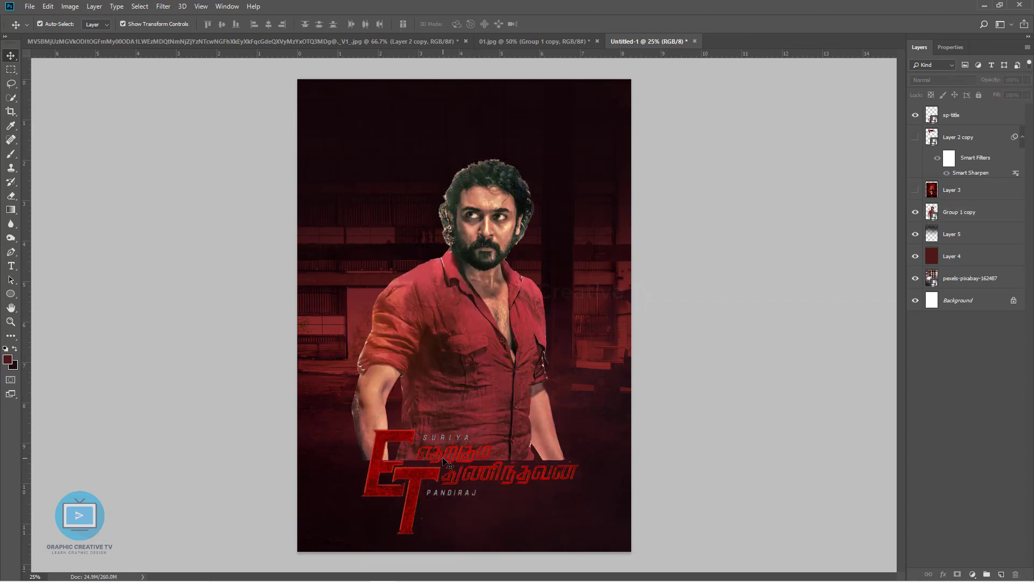
left_click_drag(443, 458, 439, 452)
Step: Rotate dark Layer 5 by 180°, place it over the poster's lower part and stack it above Group 1 copy
left_click(1016, 239)
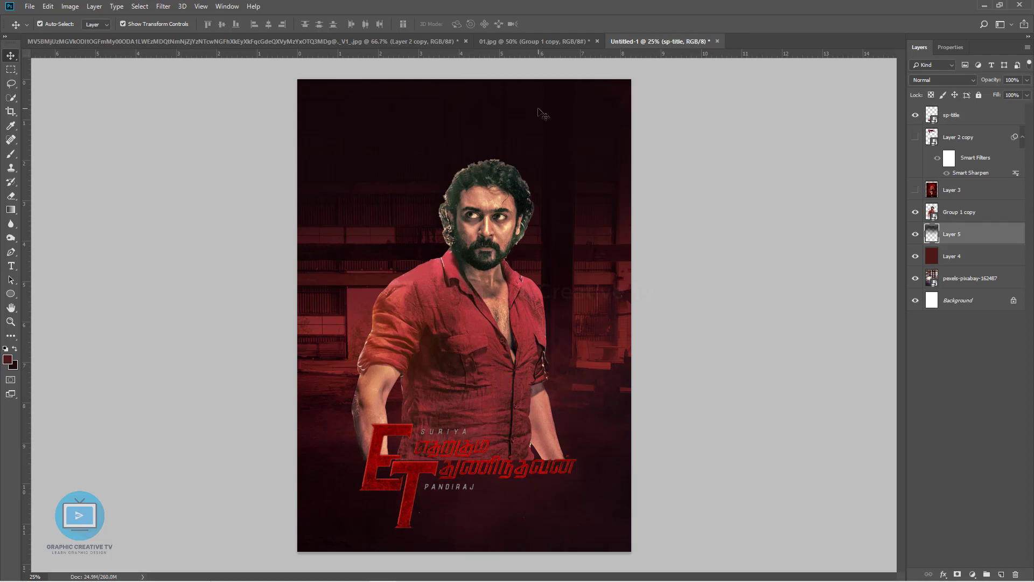
left_click_drag(641, 83, 293, 402)
left_click_drag(582, 372, 583, 533)
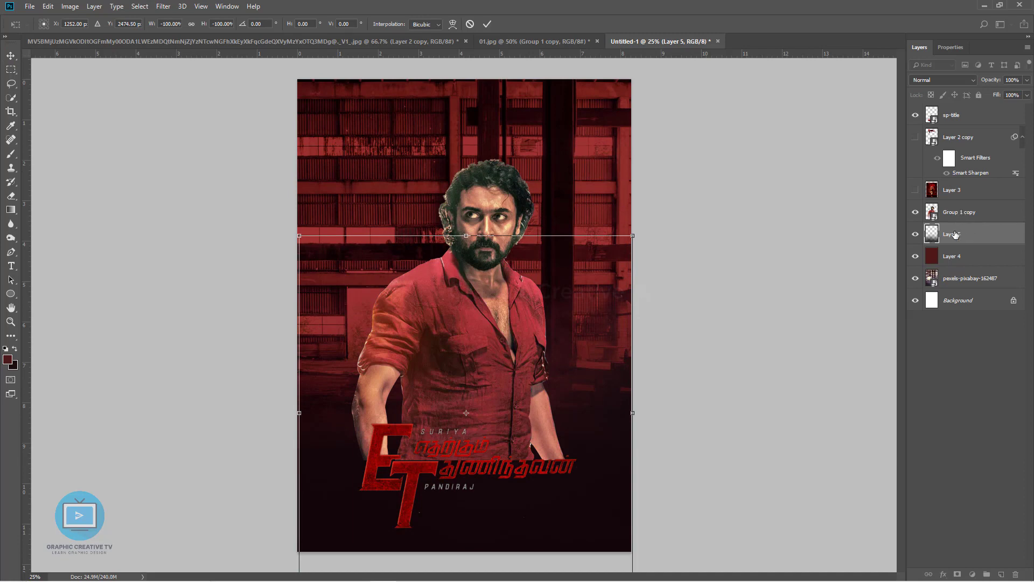
key("Return")
left_click_drag(962, 237, 953, 206)
left_click(708, 405)
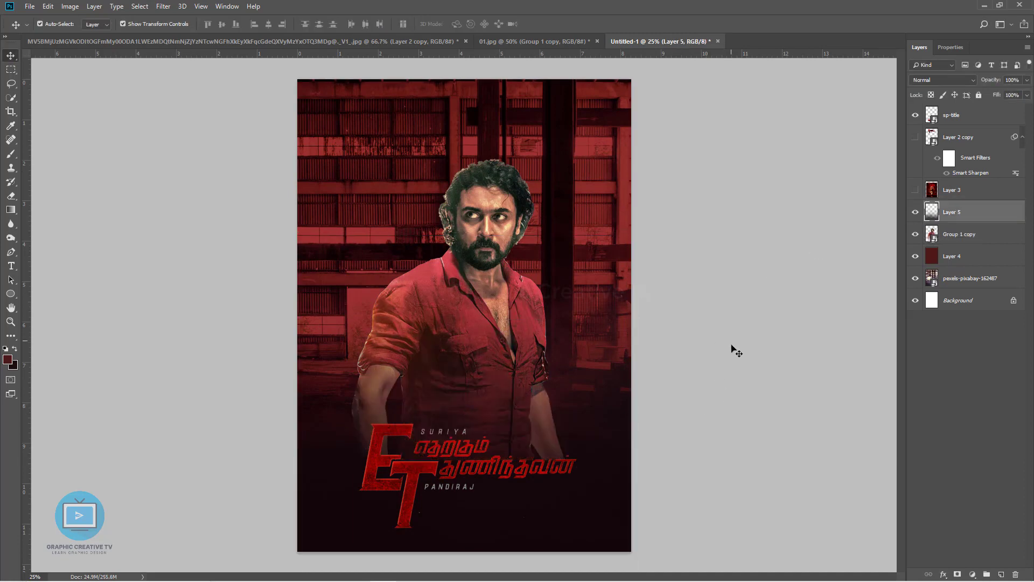
Step: Stretch Layer 5 upward to 113.39% height so its dark fade reaches higher over the man
left_click_drag(503, 215, 467, 185)
left_click(605, 470)
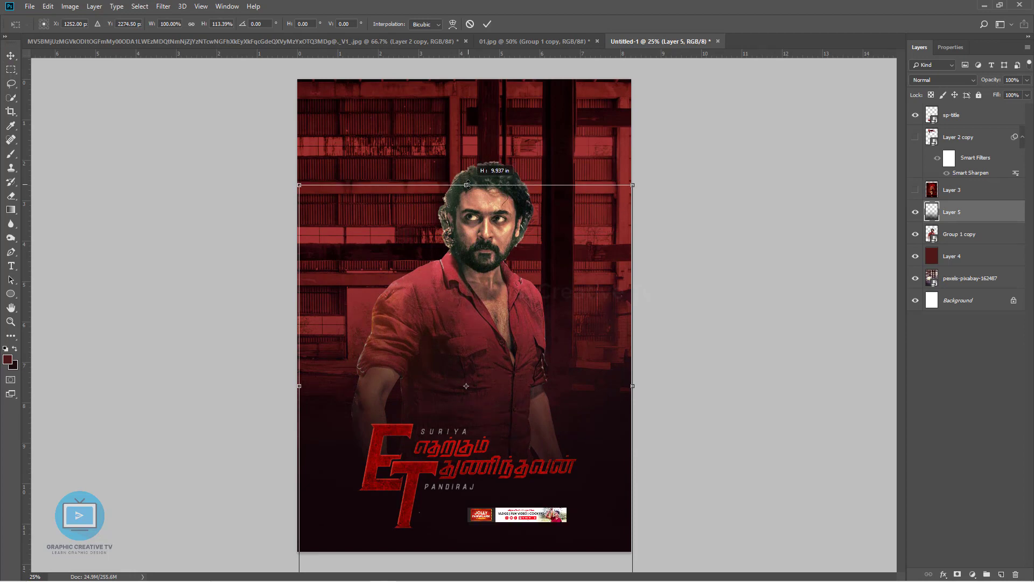
key("Return")
left_click_drag(426, 469, 426, 470)
left_click(594, 193)
left_click(753, 241)
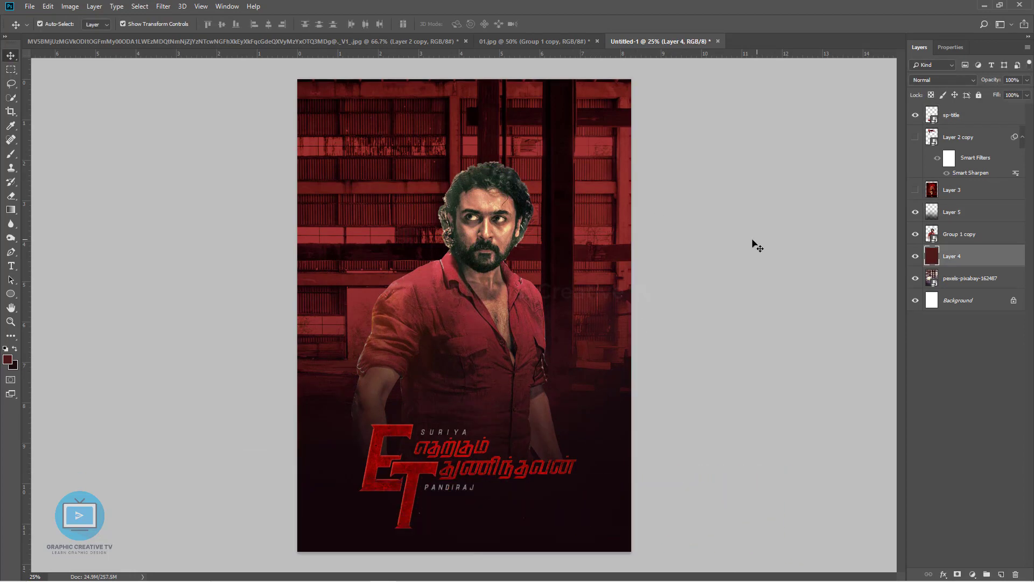
Step: Apply a Gaussian Blur with a 6.0 px radius to the pexels-pixabay-162487 warehouse photo
left_click(960, 285)
left_click(943, 574)
left_click(943, 574)
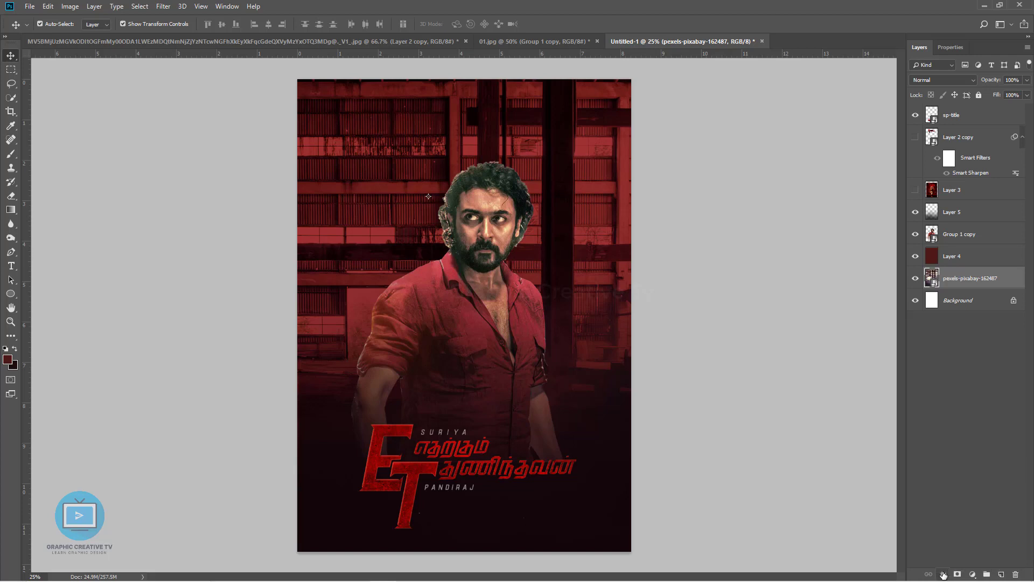
left_click(163, 6)
mouse_move(196, 129)
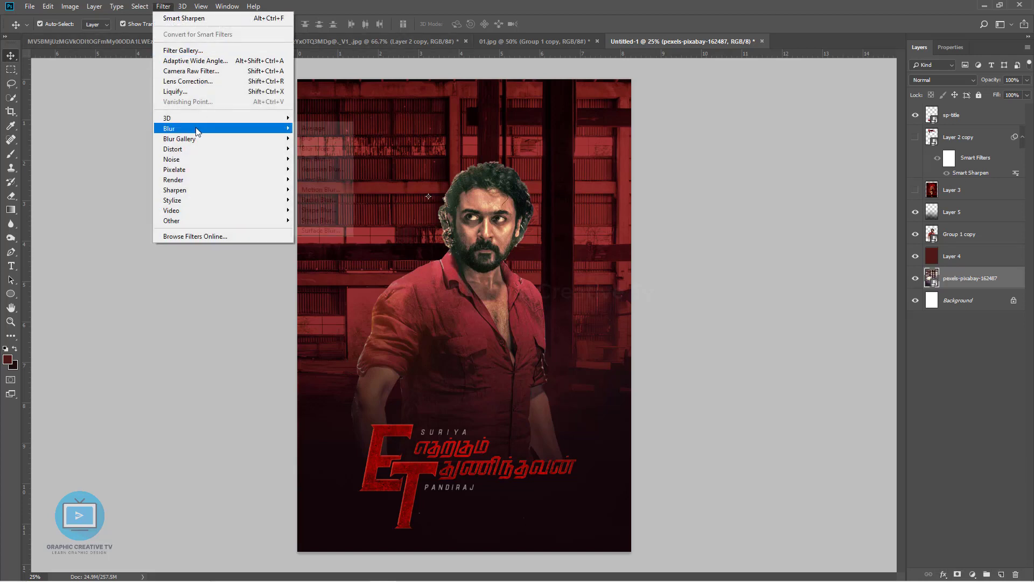
left_click(339, 173)
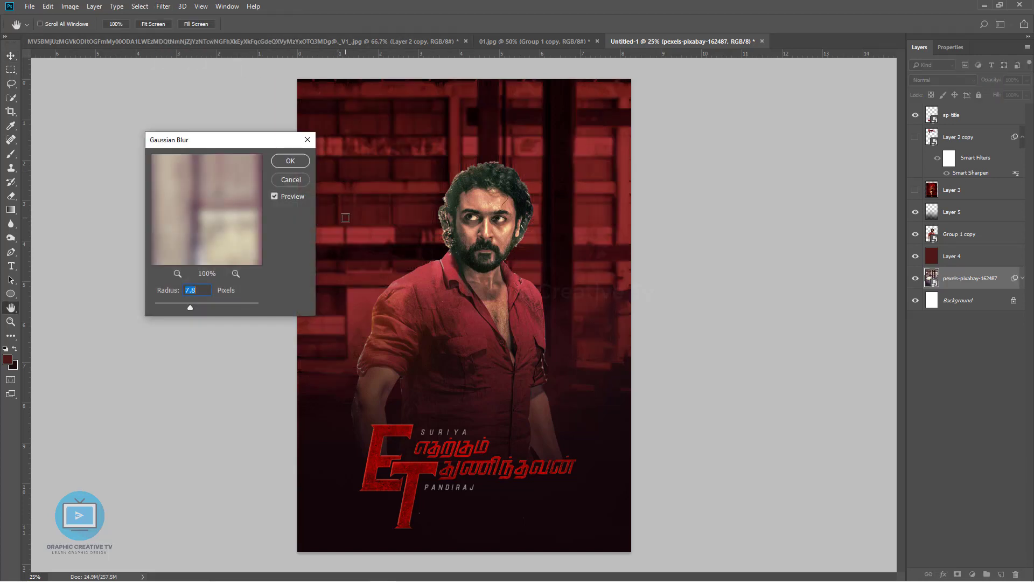
mouse_move(184, 305)
left_mouse_down()
mouse_move(206, 305)
mouse_move(180, 302)
left_mouse_up()
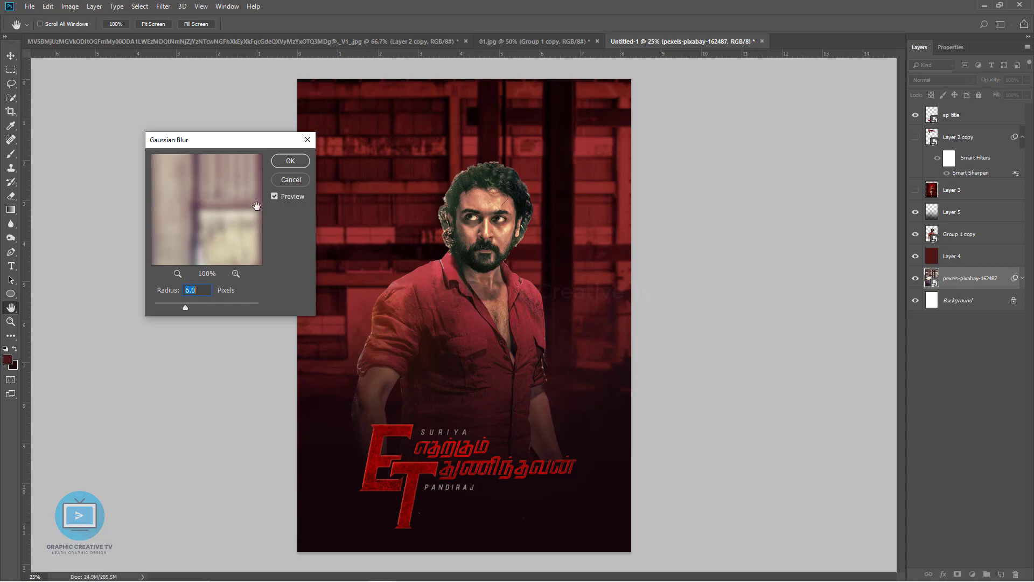
left_click(283, 166)
Step: Scale the man in Group 1 copy down slightly
left_click(495, 260)
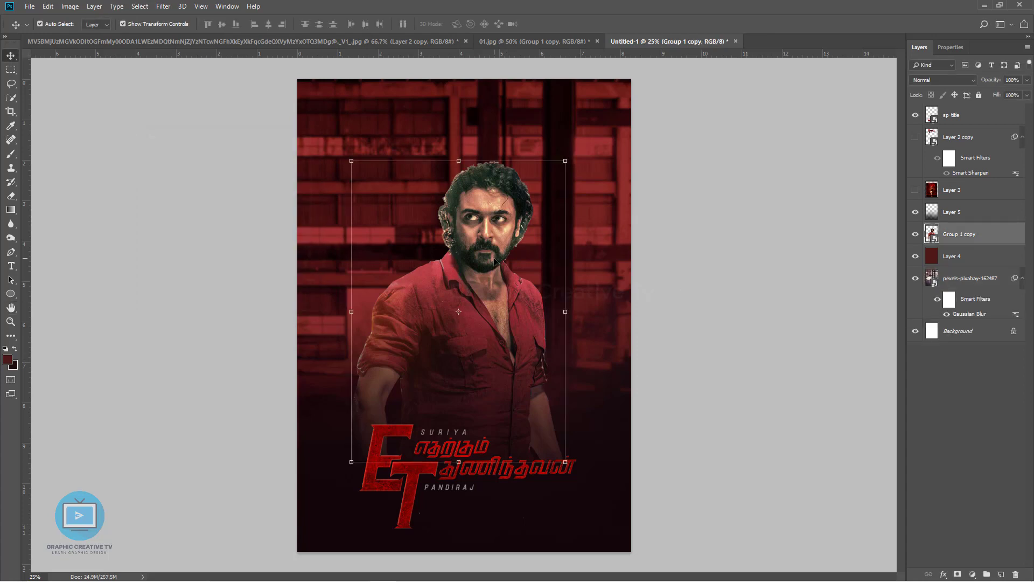
left_click_drag(565, 161, 560, 168)
key("Return")
Step: Nudge the man in Group 1 copy slightly down towards the title
left_click(507, 273, "ctrl")
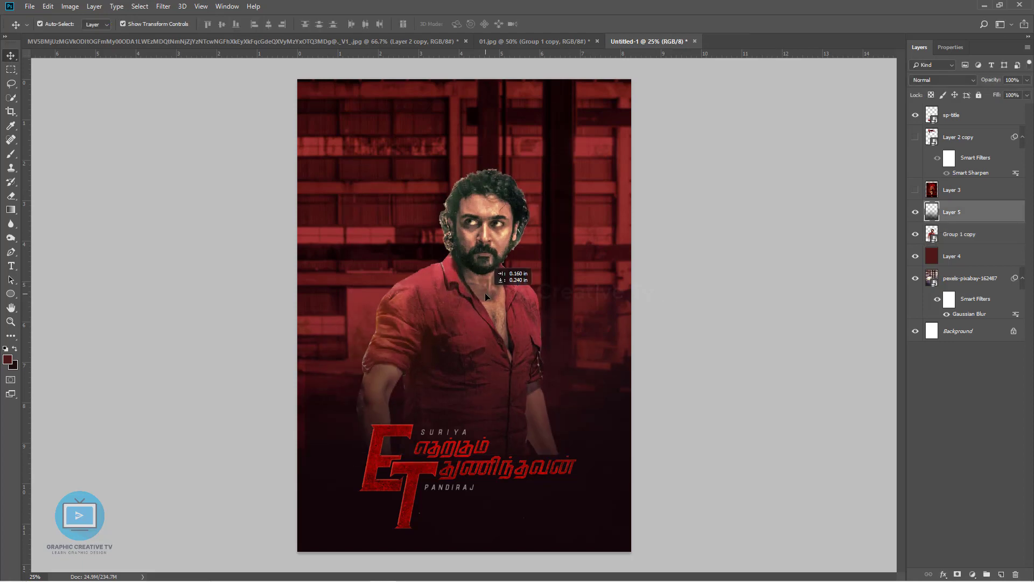
left_click(958, 218, "ctrl")
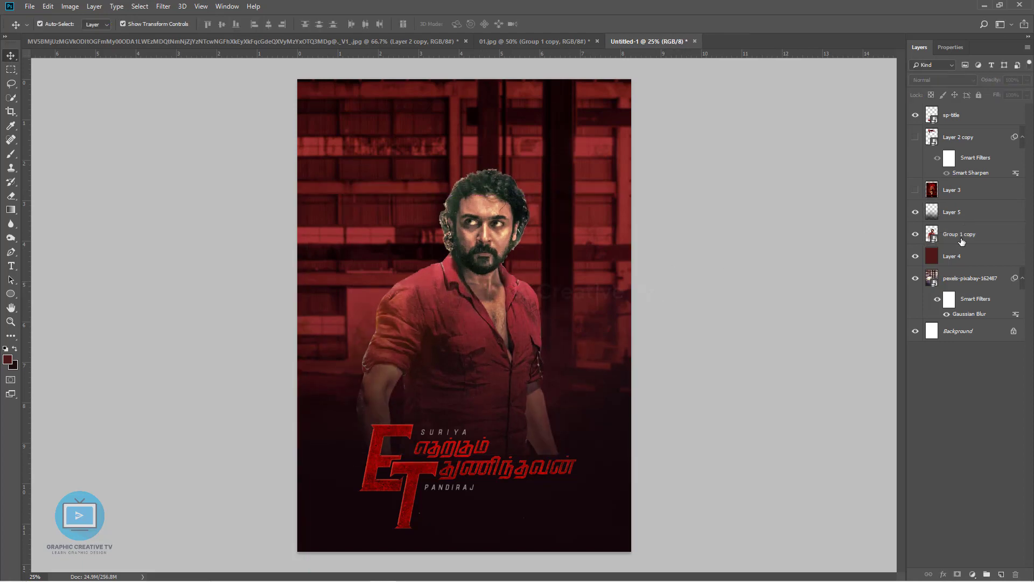
left_click(962, 237, "ctrl")
key("shift+Down")
key("shift+Down")
key("shift+Down")
key("shift+Up")
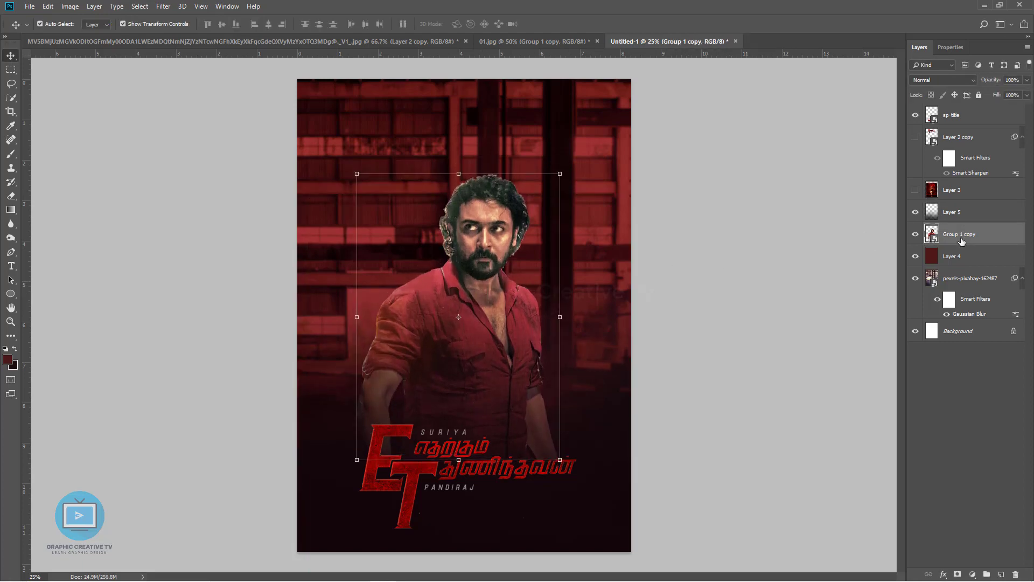
key("shift+Down")
left_click(744, 308)
Step: Center the sp-title layer horizontally on the canvas and clear the selection
left_click(407, 430)
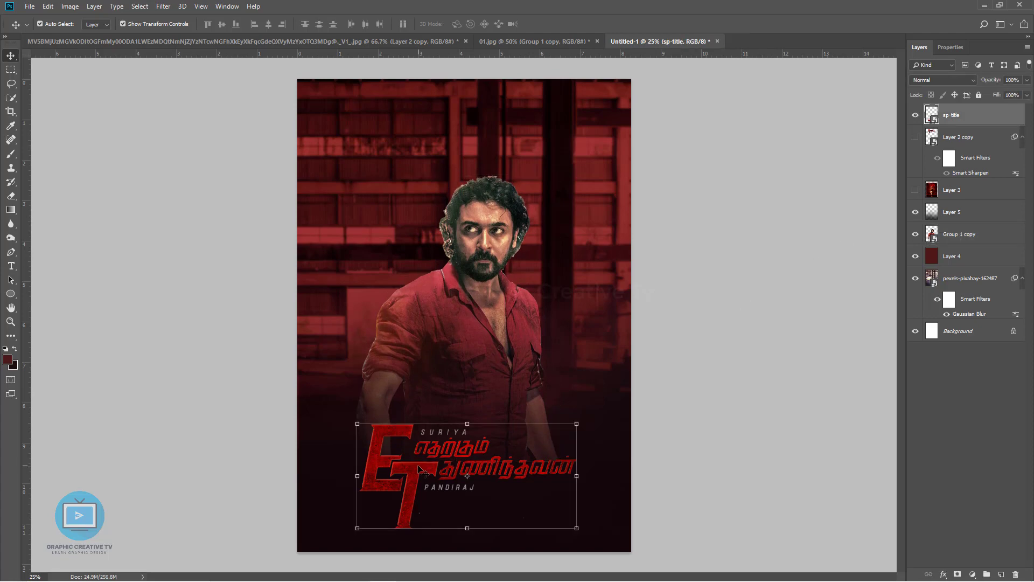
key("ctrl+a")
left_click(268, 24)
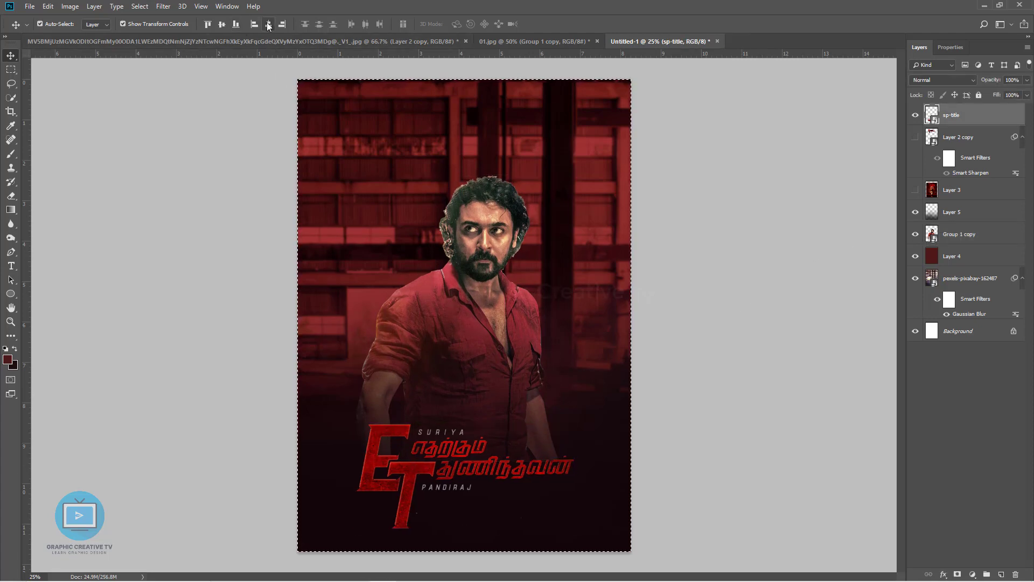
key("ctrl+d")
left_click(719, 259)
left_click(506, 304)
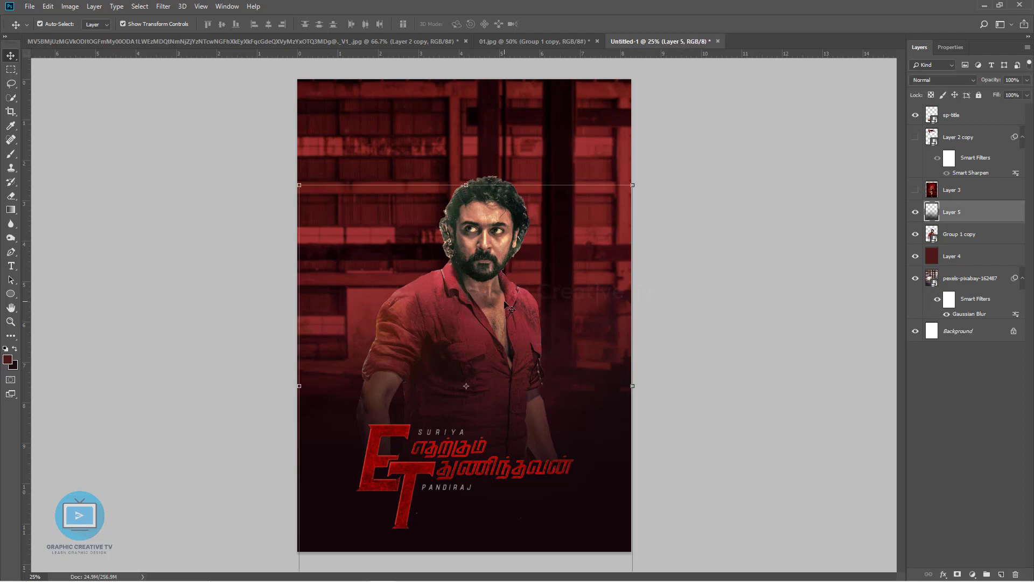
left_click(502, 220)
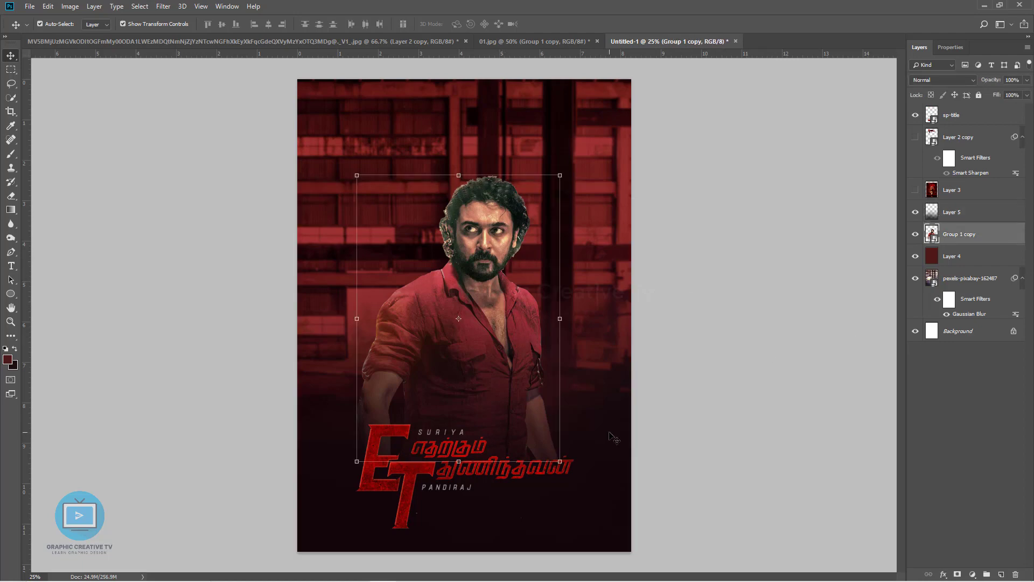
left_click(614, 437)
left_click(11, 196)
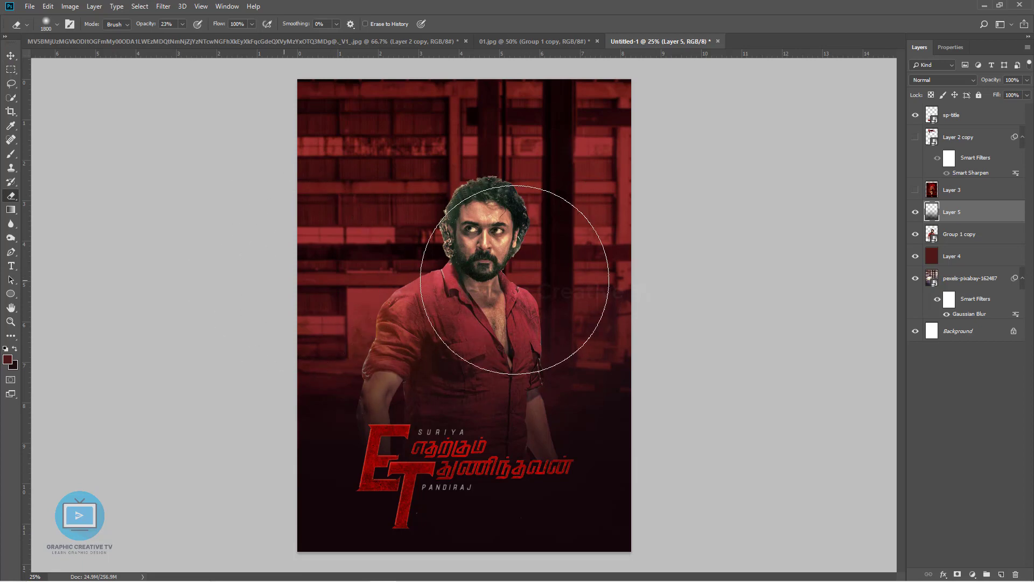
left_click(11, 55)
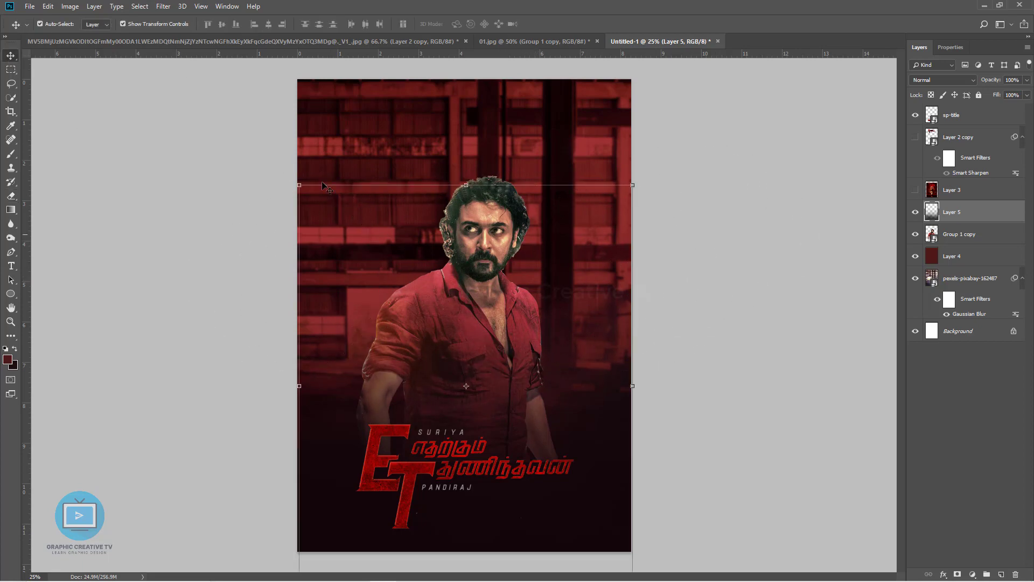
Step: Add a layer mask to Group 1 copy and fade out the man's cut-off lower edge with a 250 px Brush at 87% opacity
left_click(493, 289)
left_click(956, 575)
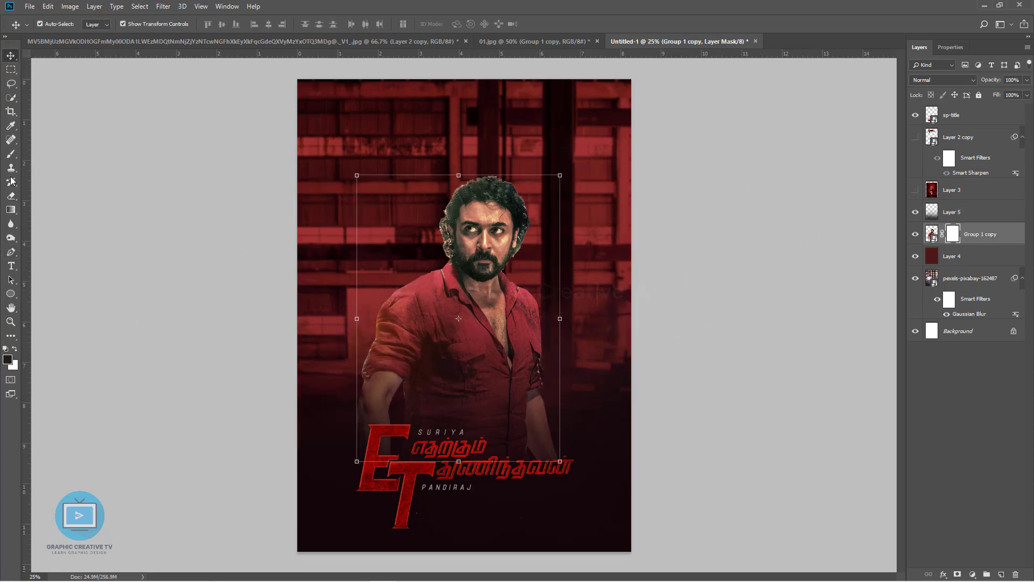
key("b")
key("bracketleft")
key("bracketleft")
key("bracketleft")
key("bracketleft")
key("bracketleft")
key("bracketleft")
key("bracketleft")
key("bracketleft")
key("bracketleft")
key("bracketleft")
key("bracketleft")
key("bracketleft")
key("bracketleft")
key("bracketleft")
key("bracketleft")
key("bracketleft")
key("bracketleft")
key("bracketleft")
key("bracketleft")
key("bracketleft")
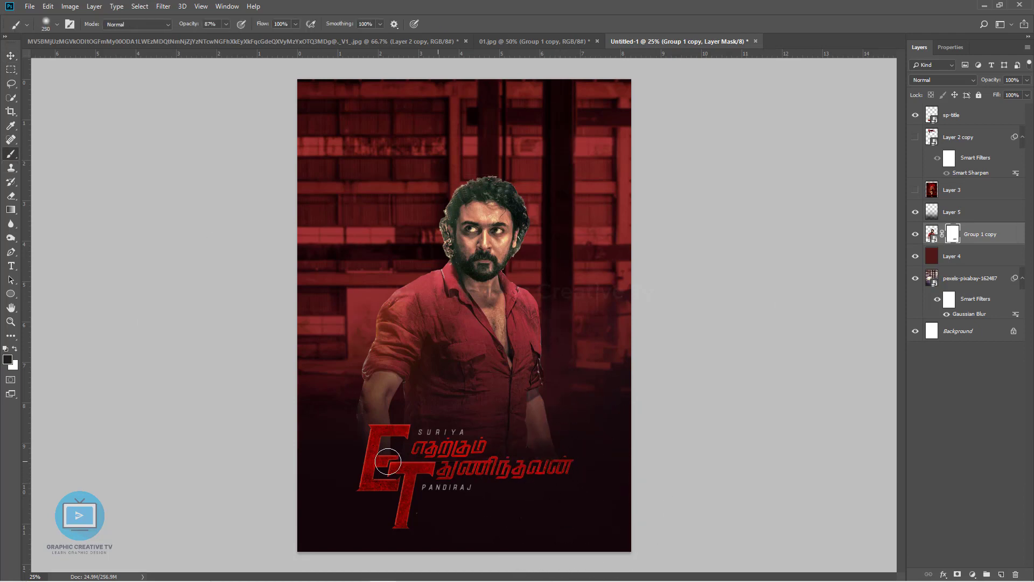
left_click(11, 55)
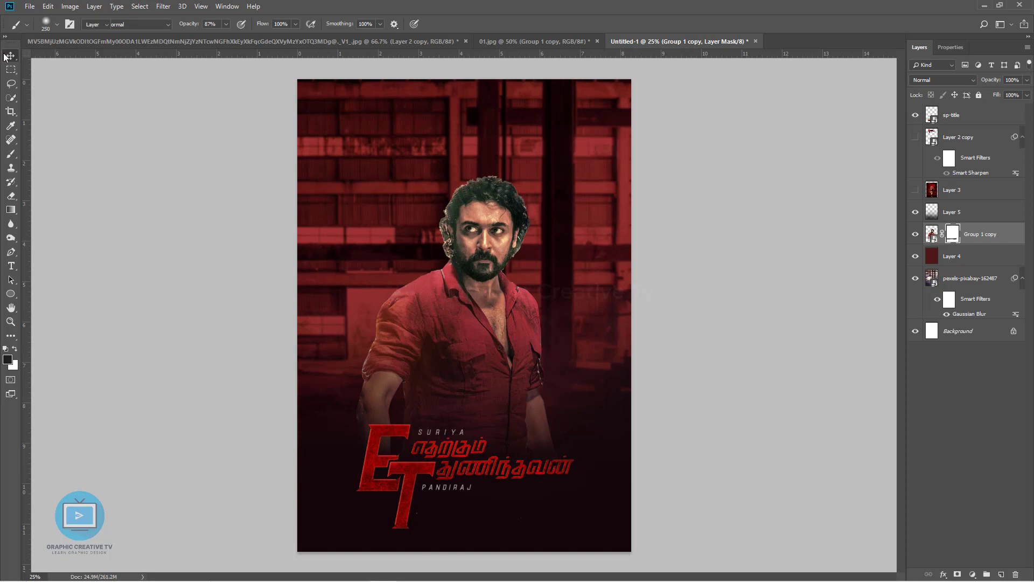
left_click(163, 6)
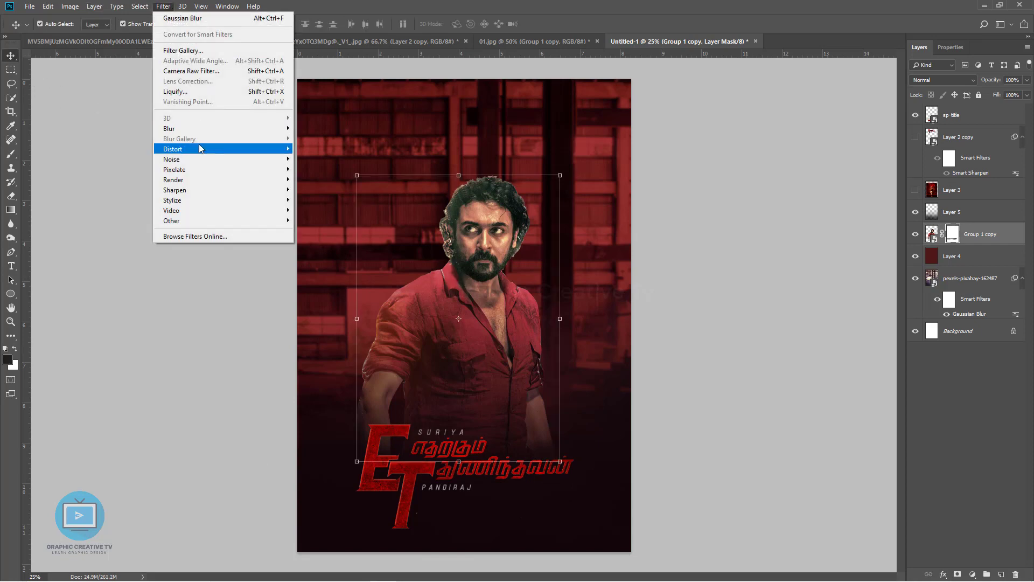
mouse_move(227, 189)
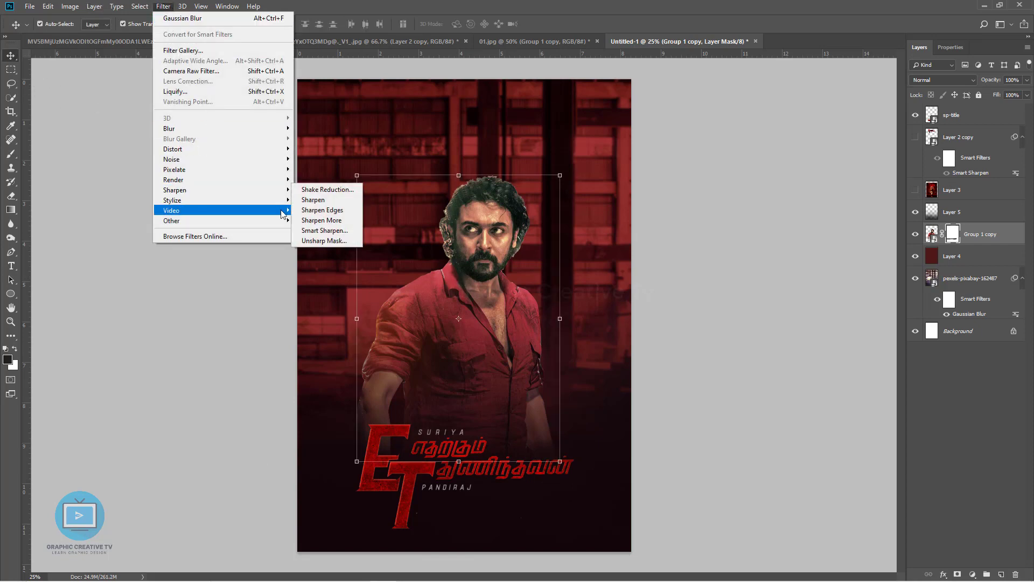
left_click(353, 230)
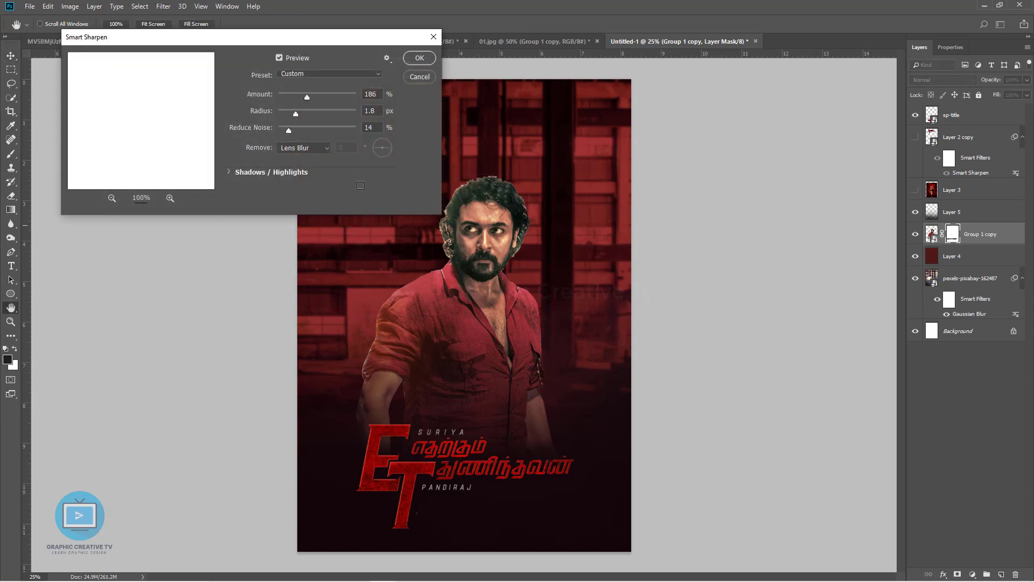
left_click_drag(305, 97, 316, 94)
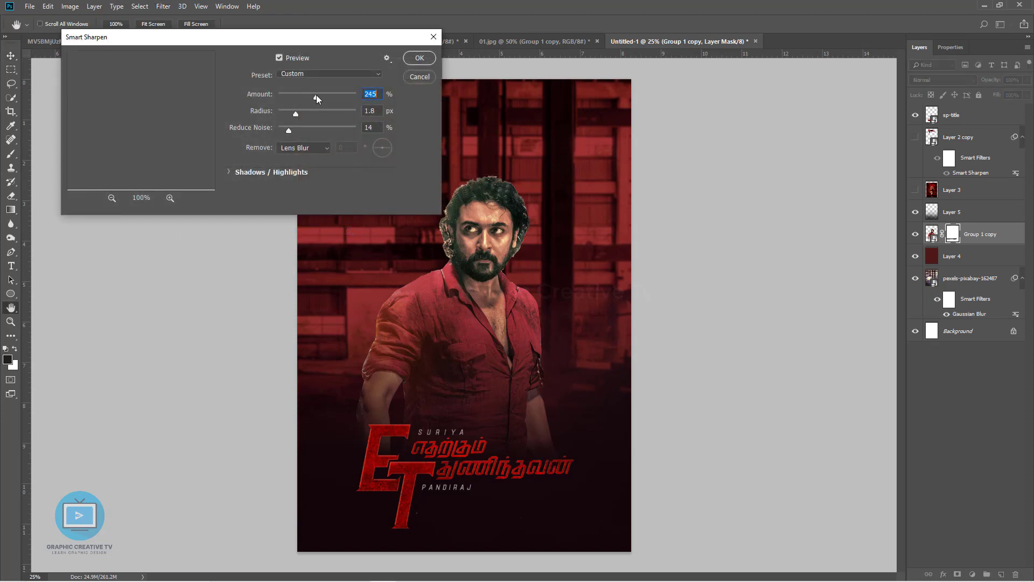
left_click(279, 59)
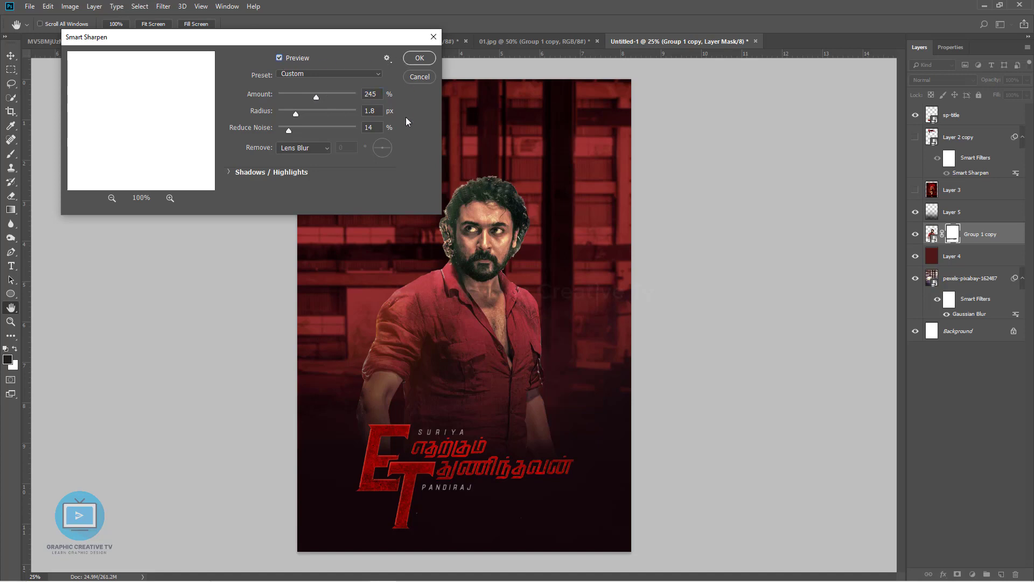
left_click(417, 76)
Step: Apply Smart Sharpen to the man in Group 1 copy with amount 252%, radius 1.8 px and 14% noise reduction
left_click(932, 233)
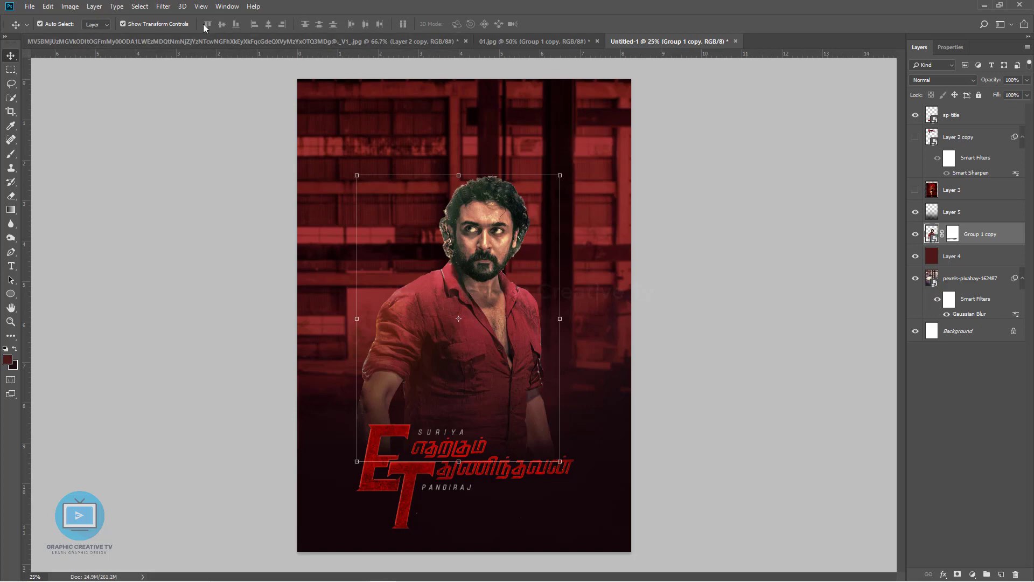
left_click(163, 6)
mouse_move(226, 190)
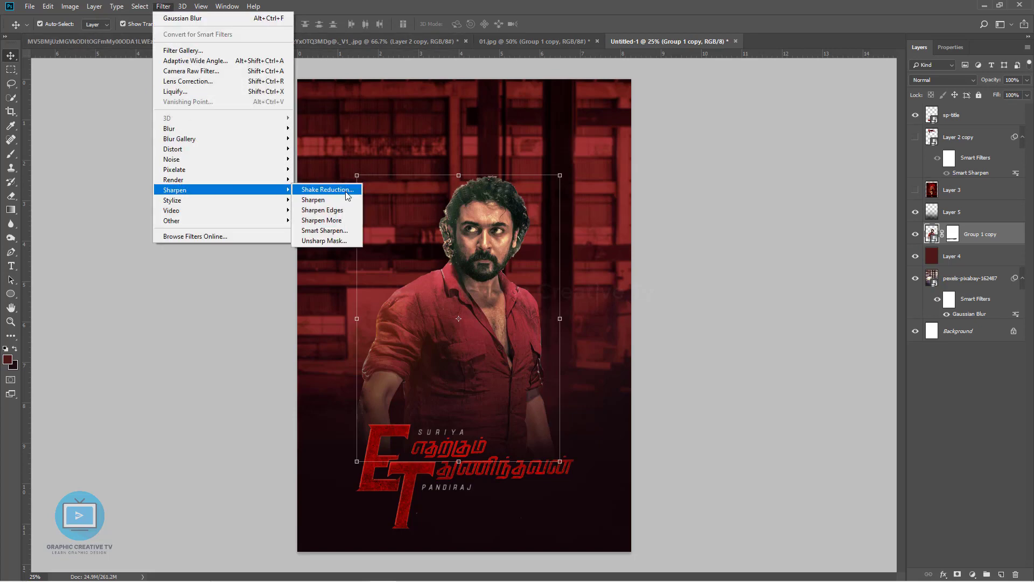
left_click(324, 230)
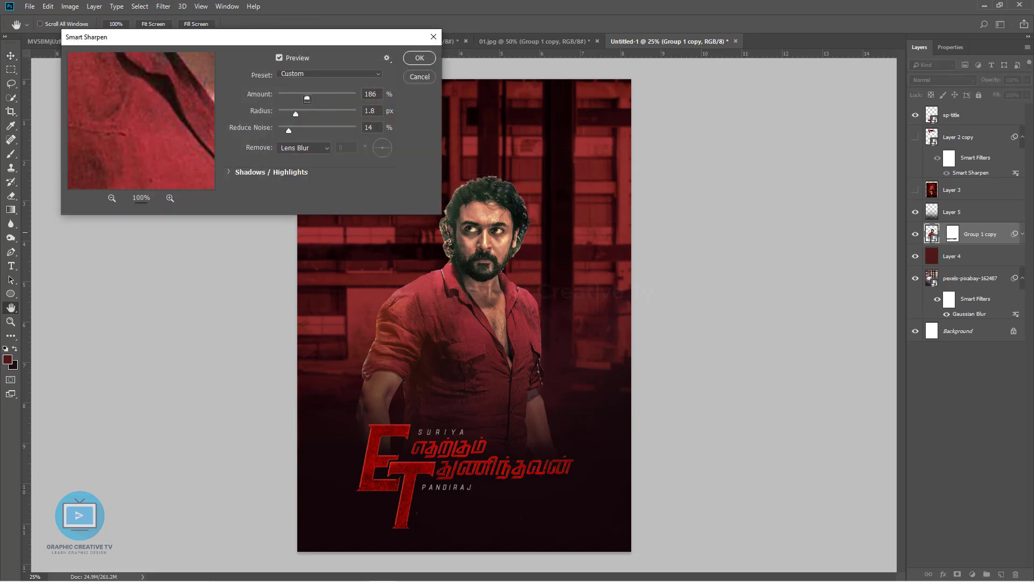
left_click_drag(314, 98, 318, 98)
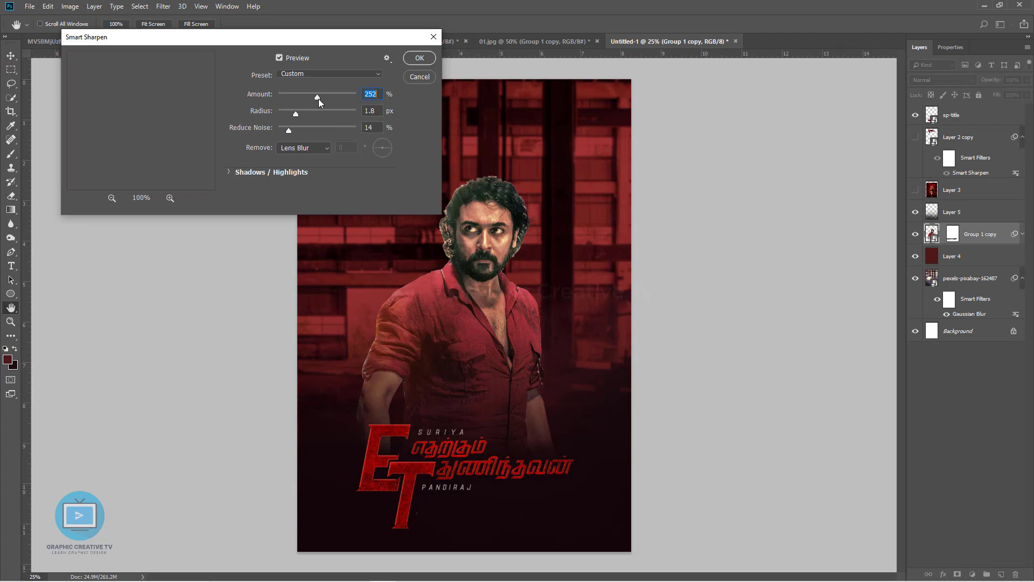
left_click(279, 57)
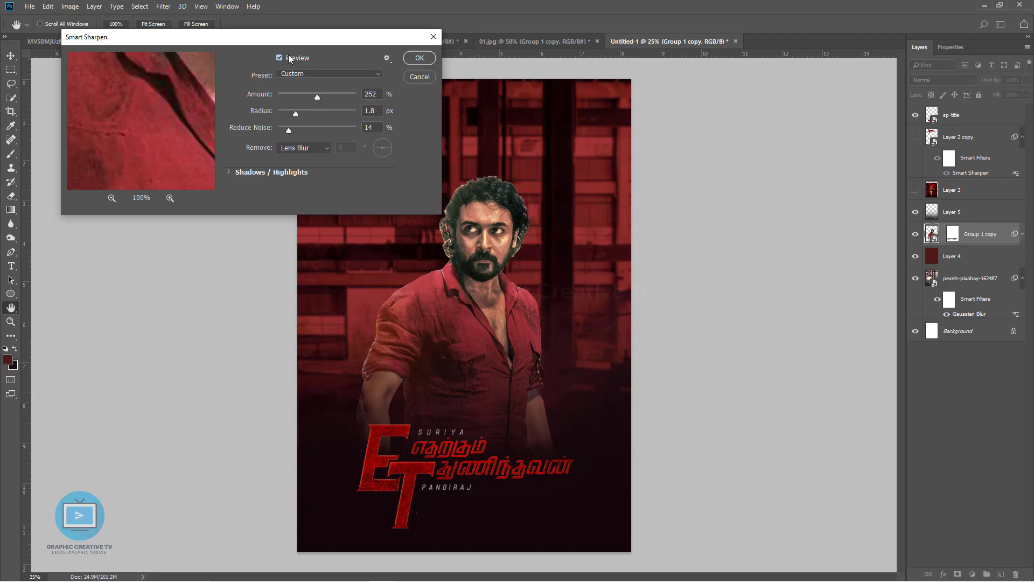
left_click(421, 61)
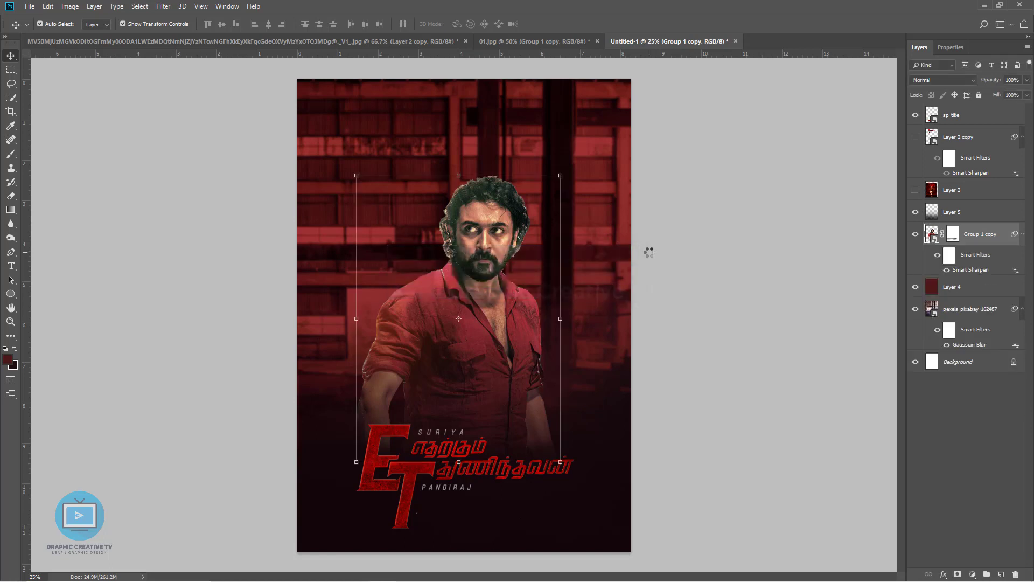
left_click(567, 108)
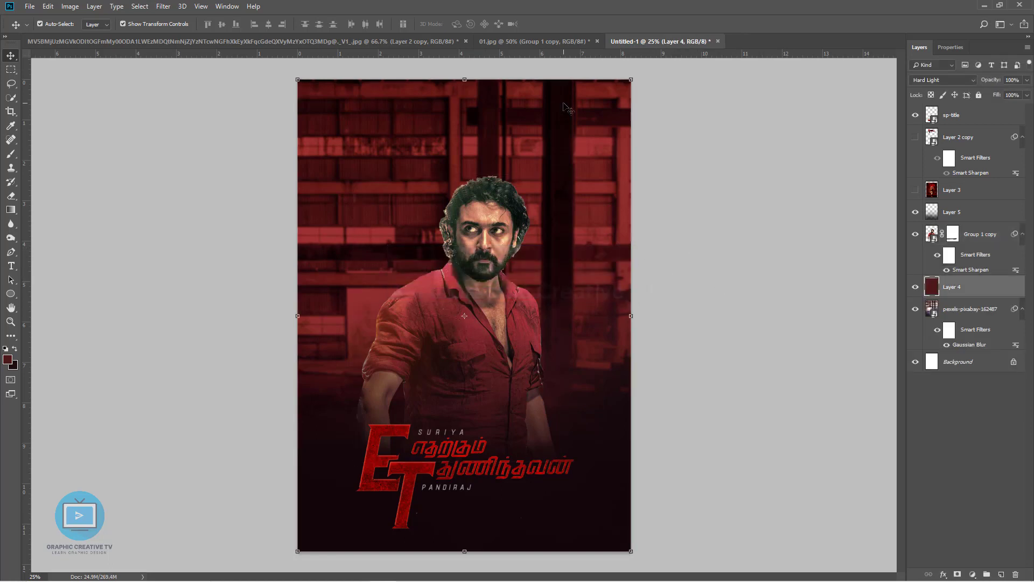
double_click(968, 346)
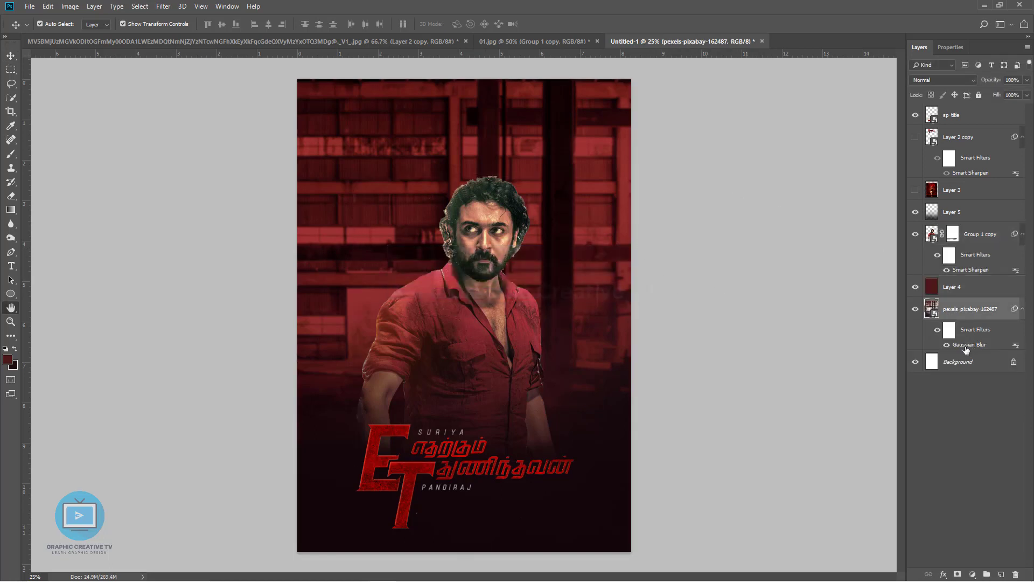
left_click(290, 179)
Step: Try a Motion Blur at a 2° angle and 30-pixel distance on the pexels-pixabay-162487 warehouse photo
left_click(163, 6)
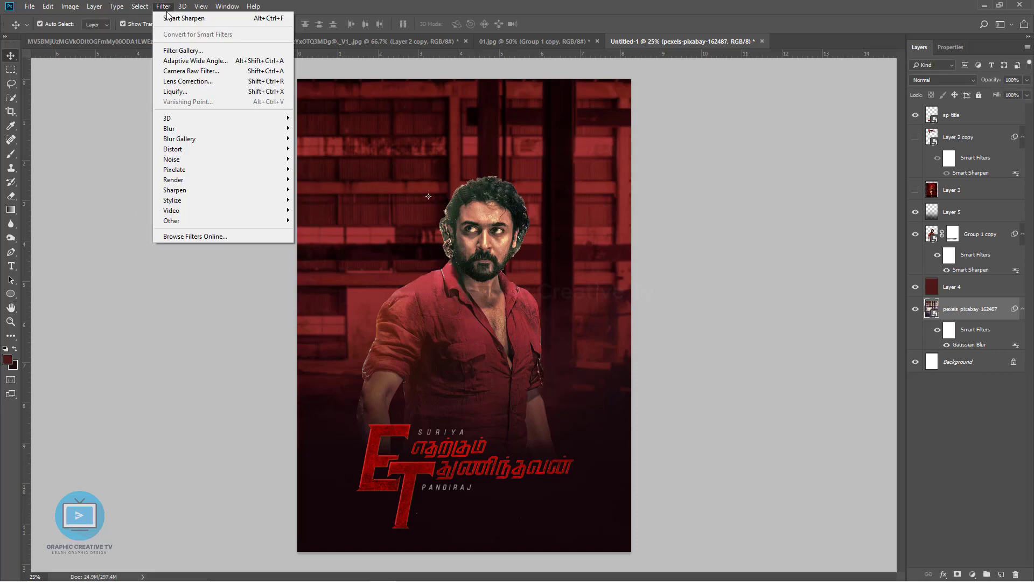
mouse_move(178, 128)
left_click(322, 190)
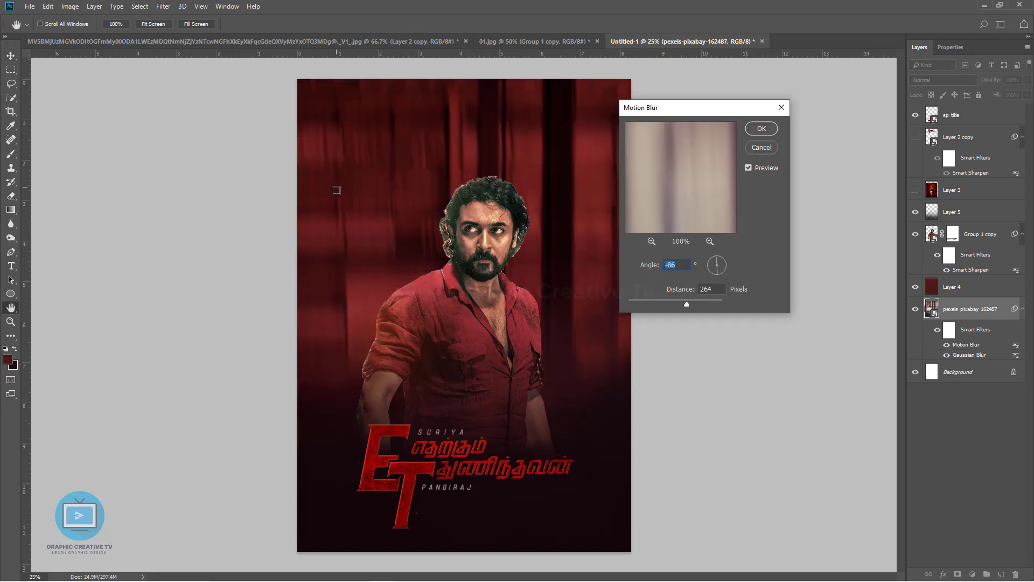
left_click_drag(666, 304, 681, 302)
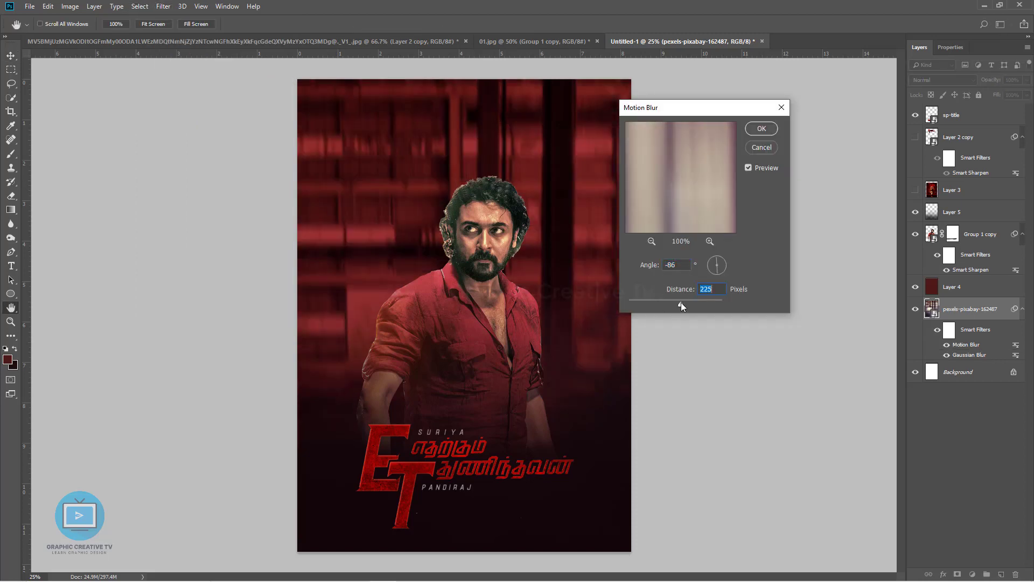
left_click(729, 264)
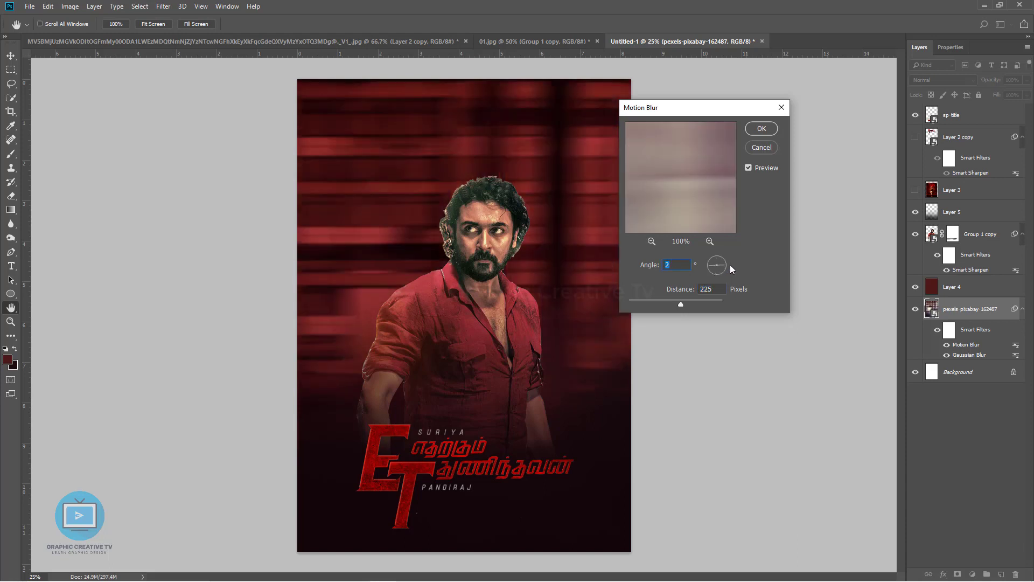
left_click_drag(679, 303, 645, 301)
left_click(762, 147)
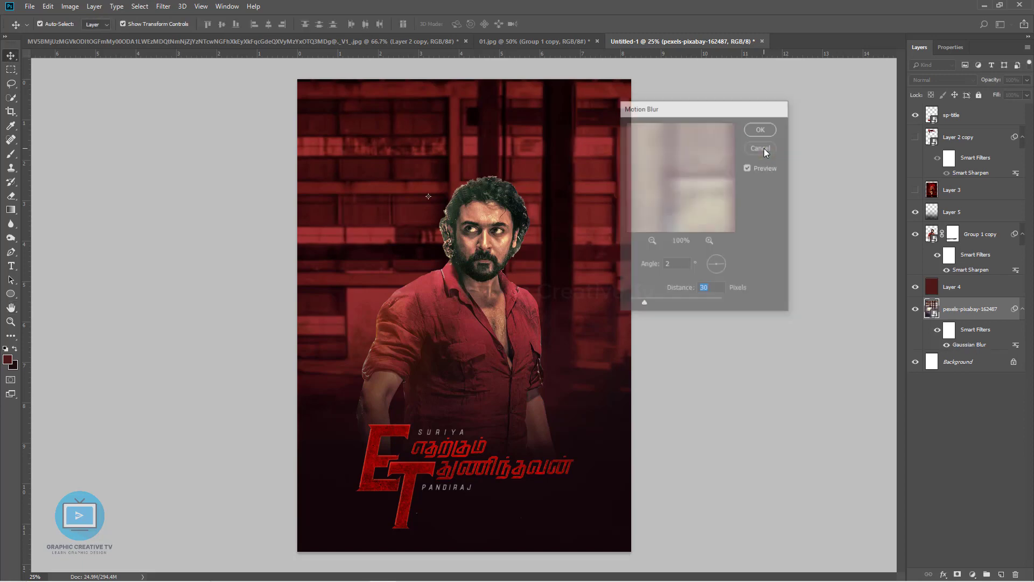
left_click(575, 156)
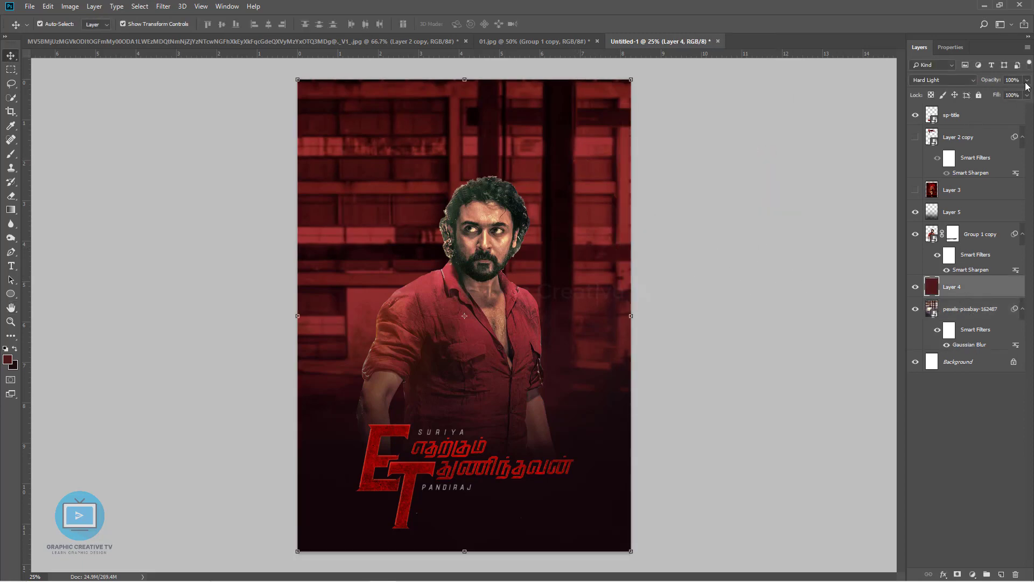
left_click_drag(1027, 87, 1016, 93)
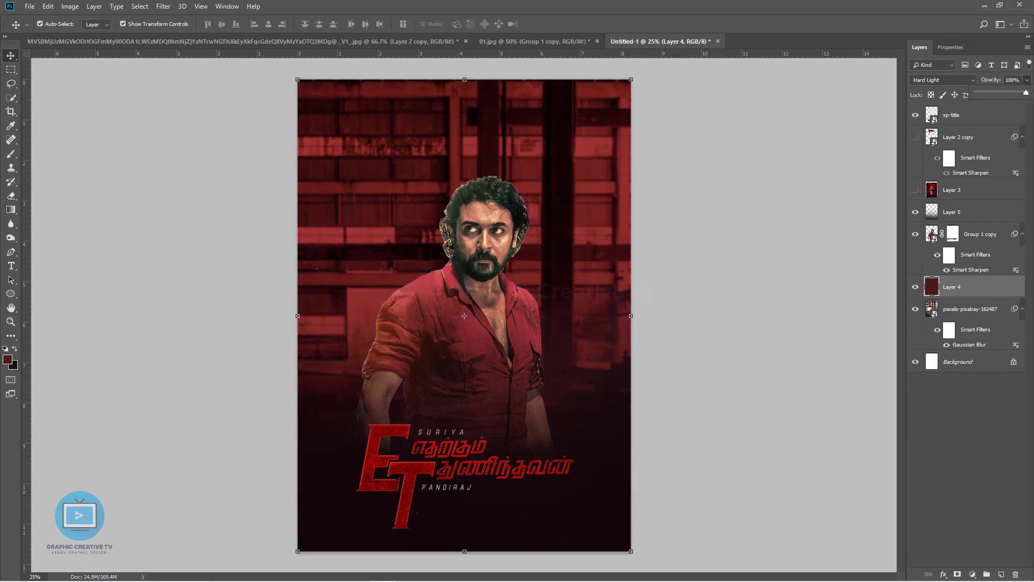
left_click(683, 431)
left_click(536, 474)
left_click(504, 350, "shift")
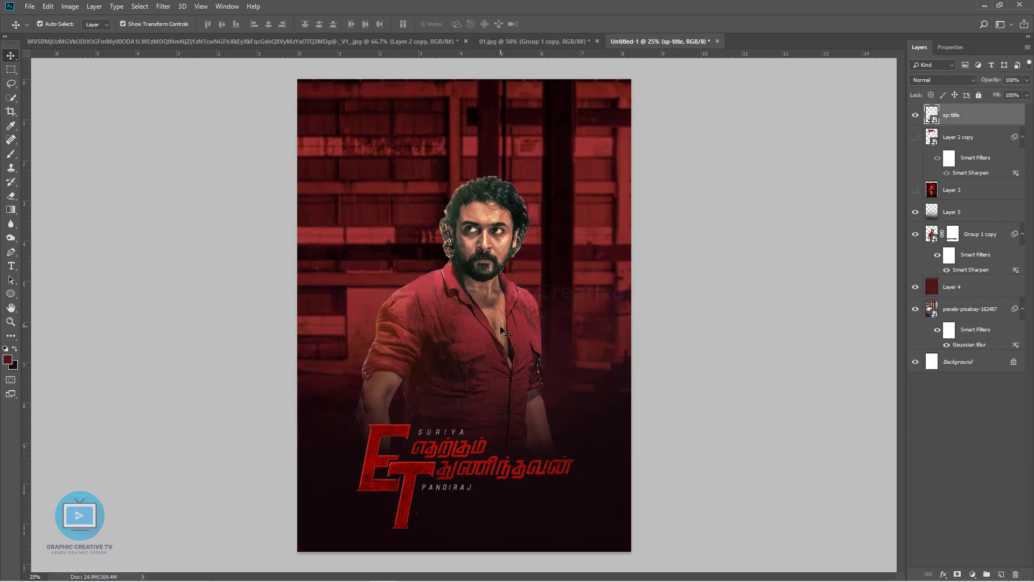
left_click(702, 328)
left_click(599, 132)
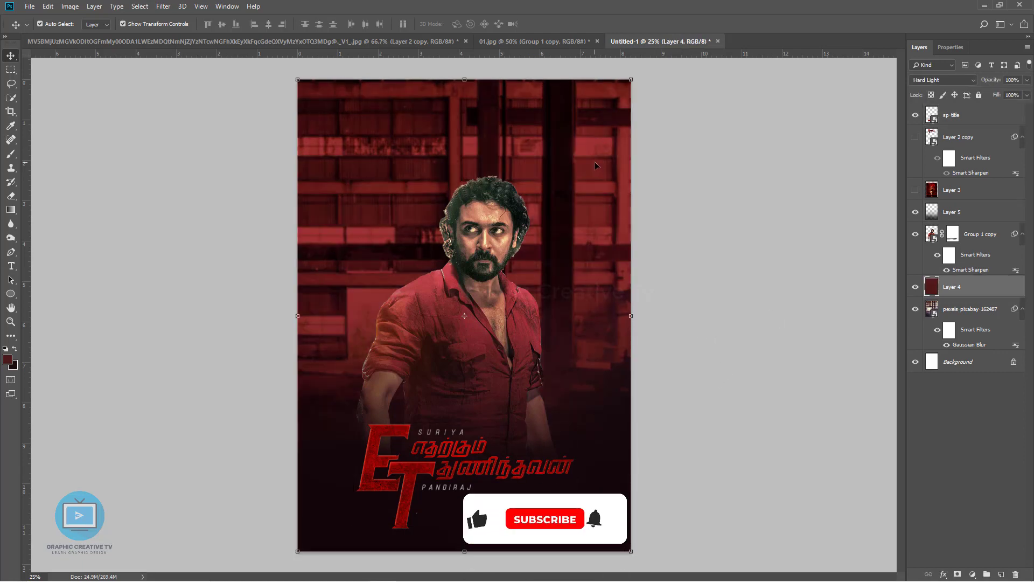
Step: Enlarge the pexels-pixabay-162487 warehouse photo to about 68% scale and reposition it so a different part sits behind the man
left_click(952, 309)
key("ctrl+minus")
key("ctrl+minus")
key("ctrl+minus")
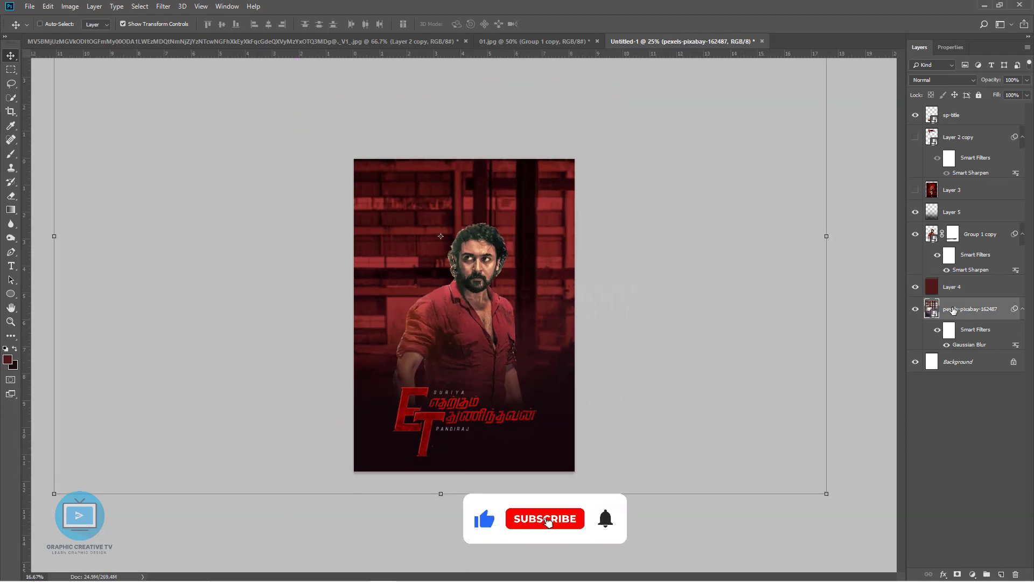
left_click(648, 404)
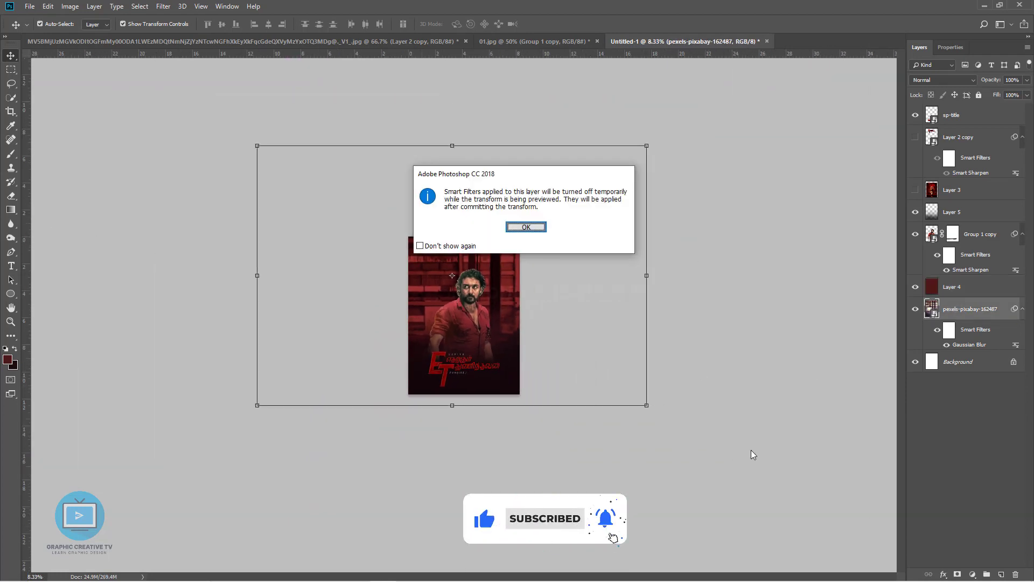
left_click(525, 228)
left_click_drag(649, 405, 799, 512)
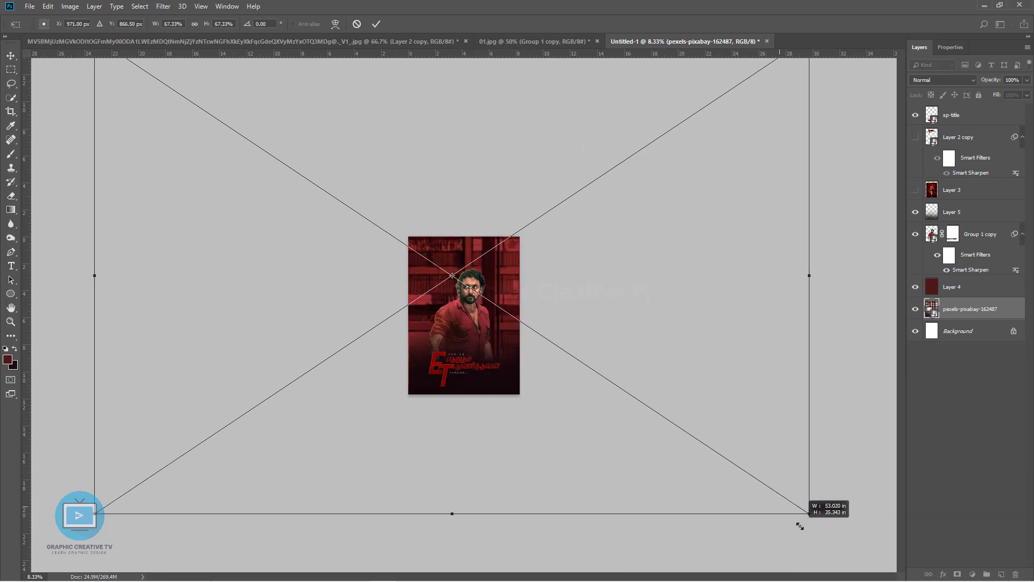
left_click_drag(501, 270, 539, 218)
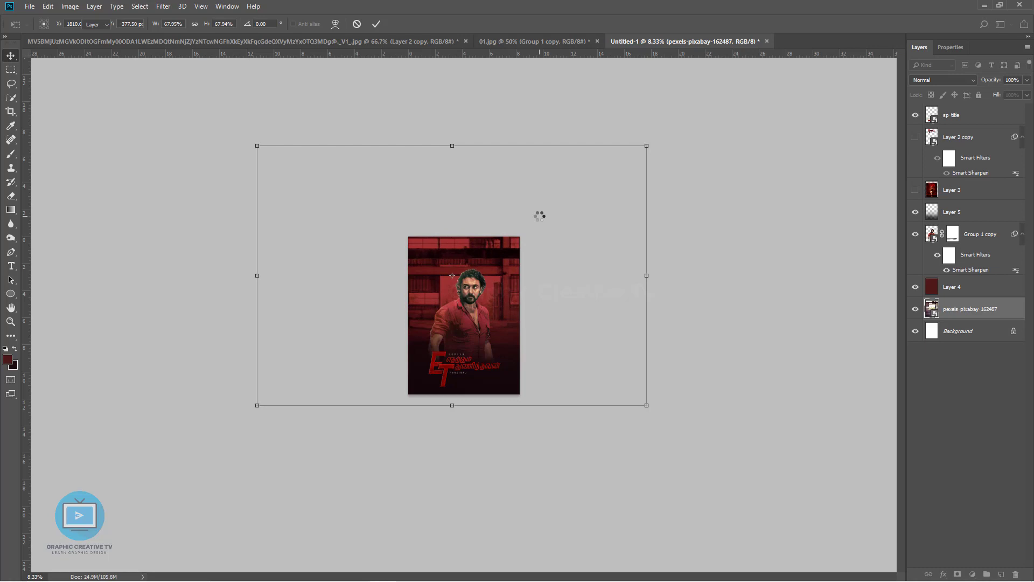
key("ctrl+plus")
key("ctrl+plus")
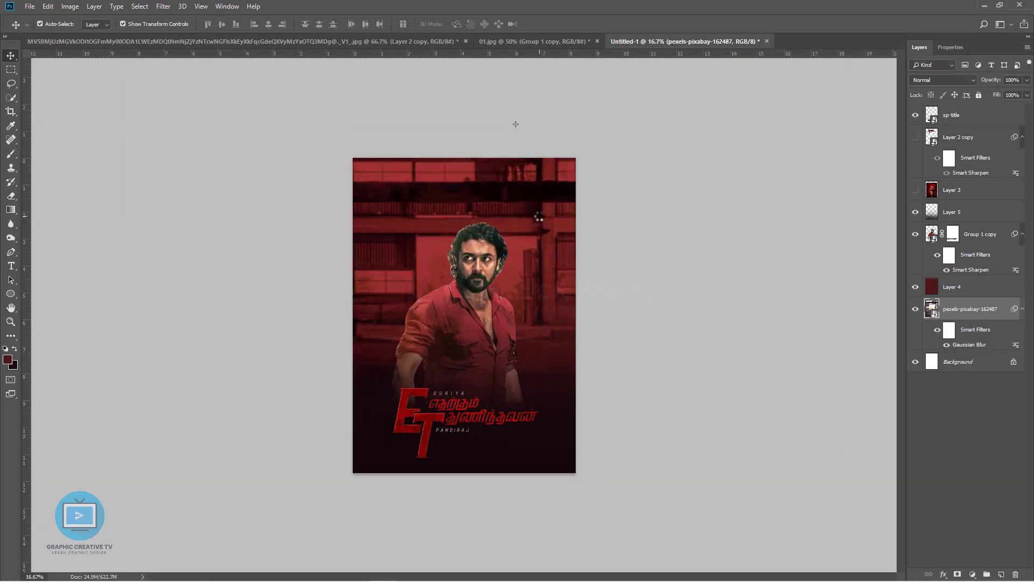
left_click(576, 215)
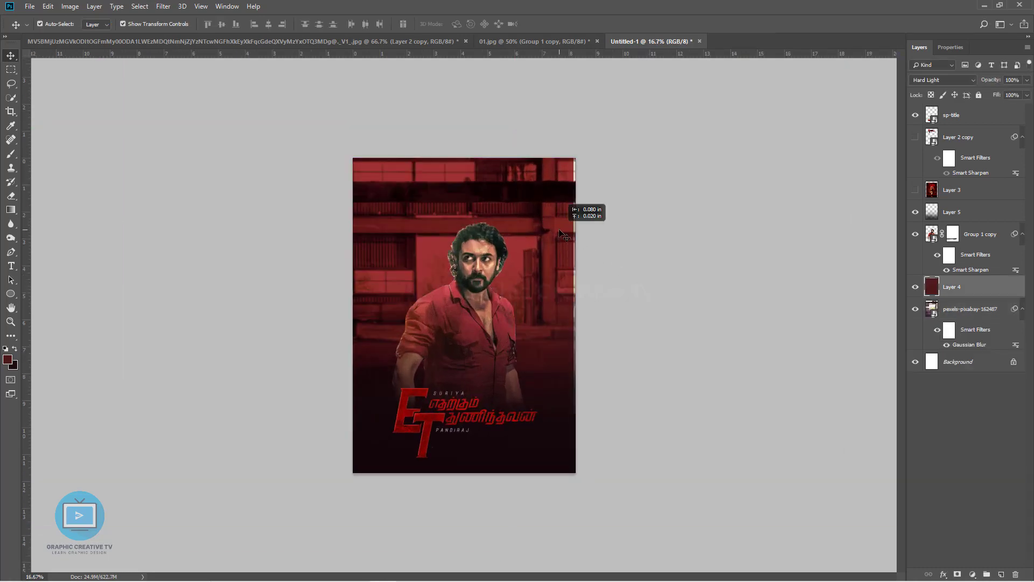
left_click(763, 281)
left_click(949, 313)
left_click(717, 242)
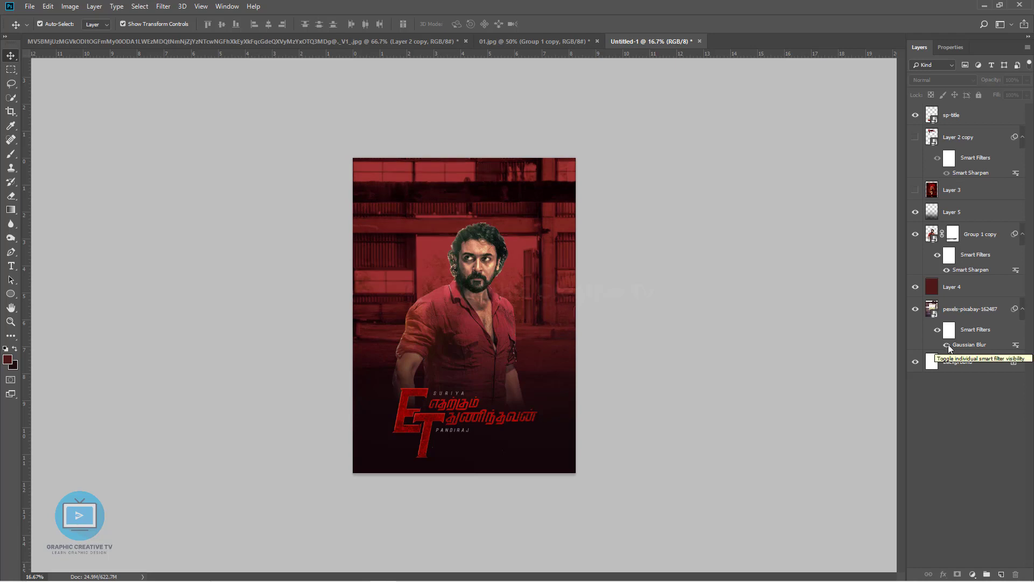
left_click(510, 229)
Step: Add a new layer above Layer 5 and darken the poster's top edge with a 1600 px Brush in the sampled dark background color
left_click(972, 213)
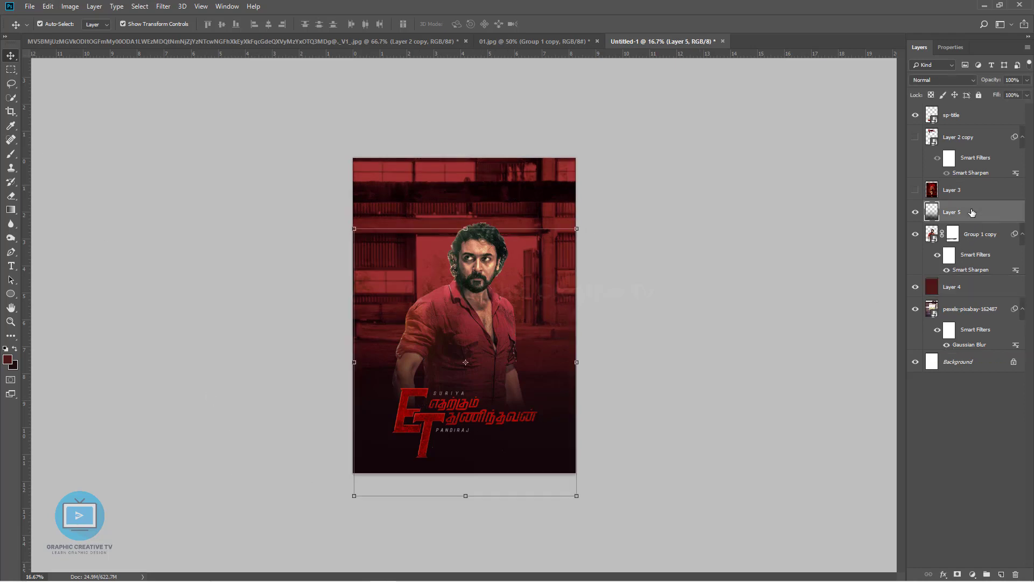
key("ctrl+shift+n")
key("Return")
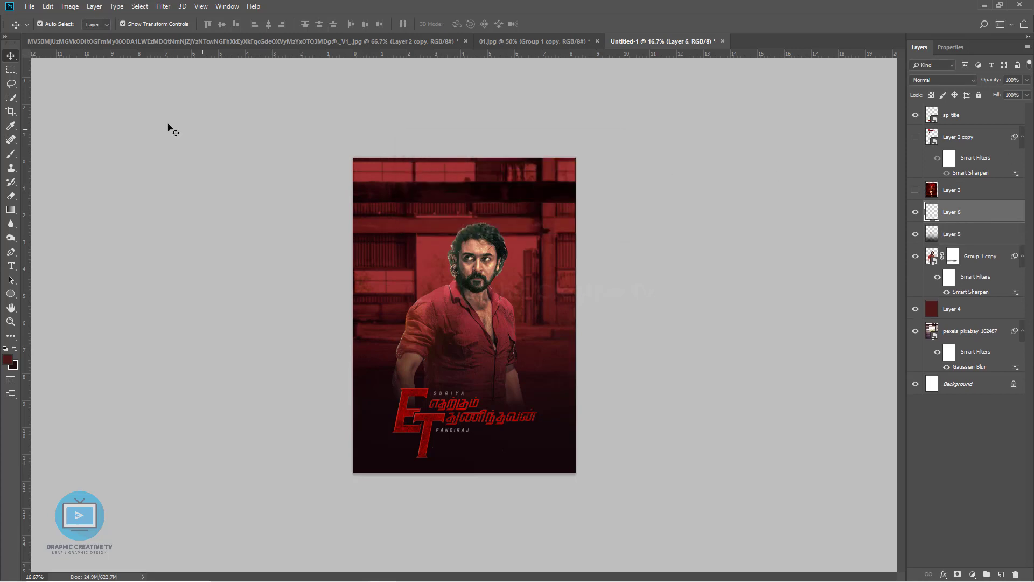
left_click(11, 154)
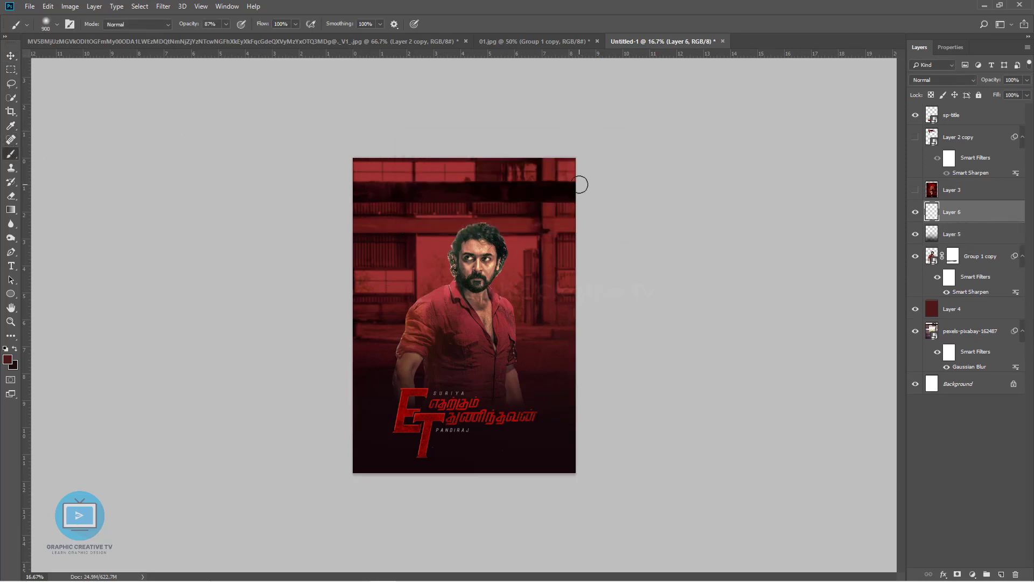
key("bracketright")
key("bracketright")
left_click(567, 429, "alt")
left_click_drag(569, 127, 176, 111)
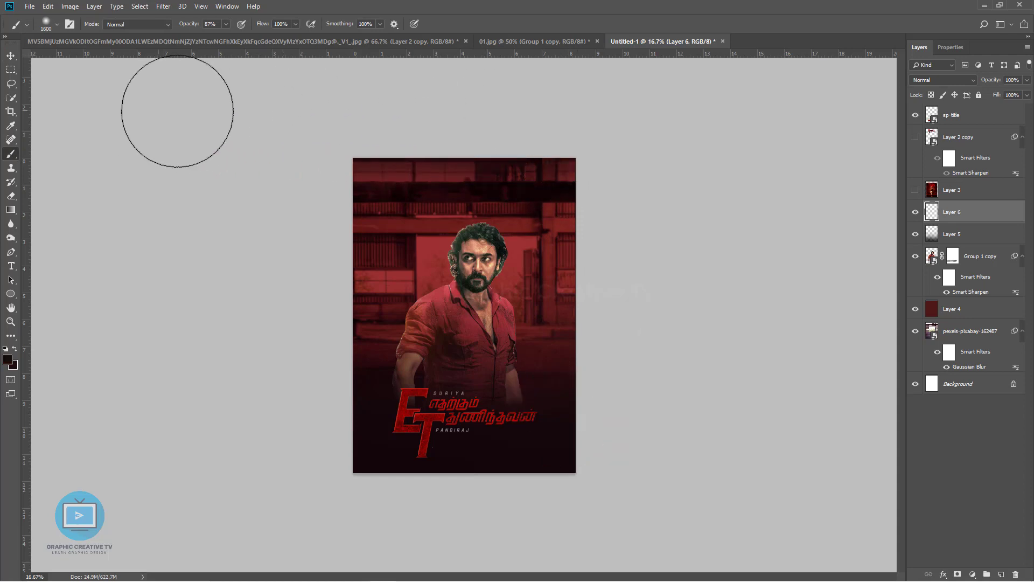
left_click(11, 55)
Step: Move the sp-title layer and the man in Group 1 copy slightly down together and clear the selection
left_click(561, 375)
left_click(448, 409)
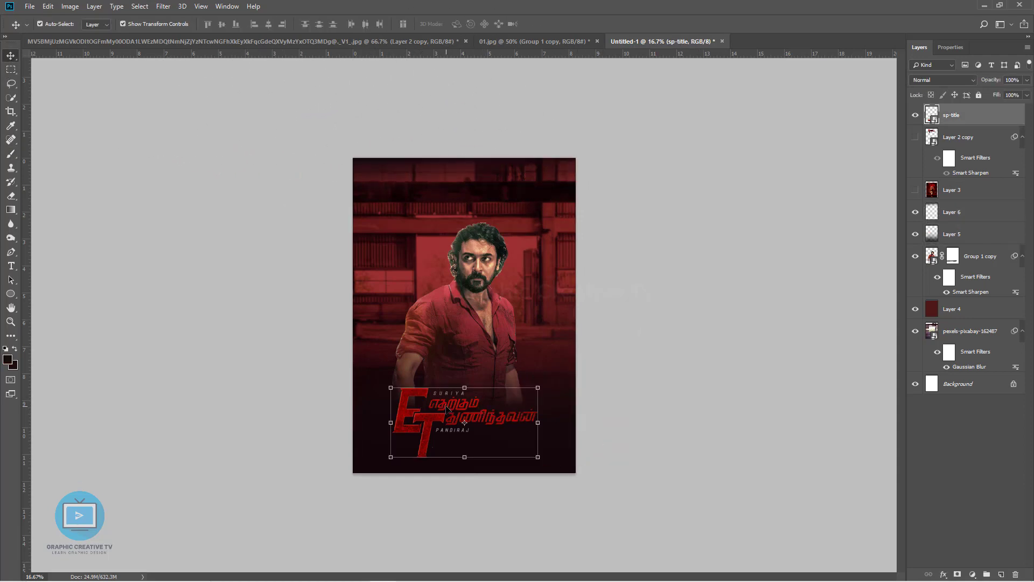
left_click(481, 279, "shift")
key("shift+Down")
key("shift+Down")
key("shift+Down")
key("shift+Down")
key("shift+Down")
key("shift+Down")
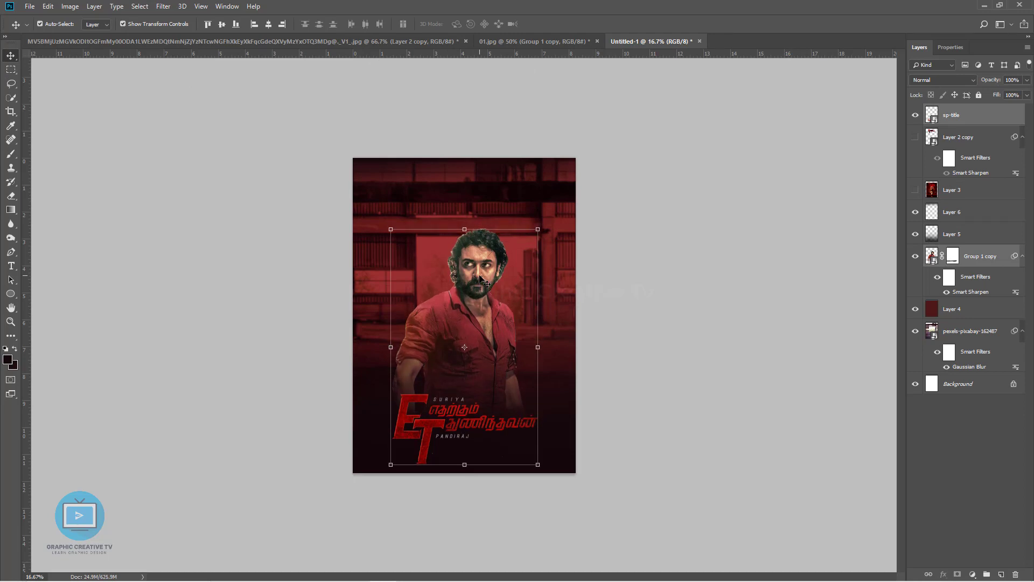
key("shift+Down")
left_click(659, 308)
left_click(446, 422)
left_click(691, 395)
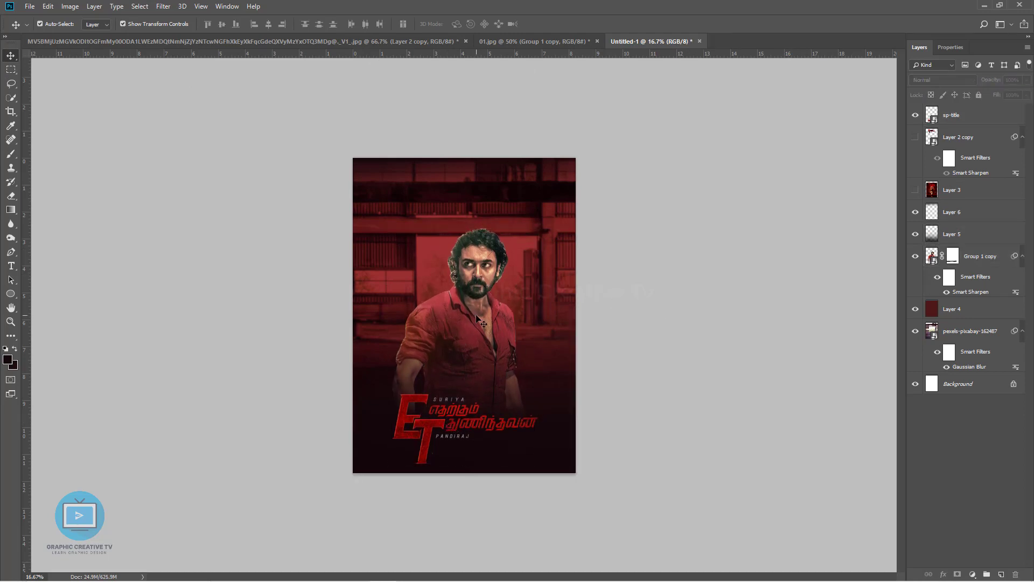
left_click(476, 316)
left_click(649, 300)
left_click(960, 276)
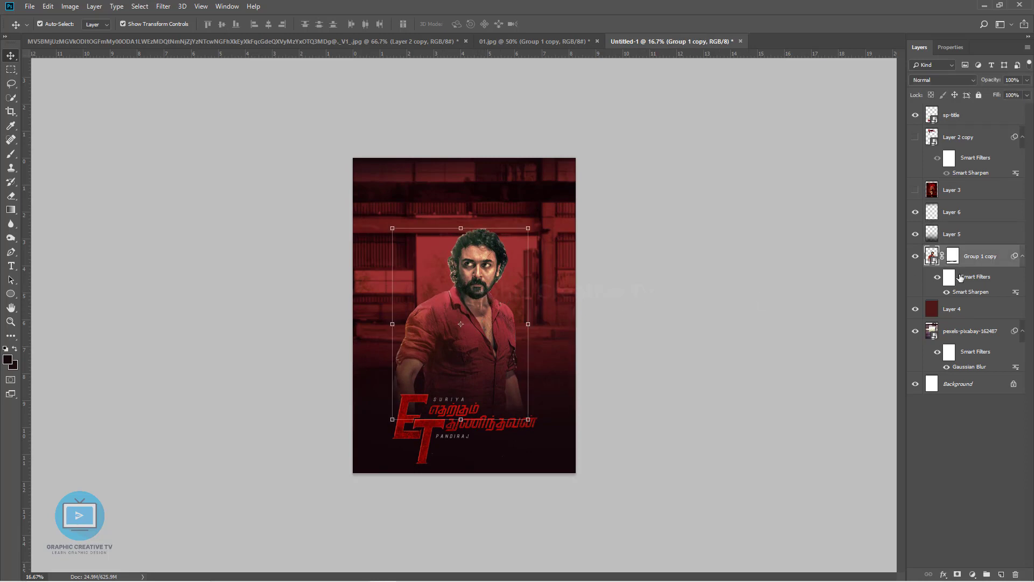
Step: Add a new layer above Layer 6 and reduce the Brush to 1400 px
left_click(965, 216)
key("ctrl+shift+n")
key("Return")
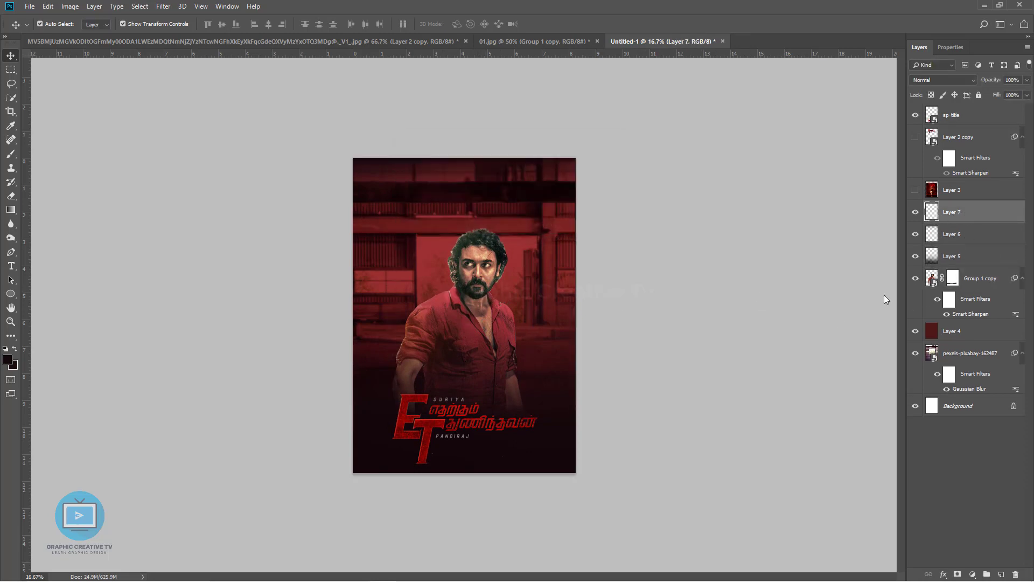
key("b")
key("bracketleft")
key("bracketleft")
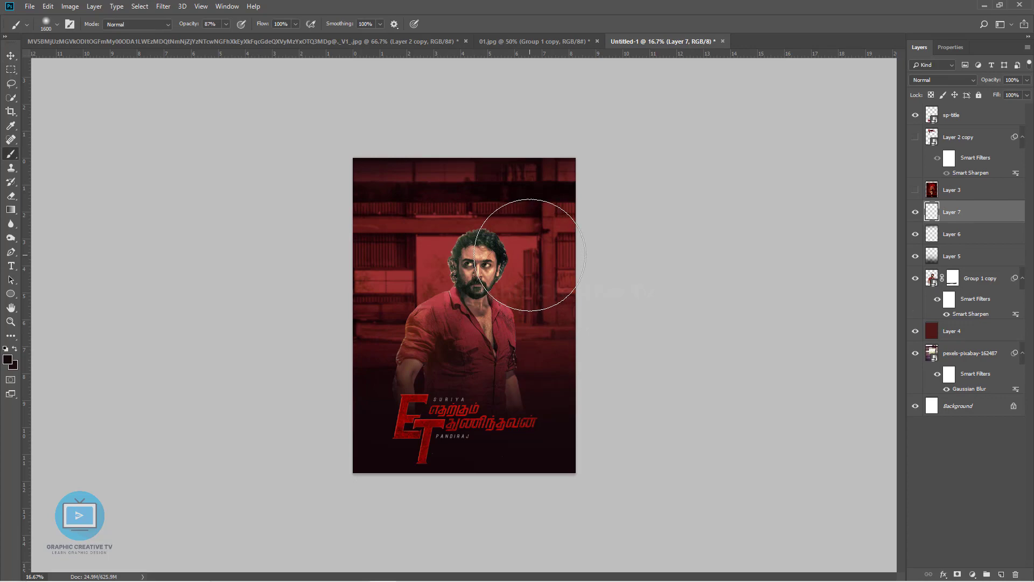
Step: Paint a soft vertical band over the right half of the poster on Layer 7, using red sampled from the warehouse background
mouse_move(524, 255)
left_mouse_down()
mouse_move(526, 242)
mouse_move(531, 420)
left_mouse_up()
key("ctrl+z")
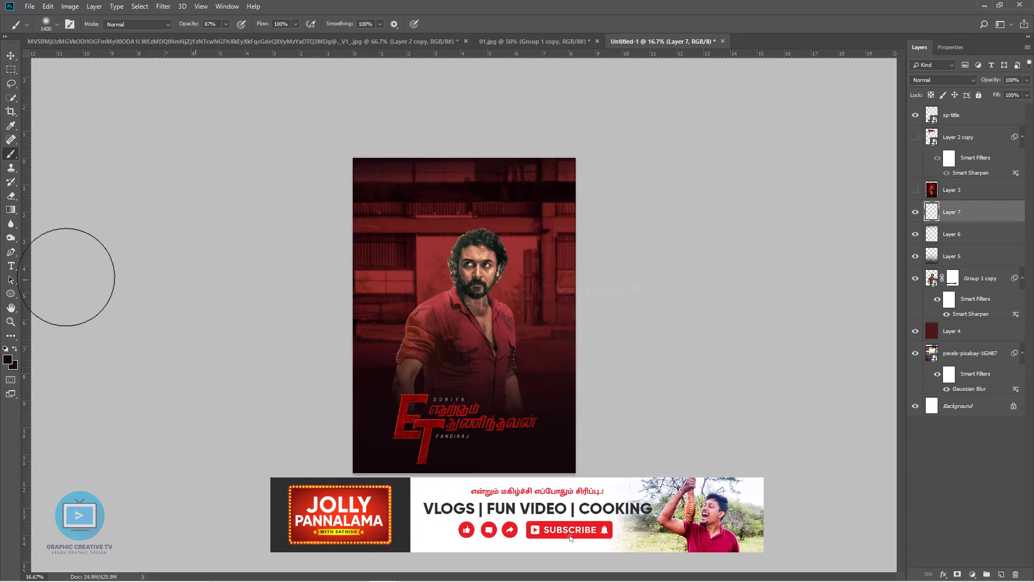
left_click(8, 360)
left_click(520, 237)
left_click(940, 353)
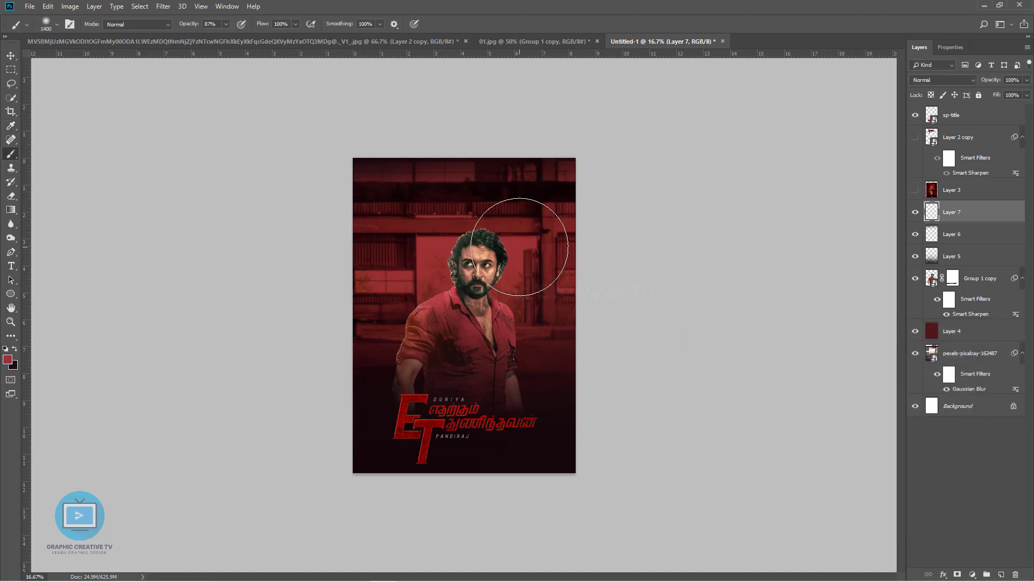
mouse_move(531, 231)
left_mouse_down()
mouse_move(545, 237)
mouse_move(524, 392)
mouse_move(536, 266)
mouse_move(517, 370)
mouse_move(532, 461)
mouse_move(535, 381)
left_mouse_up()
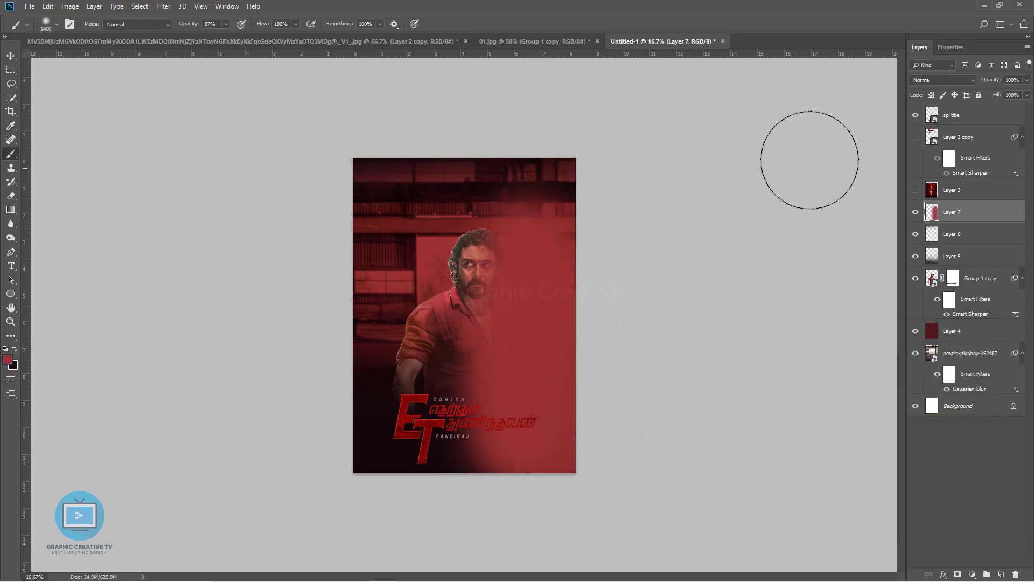
Step: Set the blend mode of the red band on Layer 7 to Overlay
scroll(936, 79, "down", 5)
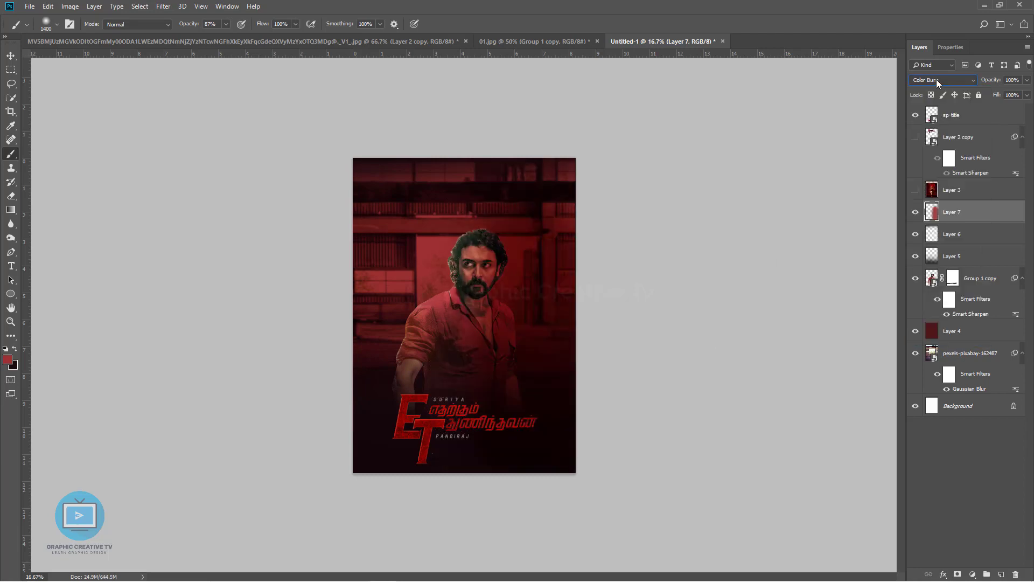
scroll(936, 79, "down", 2)
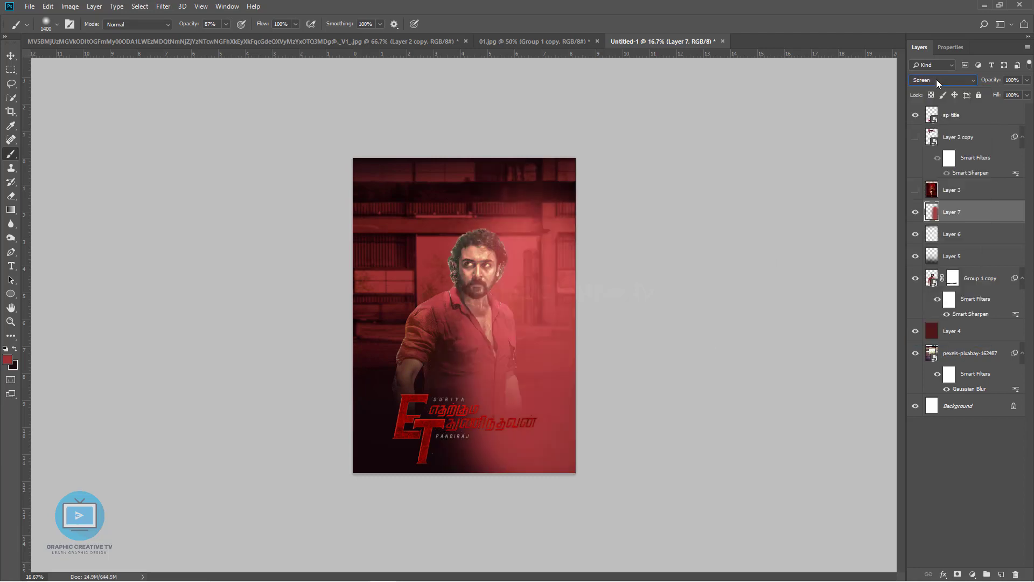
scroll(936, 79, "down", 3)
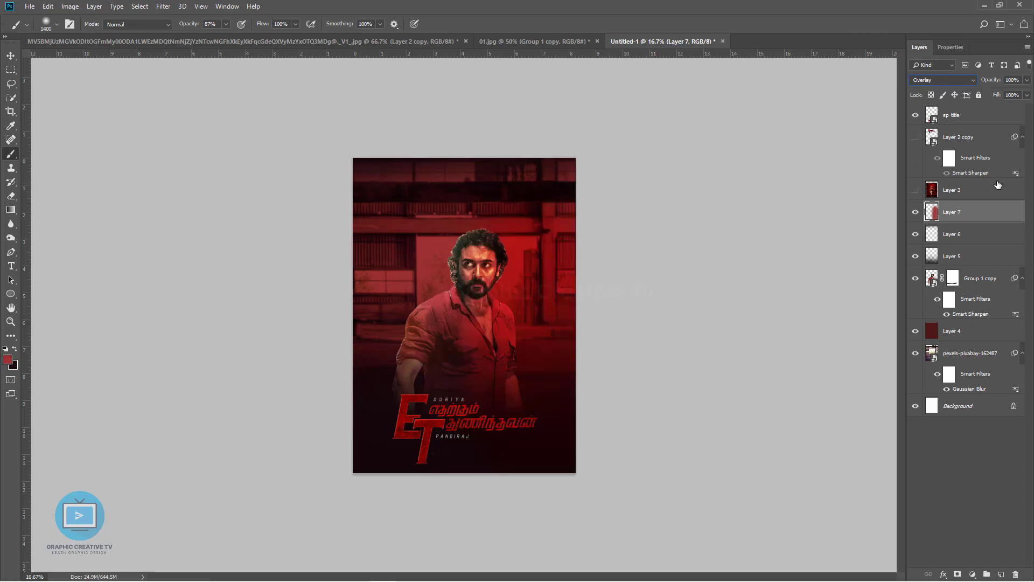
Step: Duplicate Layer 7 to strengthen the red glow, merge the copy back into it, and clear the selection
key("ctrl+j")
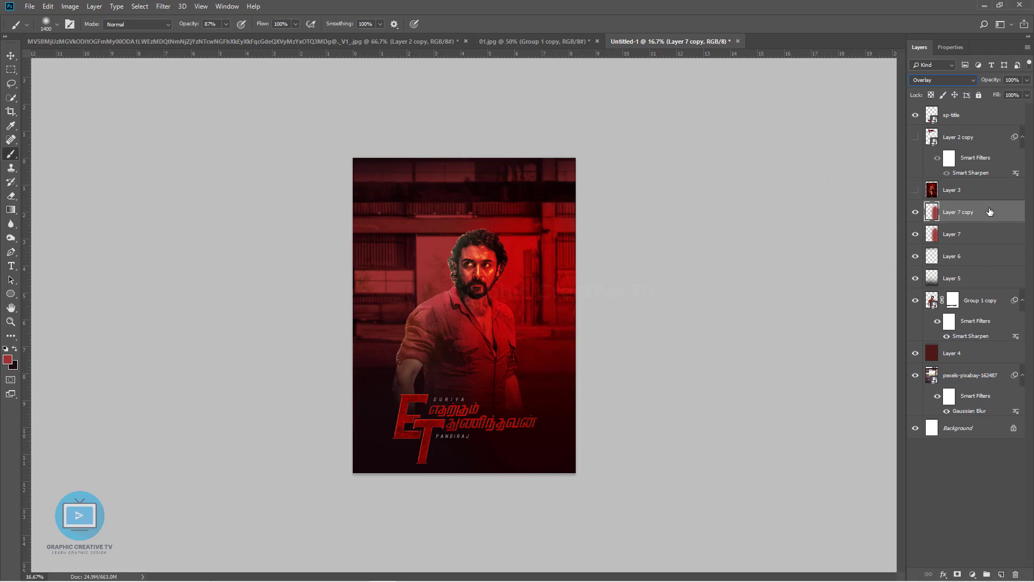
key("v")
key("ctrl+e")
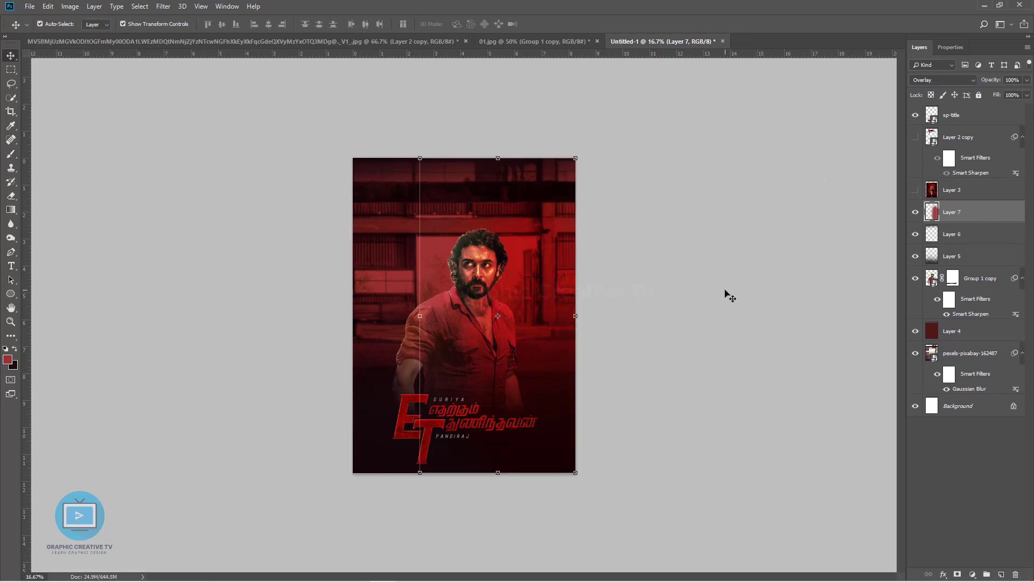
left_click(544, 272)
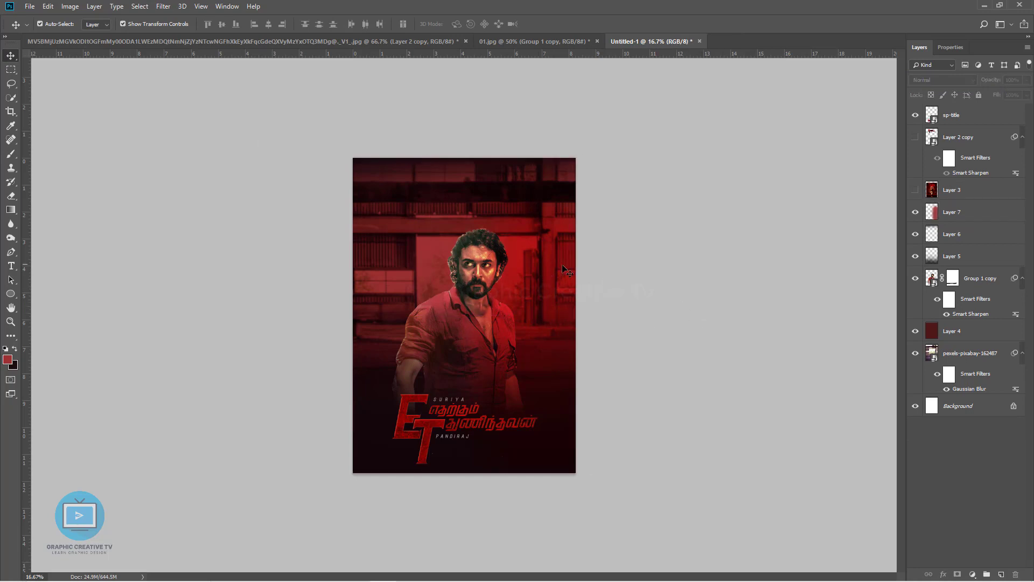
Step: Soften the red glow on Layer 7 with a 1000 px Eraser at 23% opacity
left_click(12, 196)
left_click(57, 196)
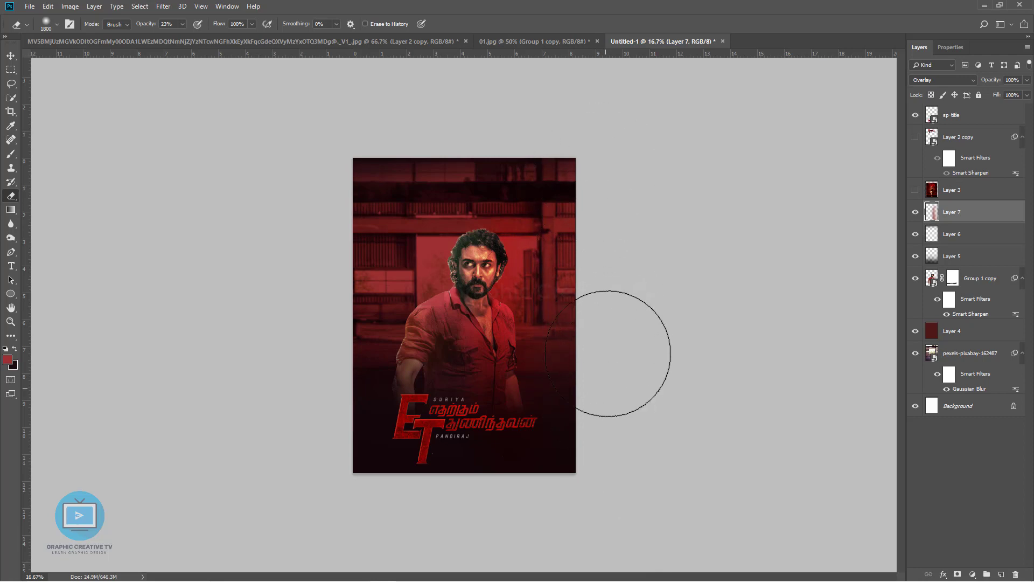
key("ctrl+plus")
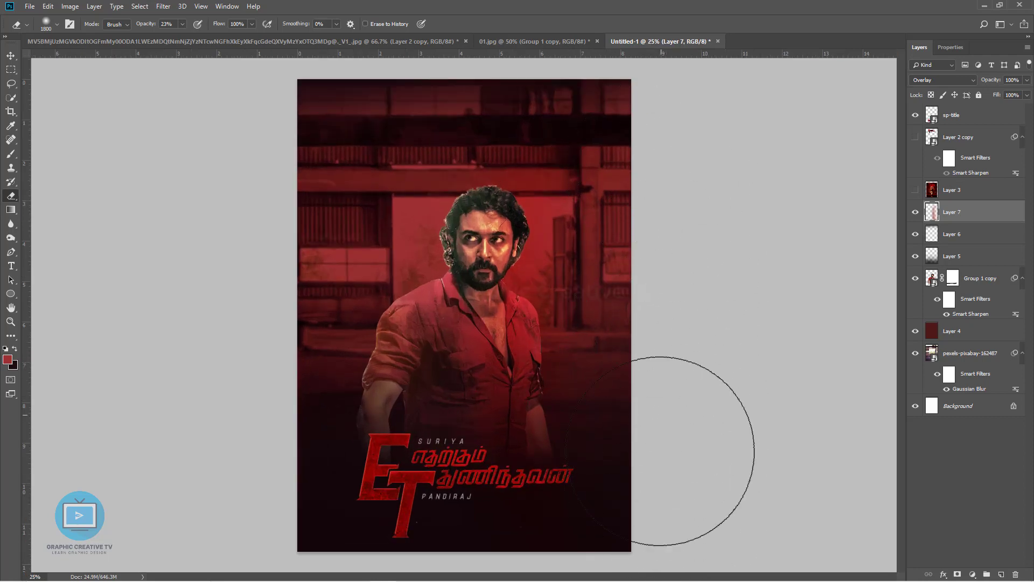
left_click(11, 56)
left_click(237, 183)
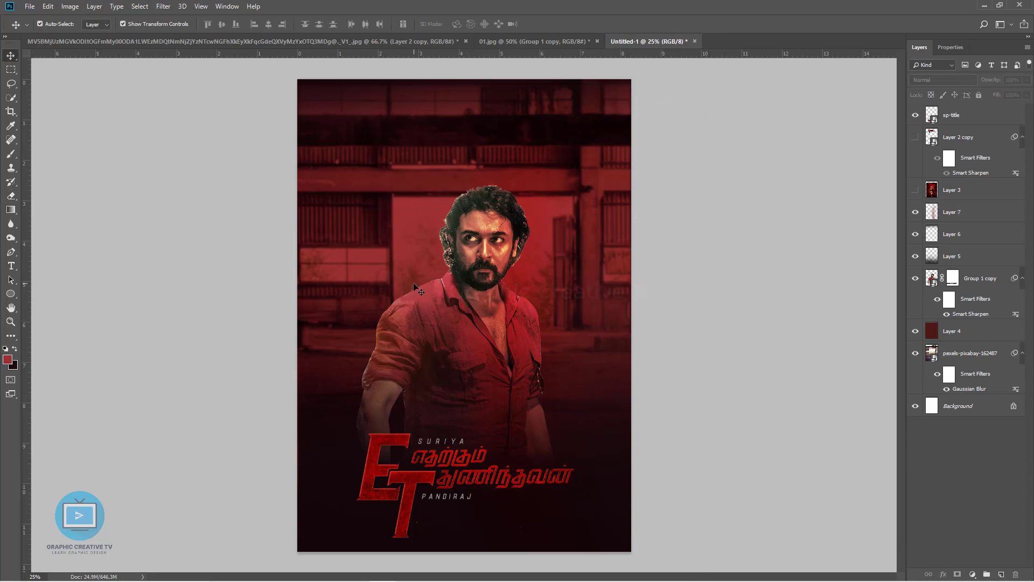
left_click(417, 355)
left_click(608, 256)
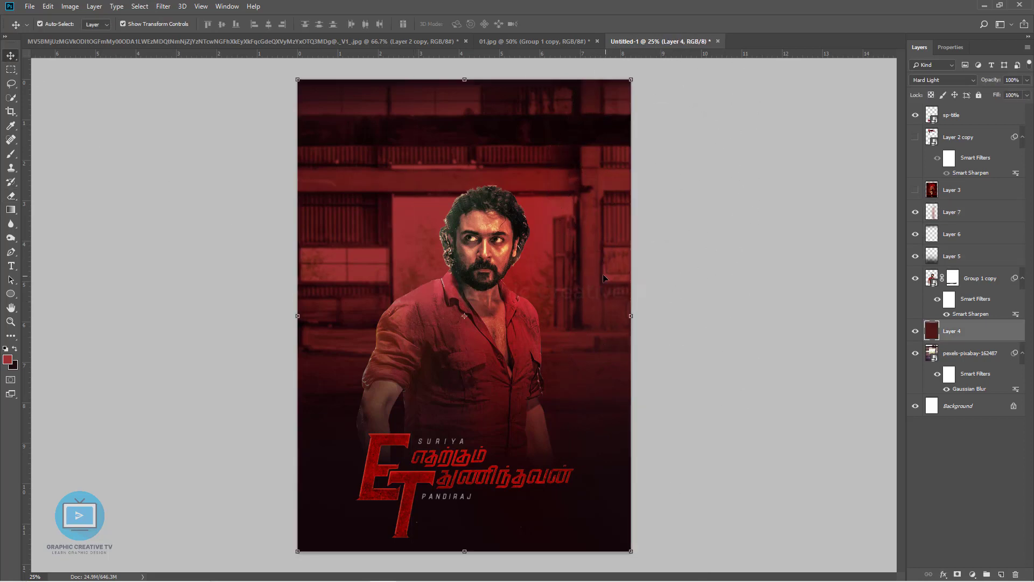
Step: Compare blend modes such as Soft Light, Vivid Light, Hard Mix and Divide on Layer 7, settle on Color, and clear the selection
left_click(949, 216)
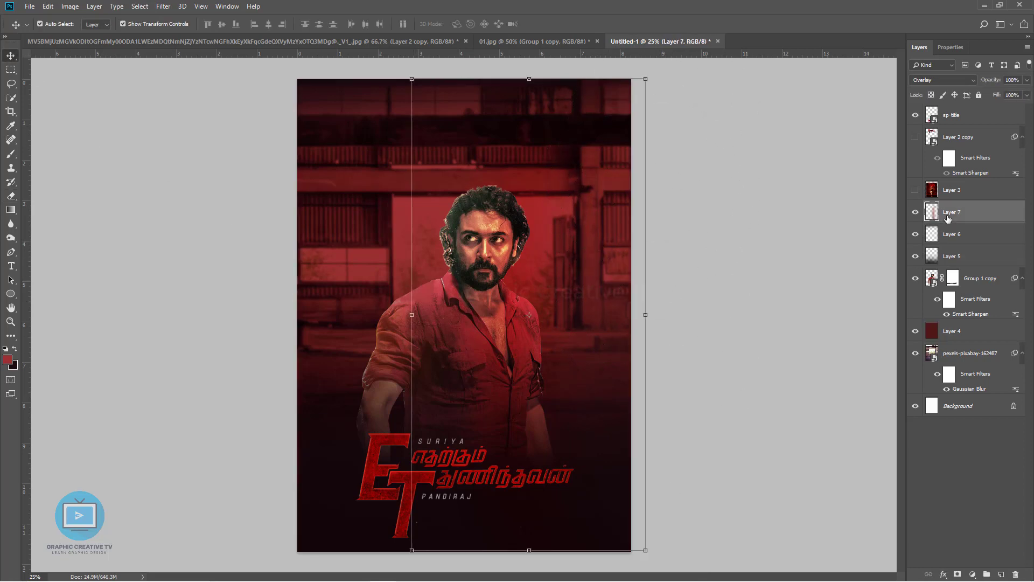
left_click(915, 211)
left_click(933, 80)
left_click(934, 86)
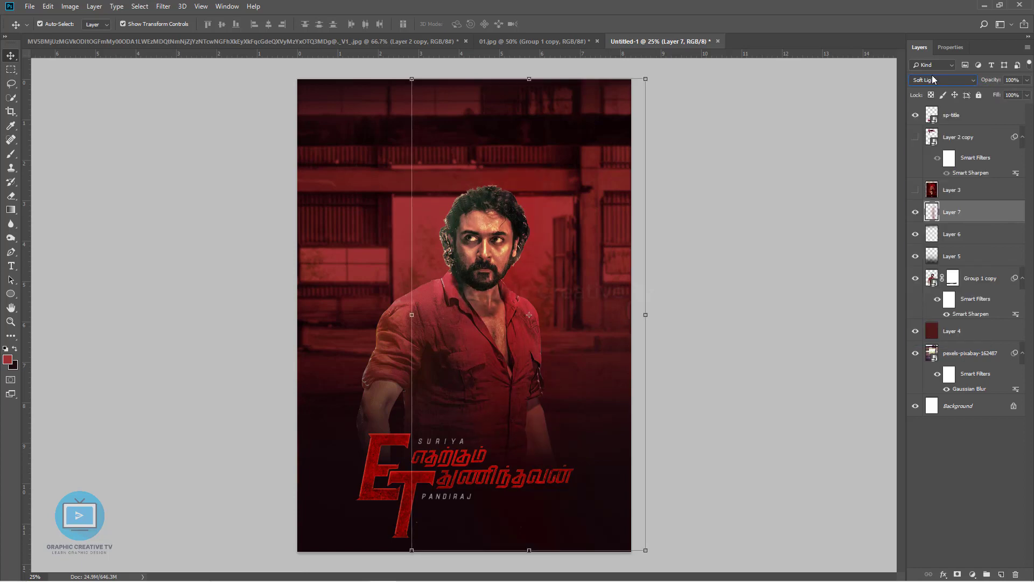
scroll(934, 79, "down", 1)
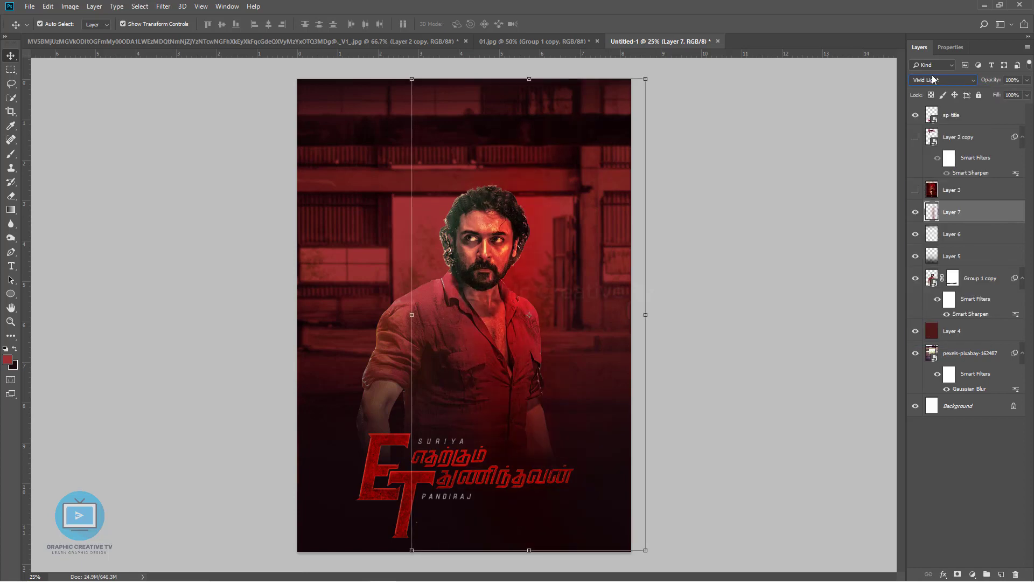
key("shift+plus")
key("shift+plus")
key("shift+plus")
key("shift+plus")
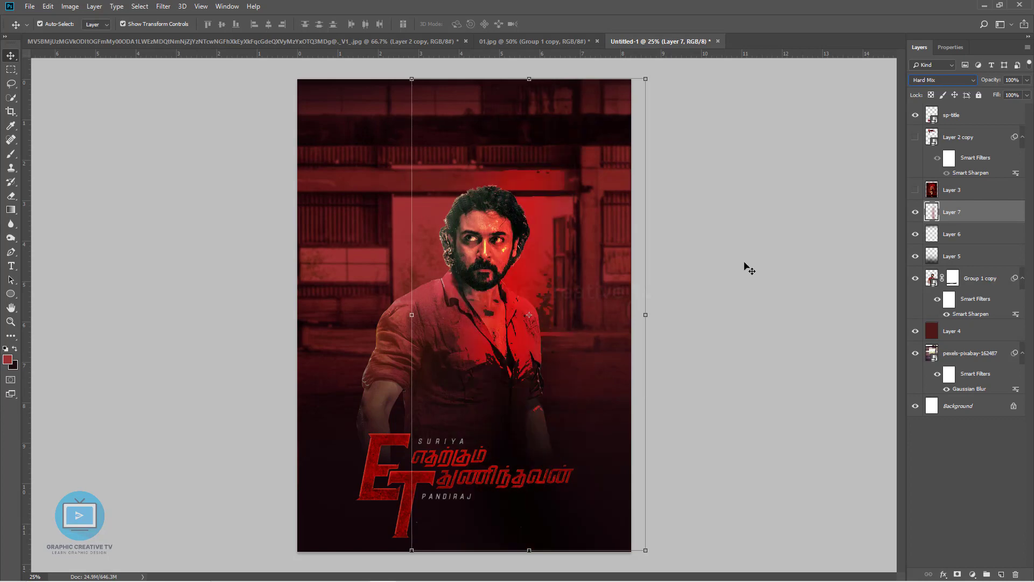
key("shift+plus")
key("shift+plus")
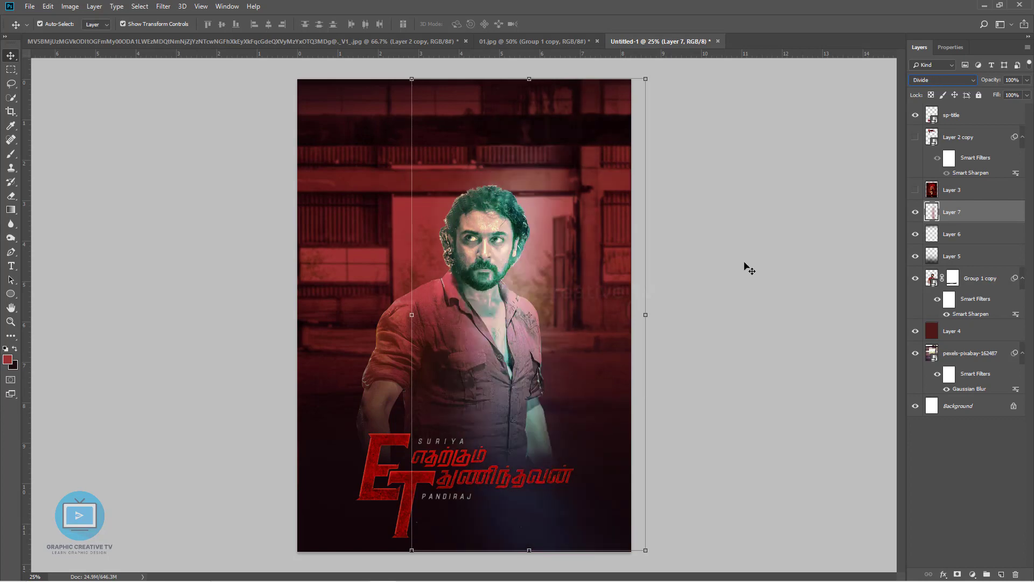
key("shift+plus")
key("shift+plus")
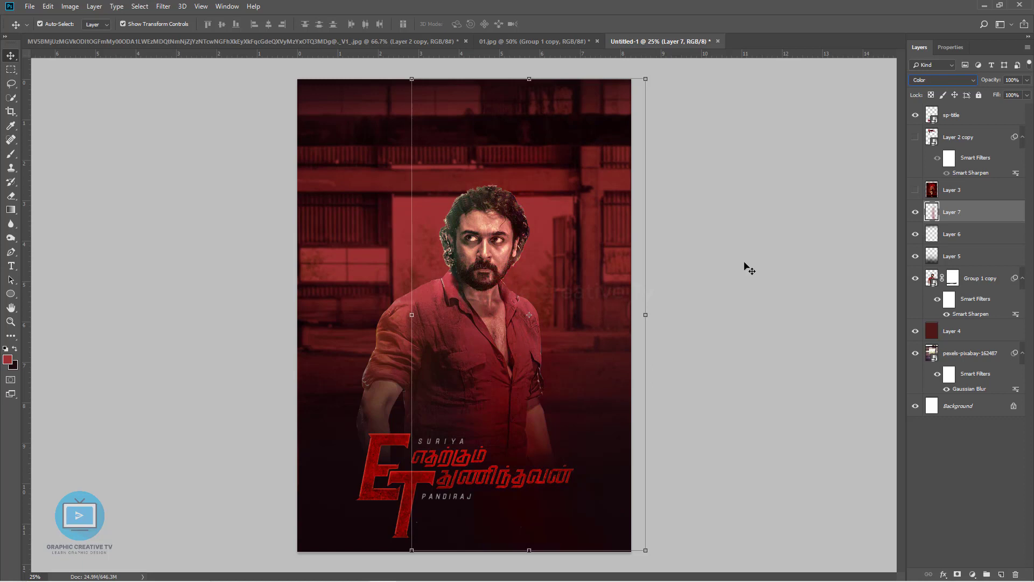
key("shift+plus")
key("shift+minus")
left_click(10, 196)
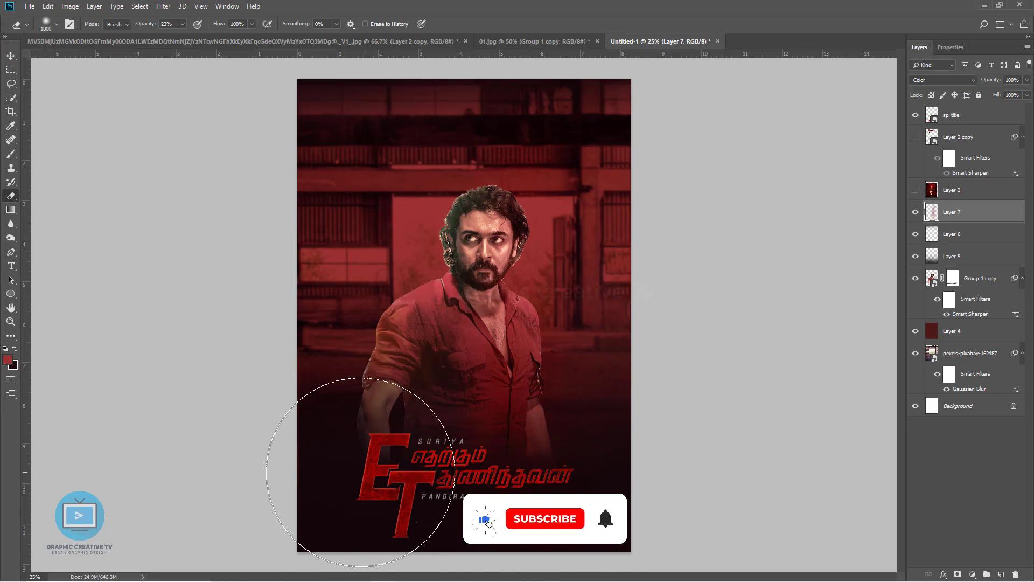
left_click(11, 56)
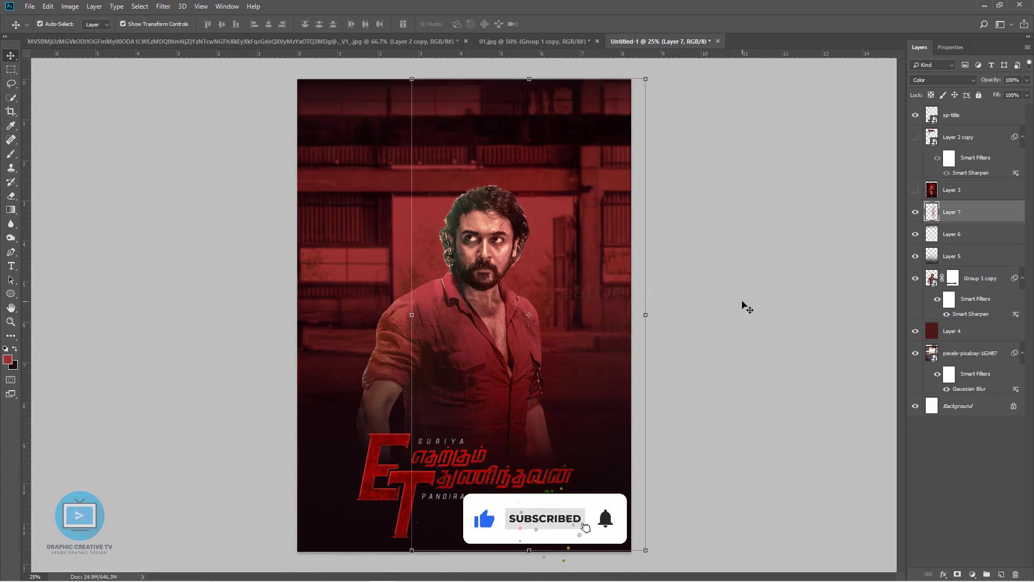
left_click(743, 317)
Step: Set the Brush's foreground color to yellow ffe240
left_click(11, 153)
left_click(7, 360)
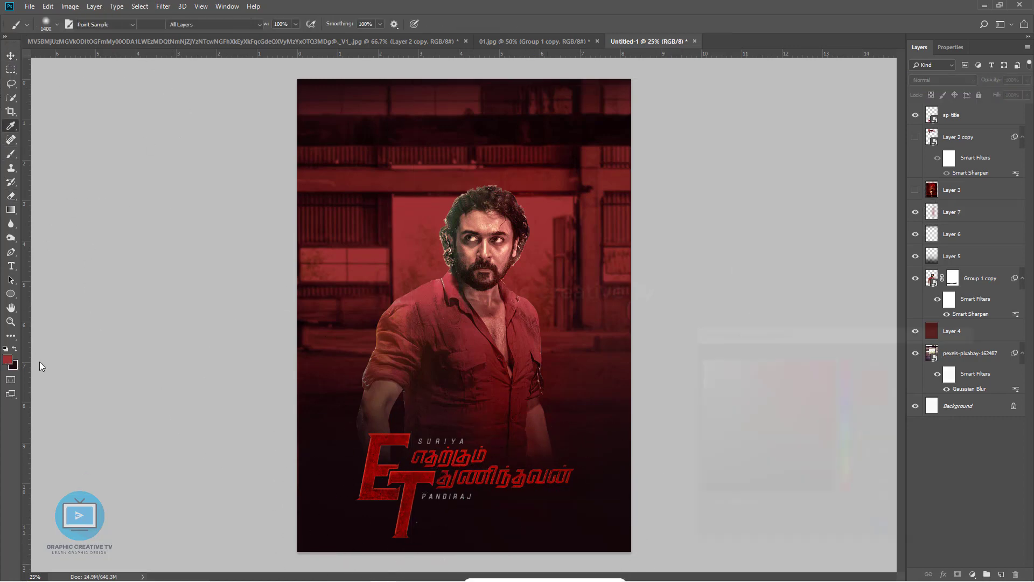
left_click(848, 476)
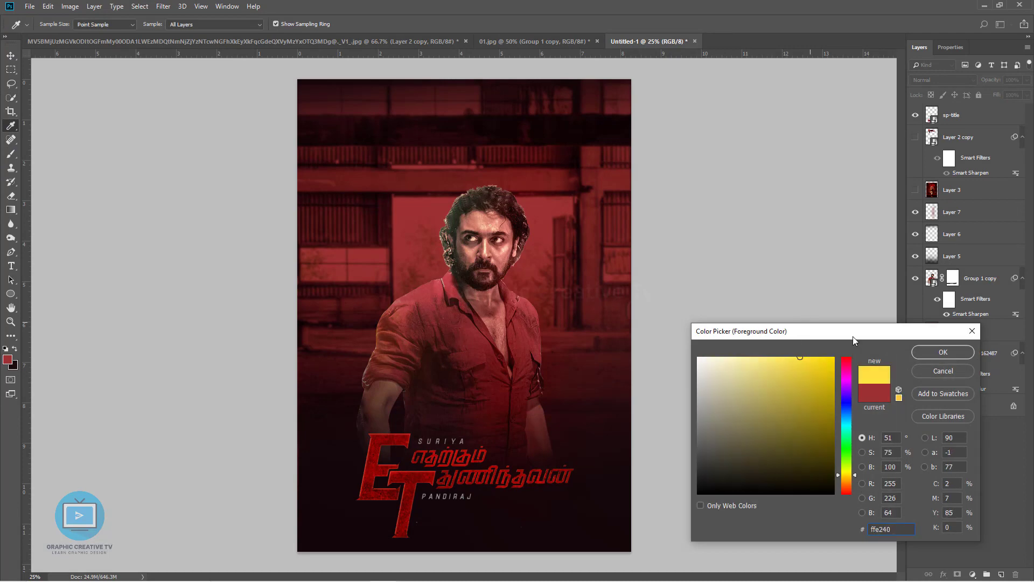
left_click(926, 351)
Step: Add a new layer above Layer 7 and paint a soft yellow vertical band down the poster's left side with the 1400 px Brush
left_click(955, 214)
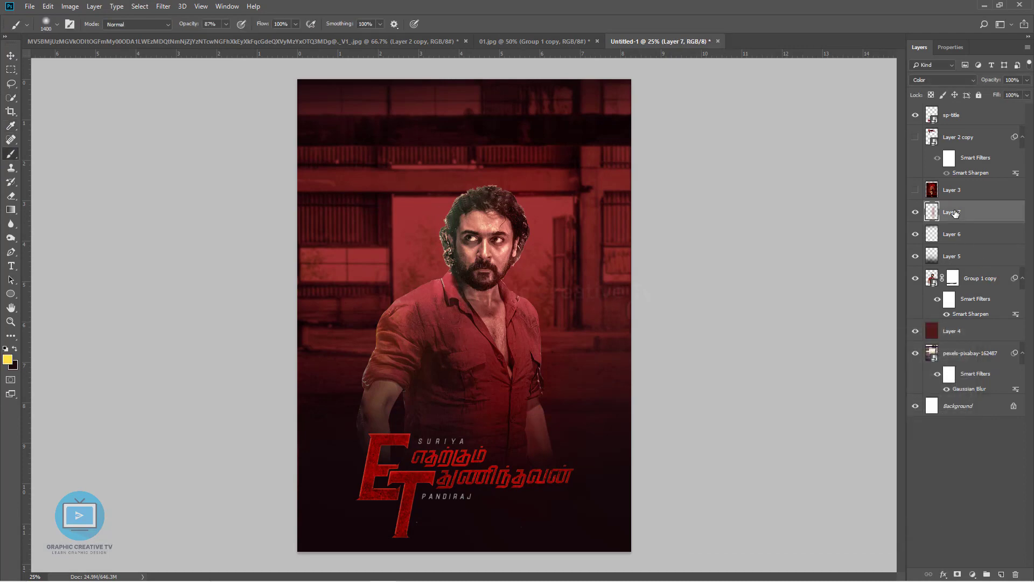
key("ctrl+shift+n")
key("Return")
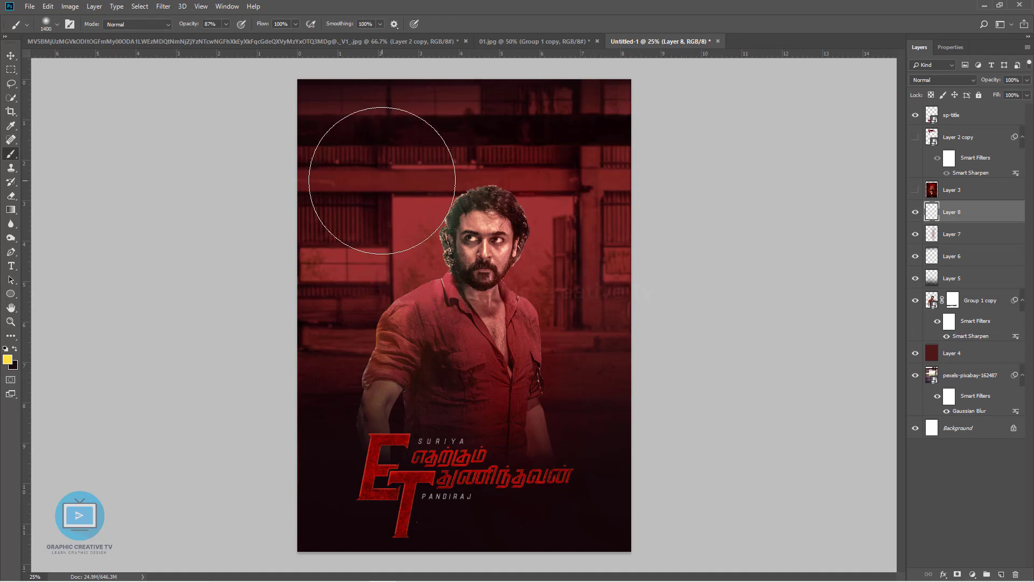
mouse_move(397, 197)
left_mouse_down()
mouse_move(386, 501)
mouse_move(387, 474)
left_mouse_up()
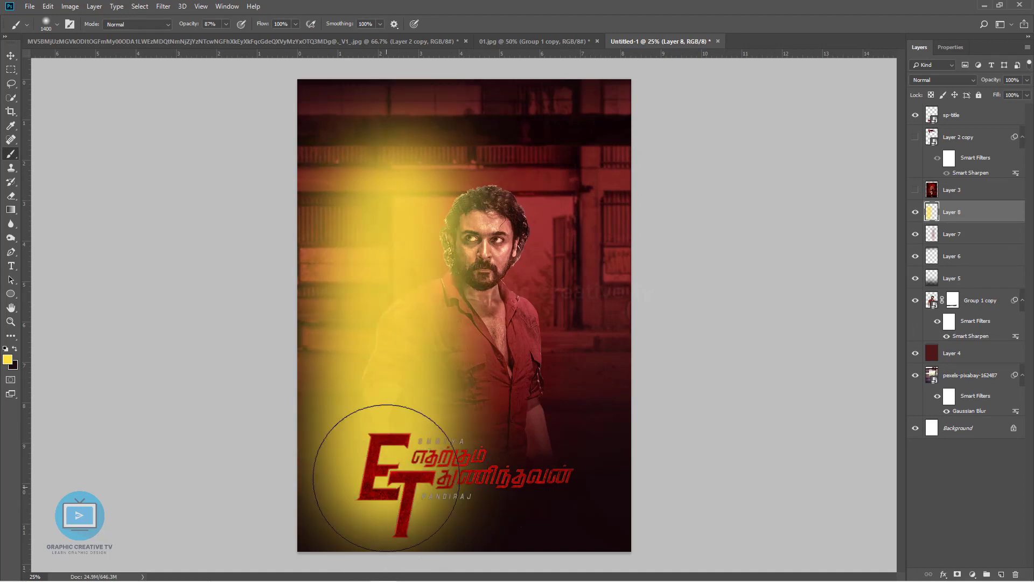
key("ctrl+z")
mouse_move(404, 208)
left_mouse_down()
mouse_move(414, 311)
mouse_move(385, 544)
left_mouse_up()
Step: Compare blend modes such as Lighten, Vivid Light, Saturation, Divide and Hard Light on Layer 8 and settle on Overlay
left_click(932, 80)
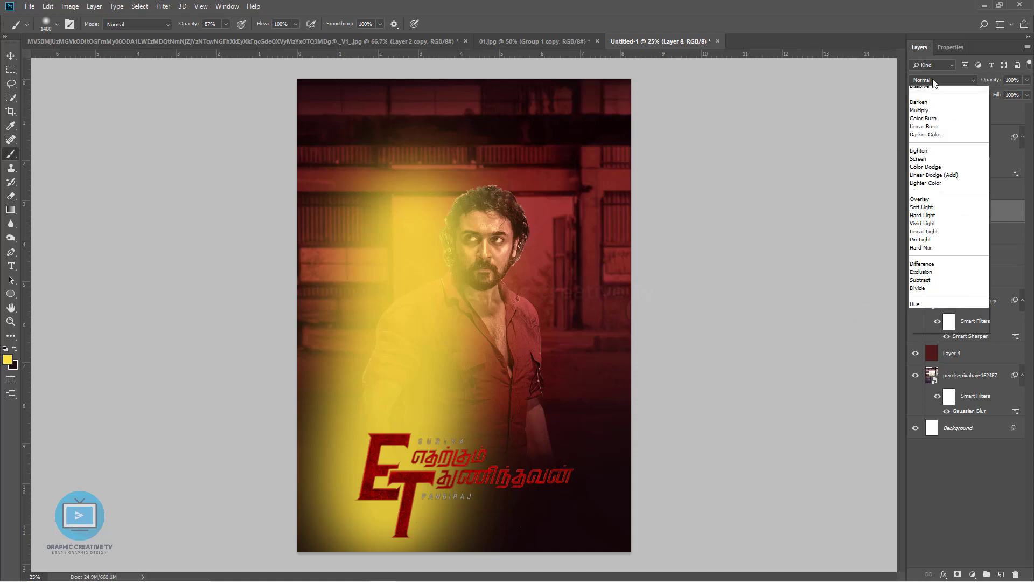
left_click(927, 109)
scroll(932, 80, "down", 6)
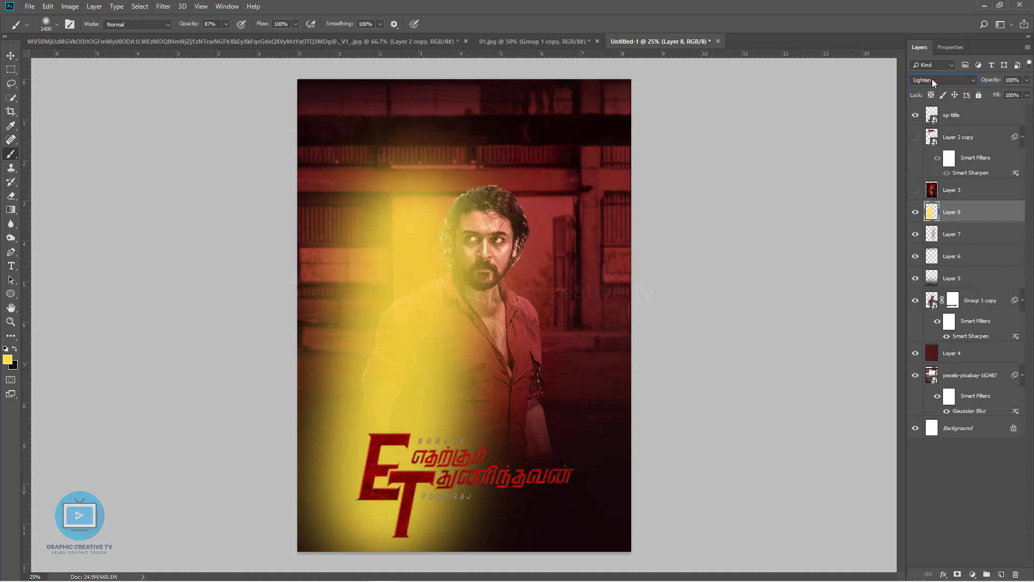
scroll(932, 80, "down", 4)
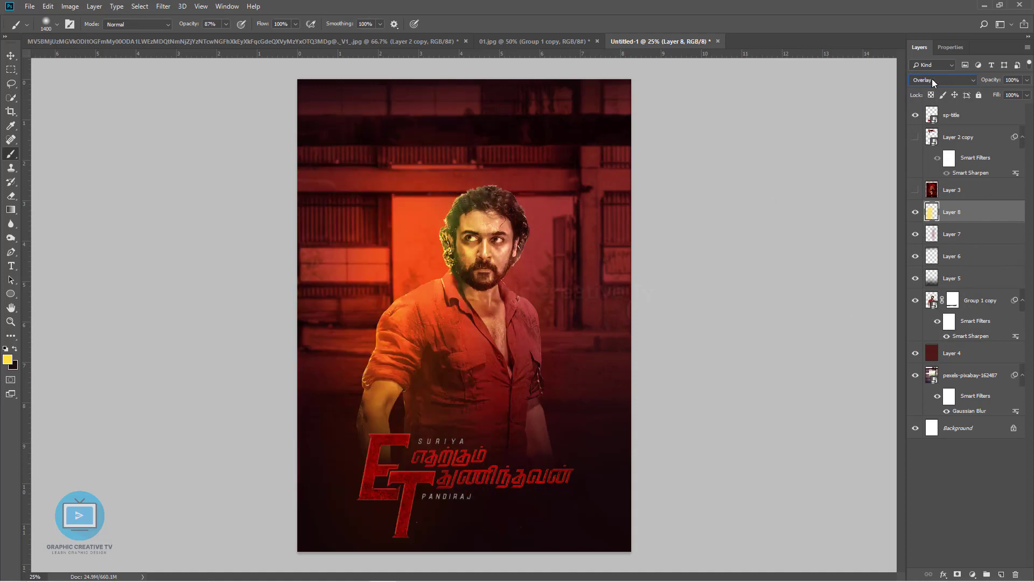
scroll(932, 80, "down", 5)
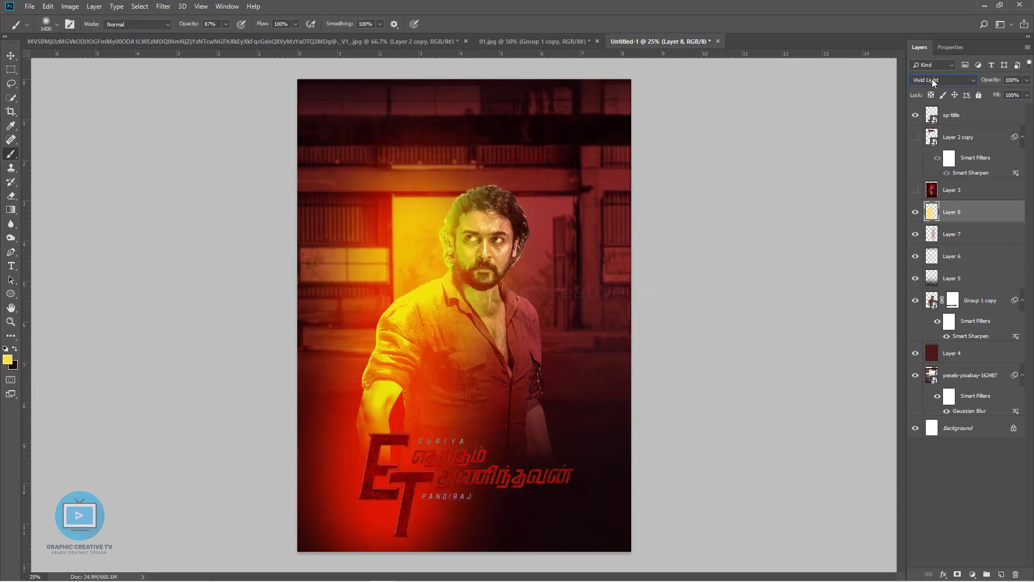
scroll(934, 81, "down", 5)
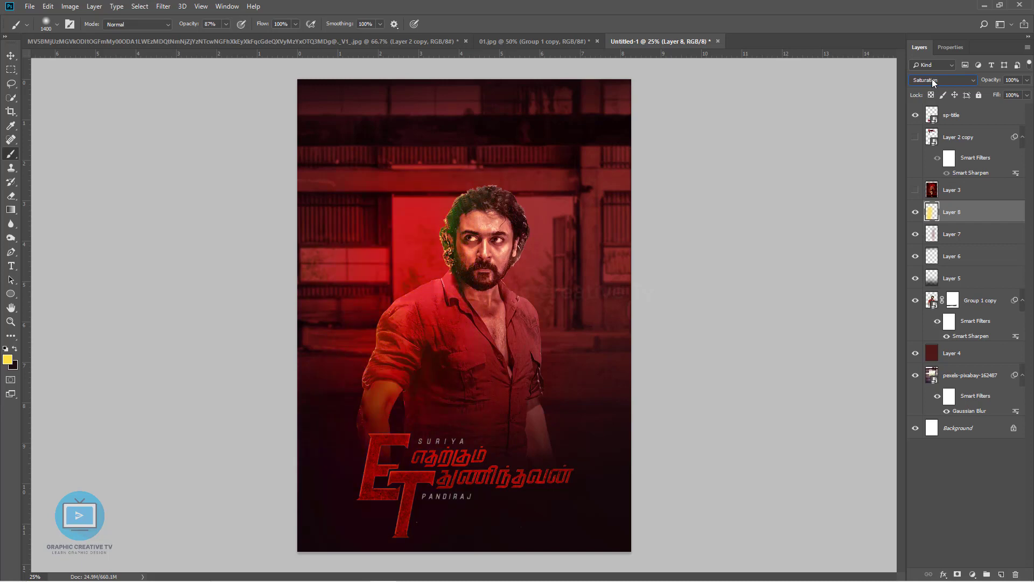
scroll(932, 78, "down", 1)
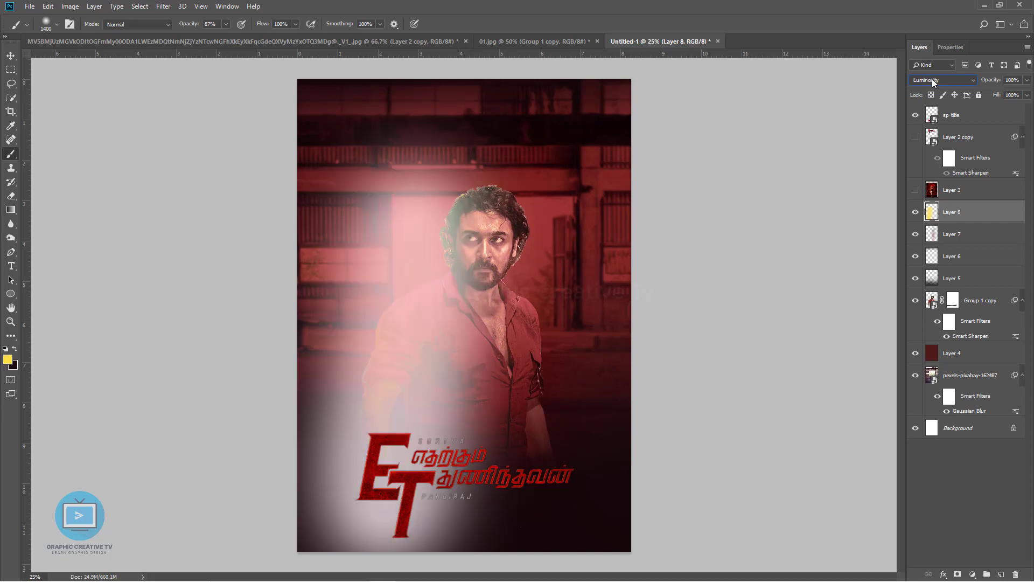
scroll(932, 78, "up", 1)
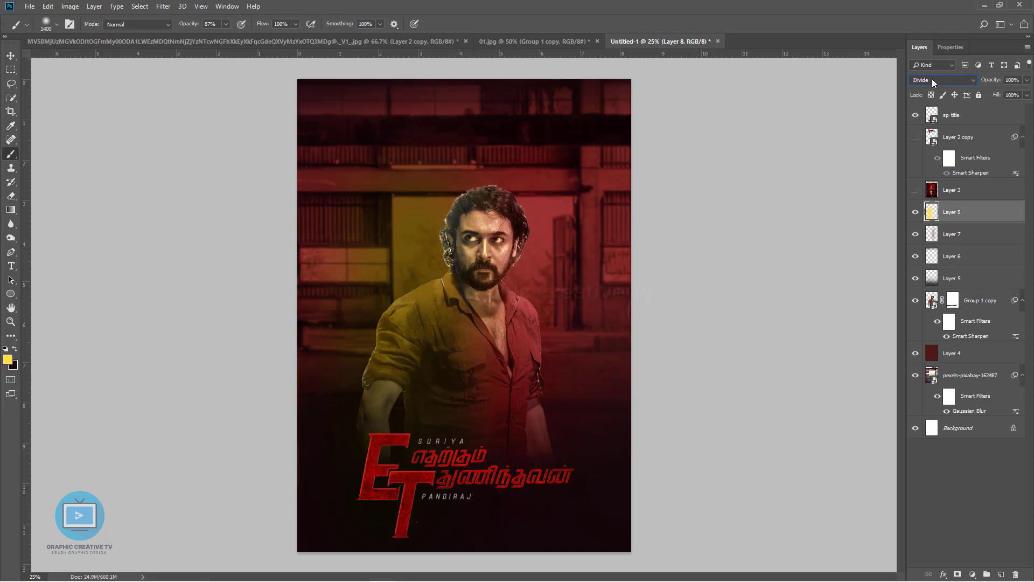
scroll(932, 78, "up", 3)
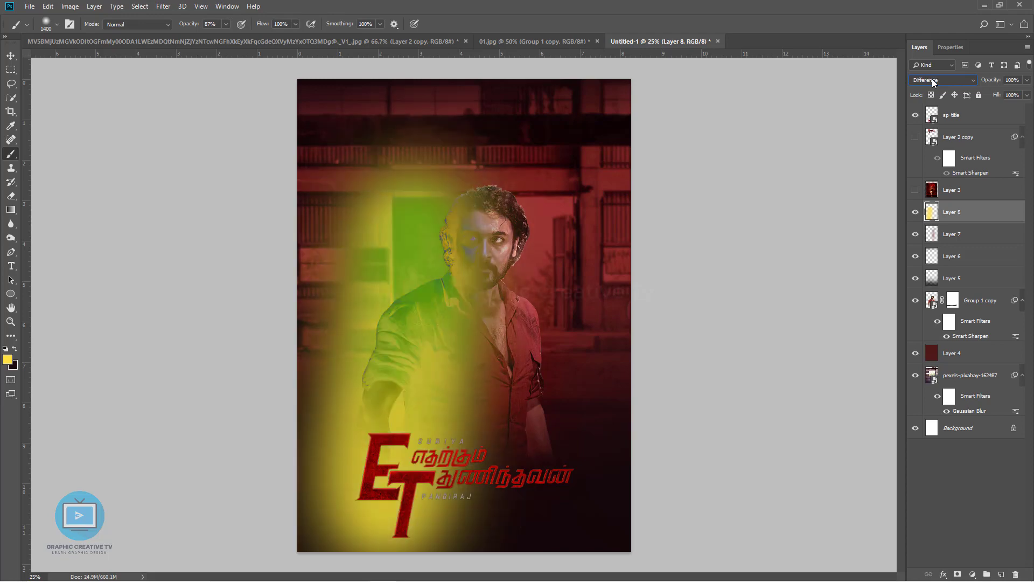
scroll(932, 79, "up", 5)
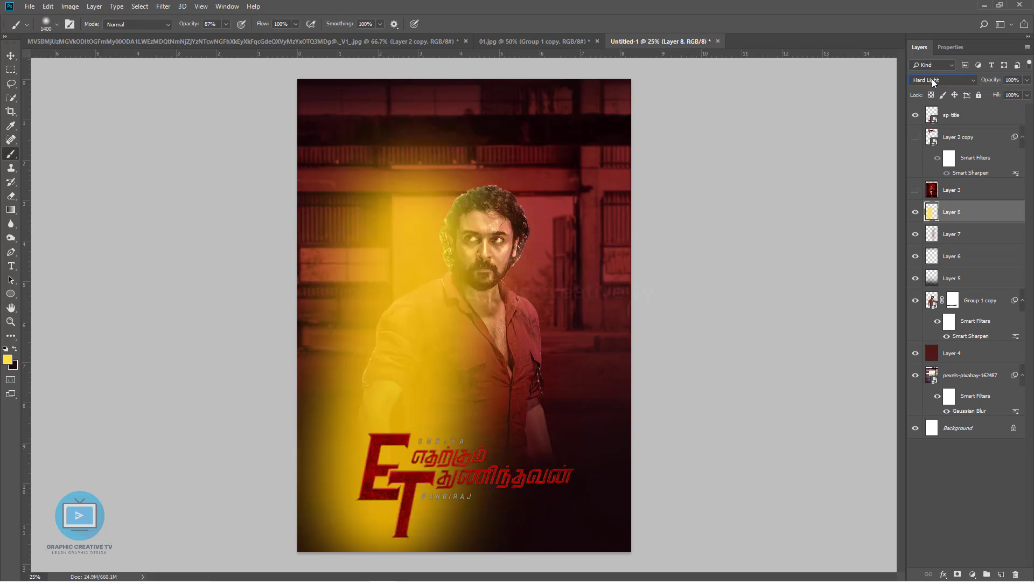
scroll(932, 78, "up", 2)
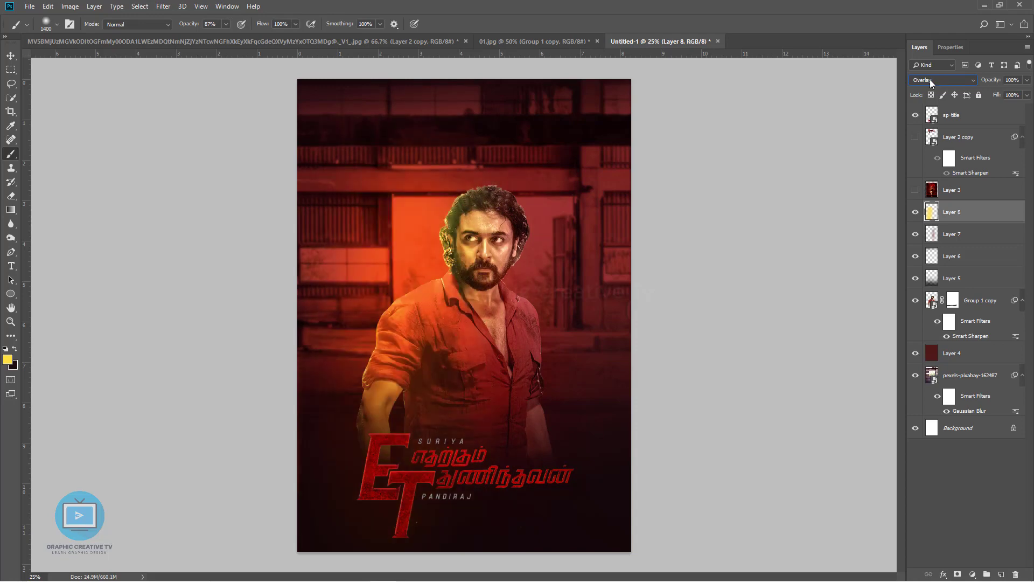
Step: Compare the poster with Layer 8 hidden and shown, examining the yellow glow on the man and background
key("ctrl+plus")
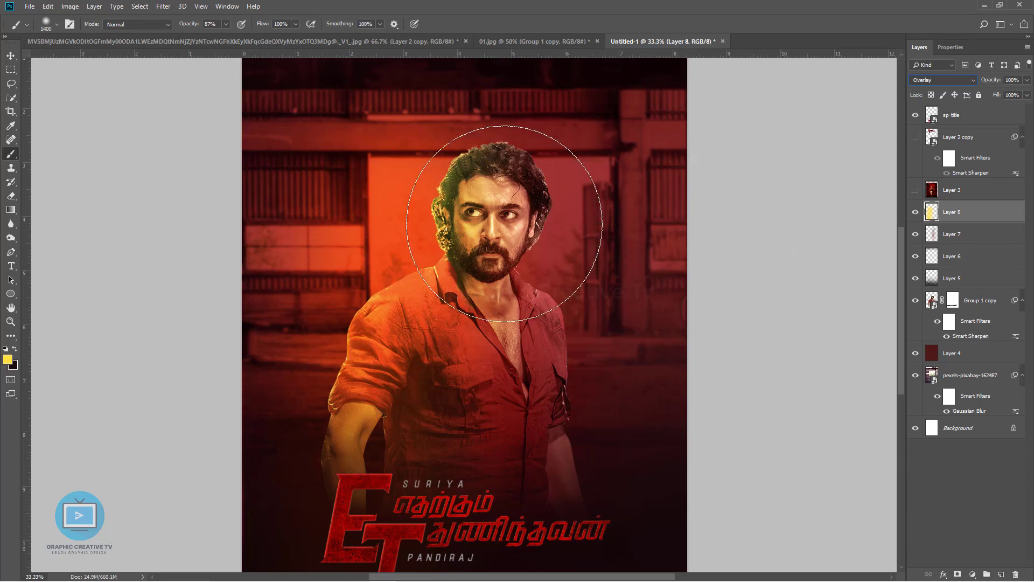
left_click(915, 211)
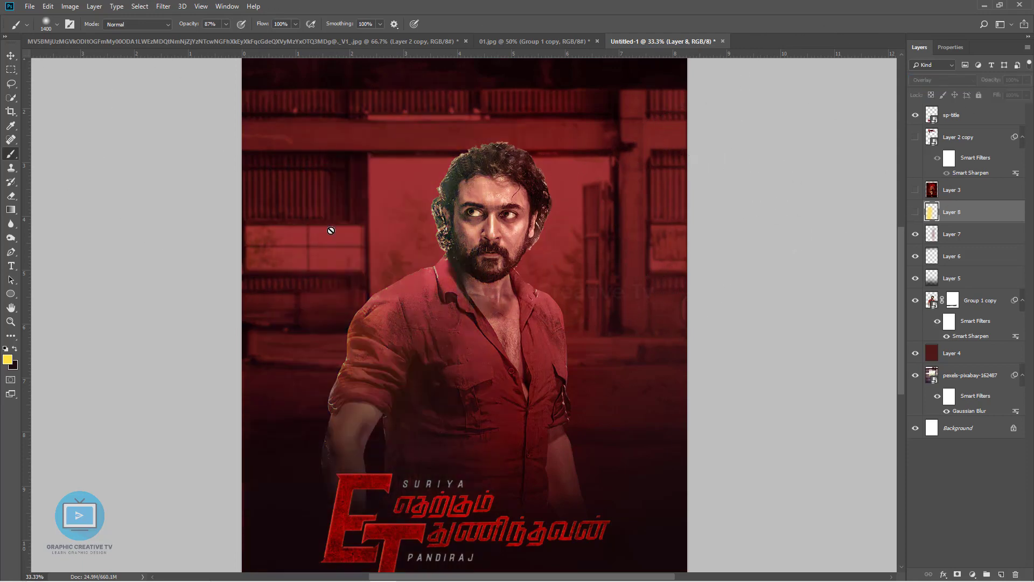
key("v")
left_click(512, 210)
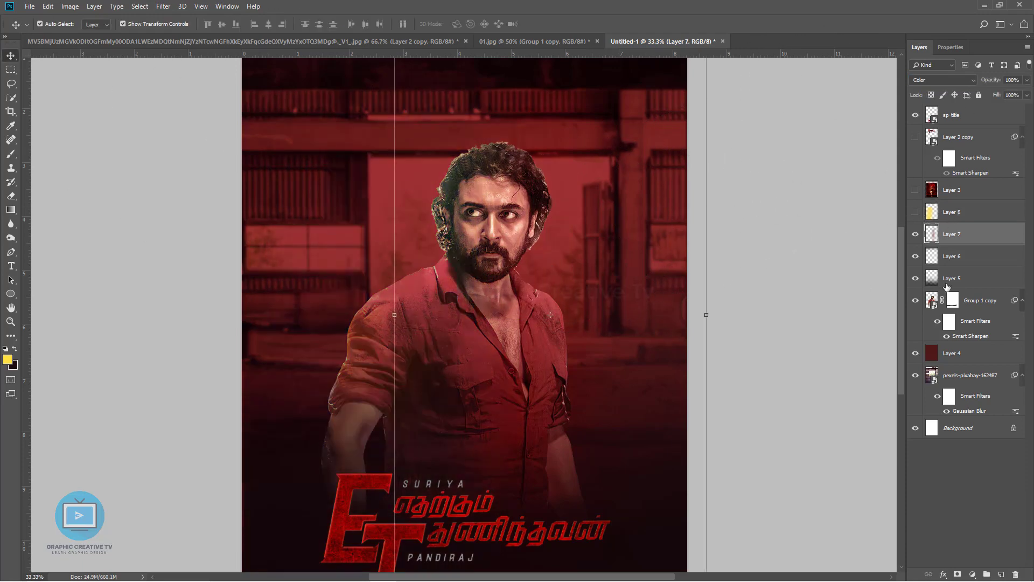
left_click(927, 301)
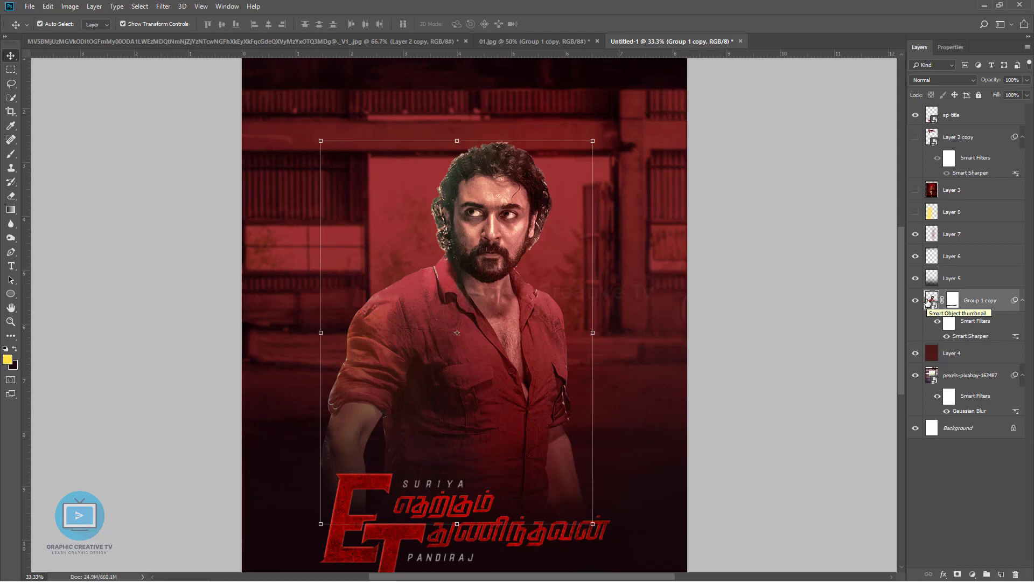
key("ctrl+minus")
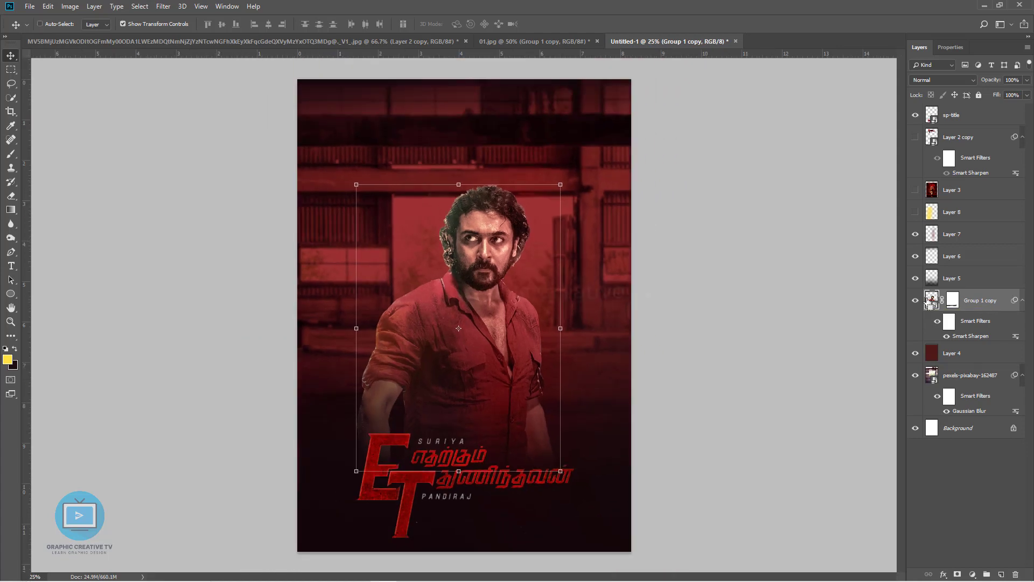
left_click(914, 213)
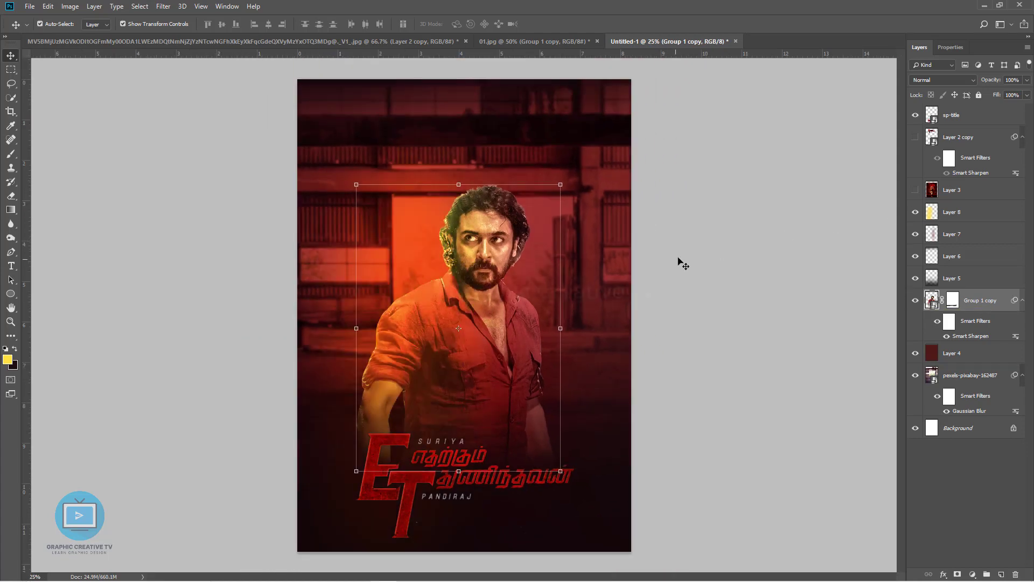
left_click(721, 279)
left_click(456, 279)
left_click(708, 323)
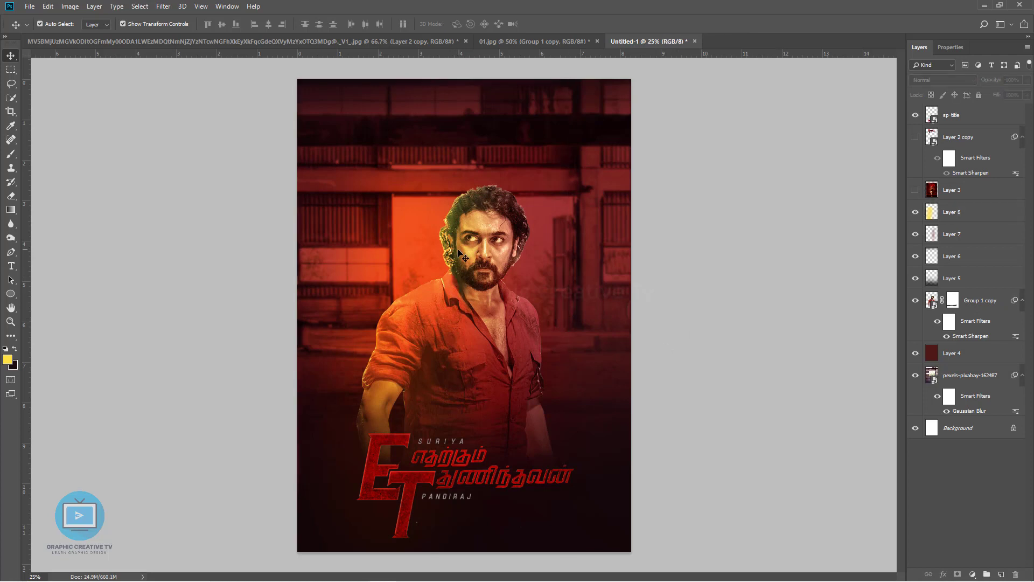
Step: Select Layer 8, fine-tune the yellow glow's vertical position with small nudges, and clear the selection
left_click(969, 212)
key("Down")
key("Down")
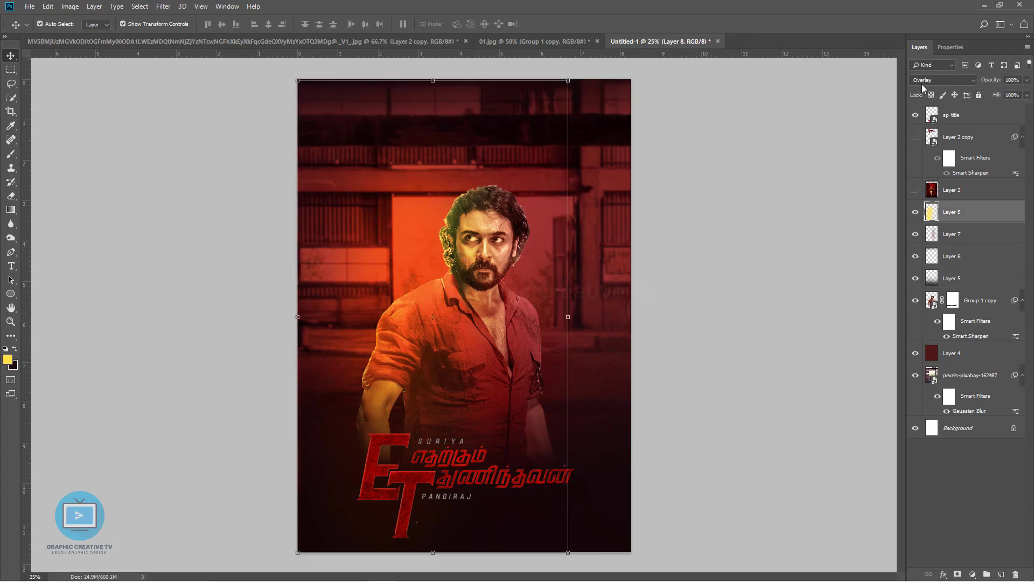
key("Up")
key("Up")
key("Up")
left_click(690, 297)
left_click(462, 286)
left_click(713, 306)
left_click(712, 306)
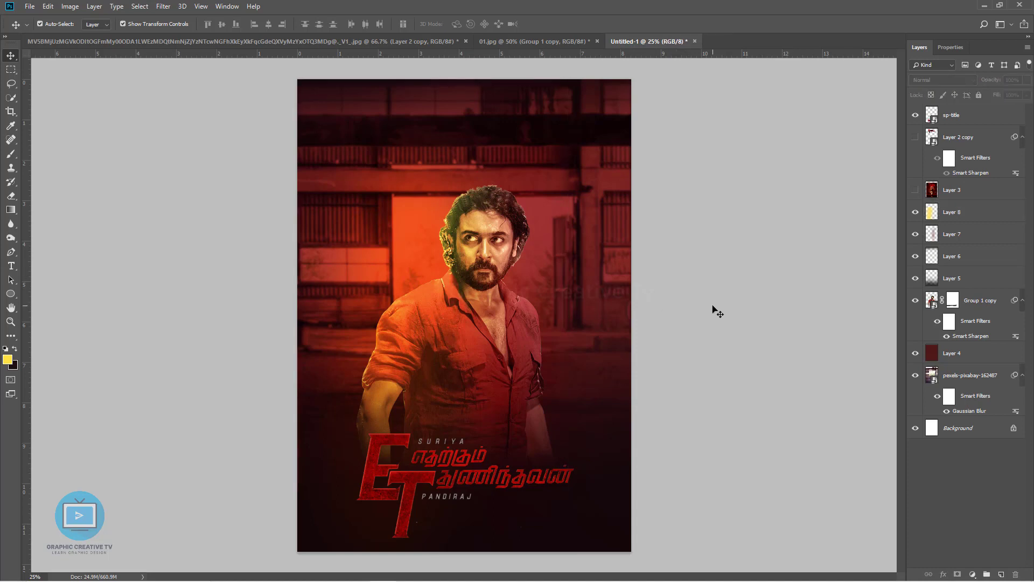
Step: Stretch Layer 8's yellow glow slightly beyond the poster's left edge with Free Transform
left_click(433, 295)
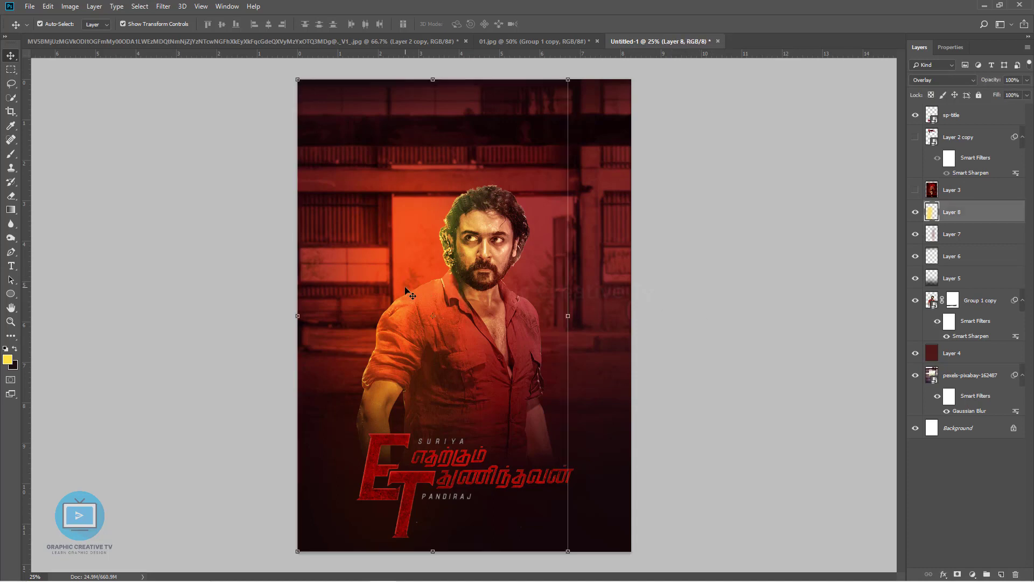
key("ctrl+t")
mouse_move(298, 316)
left_mouse_down()
mouse_move(191, 318)
mouse_move(307, 322)
mouse_move(297, 322)
left_mouse_up()
key("Return")
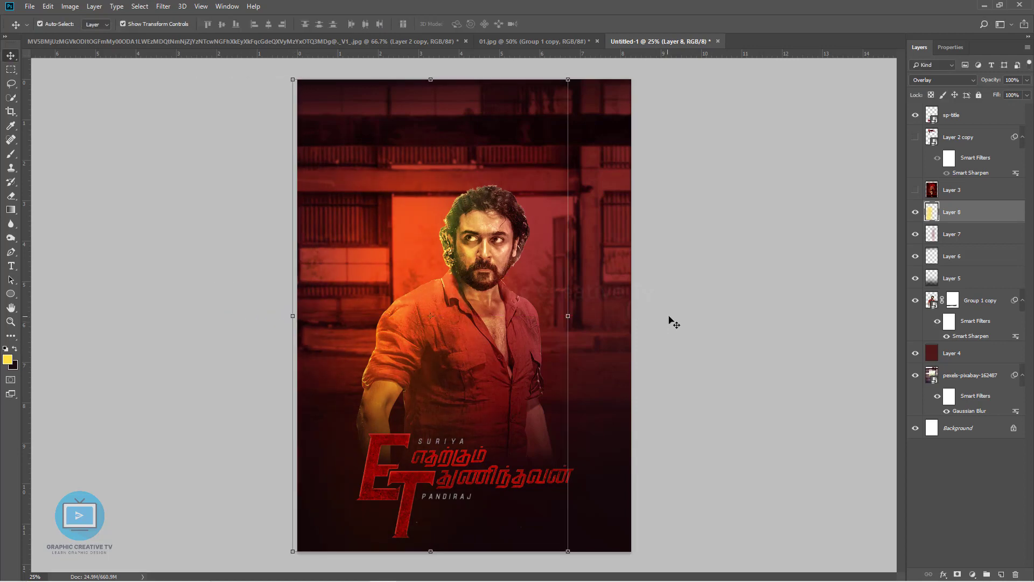
Step: Compare blend modes such as Luminosity, Hue, Hard Mix, Linear Light and Soft Light on Layer 7, keeping a darkening mode
key("alt+bracketleft")
scroll(935, 83, "down", 1)
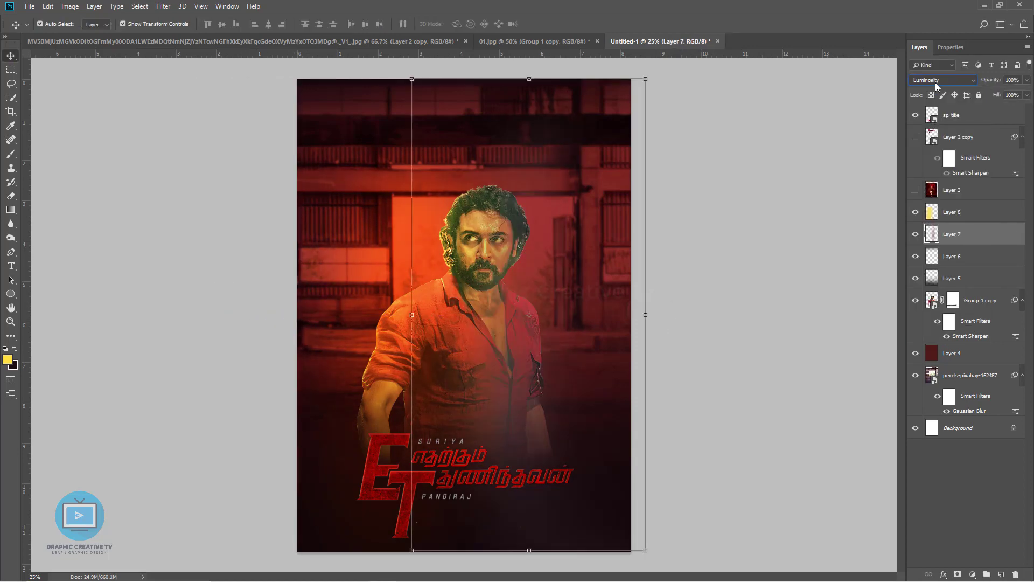
scroll(935, 83, "up", 1)
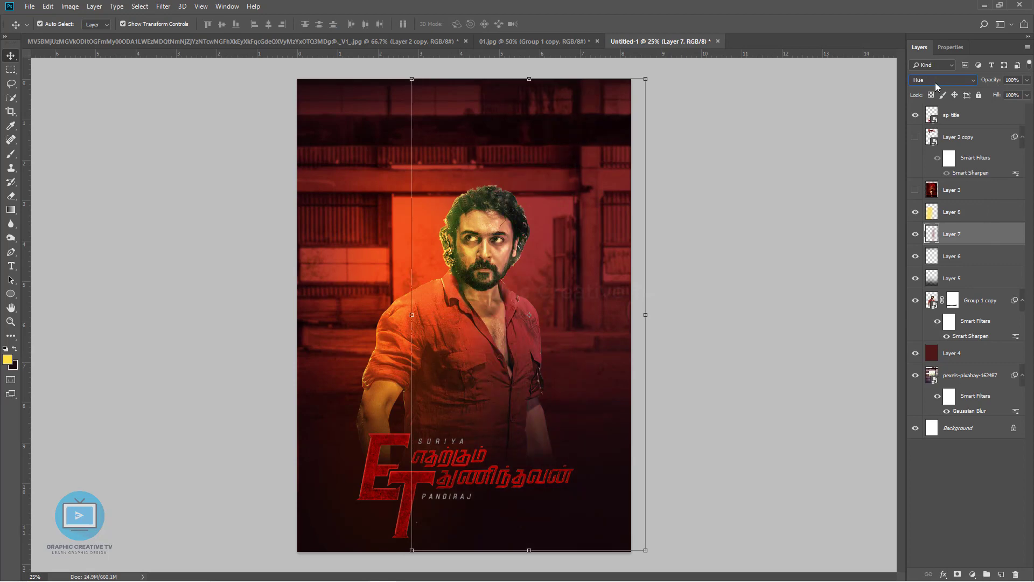
scroll(935, 82, "up", 5)
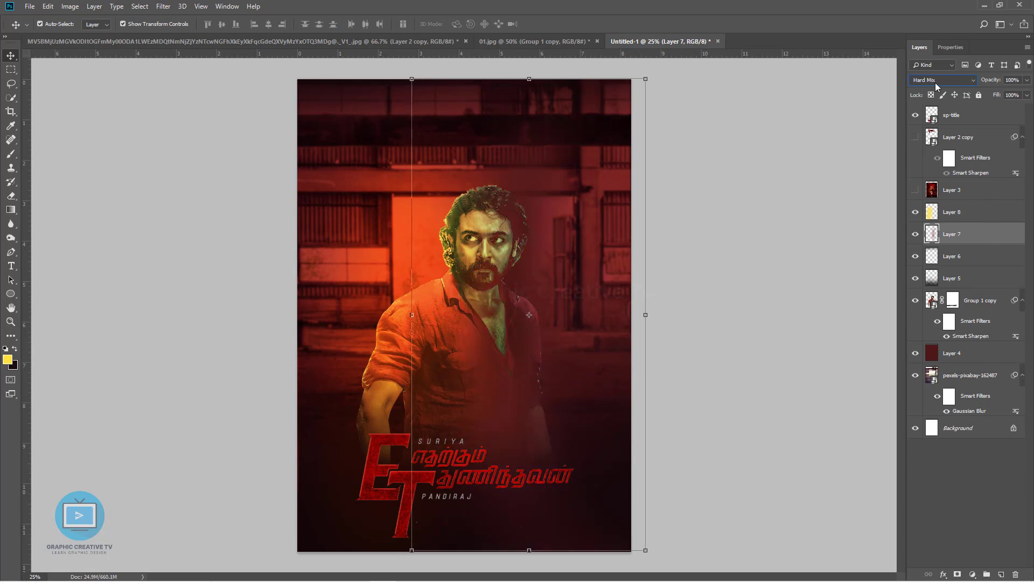
scroll(935, 82, "up", 2)
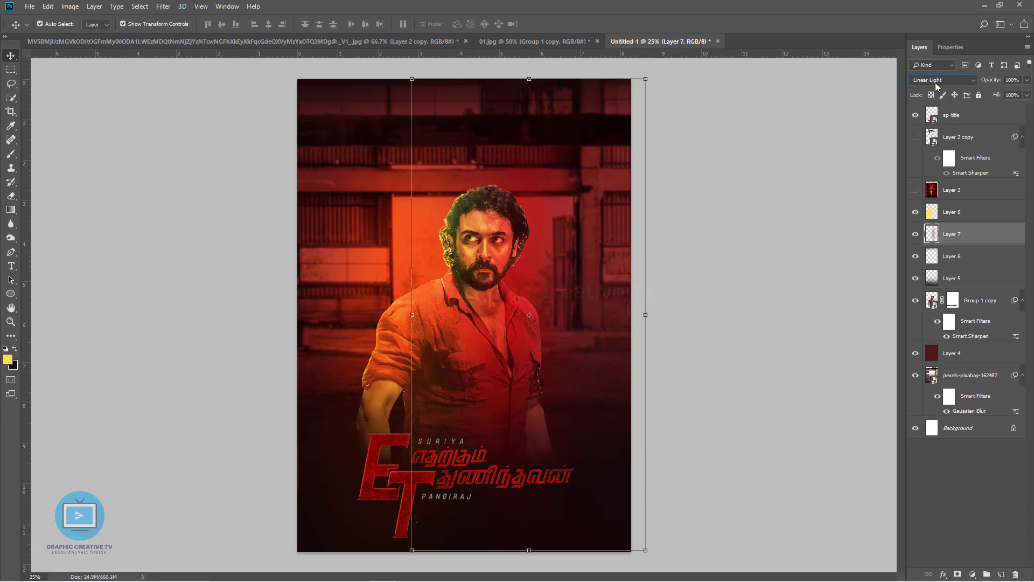
scroll(935, 82, "up", 3)
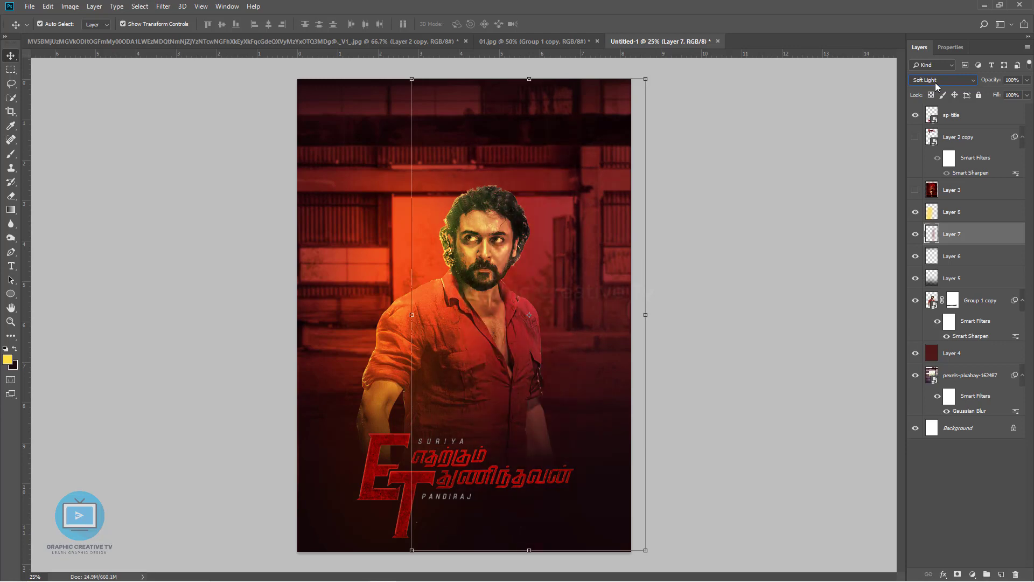
scroll(935, 82, "up", 4)
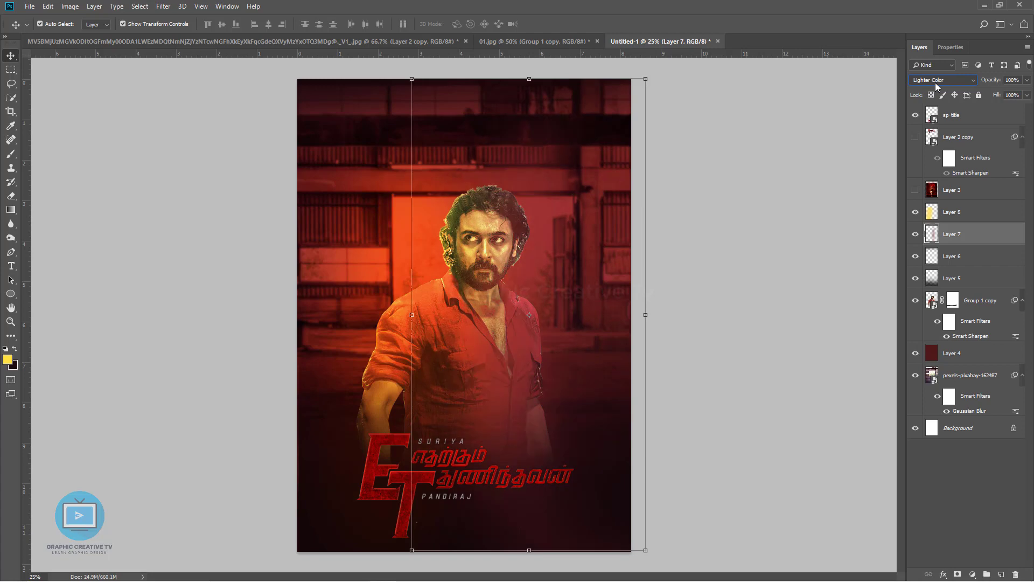
scroll(935, 82, "up", 2)
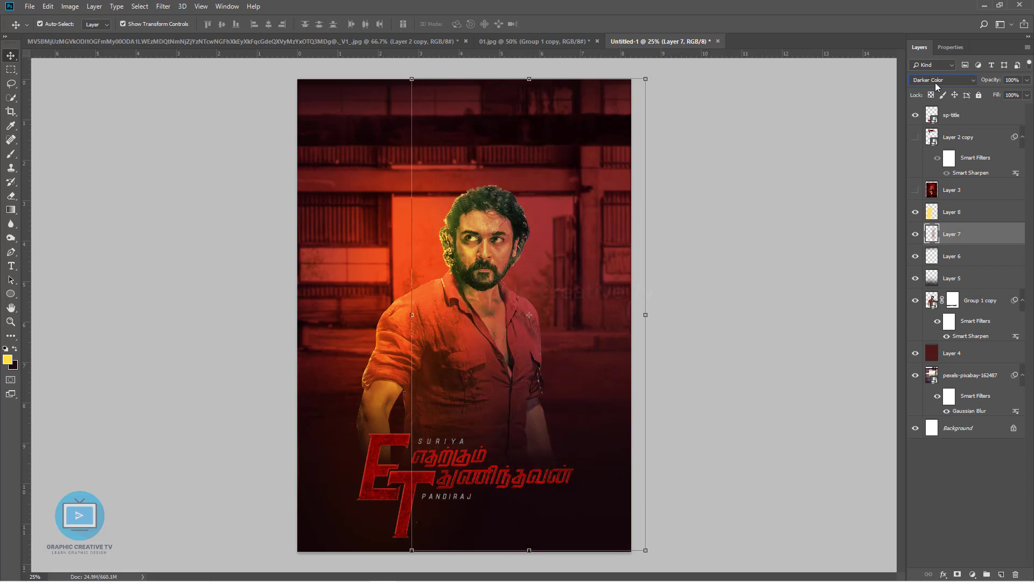
scroll(935, 82, "up", 1)
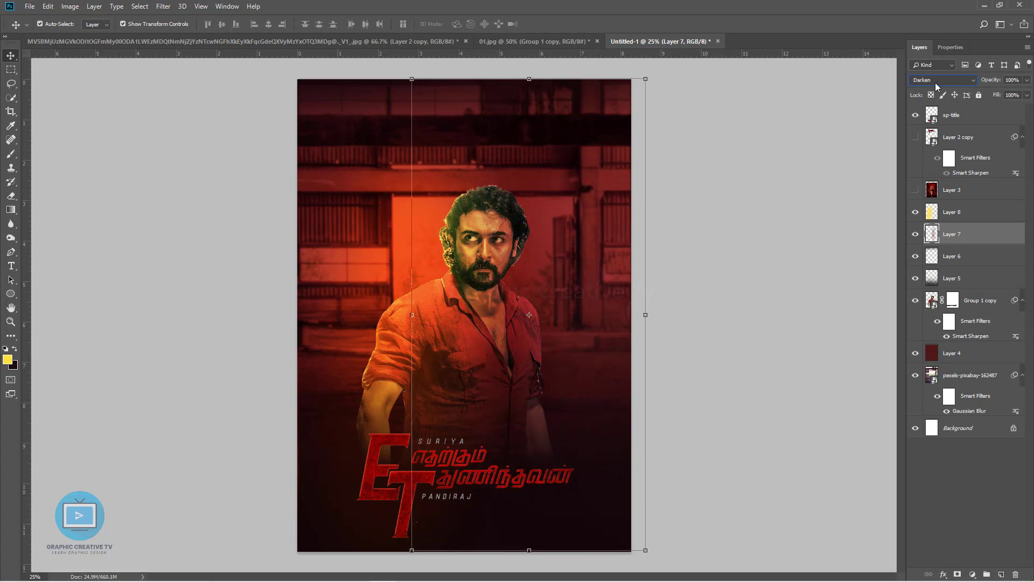
scroll(935, 82, "down", 1)
left_click(769, 215)
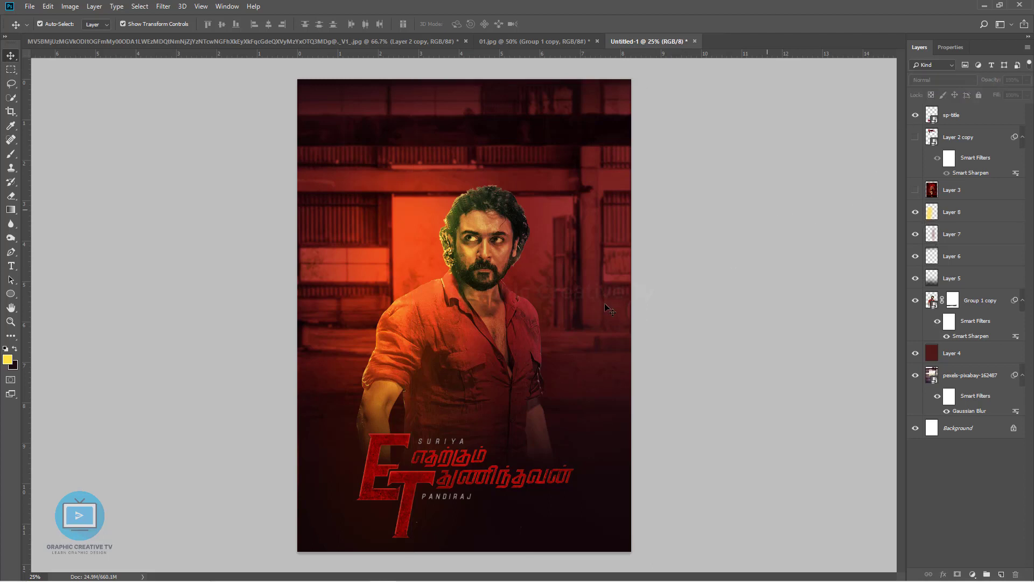
left_click(383, 329)
left_click(727, 230)
left_click(480, 135)
left_click(426, 474)
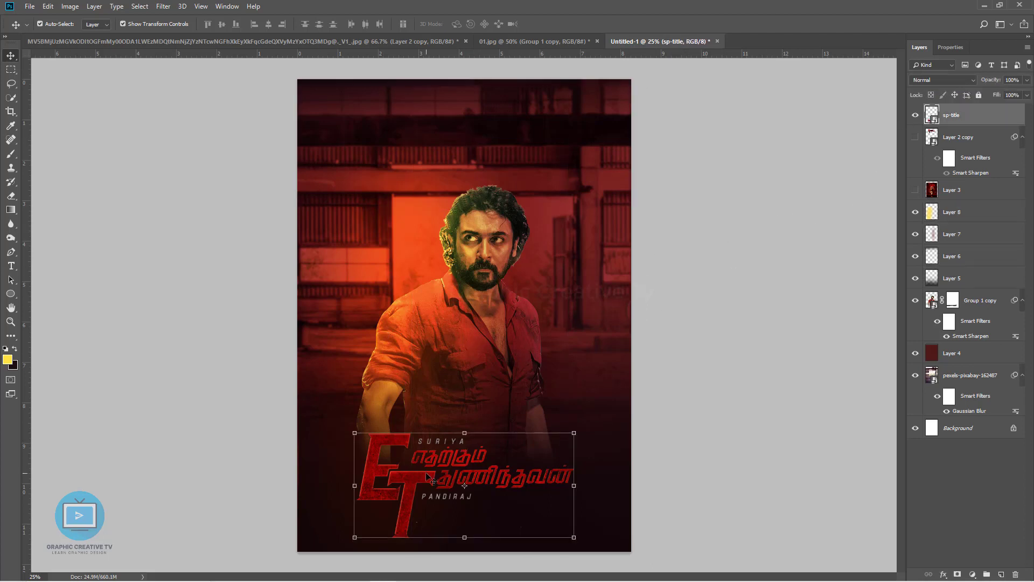
Step: Select Layer 8 and reduce the Eraser's brush size by four steps
left_click(445, 276)
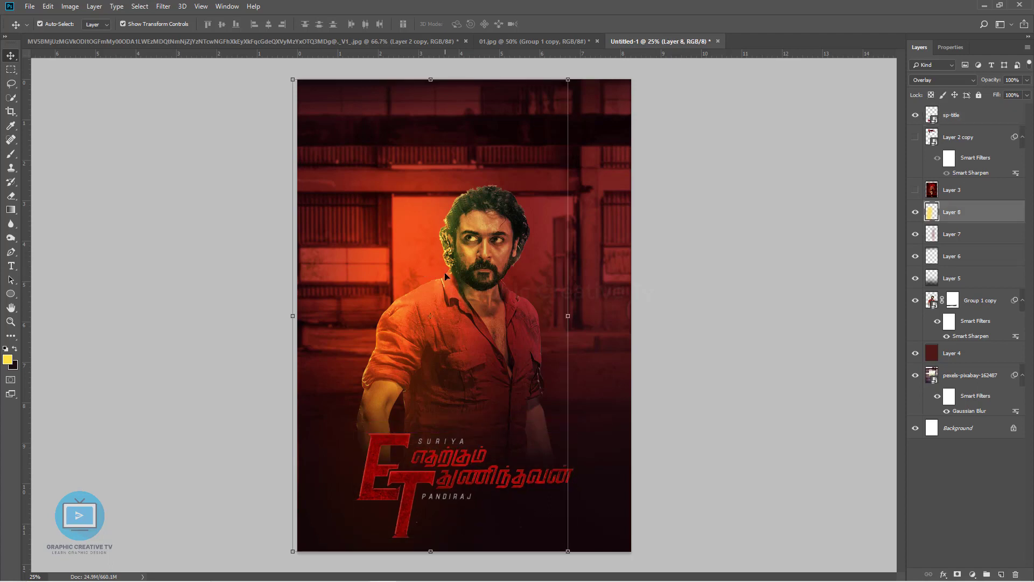
key("e")
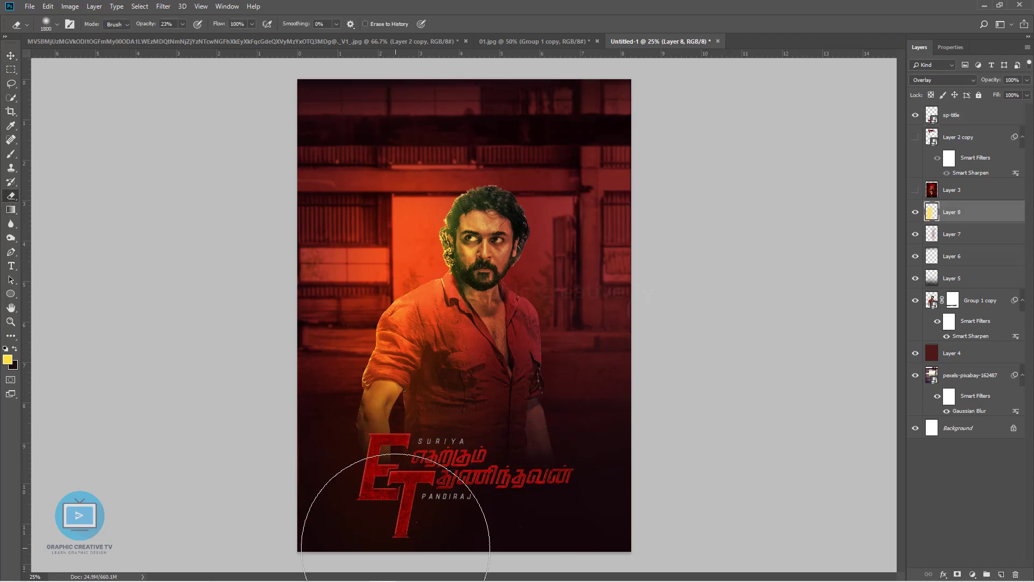
key("bracketleft")
key("bracketleft")
key("bracketleft")
key("bracketleft")
left_click(10, 55)
Step: Darken Layer 6 with Hue/Saturation at Lightness -33 and stretch it downward to about 157% height
left_click(955, 250)
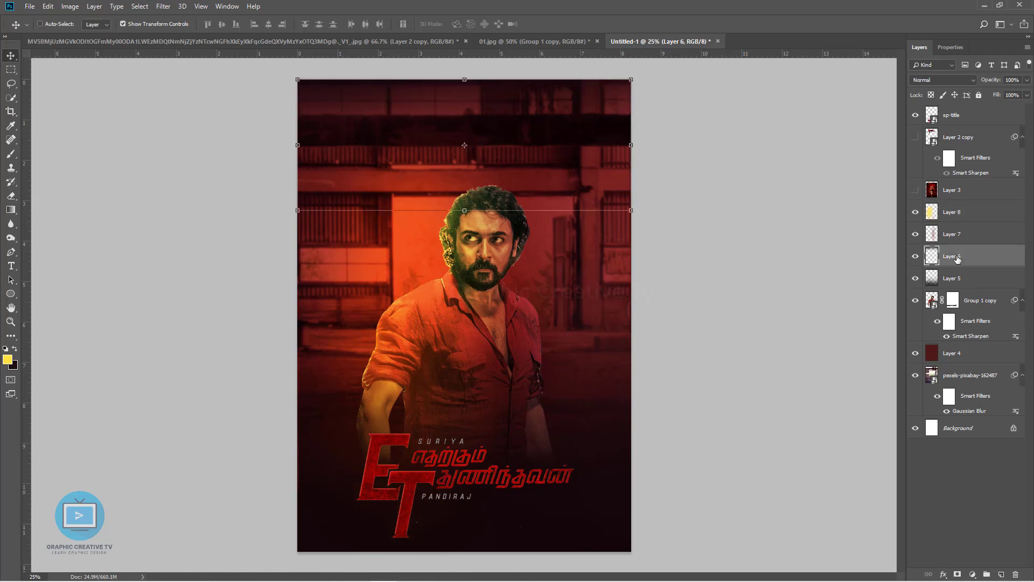
key("ctrl+u")
left_click_drag(815, 375, 797, 375)
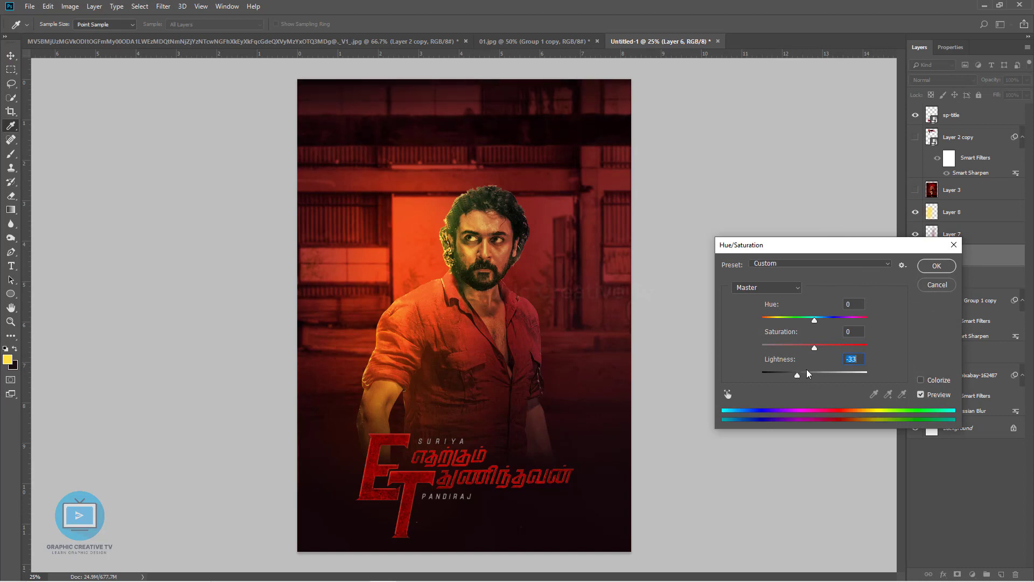
left_click(933, 267)
left_click_drag(477, 207, 473, 273)
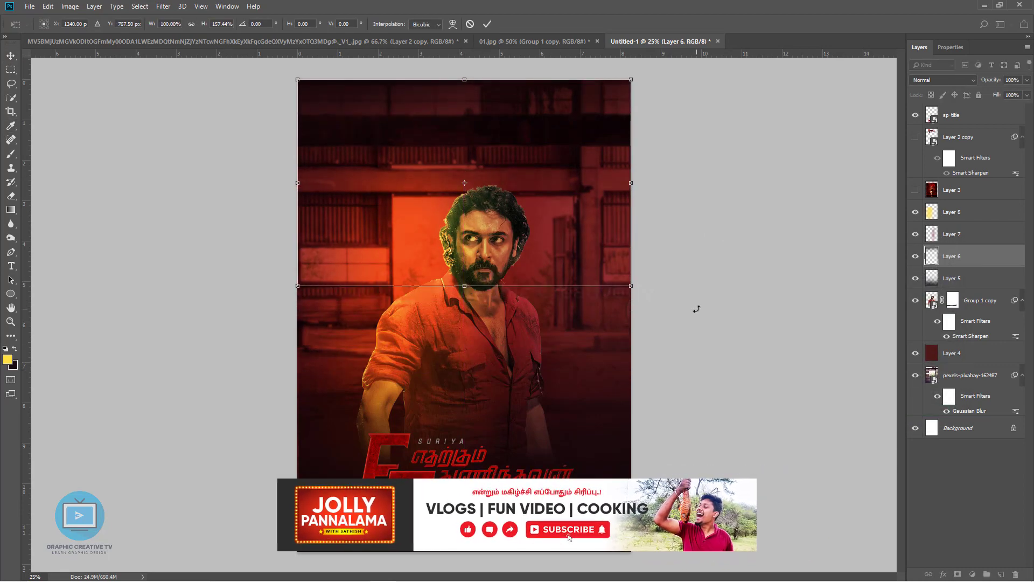
key("Return")
Step: Move the sp-title artwork slightly up the poster and clear the layer selection
left_click(431, 480)
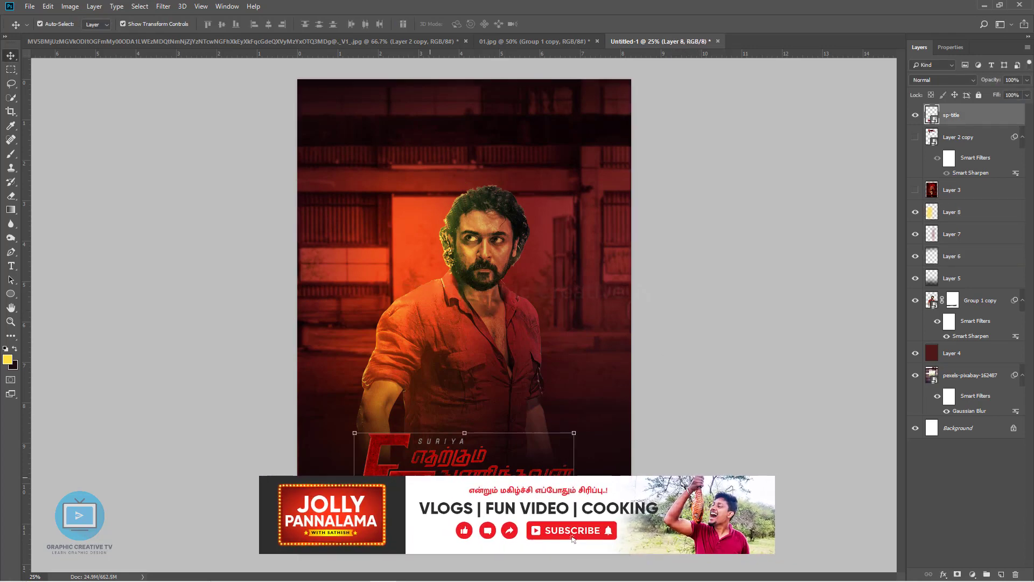
left_click_drag(431, 480, 431, 473)
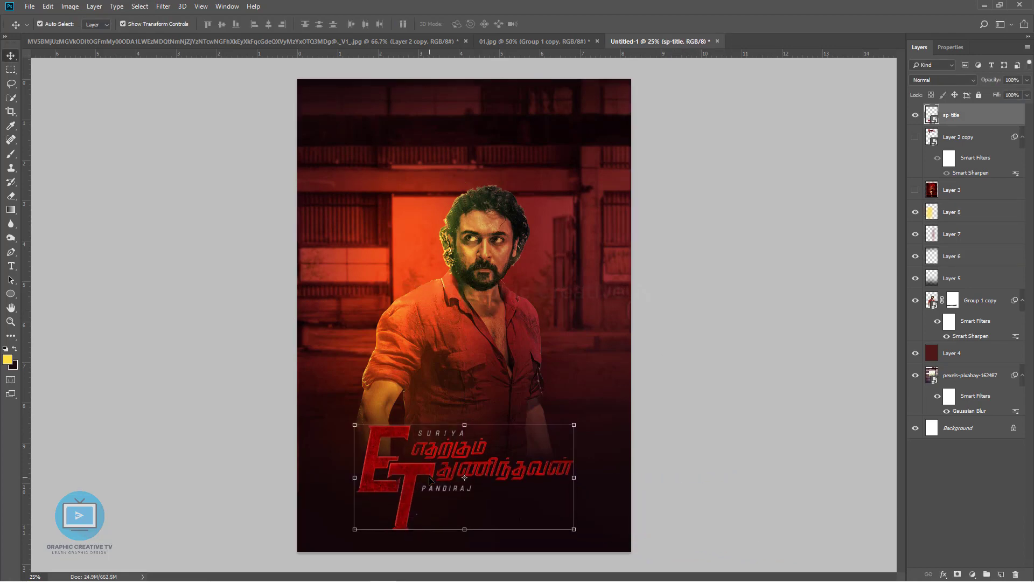
left_click(698, 372)
left_click(494, 235)
left_click(727, 322)
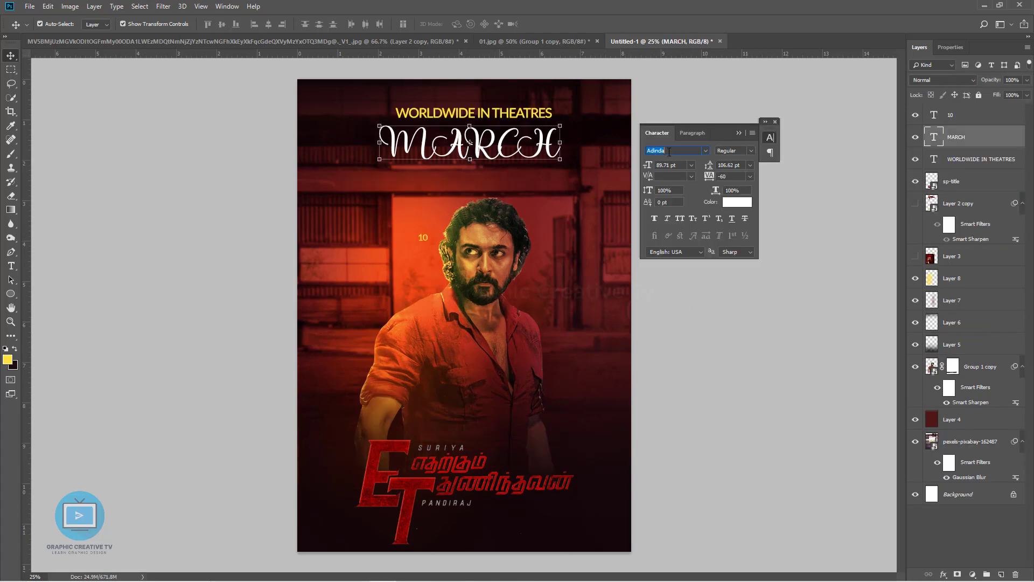
Step: Set the MARCH text in Gilroy-ExtraBoldItalic and shift it with WORLDWIDE IN THEATRES slightly down and to the left
type("gi")
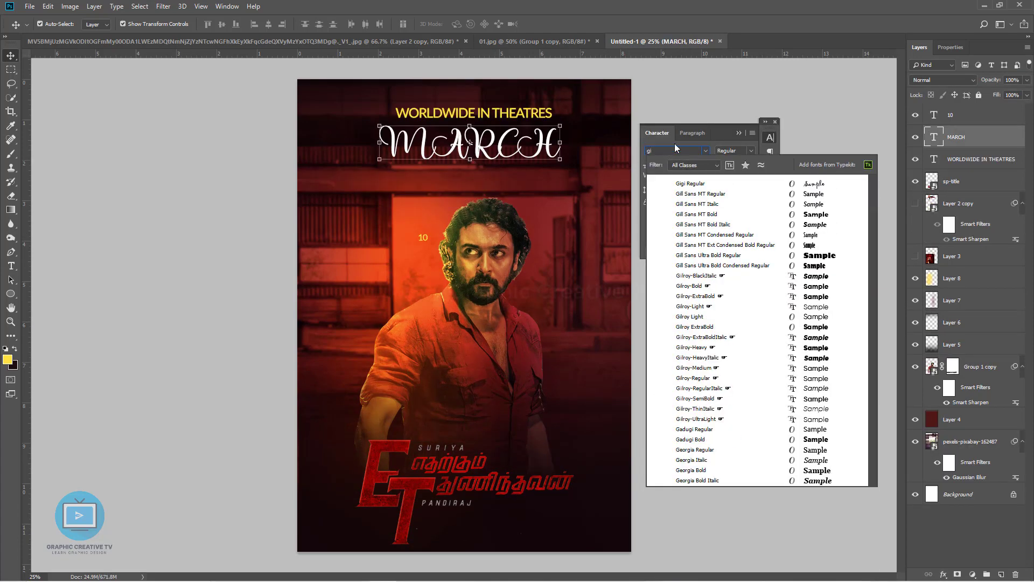
left_click(719, 338)
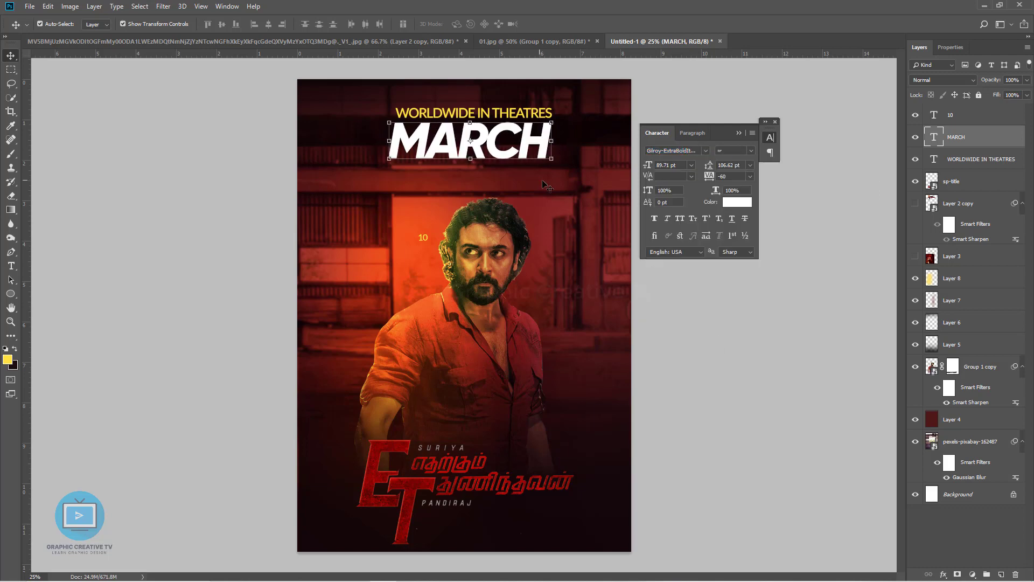
left_click(513, 111)
left_click(515, 114)
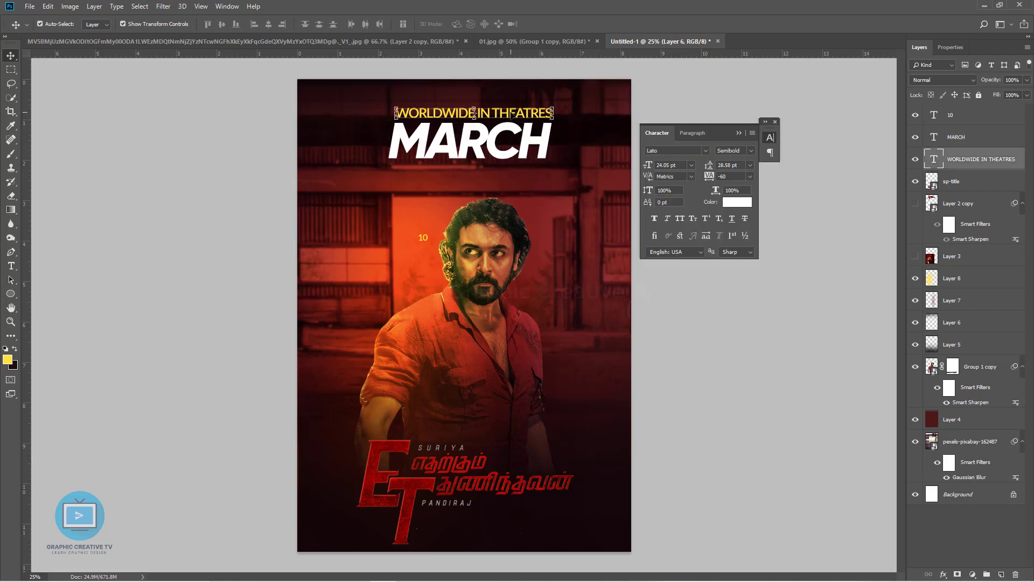
left_click(494, 143, "shift")
left_click_drag(494, 142, 482, 158)
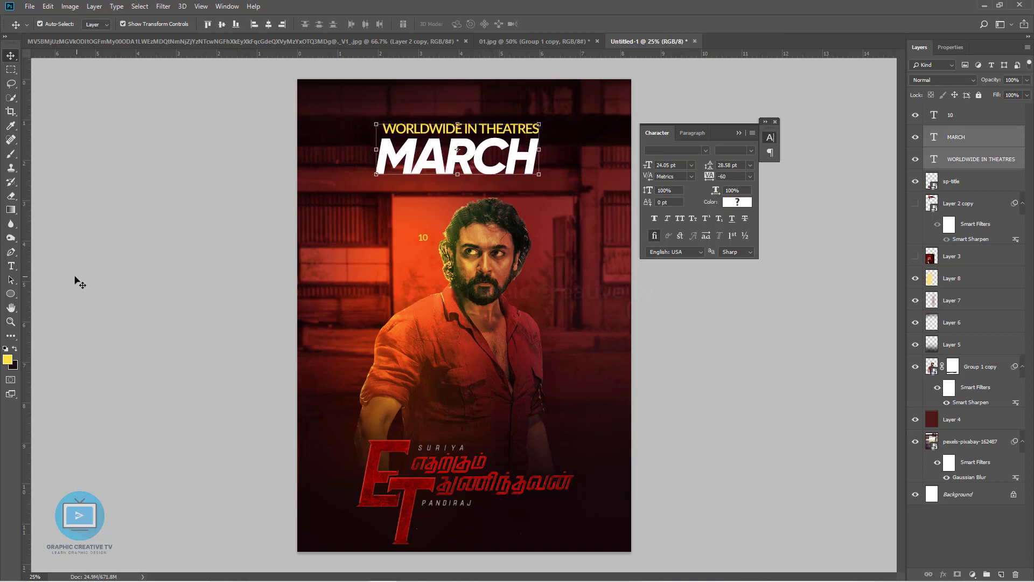
Step: Extend the MARCH text so it reads MARCH 10
left_click(12, 266)
left_click(539, 157)
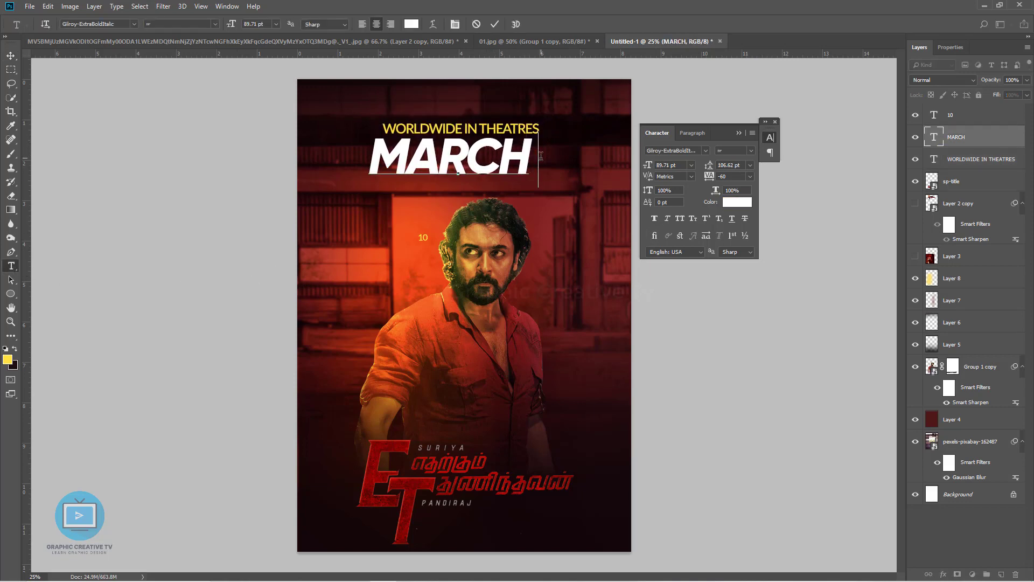
type("10")
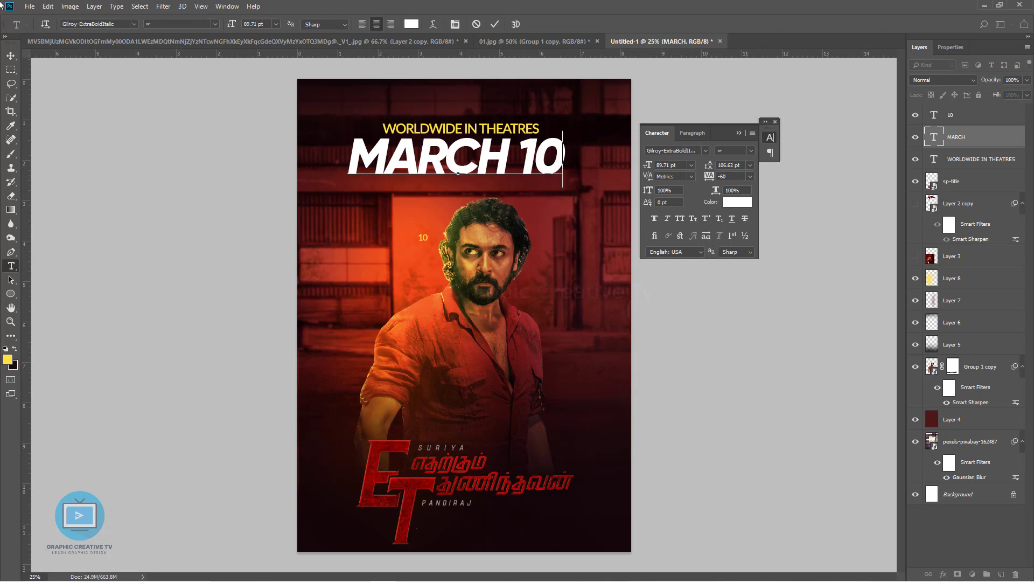
left_click(8, 52)
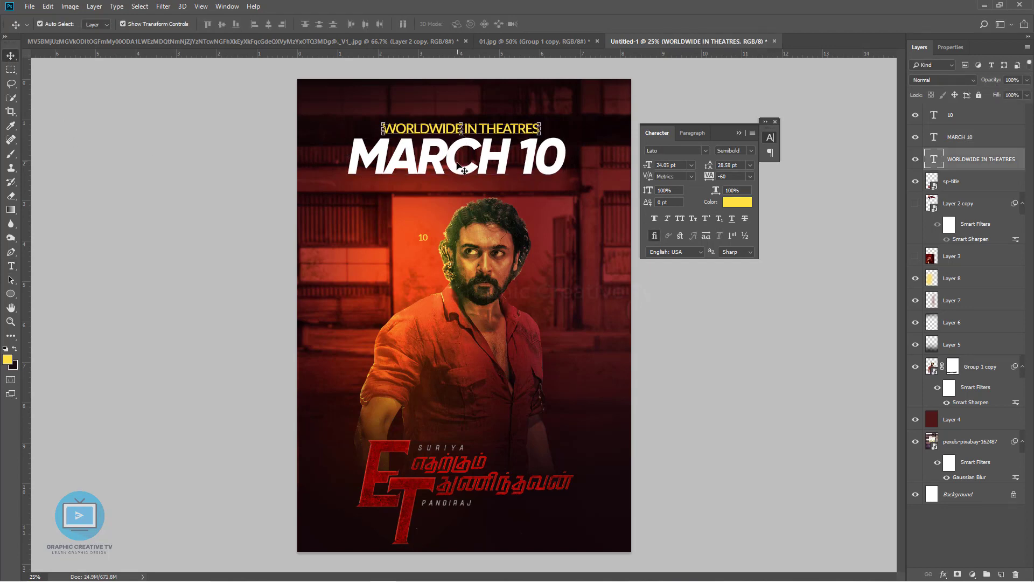
Step: Scale WORLDWIDE IN THEATRES and MARCH 10 together to about 91% and centre them horizontally on the canvas
left_click_drag(566, 176, 527, 148)
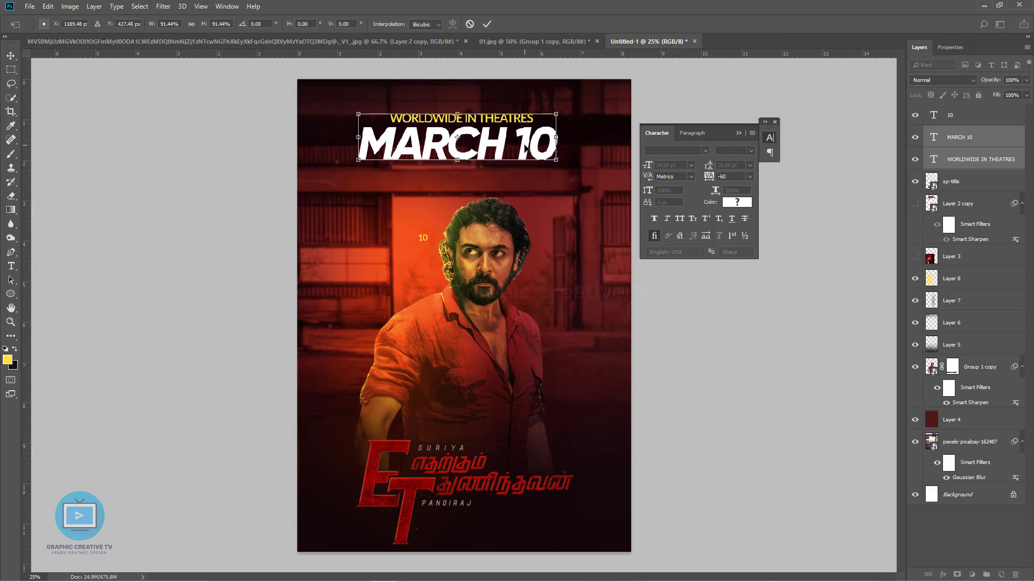
key("Return")
left_click(498, 120)
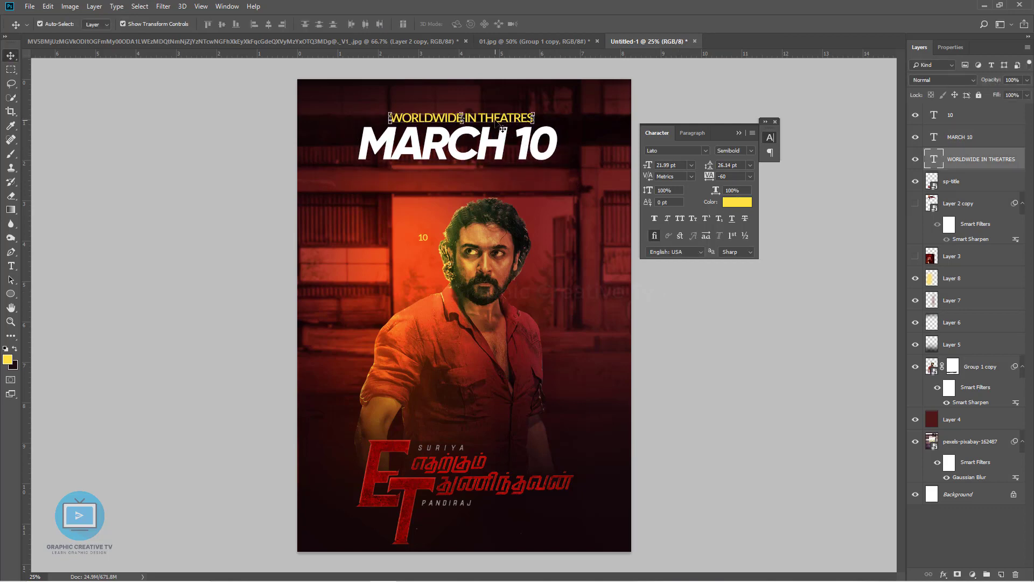
left_click(506, 151, "shift")
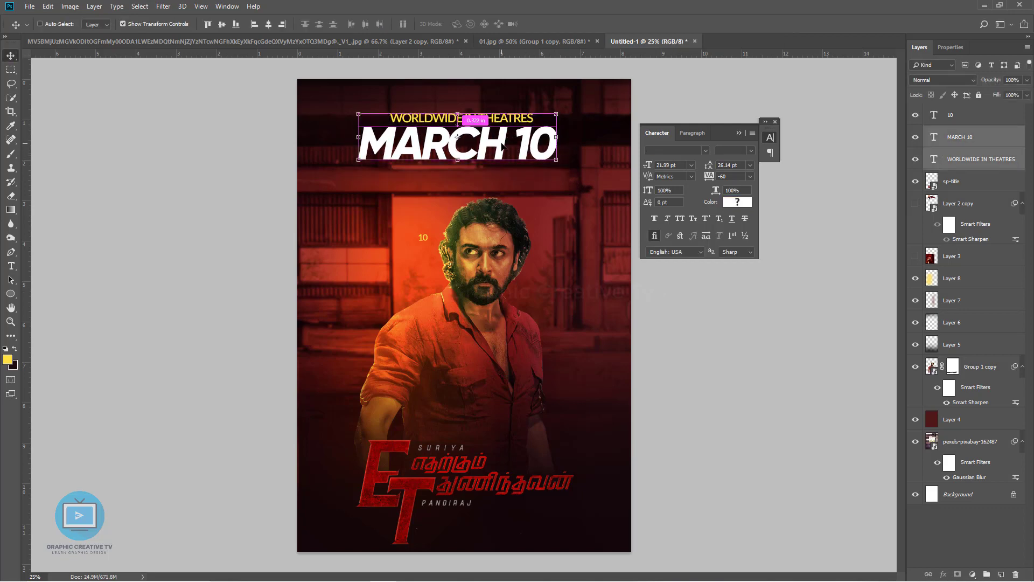
key("ctrl+a")
left_click(267, 24)
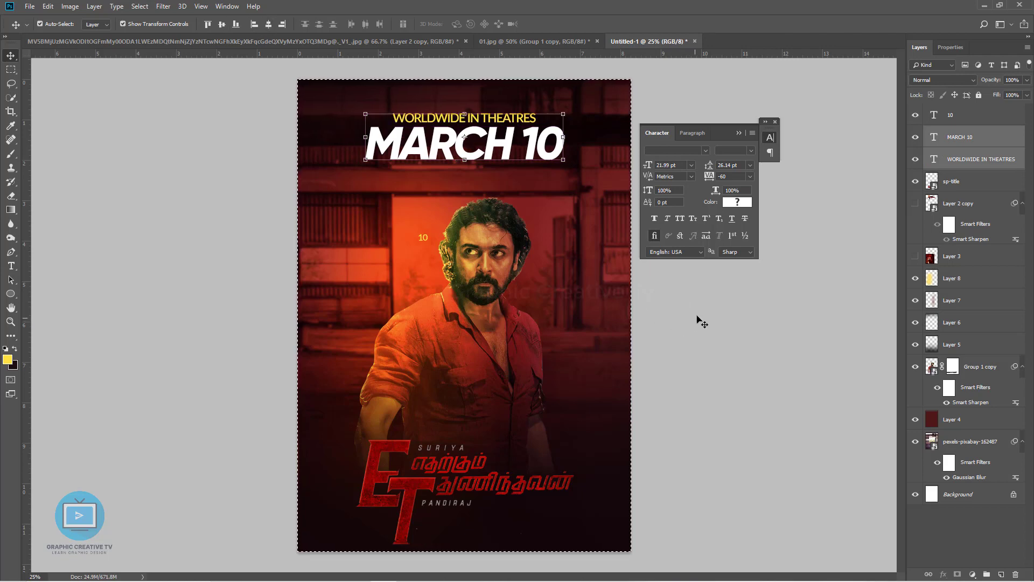
Step: Recolour both release-date lines dark red (9c0605) by sampling the red of the title artwork
left_click(737, 202)
left_click(436, 479)
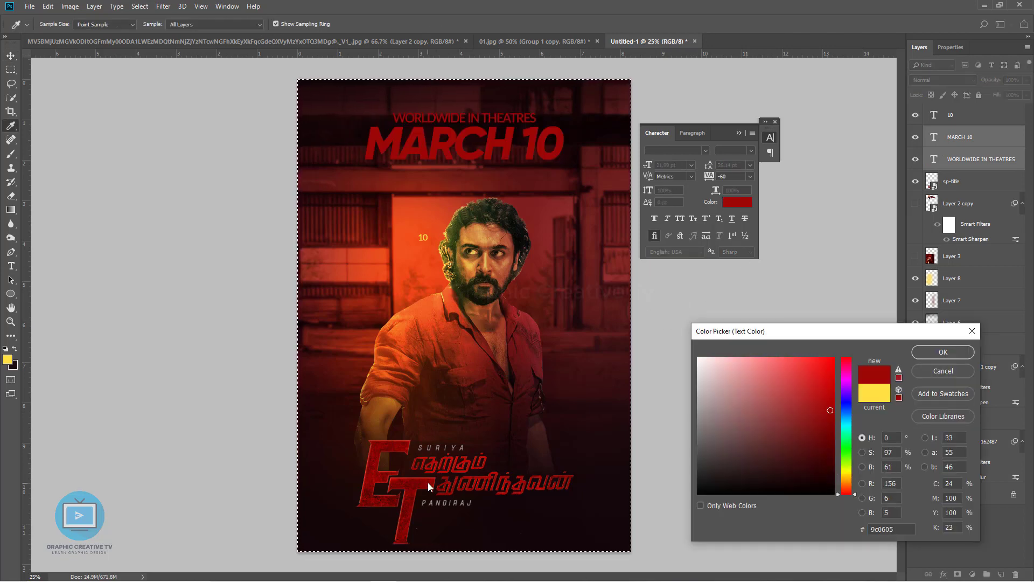
left_click(943, 352)
left_click(674, 340)
Step: Clear the canvas selection and delete the stray yellow 10 text beside the man's head
left_click(473, 147)
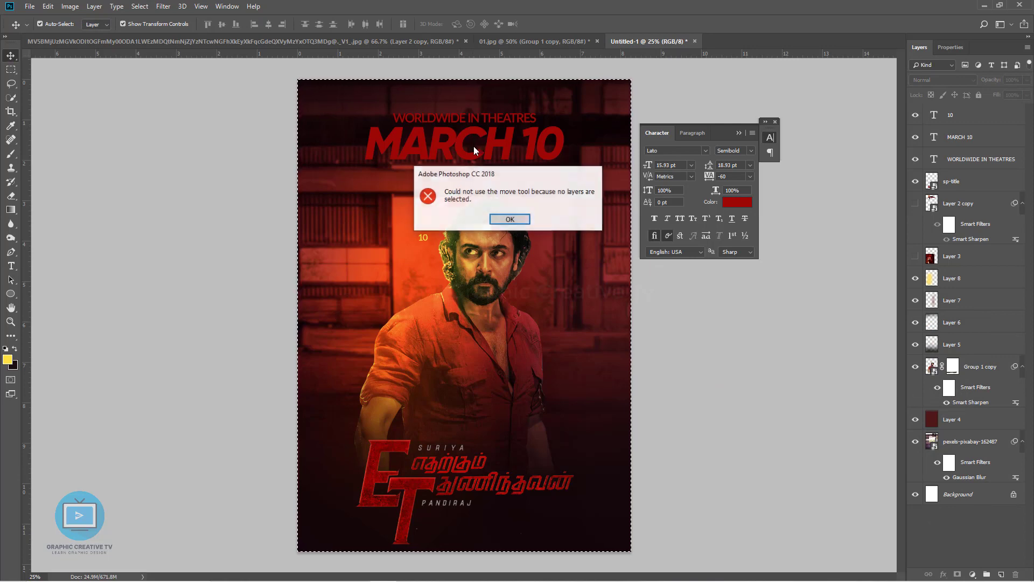
left_click(526, 218)
key("ctrl+d")
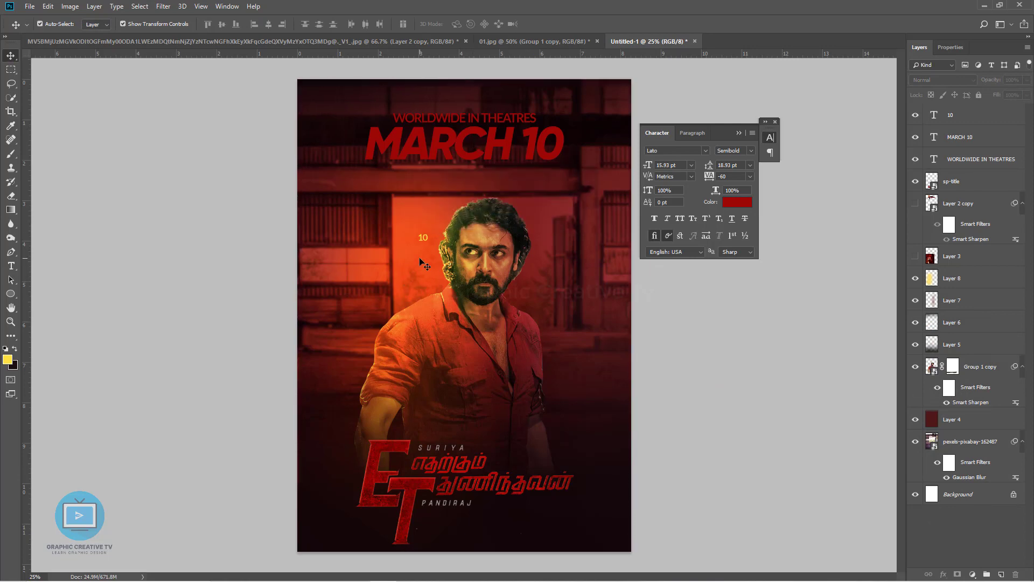
left_click(426, 240)
key("Delete")
left_click(713, 386)
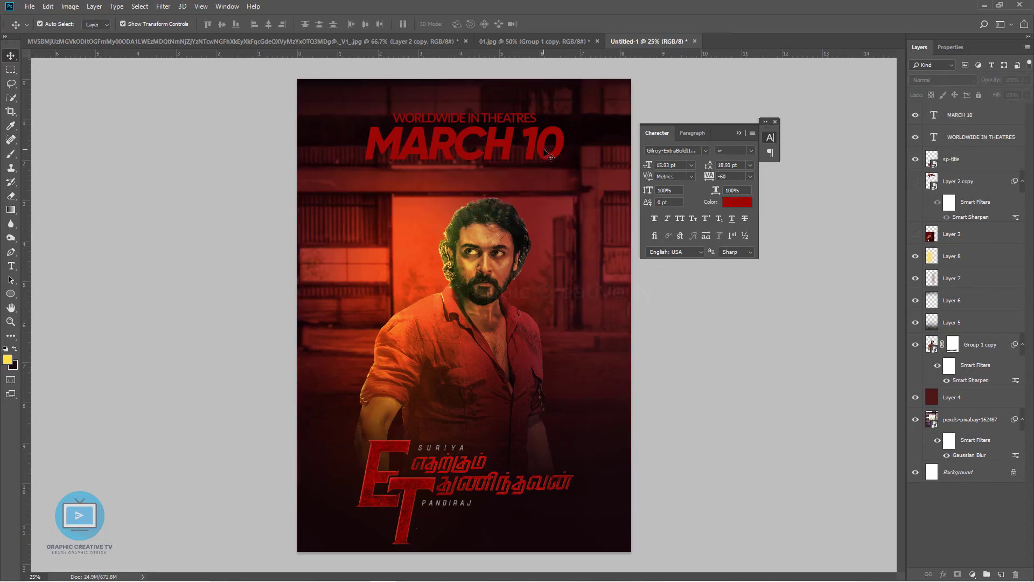
Step: Move the sp-title artwork up the poster and fine-tune its height with small upward nudges
left_click(544, 148)
left_click(456, 489)
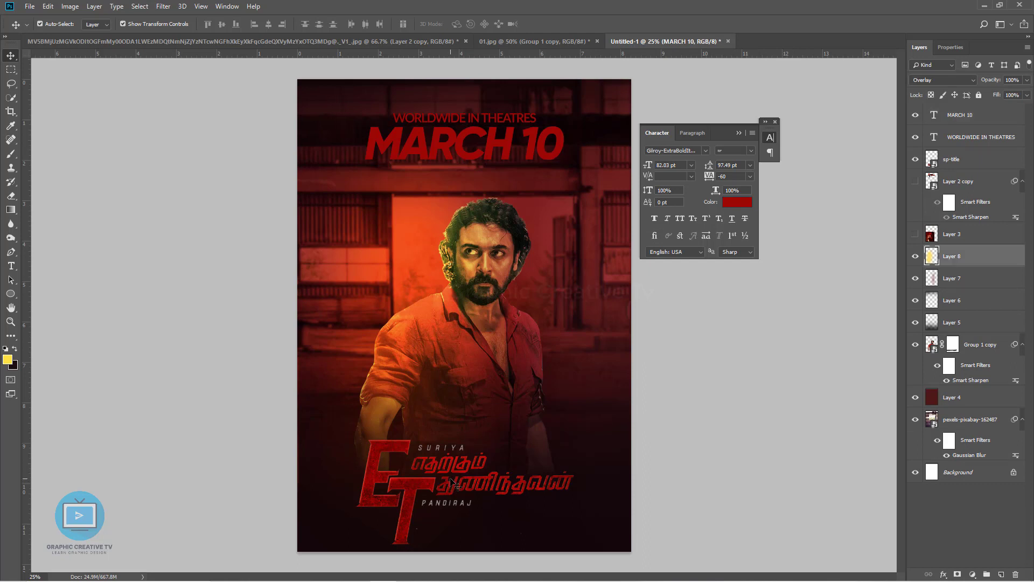
left_click_drag(421, 491, 421, 475)
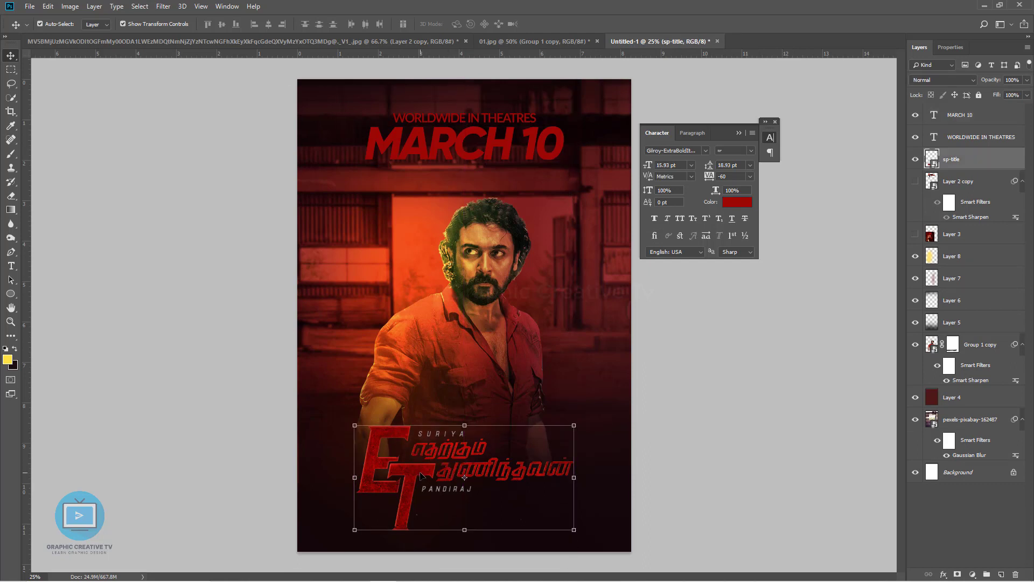
key("Up")
key("Up")
key("Up")
key("Up")
key("Up")
key("Up")
key("Up")
key("Up")
key("Up")
key("Up")
key("Up")
key("Up")
key("Up")
key("Up")
key("Up")
key("Up")
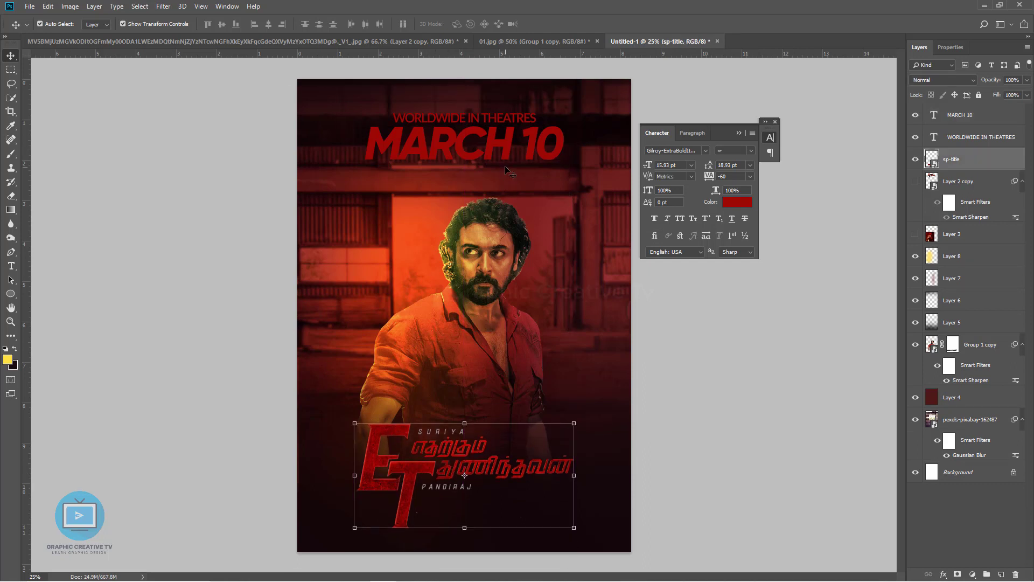
Step: Shrink WORLDWIDE IN THEATRES and MARCH 10 together slightly with Free Transform and nudge them upward
left_click(475, 120)
left_click(465, 153, "shift")
key("ctrl+t")
left_click_drag(564, 161, 555, 160)
key("Return")
key("shift+Up")
key("shift+Up")
key("shift+Up")
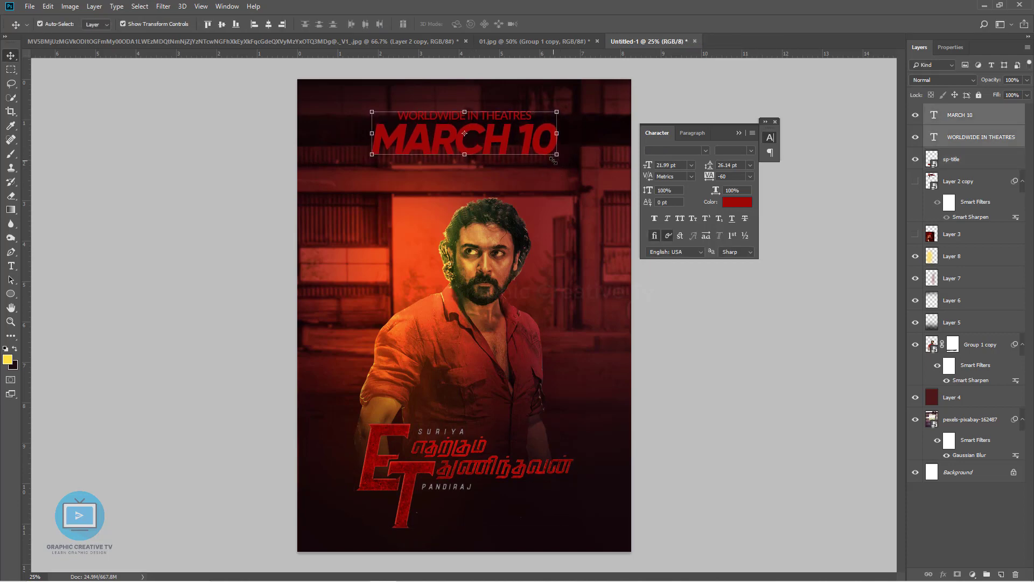
Step: Change the WORLDWIDE IN THEATRES text color to white (ffffff)
left_click(705, 352)
left_click(413, 228)
left_click(573, 153)
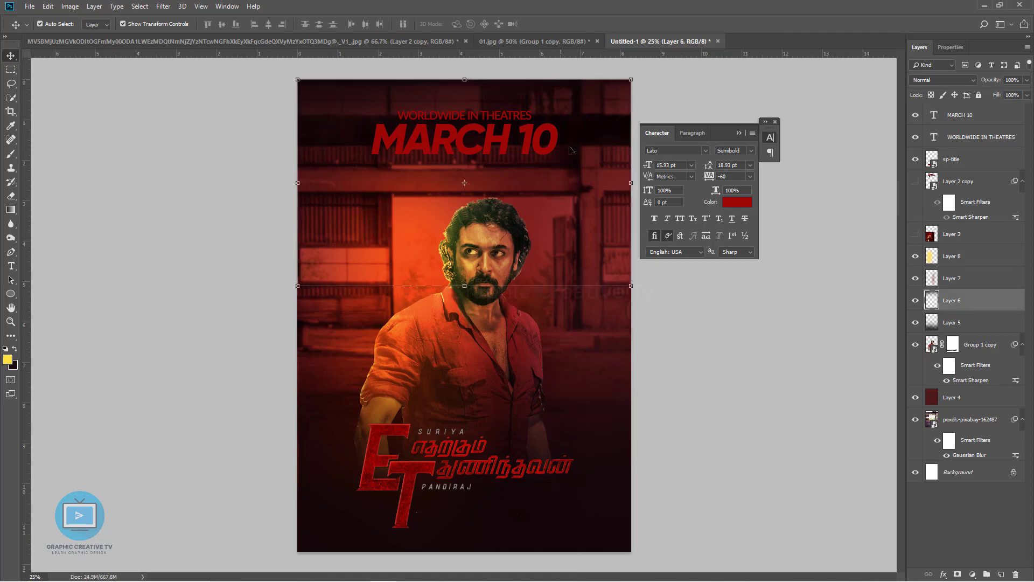
left_click(532, 141)
left_click(513, 114)
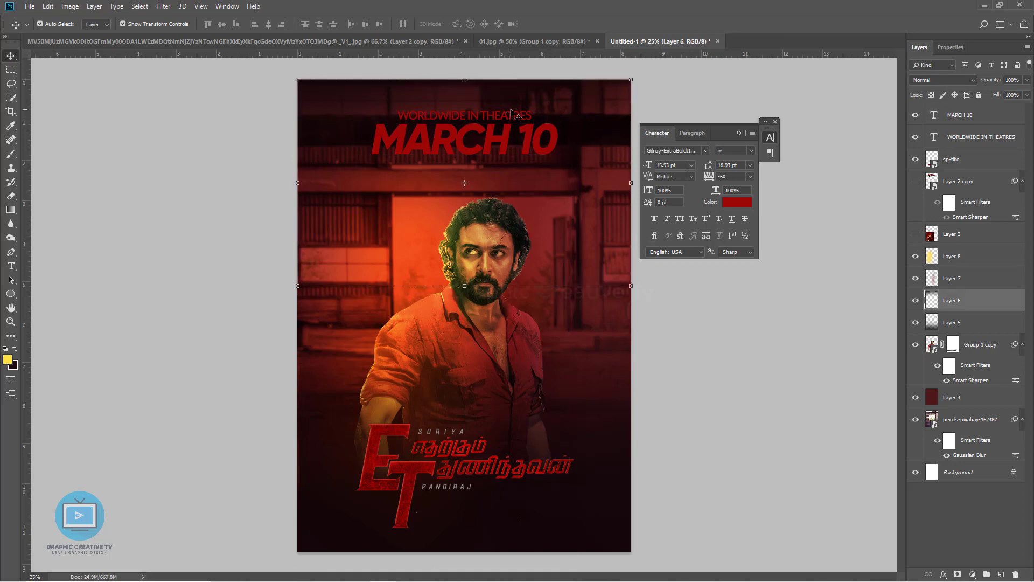
left_click(741, 207)
type("ffffff")
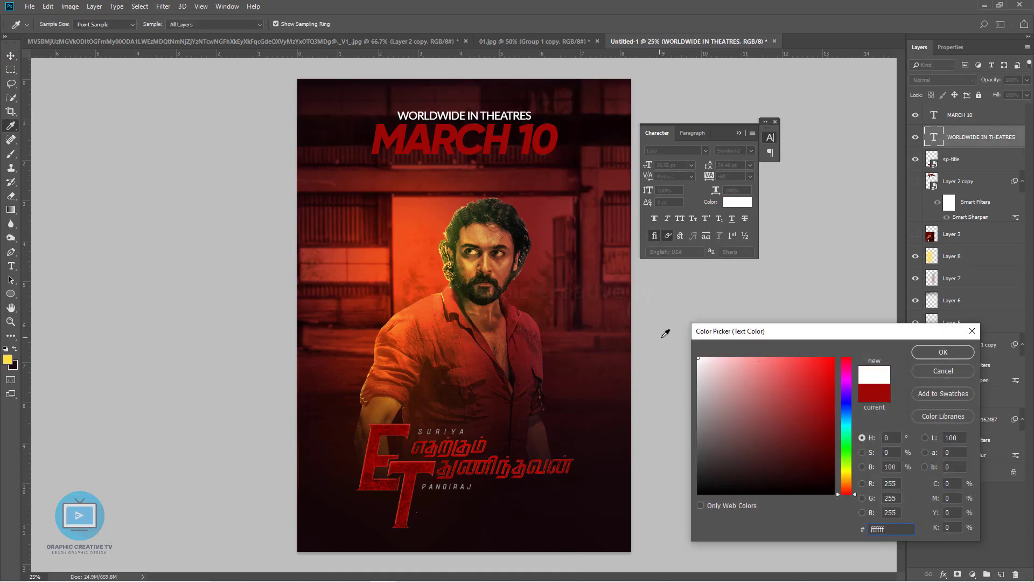
left_click(941, 352)
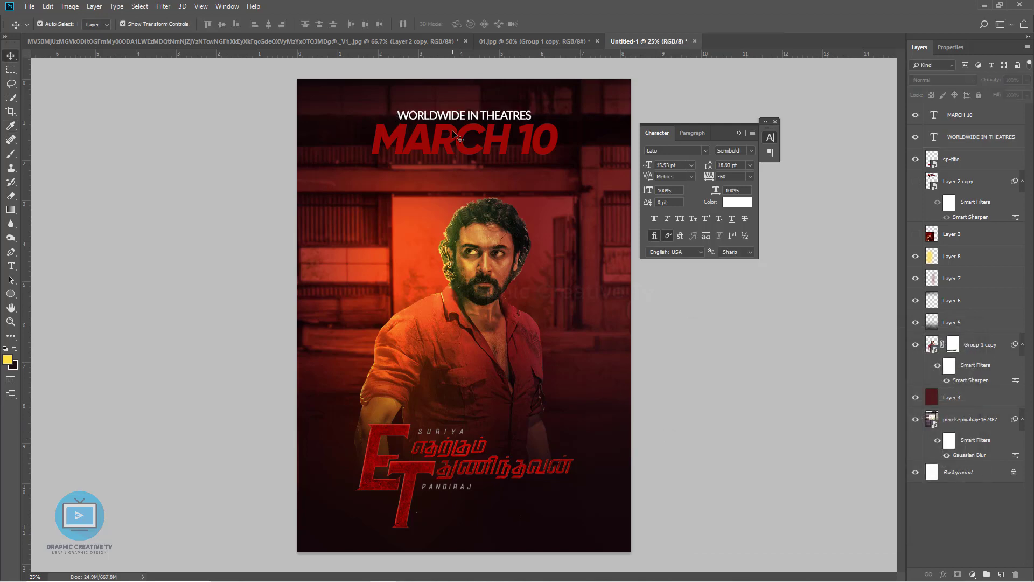
Step: Add a white SURIYA text line in Lato Semibold near the man's shoulder
key("ctrl+plus")
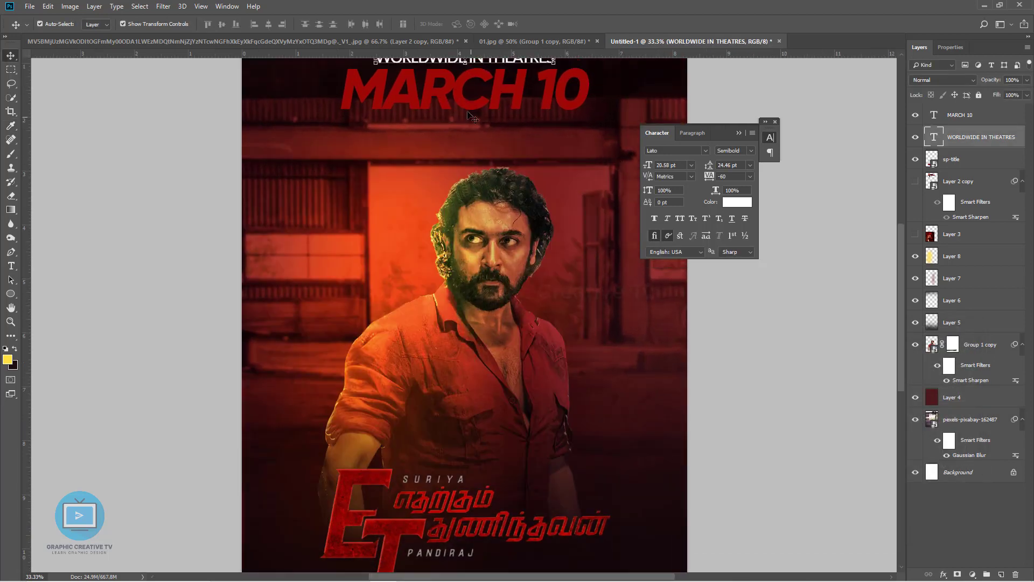
scroll(488, 199, "down", 5)
left_click(436, 386)
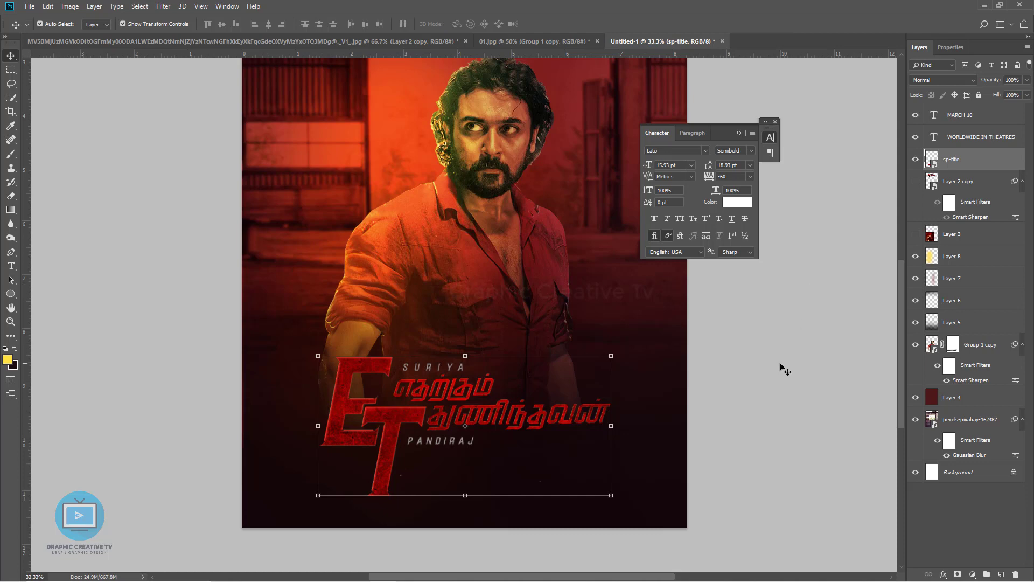
key("t")
left_click(376, 202)
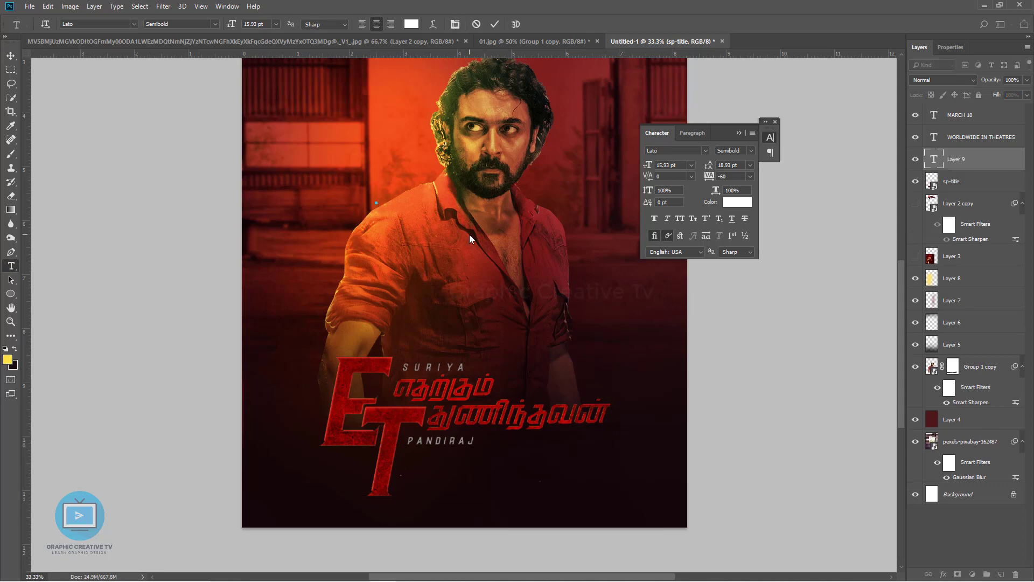
type("SURIYA")
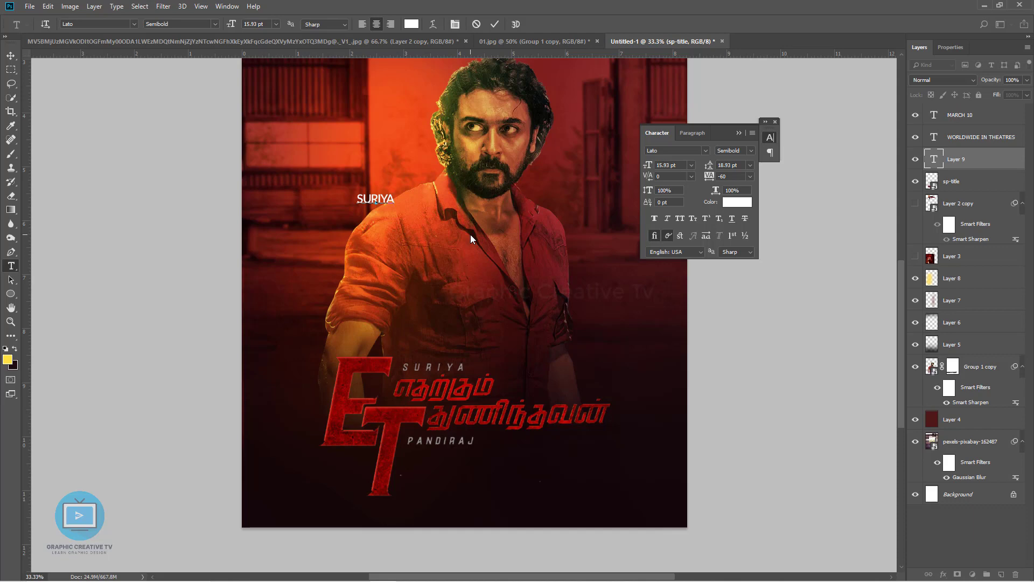
left_click(11, 56)
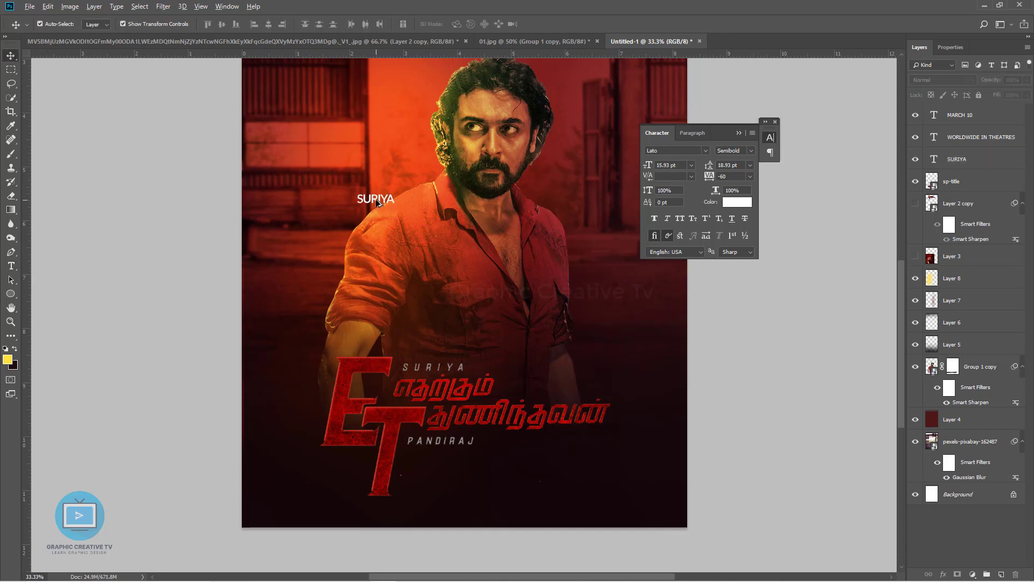
Step: Duplicate the SURIYA text line onto the man's chest and replace the copy's wording with PANDIRAJ
left_click_drag(377, 202, 491, 263)
left_click(11, 266)
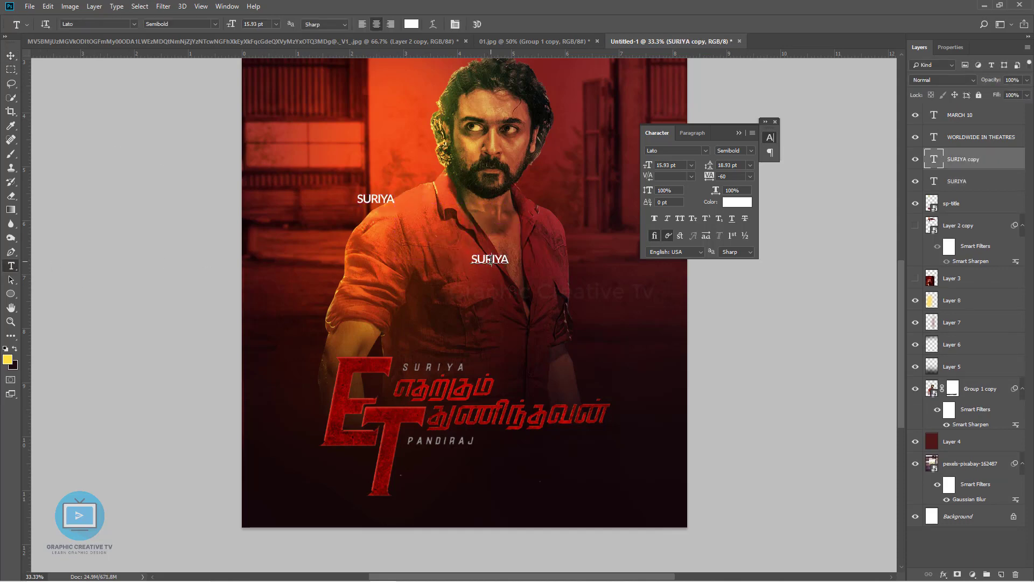
left_click(490, 259)
key("ctrl+a")
key("BackSpace")
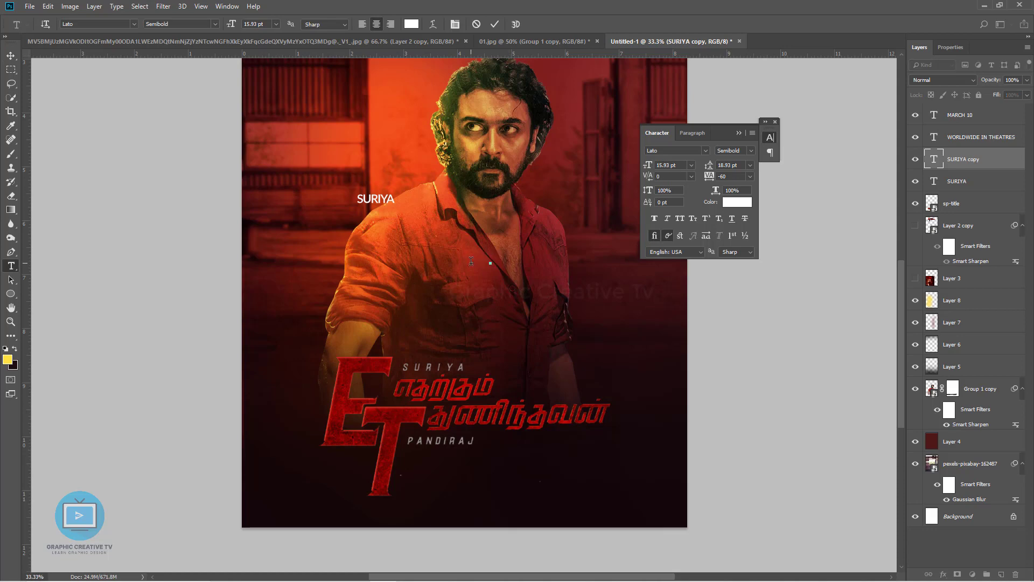
type("PANDIRAJ")
Step: Widen the letter spacing of the PANDIRAJ text to a tracking of 75
left_click(751, 180)
left_click(749, 288)
key("ctrl+a")
left_click(750, 176)
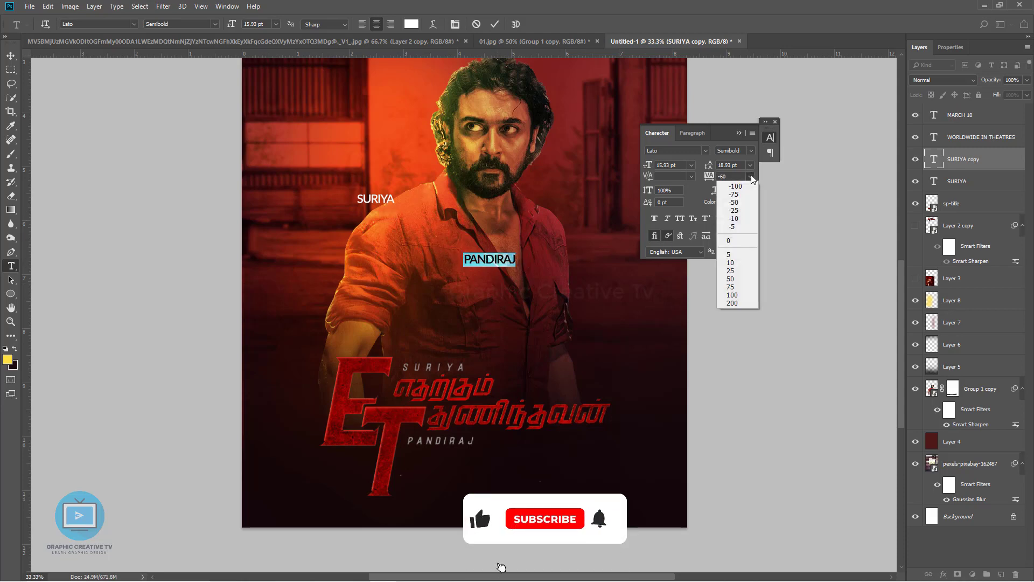
left_click(741, 281)
left_click(750, 176)
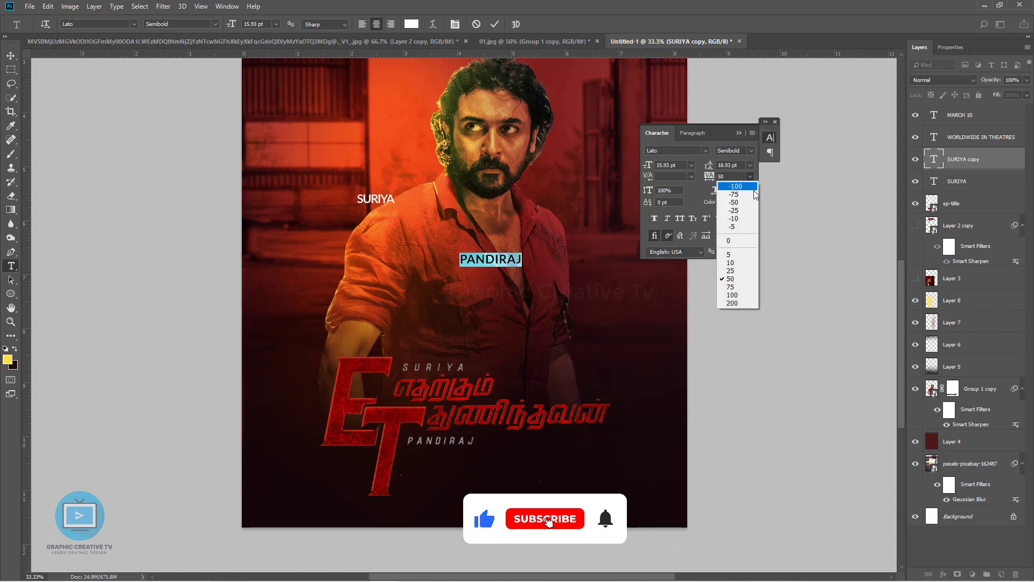
left_click(748, 293)
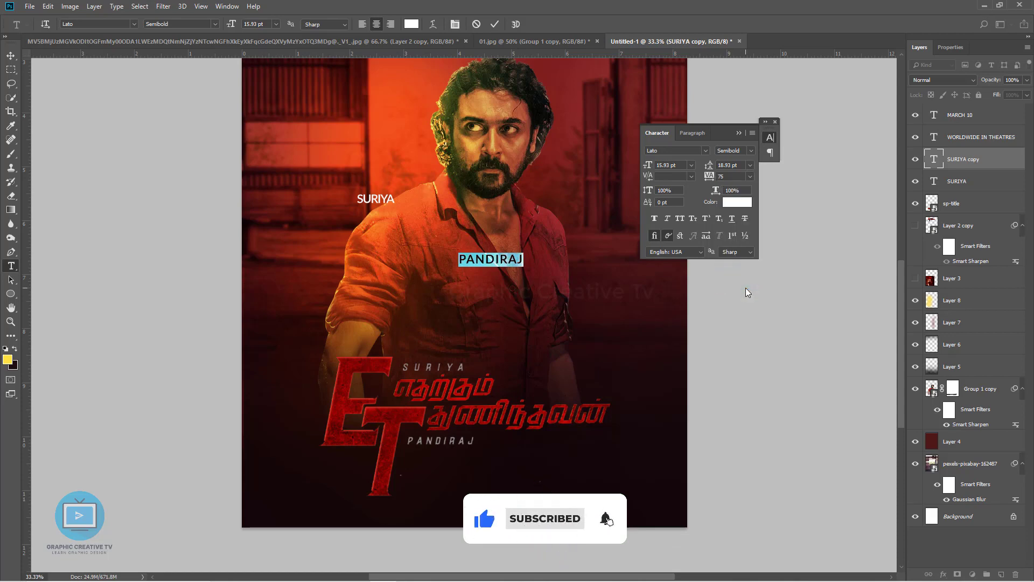
Step: Shift the SURIYA text slightly away from the man's shoulder and set its tracking to 50
left_click(398, 199)
left_click_drag(399, 199, 383, 200)
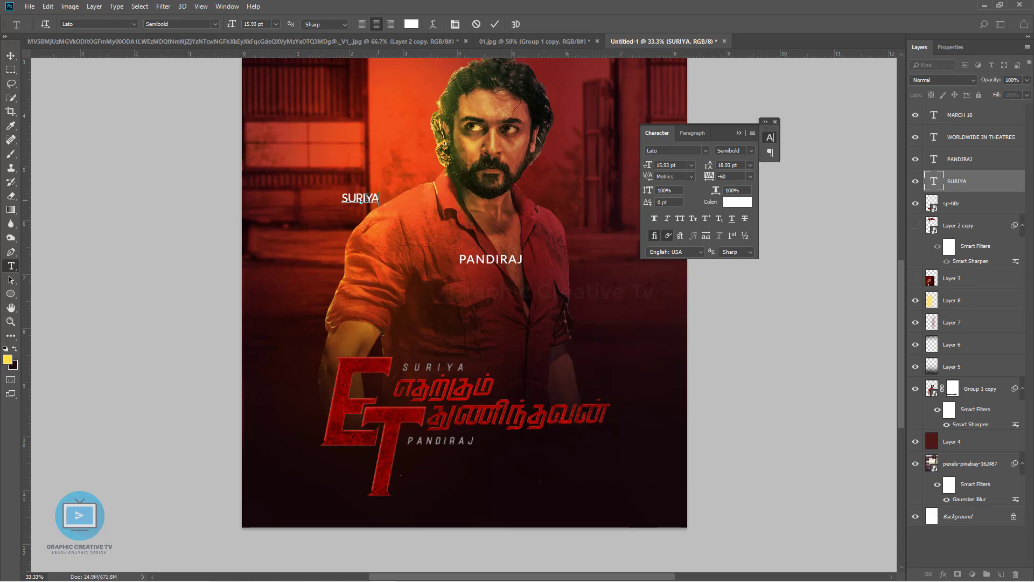
double_click(360, 198)
left_click(749, 178)
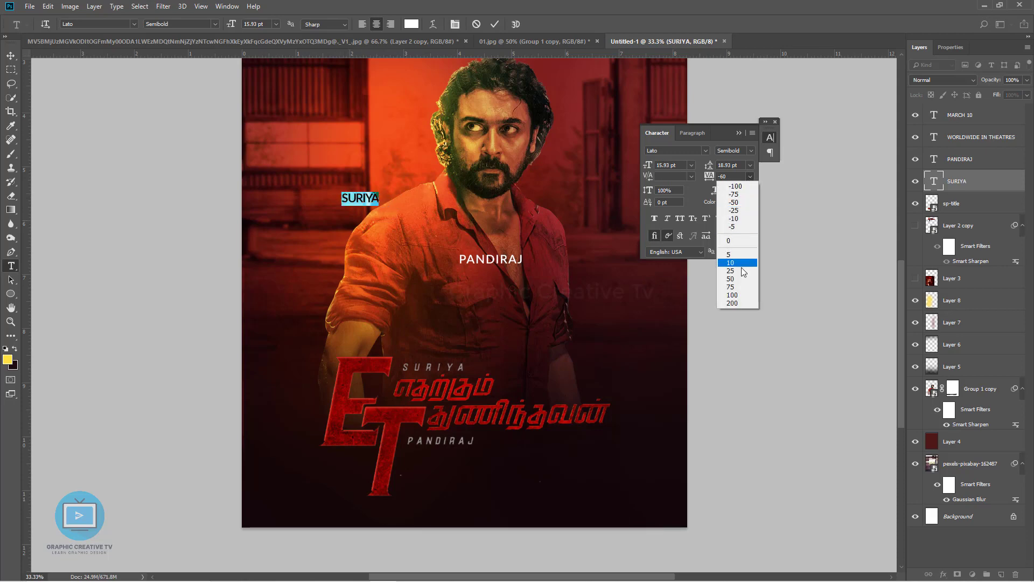
left_click(732, 279)
left_click(10, 55)
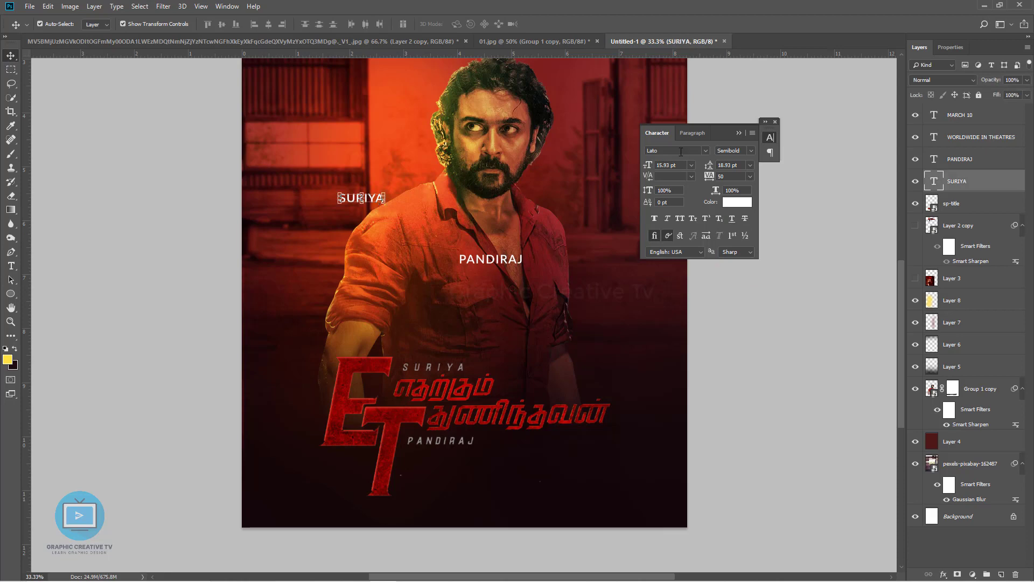
Step: Change the SURIYA text's font to Gilroy-Medium and apply faux italic
type("gi")
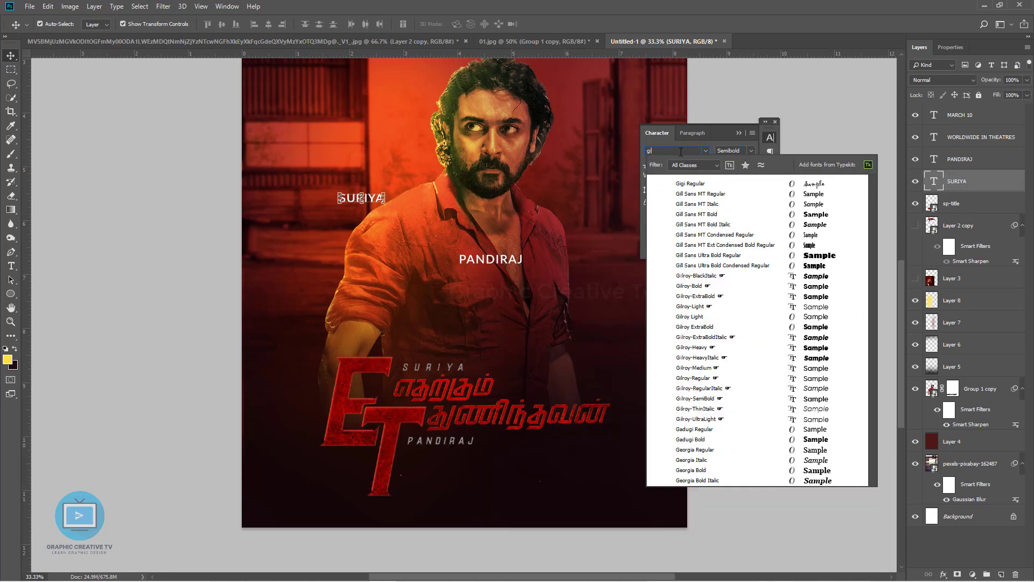
left_click(708, 369)
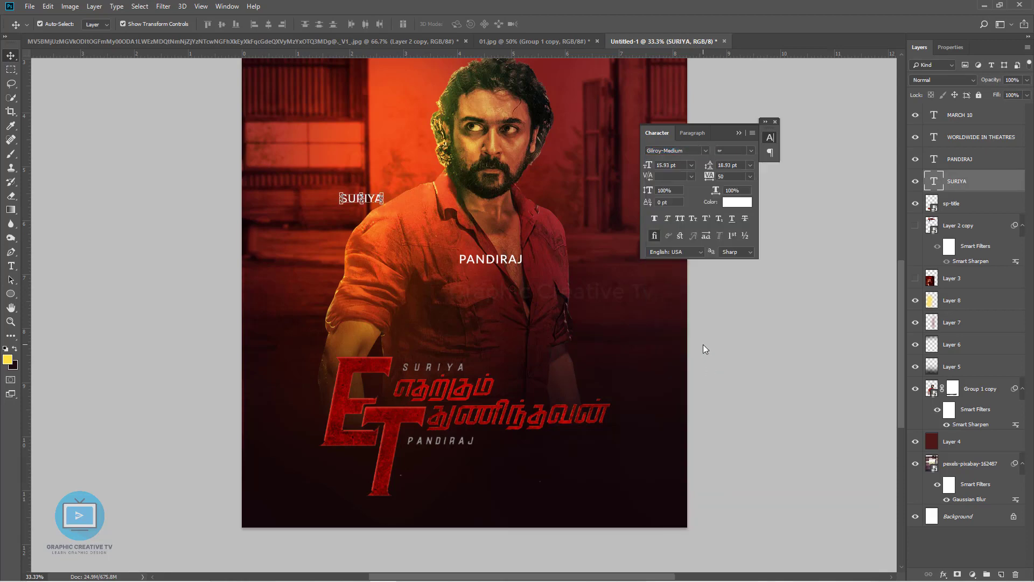
left_click(668, 218)
left_click(736, 300)
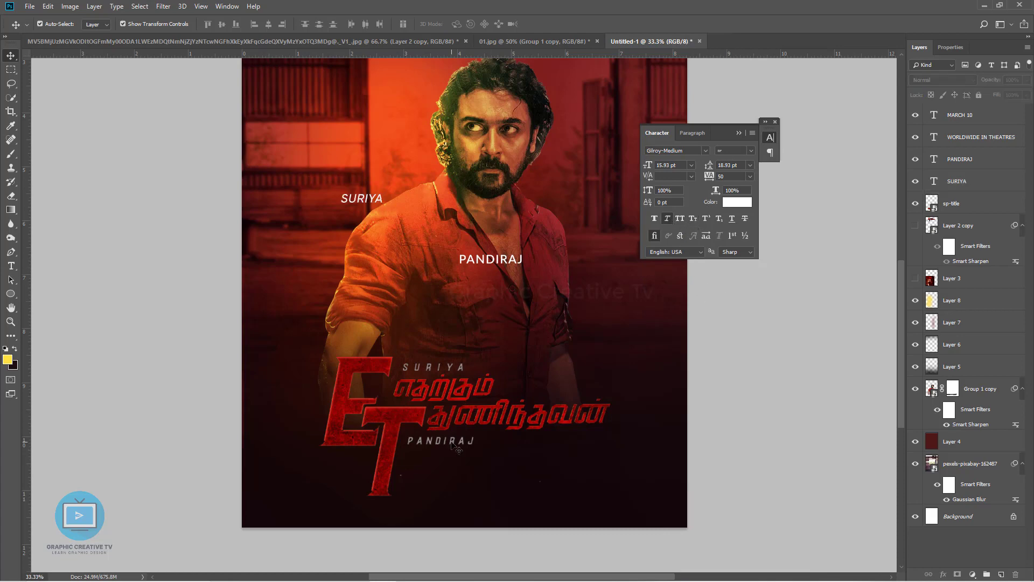
Step: Hide the built-in SURIYA and PANDIRAJ lettering of the sp-title artwork with a layer mask made from rectangular selections
left_click(454, 445)
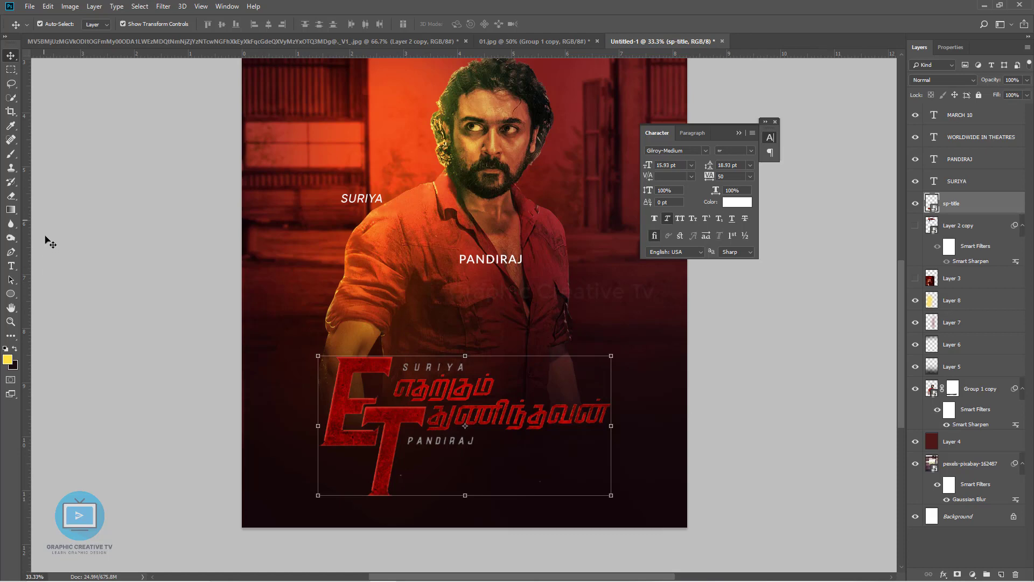
key("m")
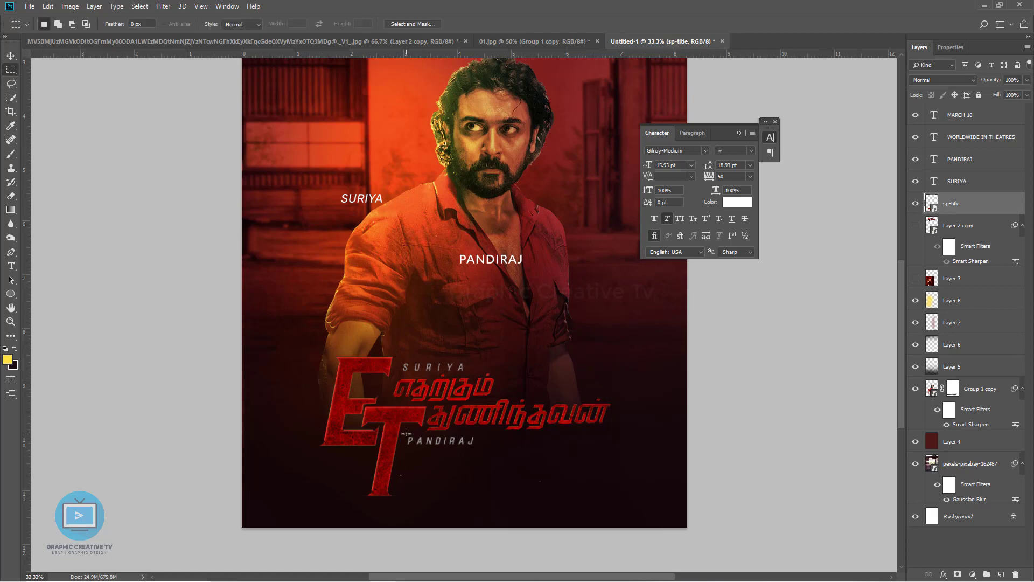
left_click_drag(406, 433, 491, 457)
mouse_move(403, 355)
left_mouse_down()
mouse_move(510, 381)
mouse_move(472, 374)
left_mouse_up()
left_click(958, 575)
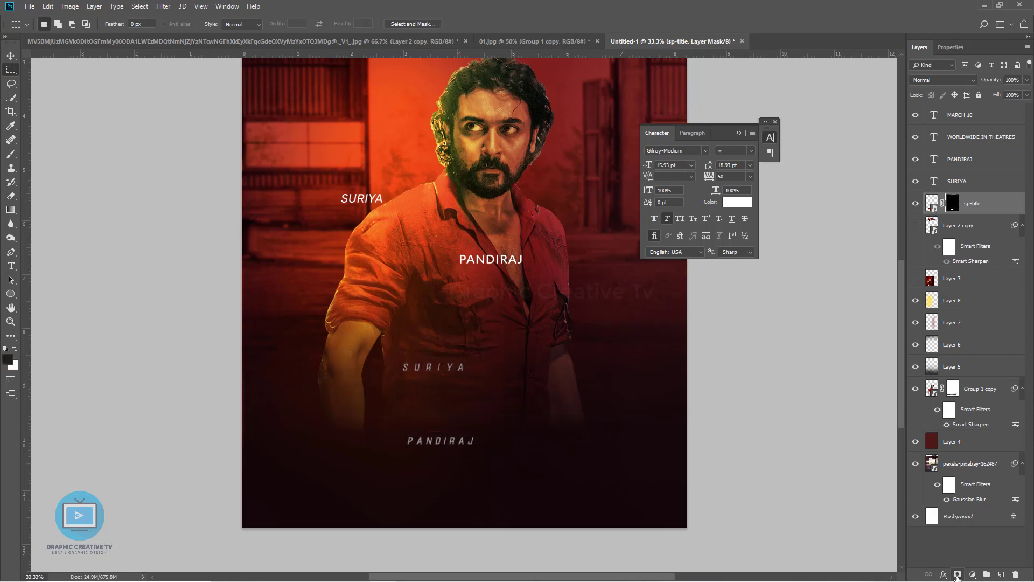
key("ctrl+z")
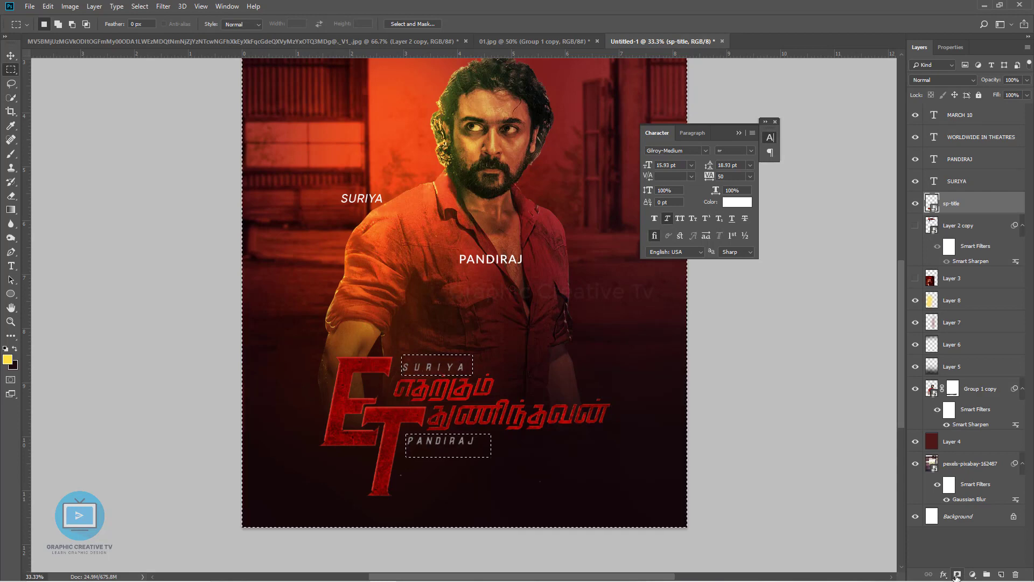
key("ctrl+shift+i")
left_click(957, 574)
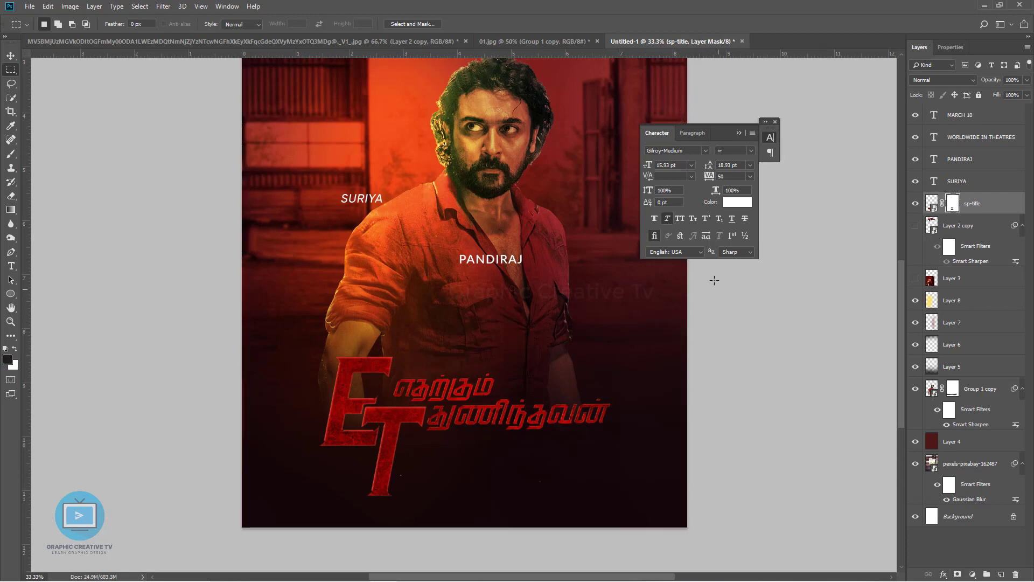
key("v")
left_click(28, 85)
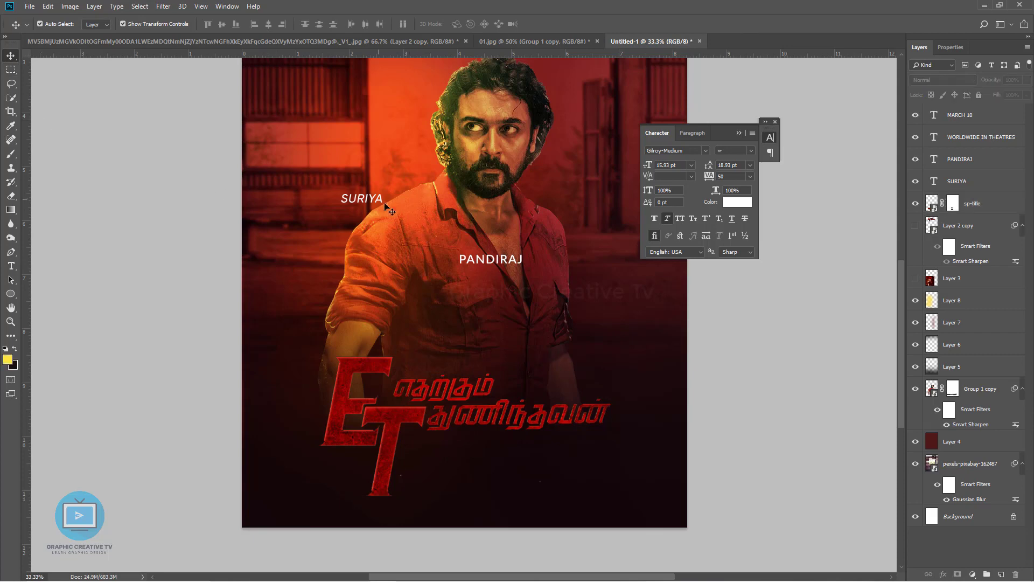
Step: Place the SURIYA text above the Tamil title, set its tracking to 200 and scale it down to 12.46 pt
left_click_drag(374, 197, 432, 370)
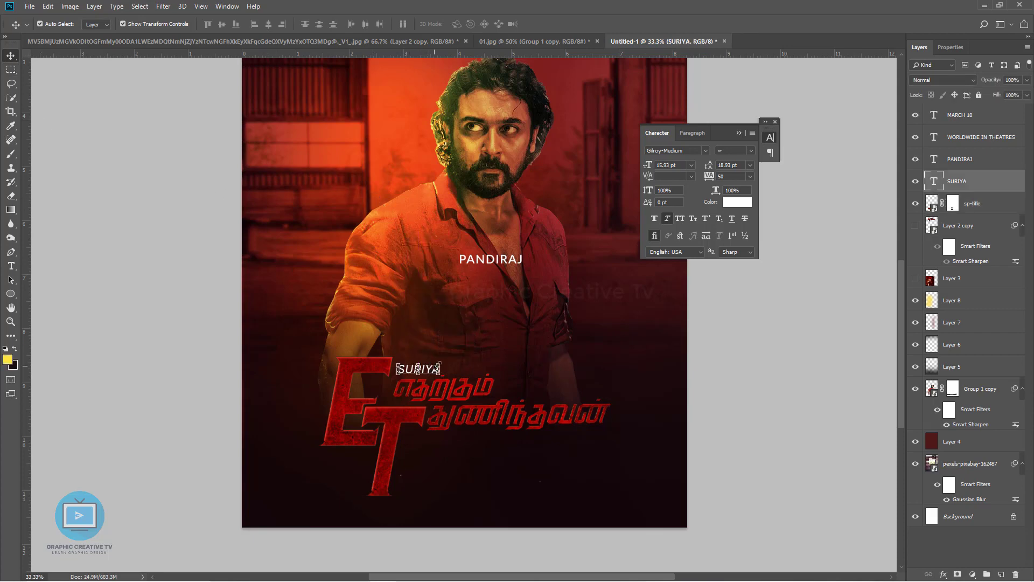
left_click(749, 176)
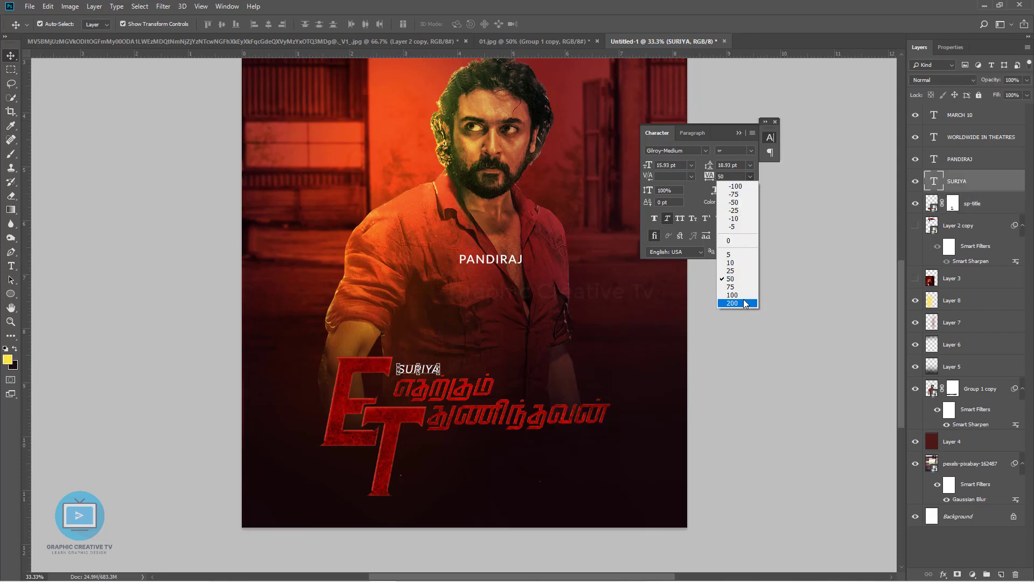
left_click(737, 301)
left_click(745, 316)
left_click_drag(440, 370, 439, 362)
key("Return")
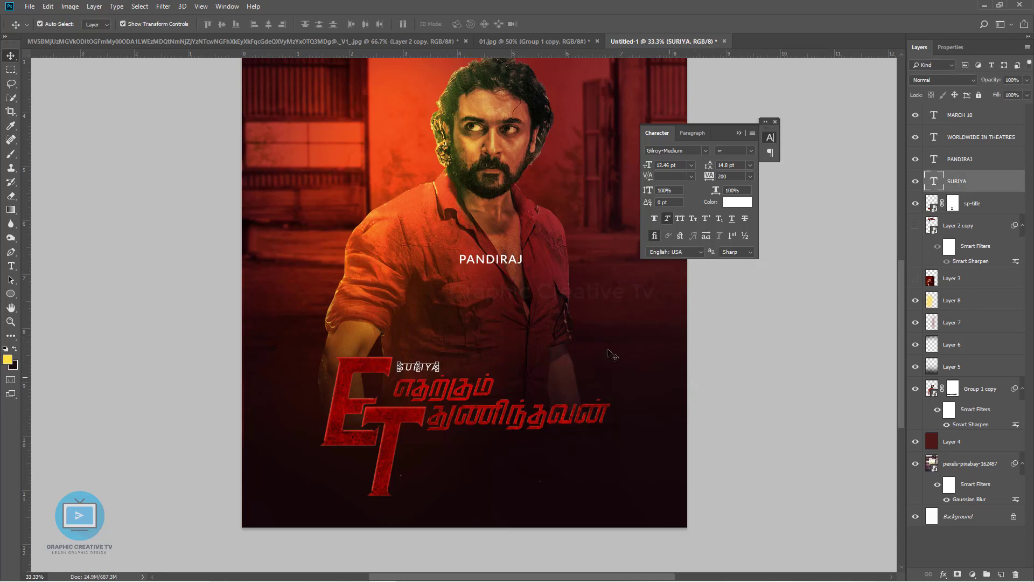
Step: Place PANDIRAJ below the Tamil title with tracking 200, and set the SURIYA text's size to 13 pt
left_click_drag(490, 260, 454, 443)
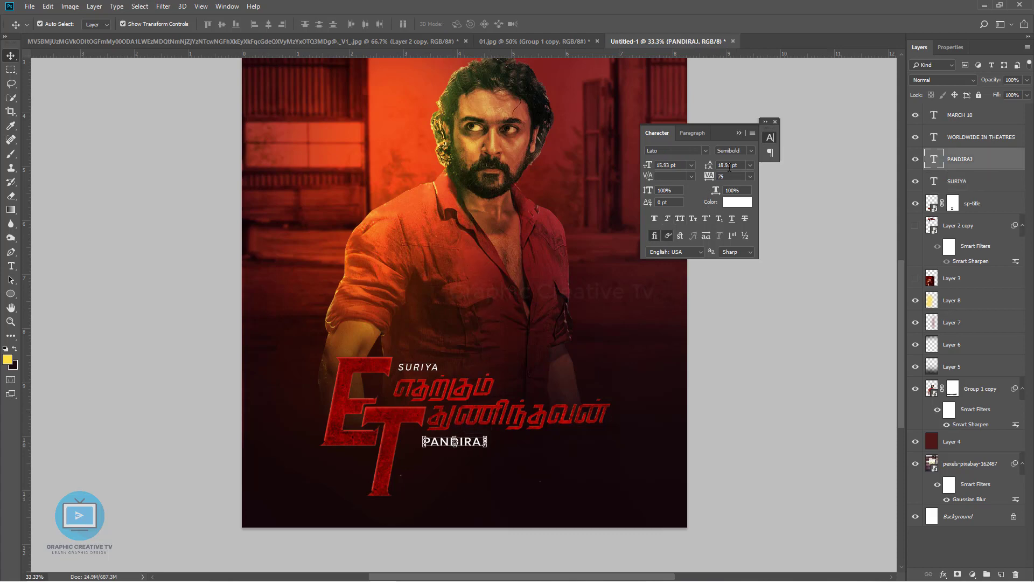
left_click(750, 178)
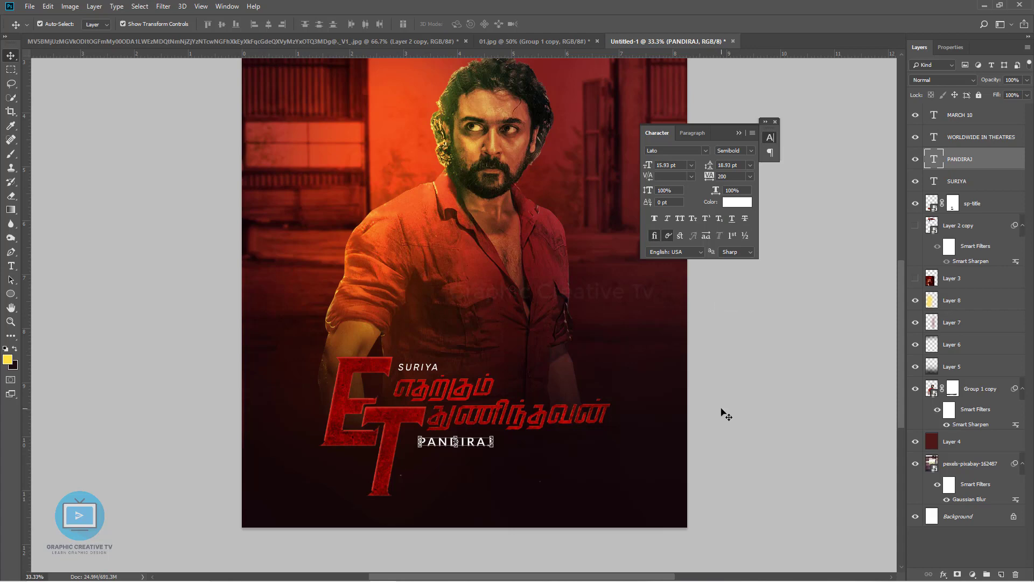
left_click(430, 371)
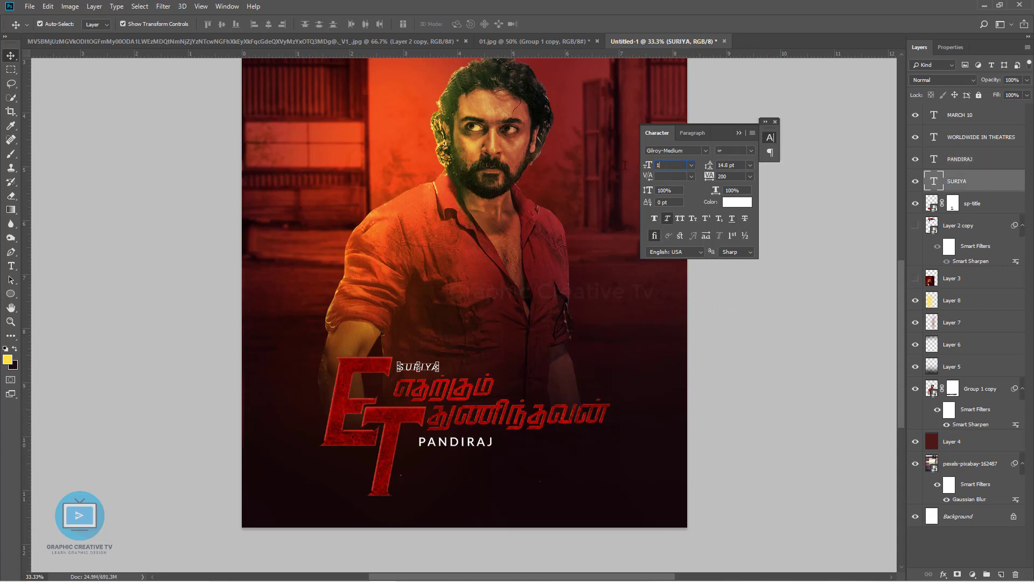
type("13")
key("Return")
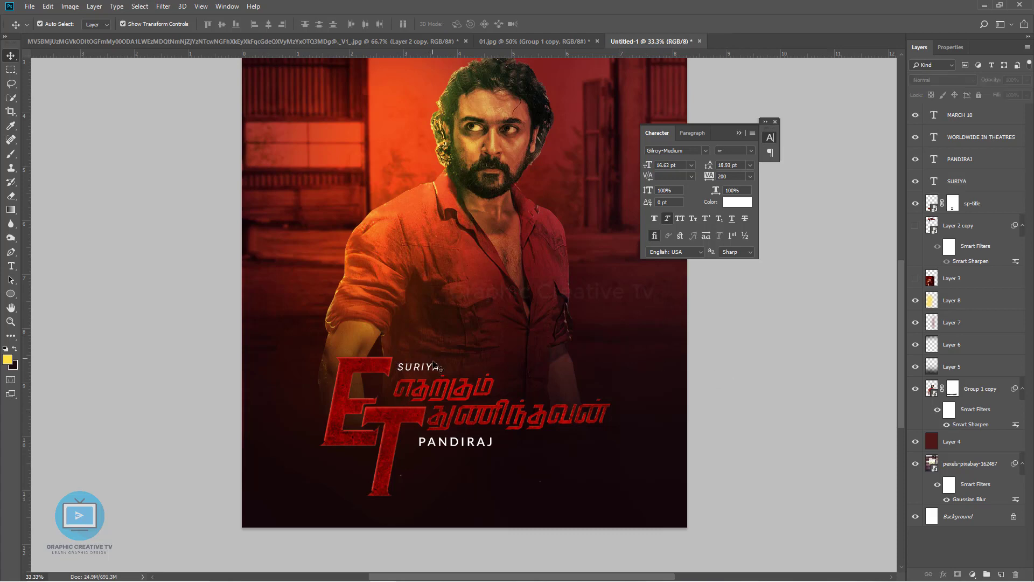
left_click_drag(437, 378, 439, 379)
Step: Make PANDIRAJ faux italic at 13 pt and align it just beneath the second line of the Tamil title
left_click_drag(465, 444, 476, 445)
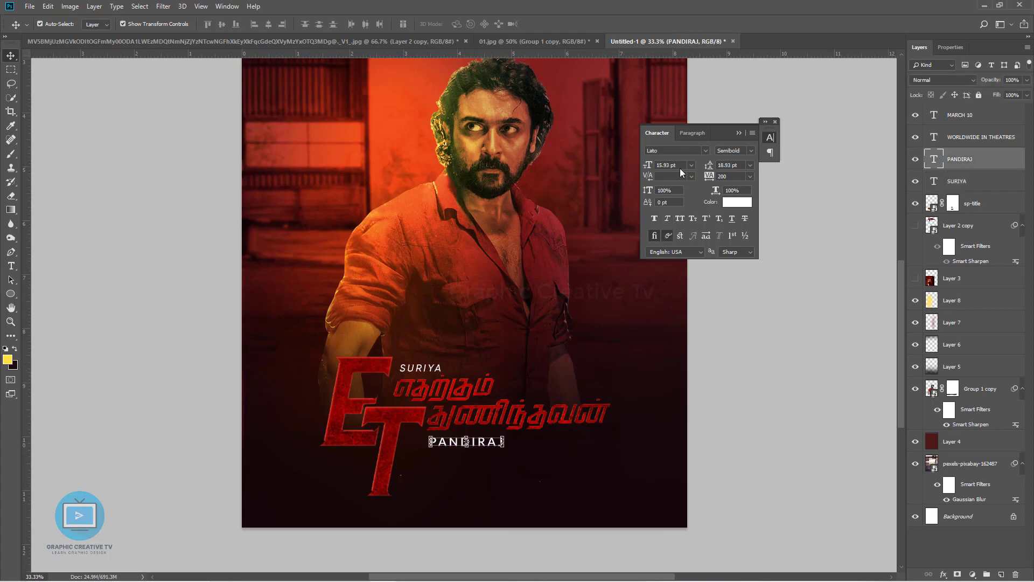
left_click(667, 217)
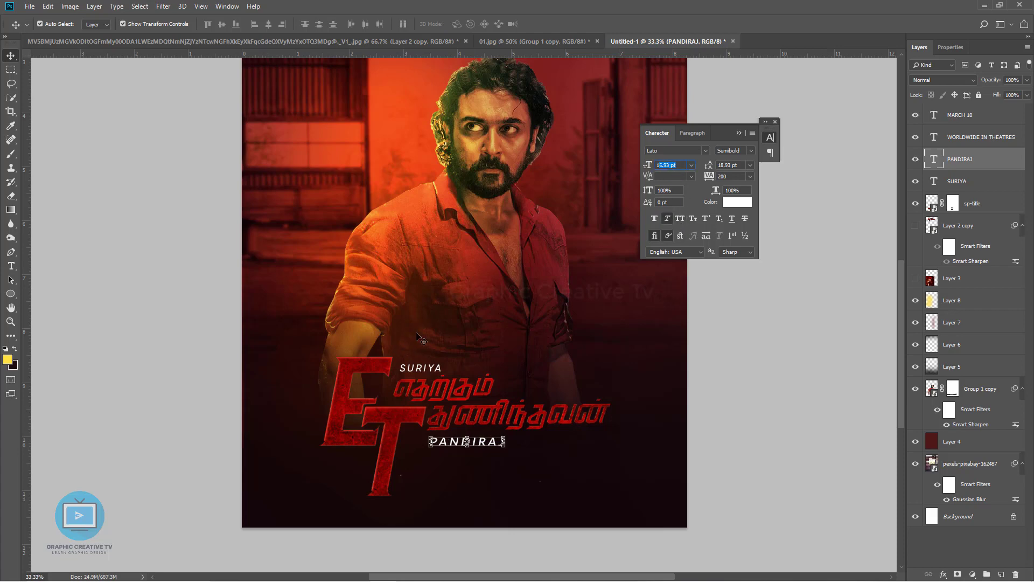
type("13")
key("Return")
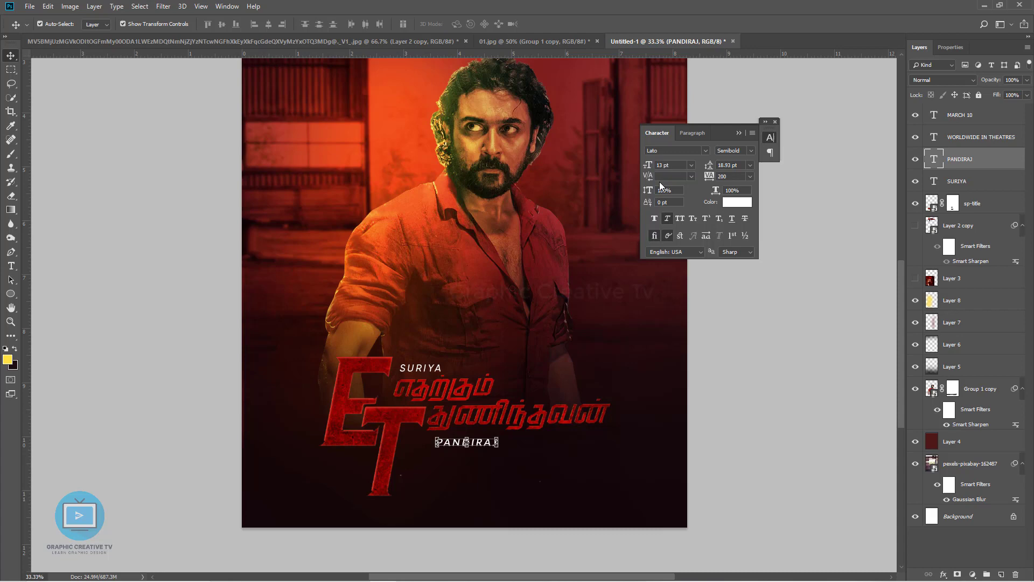
left_click(715, 412)
left_click_drag(465, 443, 456, 441)
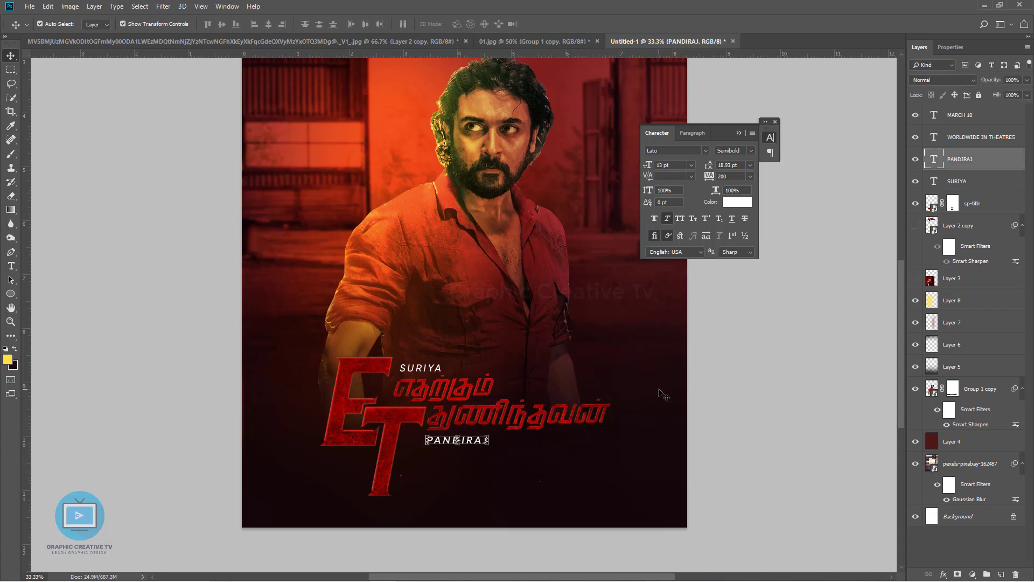
left_click(765, 372)
Step: Try moving the WORLDWIDE IN THEATRES and MARCH 10 lines together down to the poster's lower edge
left_click(420, 371)
key("ctrl+minus")
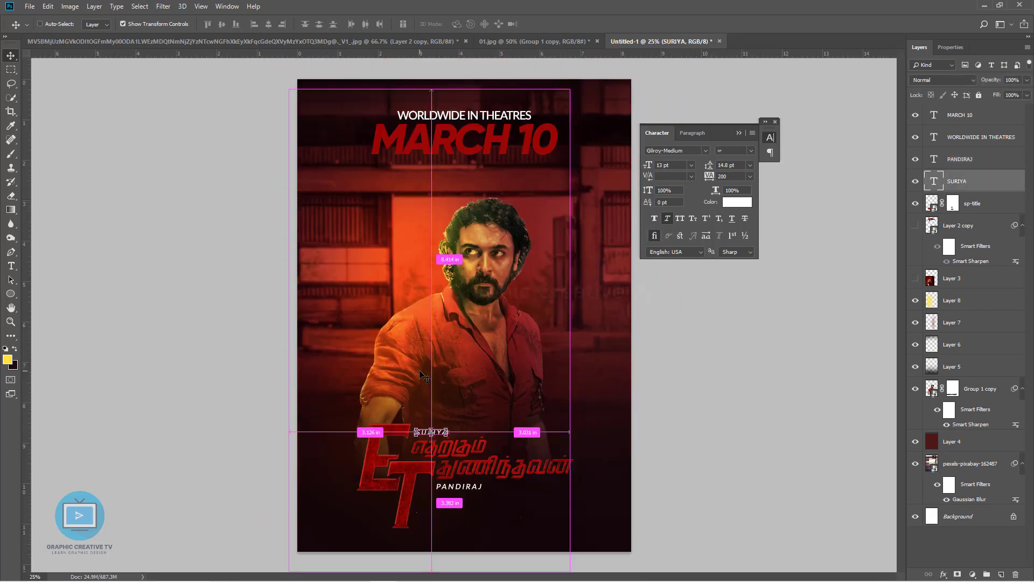
left_click(681, 332, "ctrl")
left_click(515, 117, "ctrl")
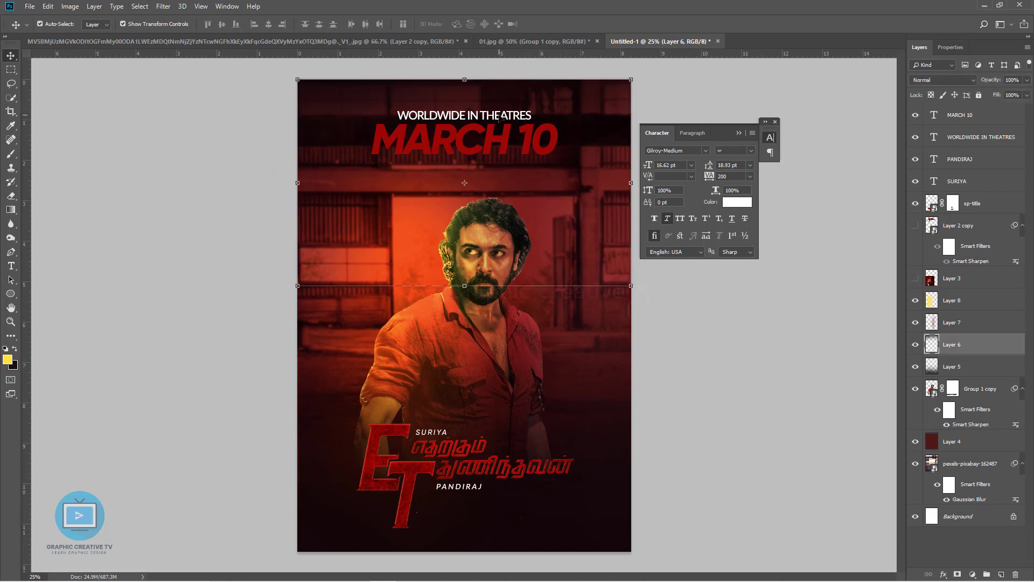
left_click(499, 118, "ctrl")
left_click(494, 139, "shift")
left_click_drag(493, 139, 532, 530)
key("ctrl+z")
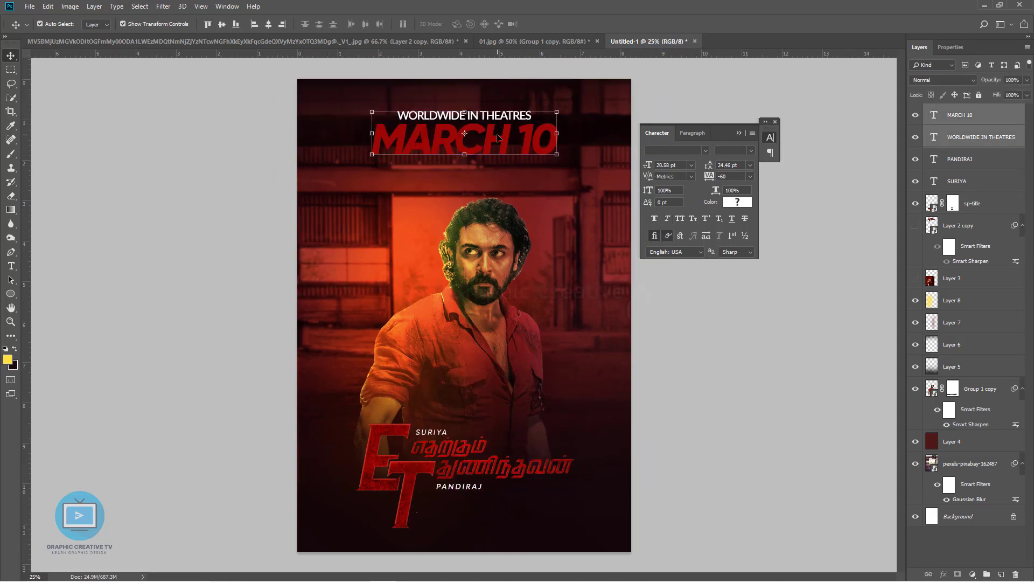
Step: Try swapping the title and its two names with the release lines at the poster's top, and undo the swap
left_click(440, 436)
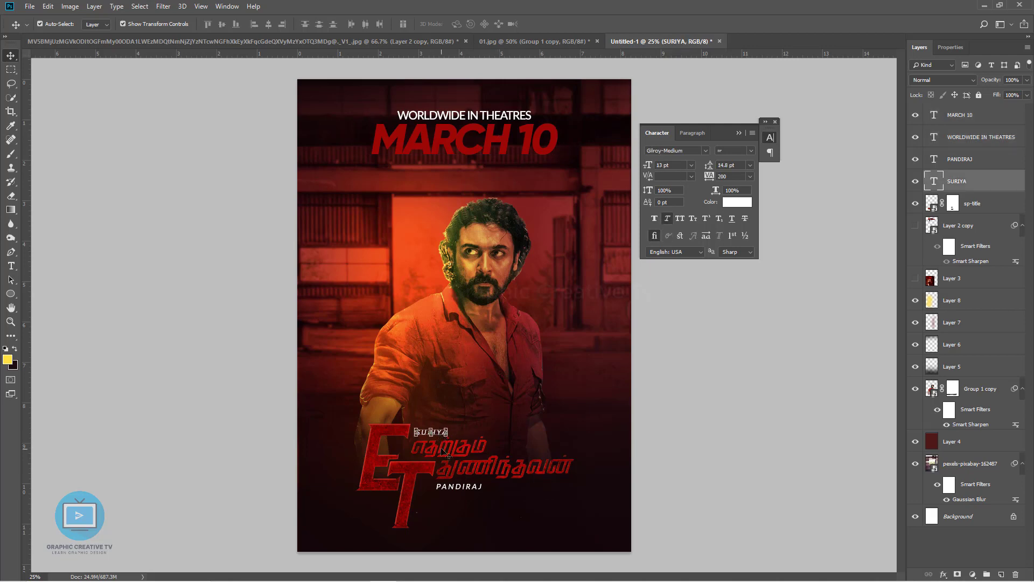
left_click(438, 467, "shift")
left_click(453, 487, "shift")
mouse_move(452, 490)
left_mouse_down()
mouse_move(452, 129)
mouse_move(459, 492)
left_mouse_up()
left_click(454, 119)
left_click(455, 143, "shift")
key("ctrl+z")
key("ctrl+z")
key("ctrl+z")
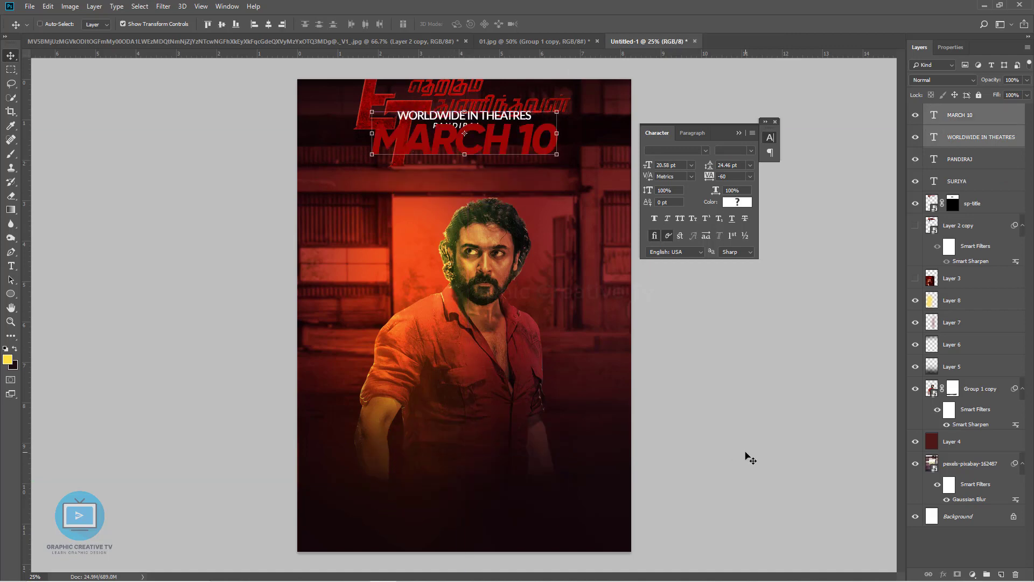
key("ctrl+alt+z")
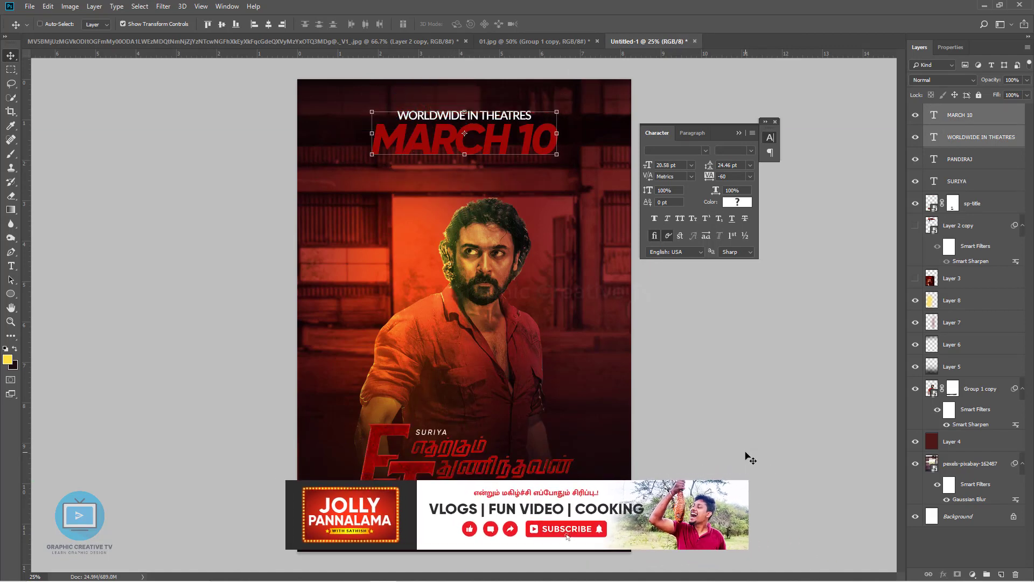
Step: Move the PANDIRAJ text slightly lower beneath the Tamil title
left_click_drag(464, 489, 456, 486)
left_click(432, 432)
left_click(472, 494)
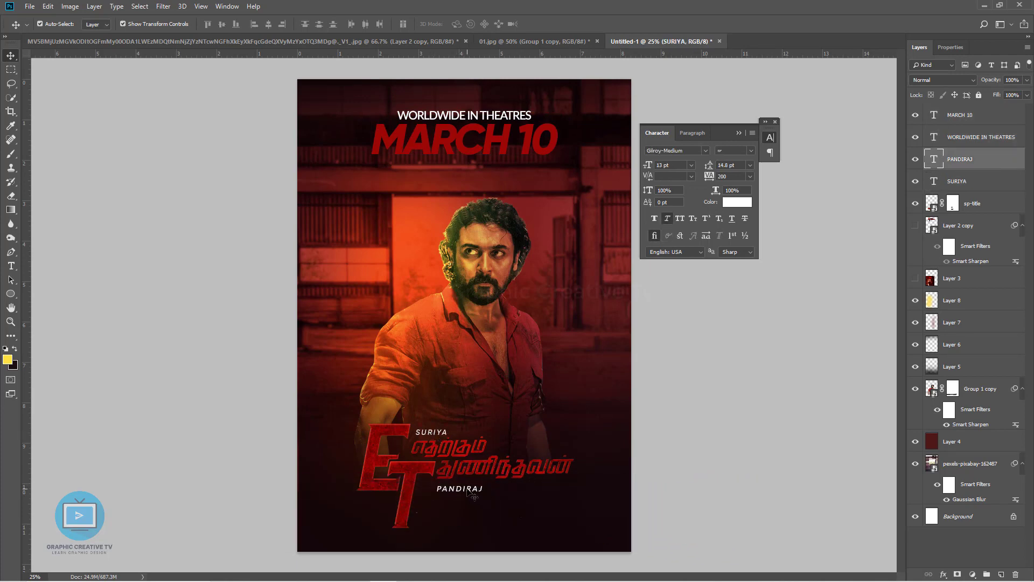
Step: Change the MARCH 10 text to the Gilroy-Heavy font and apply faux italic
left_click(507, 139)
left_click(504, 150)
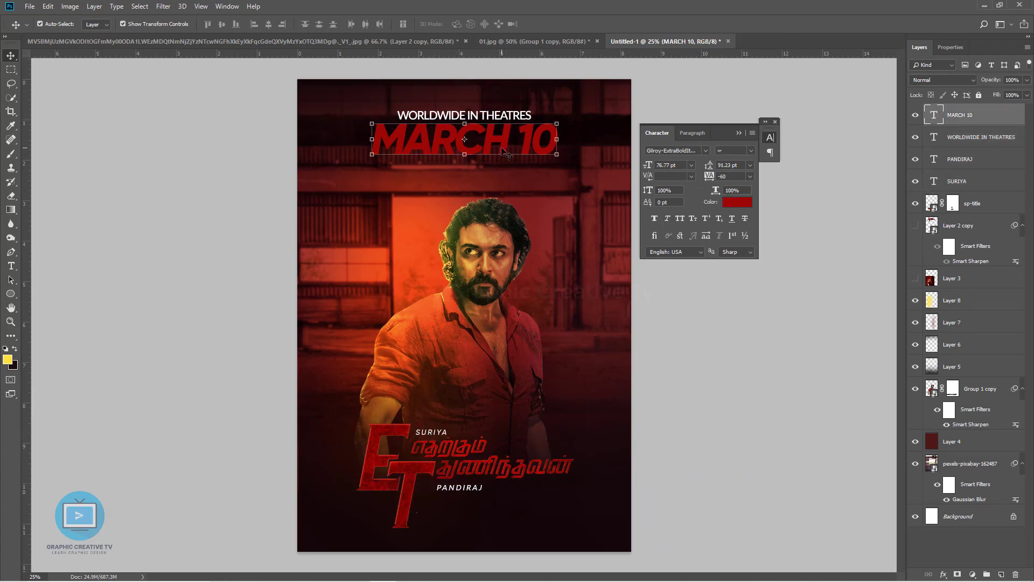
left_click(705, 151)
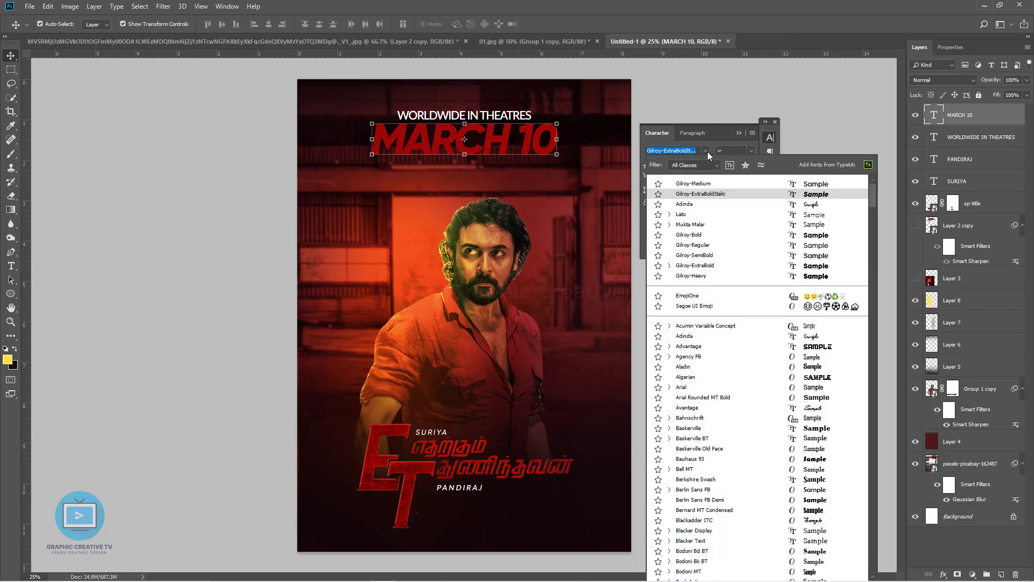
left_click(709, 276)
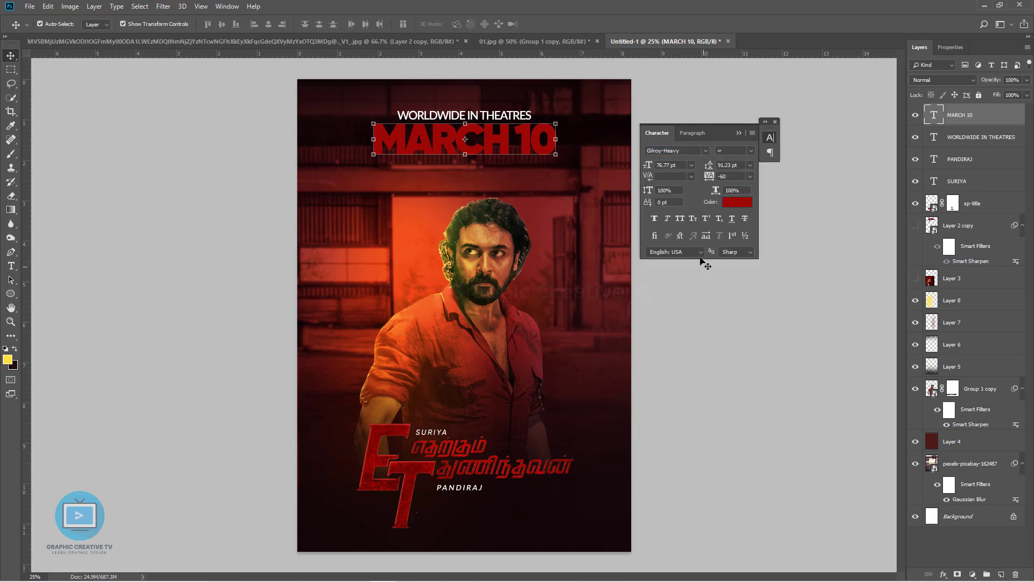
left_click(671, 217)
left_click(695, 320)
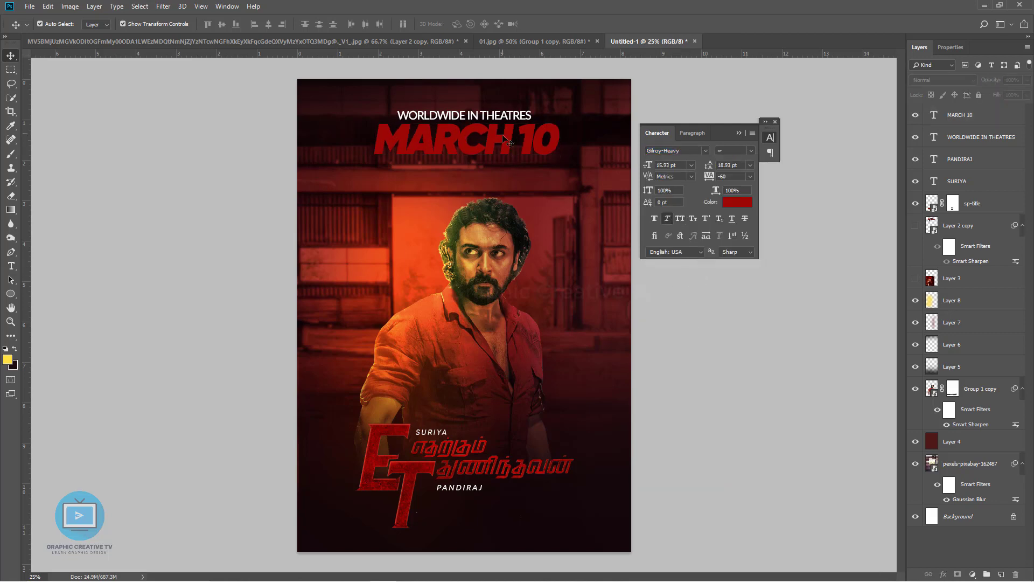
Step: Recolour the WORLDWIDE IN THEATRES text with the red sampled from MARCH 10
left_click(505, 117)
left_click(737, 202)
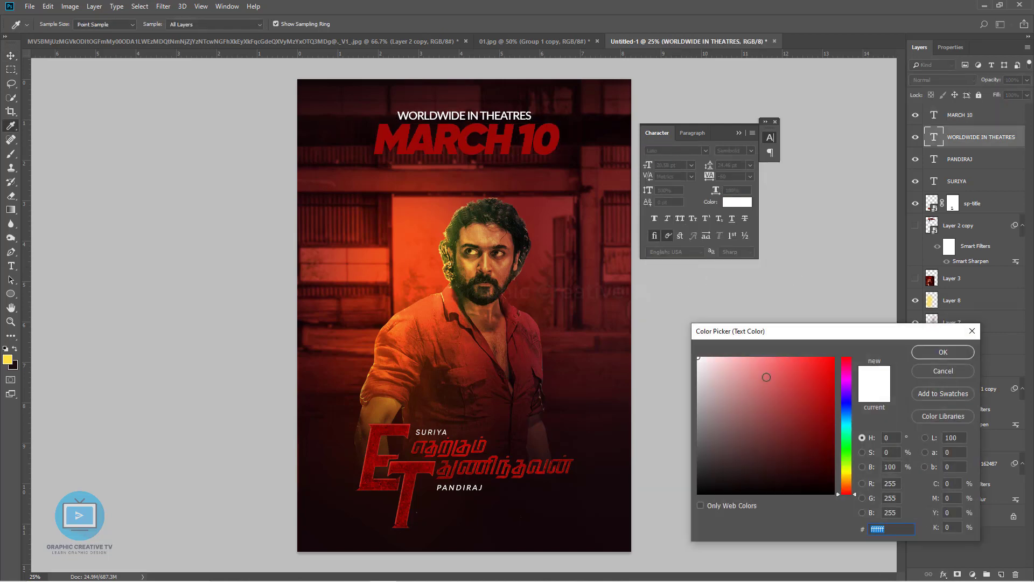
left_click(537, 135)
left_click(943, 352)
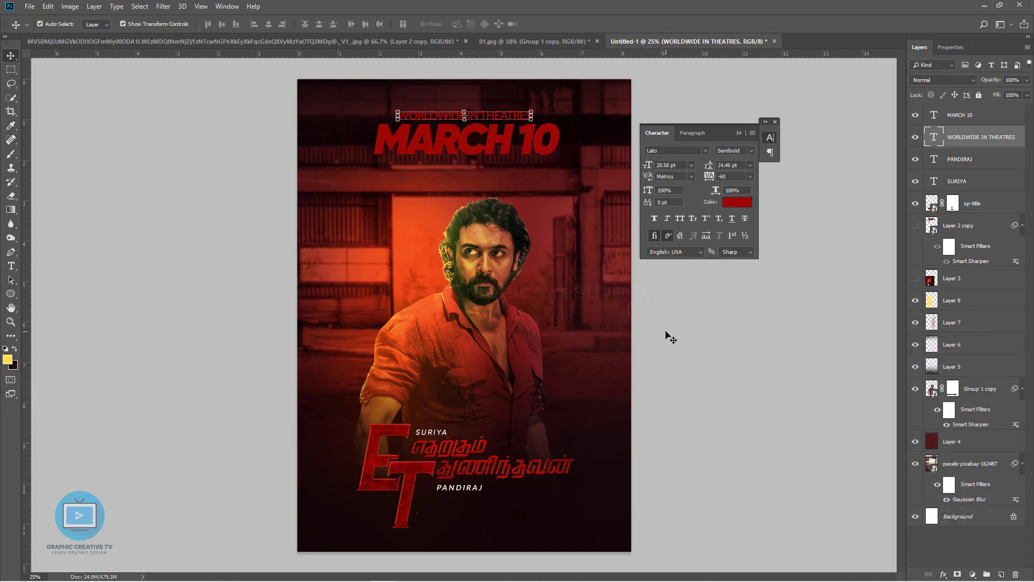
Step: Convert the MARCH 10 text to a smart object and add 8.69% Gaussian noise to it
left_click(466, 139)
left_click(168, 8)
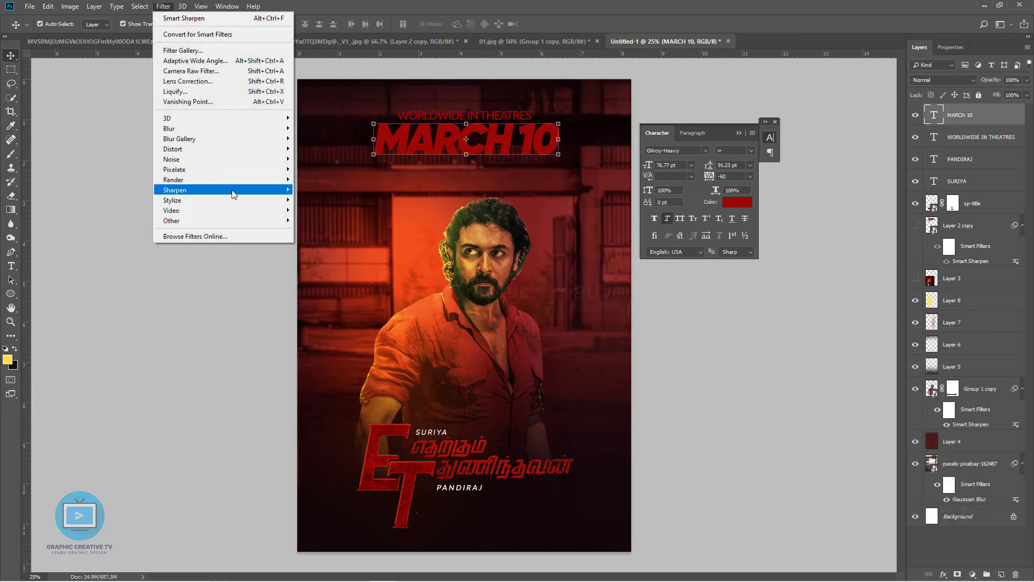
mouse_move(228, 160)
left_click(349, 159)
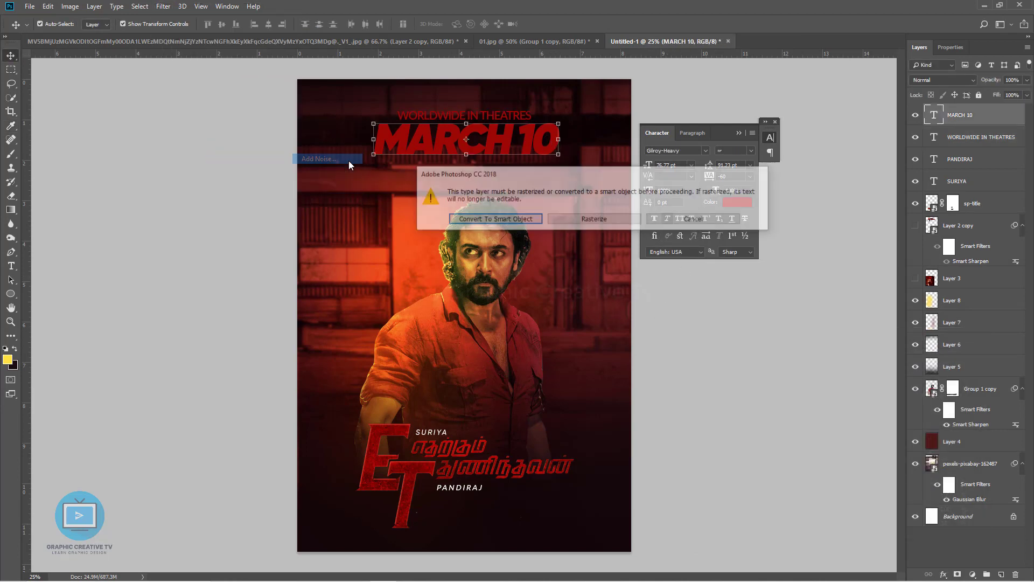
left_click(483, 217)
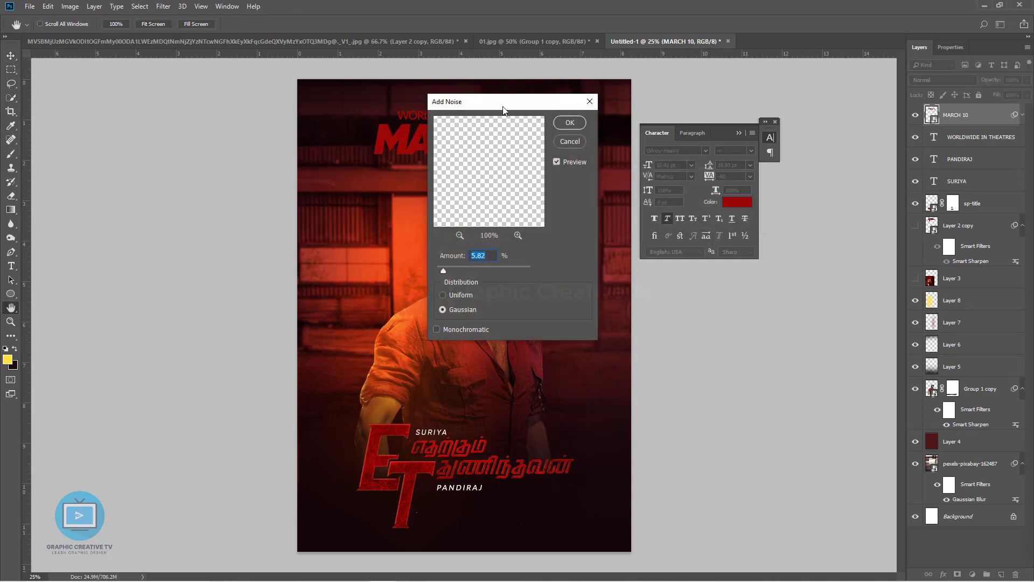
left_click_drag(504, 104, 750, 218)
mouse_move(690, 387)
left_mouse_down()
mouse_move(729, 388)
mouse_move(692, 386)
left_mouse_up()
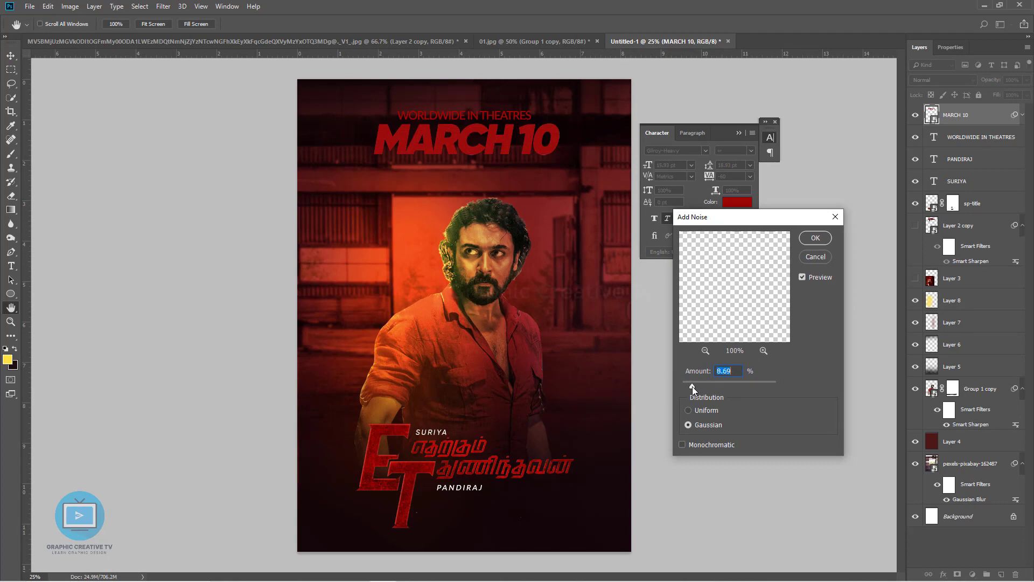
left_click(817, 237)
Step: Centre the WORLDWIDE IN THEATRES and MARCH 10 lines horizontally on the canvas, and clear the selection
left_click(503, 115)
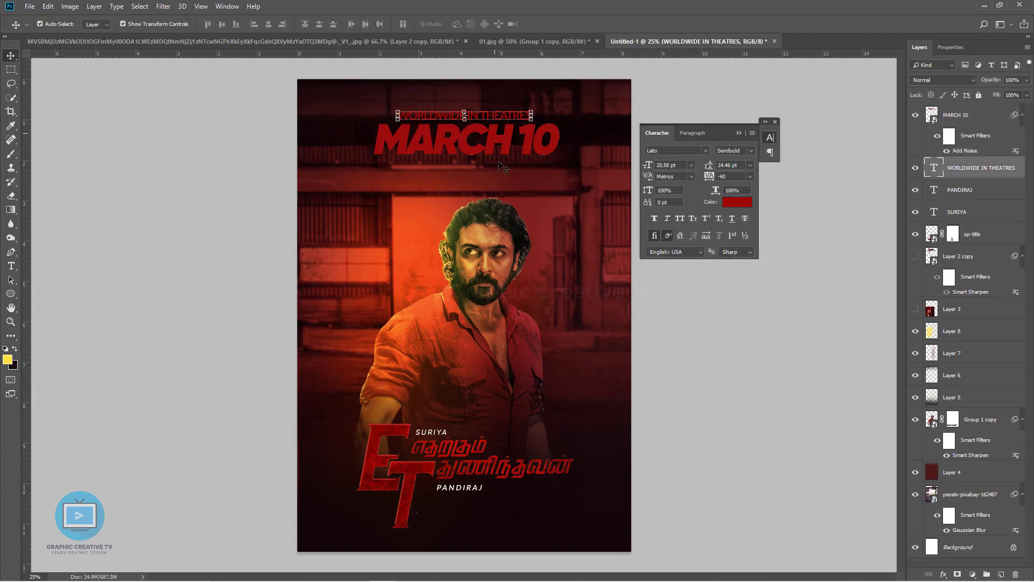
left_click(684, 405)
left_click(467, 116)
left_click(466, 145, "shift")
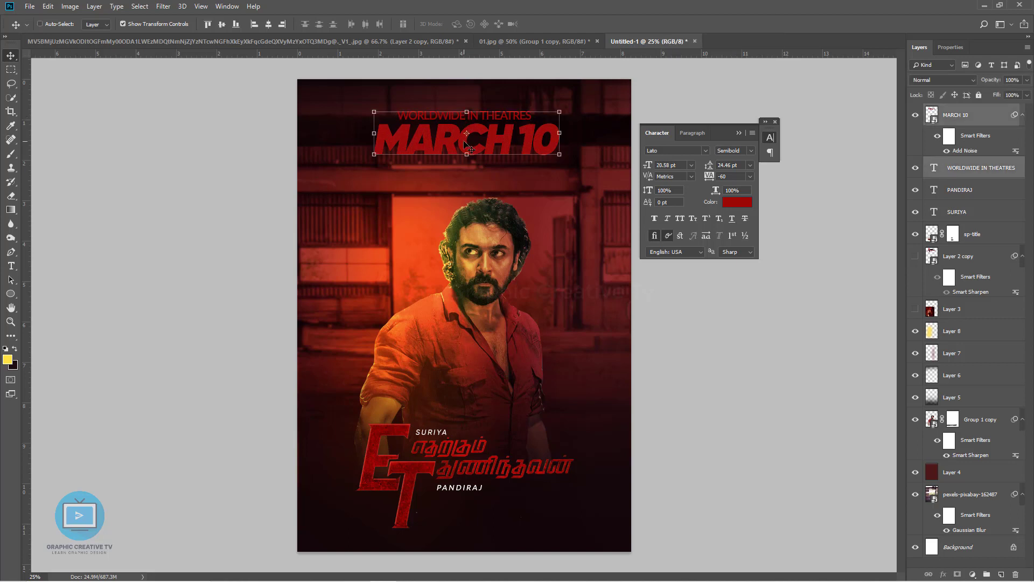
key("ctrl+a")
left_click(269, 23)
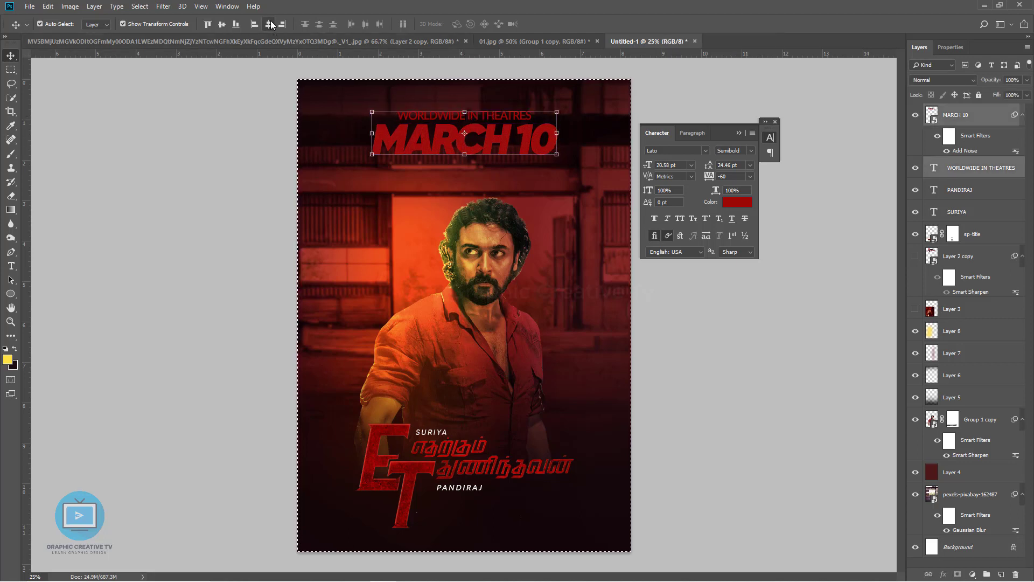
left_click(735, 379)
key("ctrl+d")
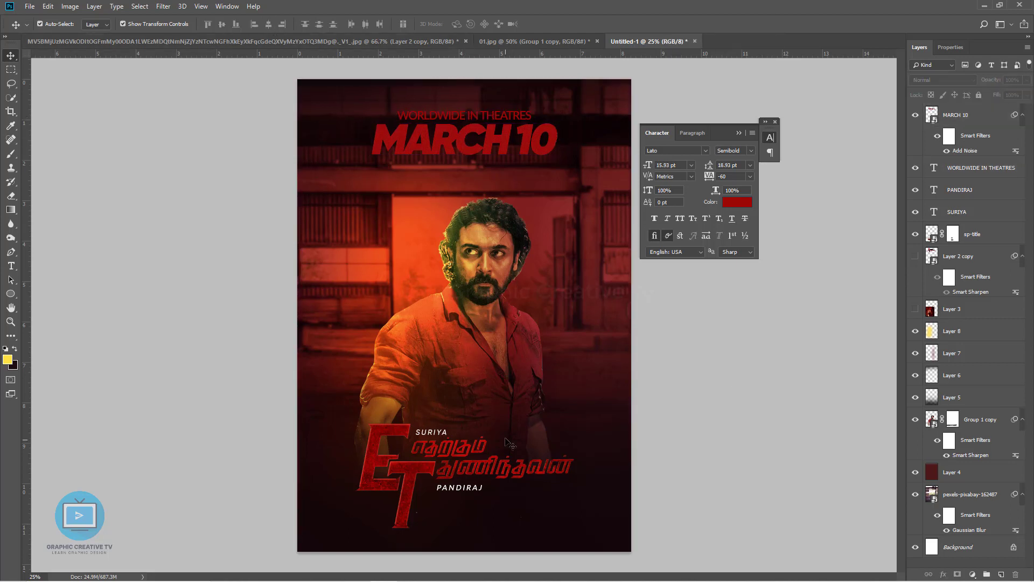
Step: Move the WORLDWIDE IN THEATRES and MARCH 10 lines together slightly lower, keeping them above the man's head
left_click(440, 440)
left_click(473, 492)
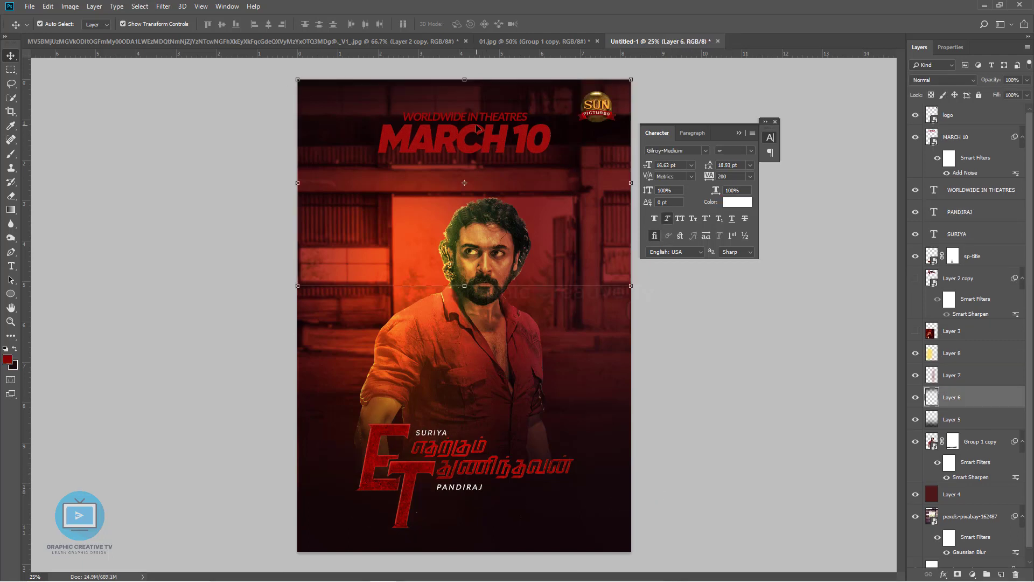
left_click(489, 117)
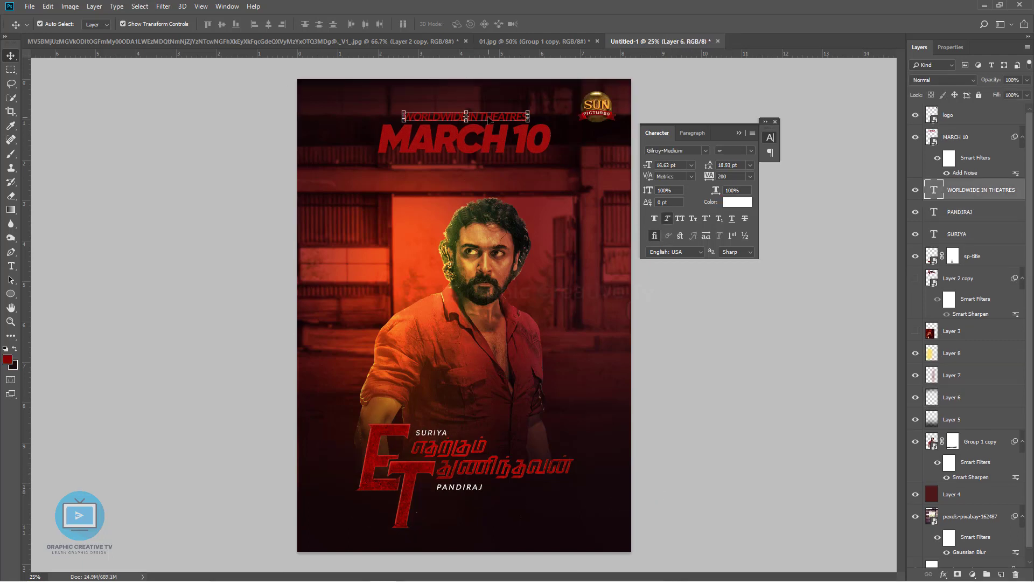
left_click(486, 125, "shift")
left_click_drag(486, 125, 486, 139)
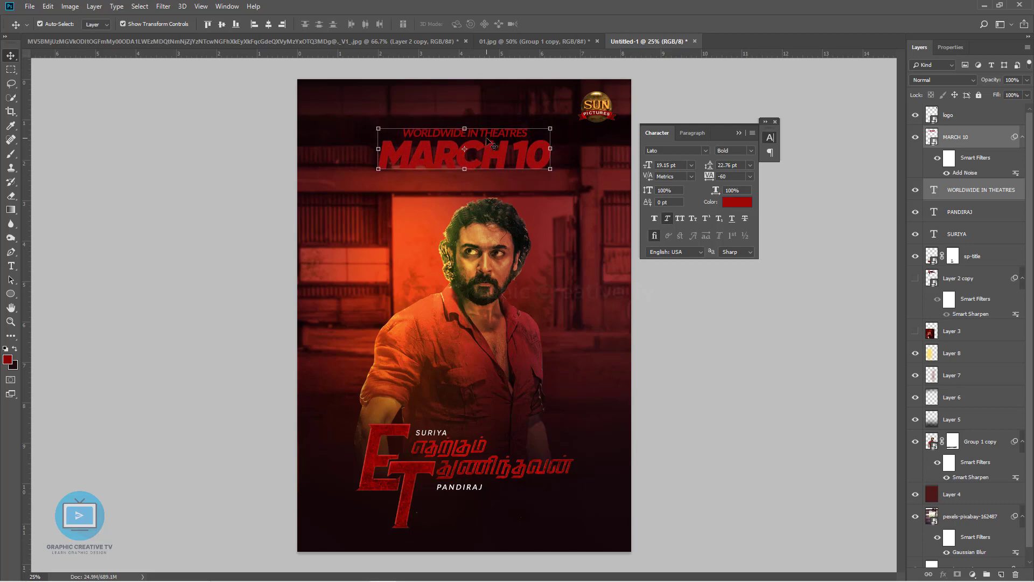
key("shift+Down")
key("shift+Down")
key("shift+Down")
key("shift+Up")
key("shift+Up")
Step: Stretch the dark gradient on Layer 6 downward until its lower edge reaches the man's chest
left_click(519, 99)
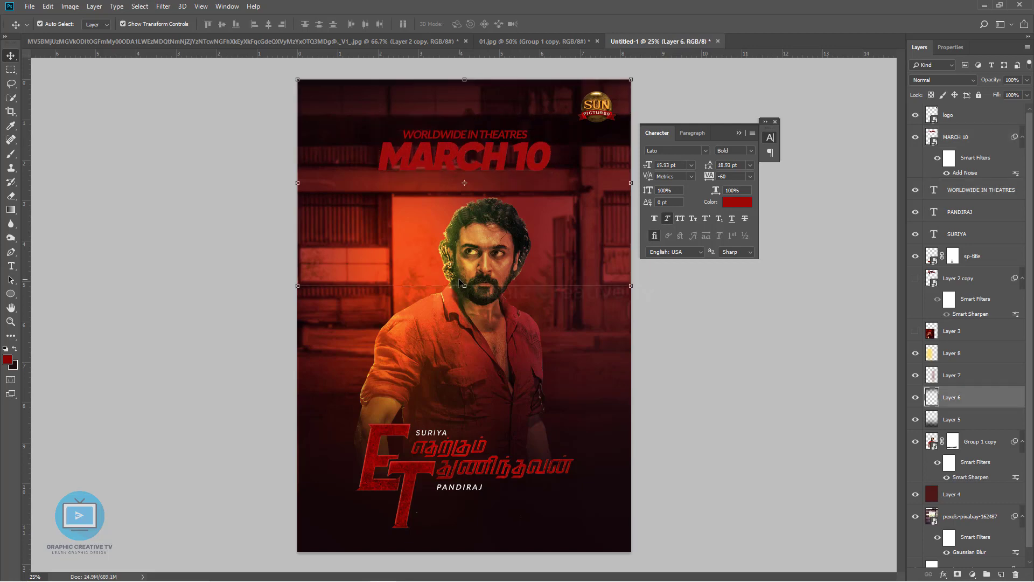
left_click_drag(460, 281, 461, 354)
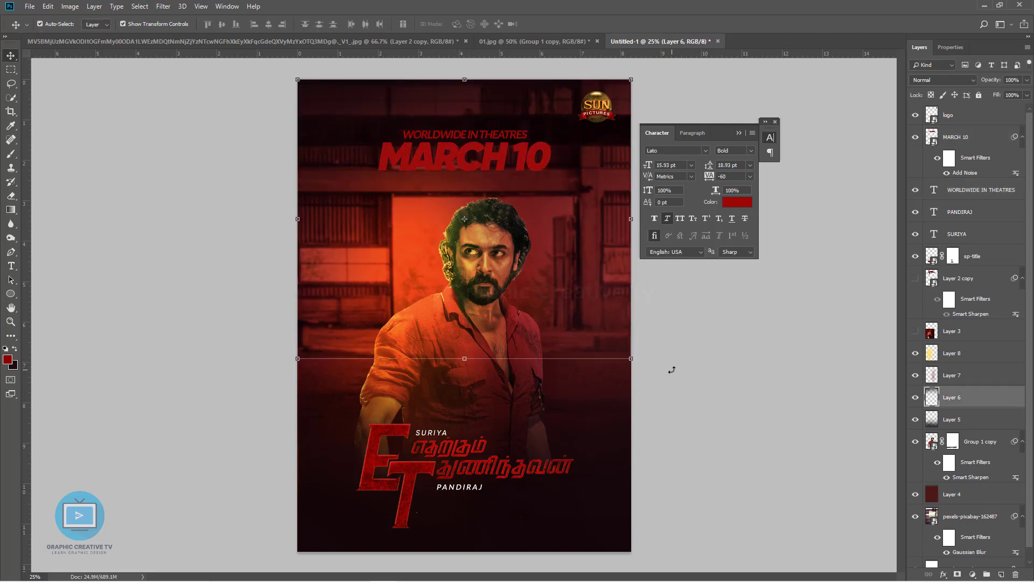
left_click(592, 299)
left_click(968, 517)
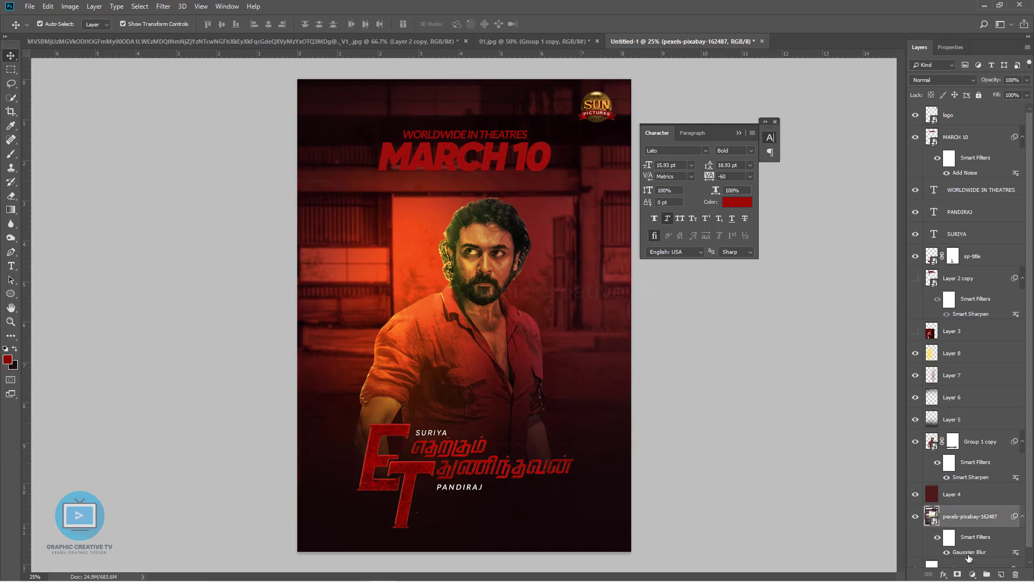
double_click(969, 552)
left_click_drag(182, 305, 192, 305)
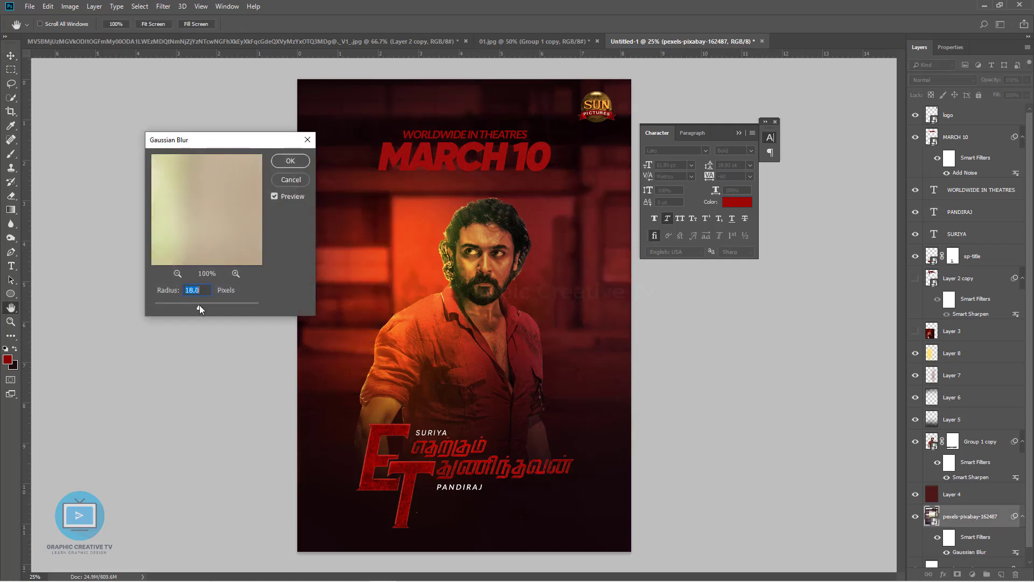
left_click(293, 183)
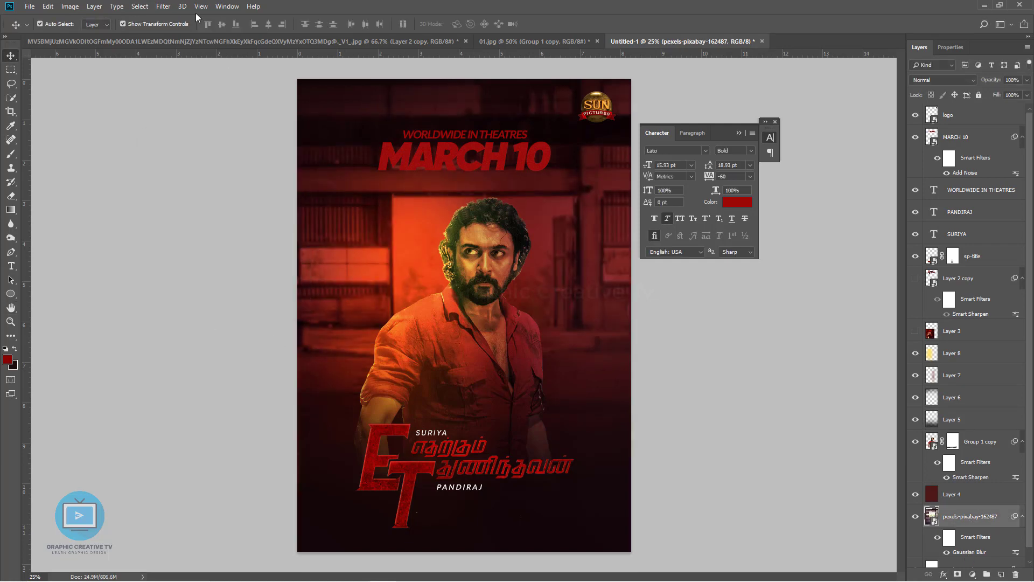
Step: Apply a Motion Blur to the pexels-pixabay-162487 background layer with a 3° angle and a 50-pixel distance
left_click(164, 6)
mouse_move(229, 129)
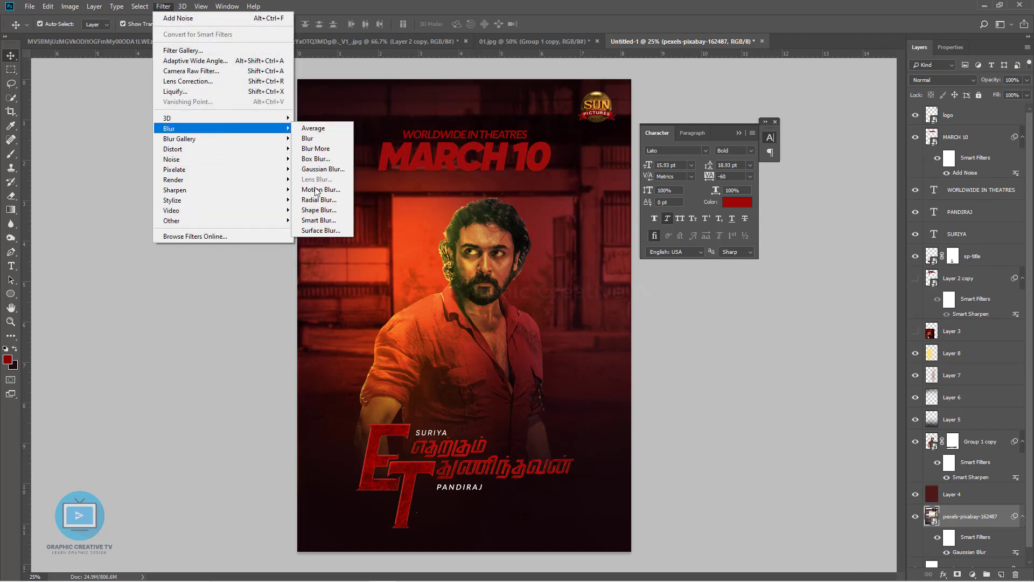
left_click(318, 190)
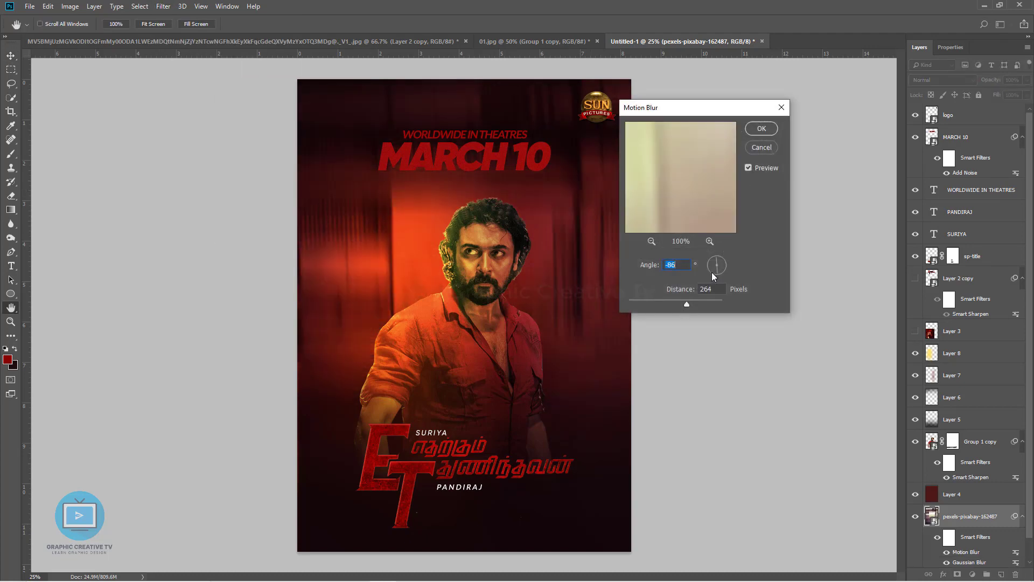
left_click_drag(712, 272, 731, 268)
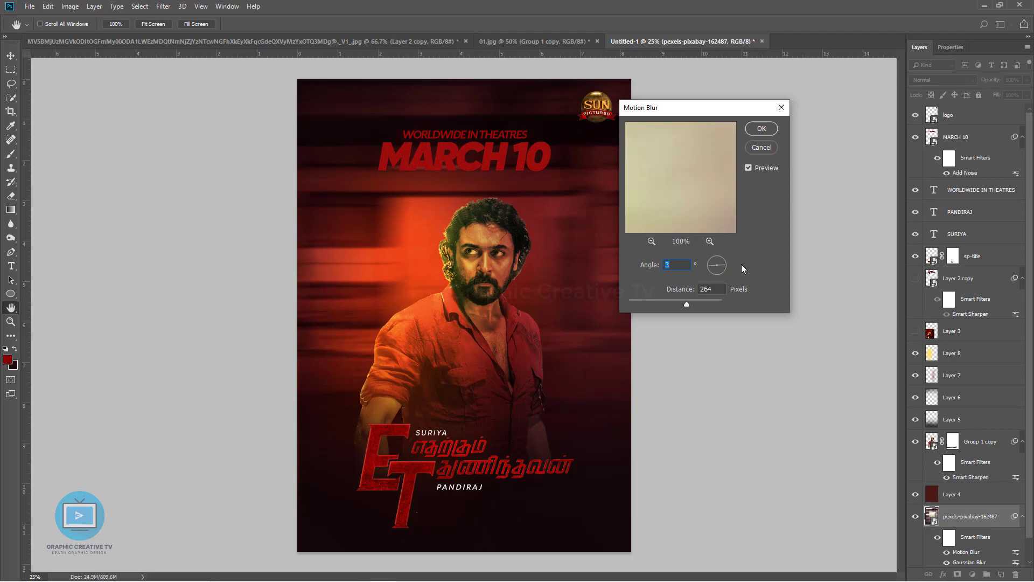
mouse_move(660, 302)
left_mouse_down()
mouse_move(642, 303)
mouse_move(654, 302)
left_mouse_up()
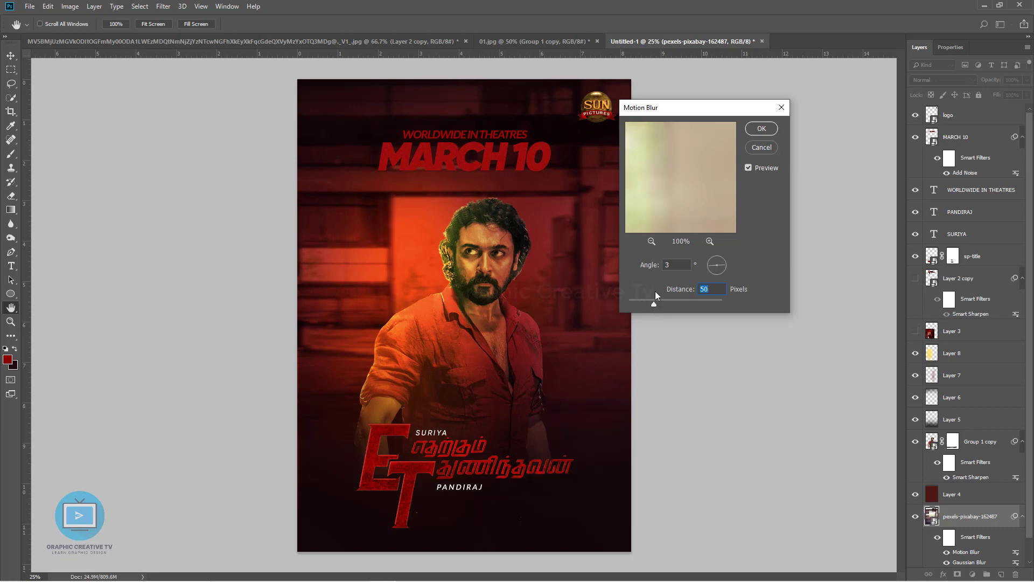
left_click(753, 132)
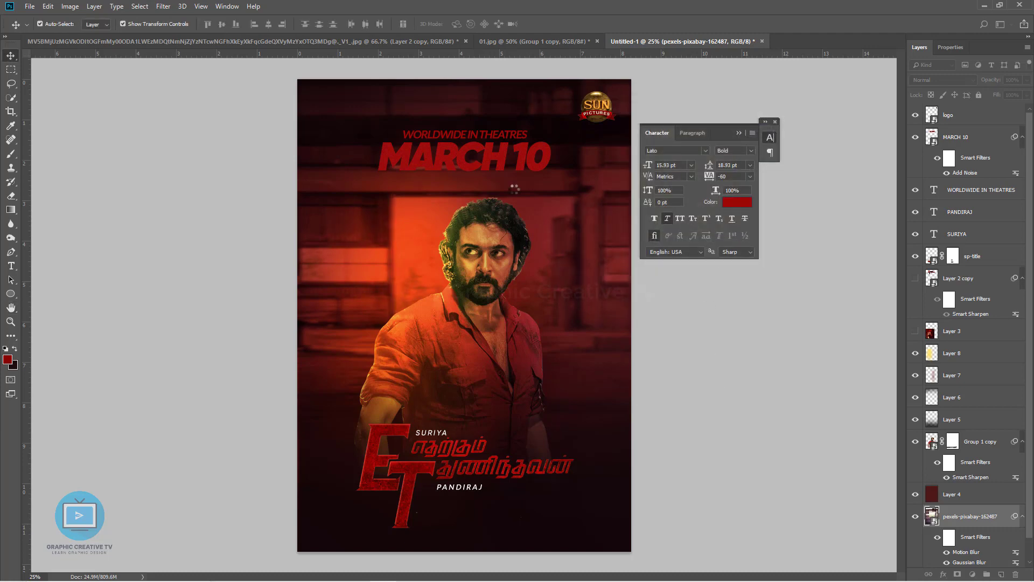
left_click(514, 189)
mouse_move(506, 572)
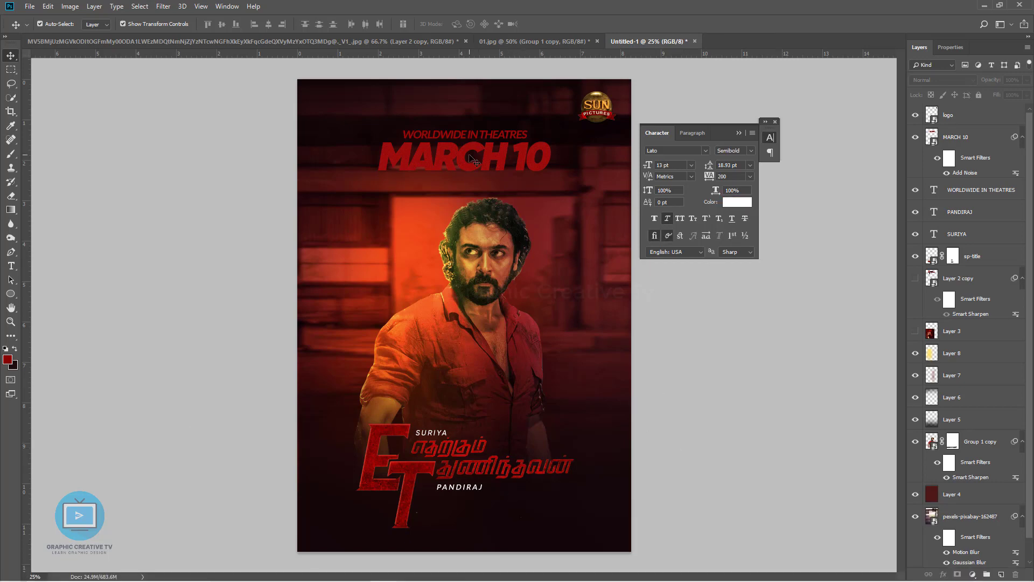
Step: Select the two release lines together and review the poster in full-screen mode
left_click(468, 155)
left_click(537, 139)
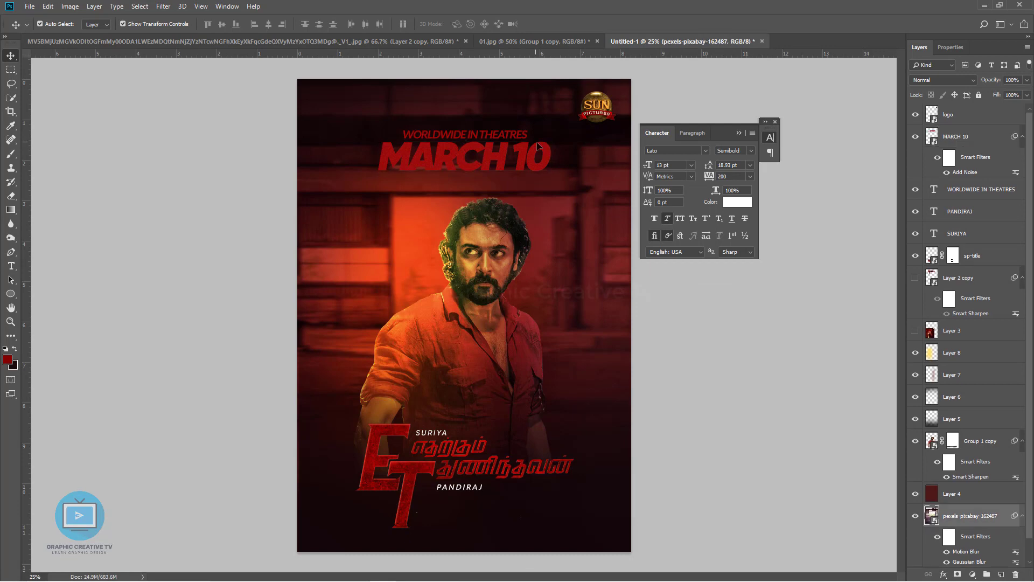
left_click(519, 135)
left_click(521, 162, "shift")
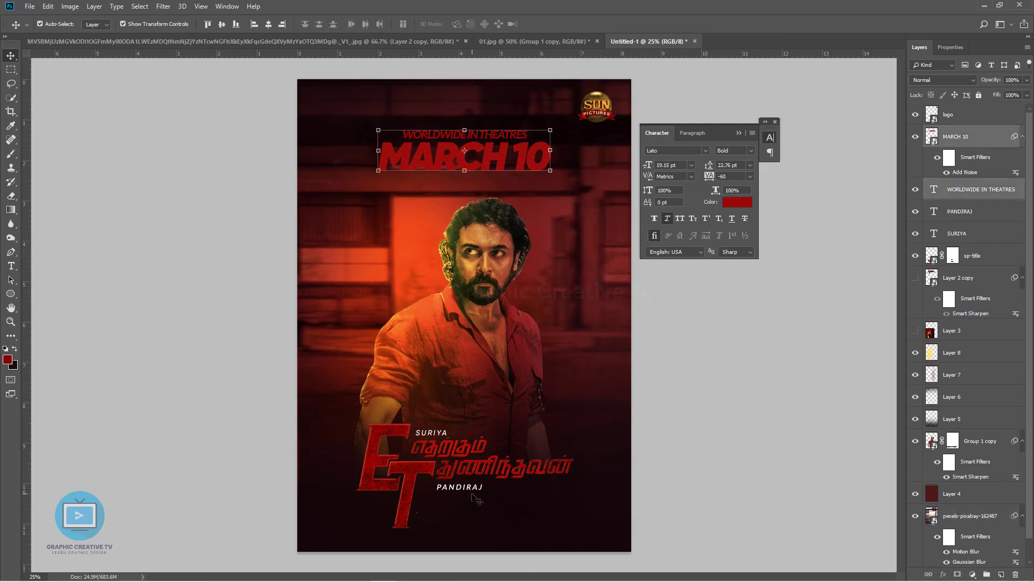
key("f")
key("f")
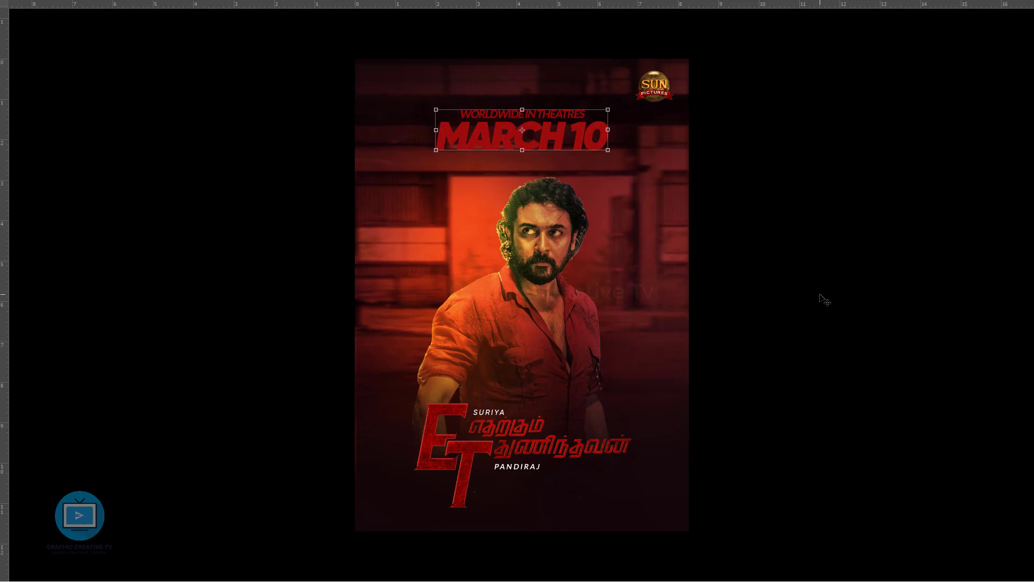
left_click(782, 273)
Step: Return to the normal screen view and recolour the WORLDWIDE IN THEATRES text white
left_click(560, 116)
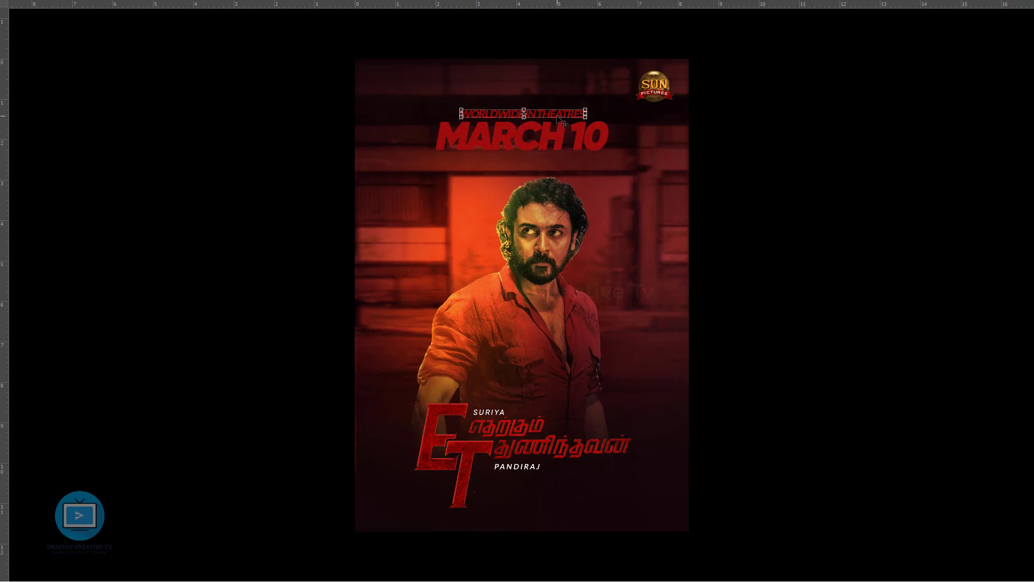
key("alt+BackSpace")
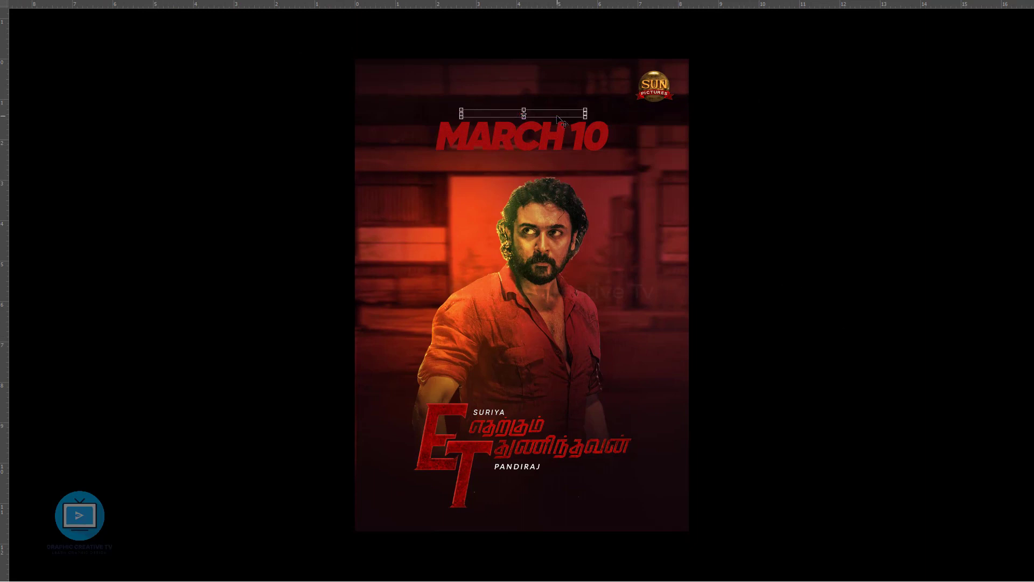
key("f")
left_click(723, 206)
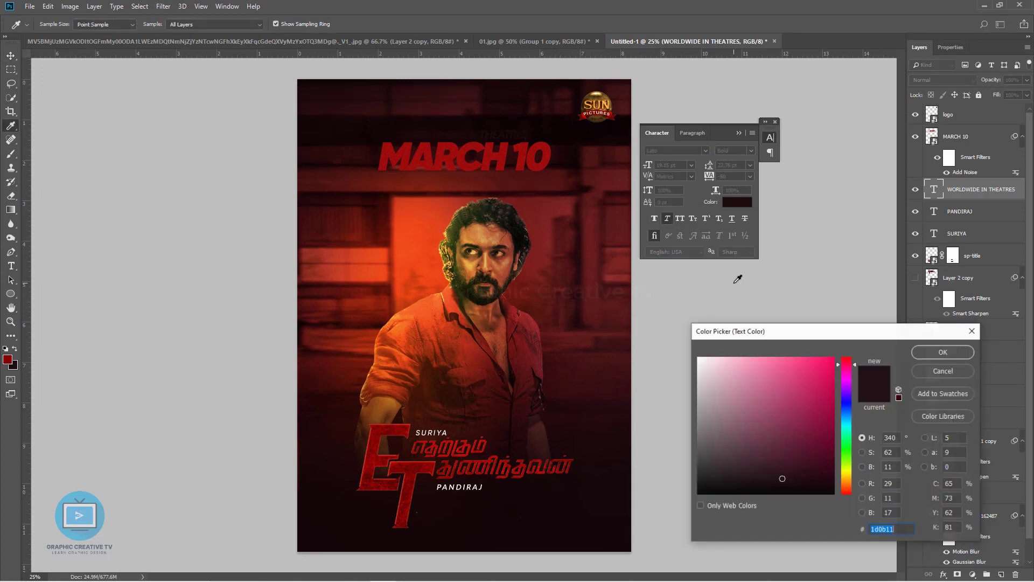
left_click(701, 359)
left_click(912, 345)
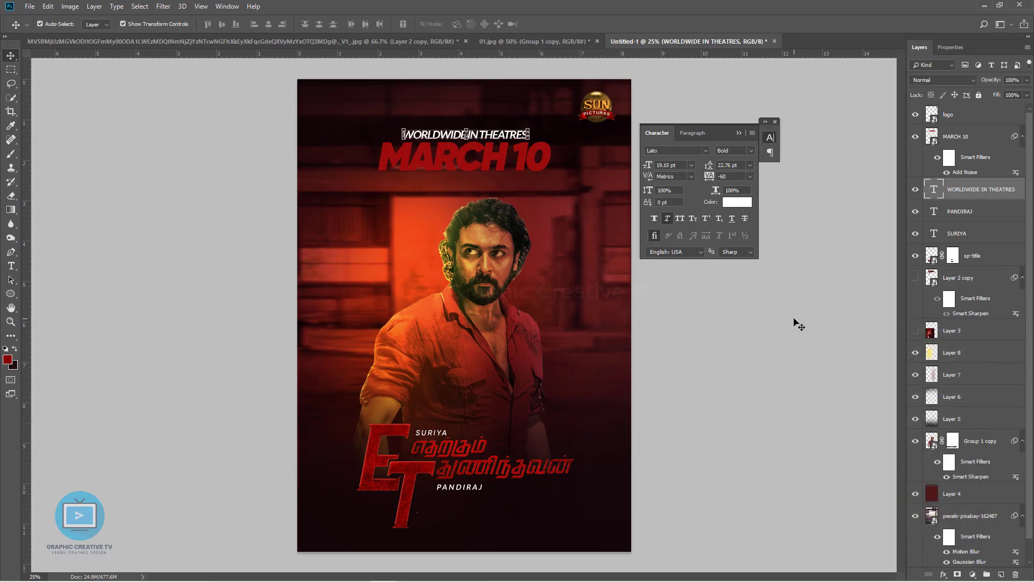
left_click(497, 164, "shift")
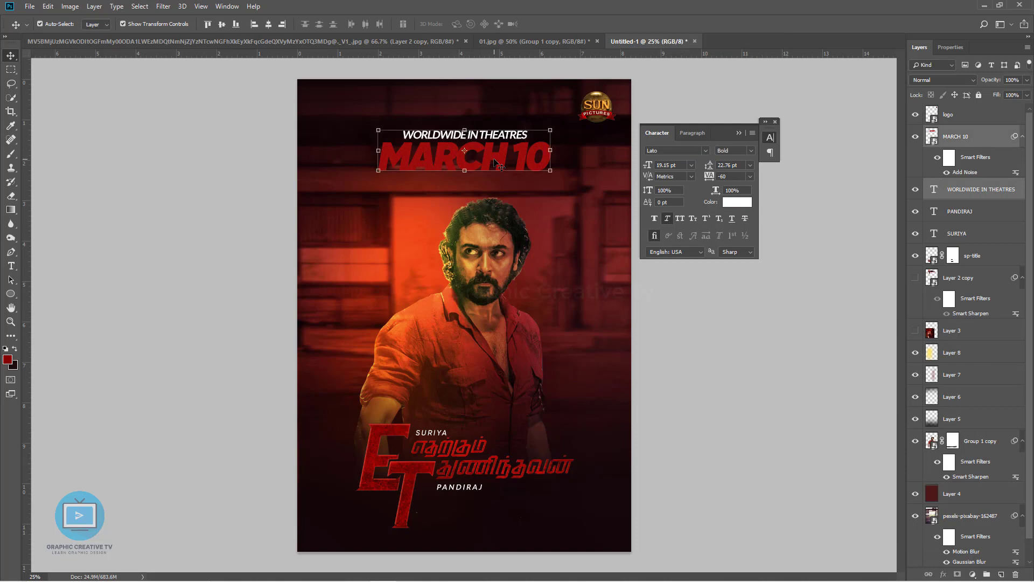
left_click(747, 404)
left_click(538, 160)
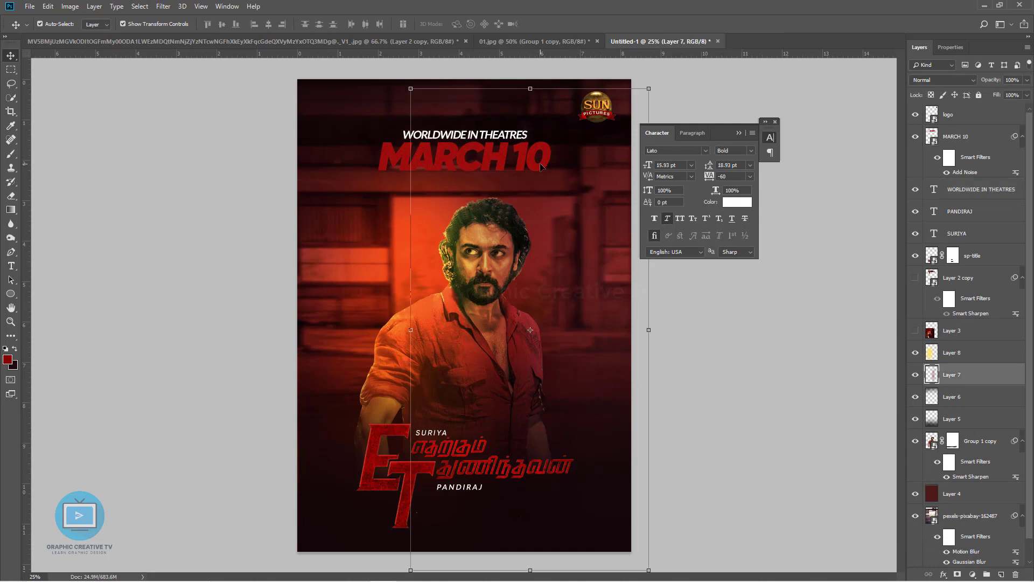
left_click(540, 163)
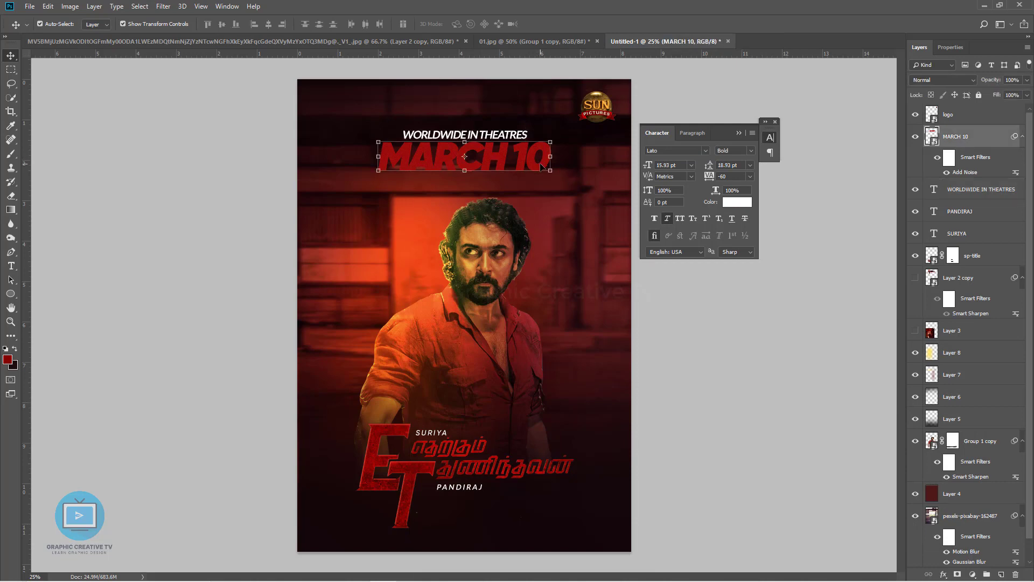
left_click(666, 343)
left_click(423, 165)
Step: Enlarge the SURIYA and PANDIRAJ credits together with the Tamil title to about 108.7% and shift them lower on the poster
left_click(443, 435)
left_click(450, 488, "shift")
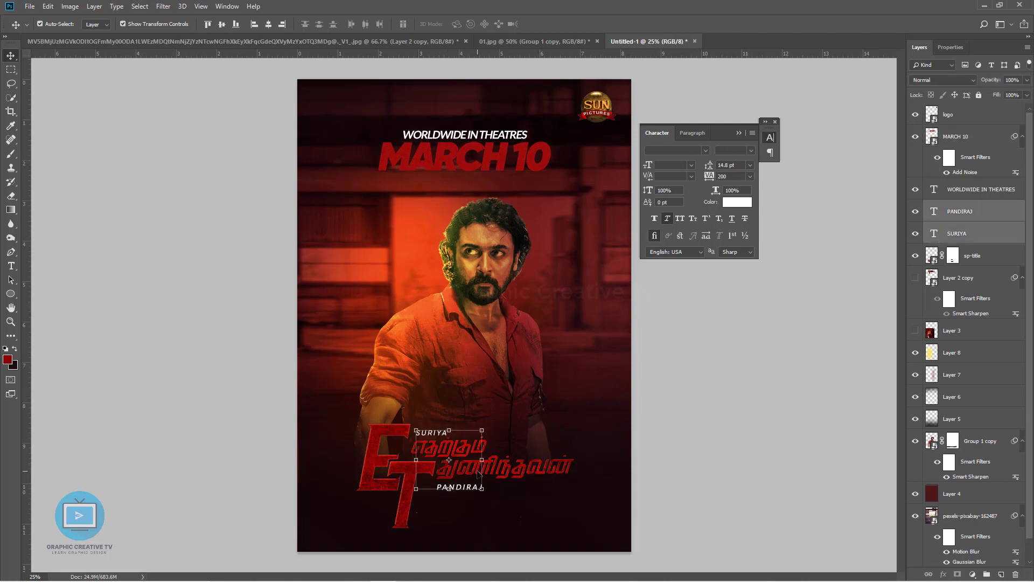
left_click(480, 474, "shift")
left_click_drag(579, 419, 586, 420)
key("shift+Up")
key("shift+Up")
key("shift+Down")
key("shift+Down")
key("shift+Down")
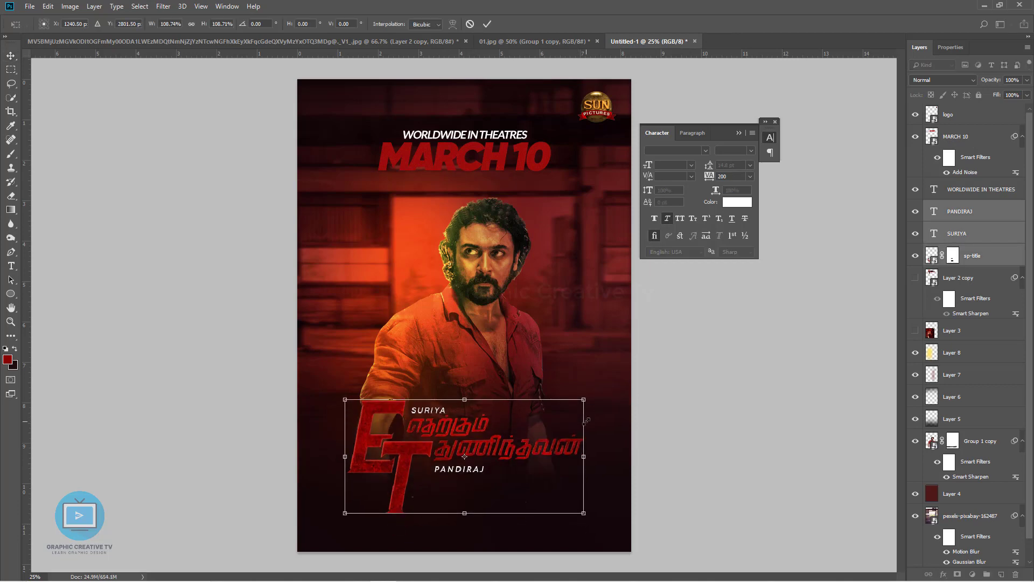
key("shift+Down")
key("shift+Down")
key("shift+Down")
key("shift+Down")
key("shift+Down")
key("shift+Down")
key("shift+Down")
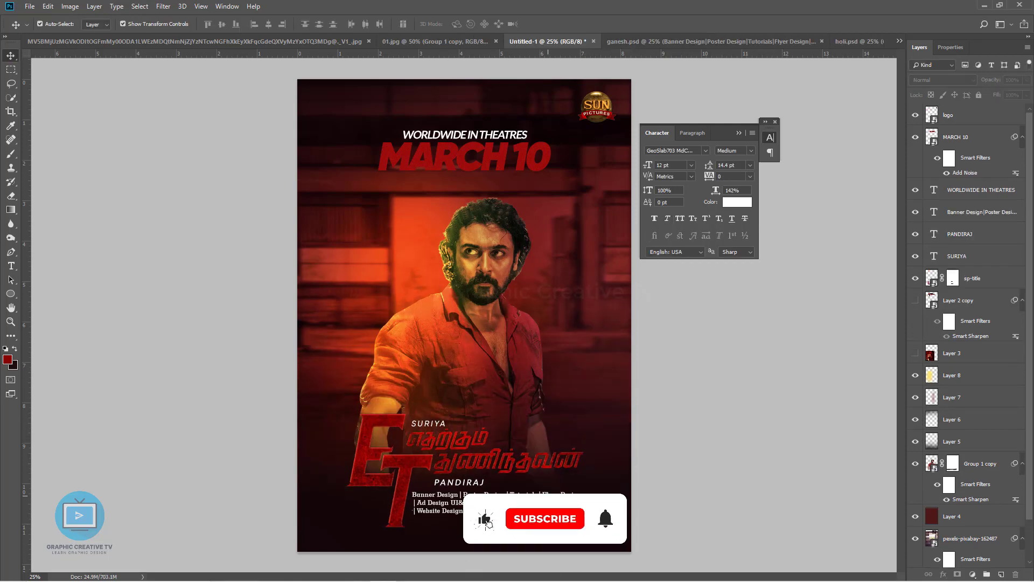
Step: Try the services text in Gilroy-ExtraBold, narrow the block to fit the poster and set its tracking to 25
left_click(548, 495)
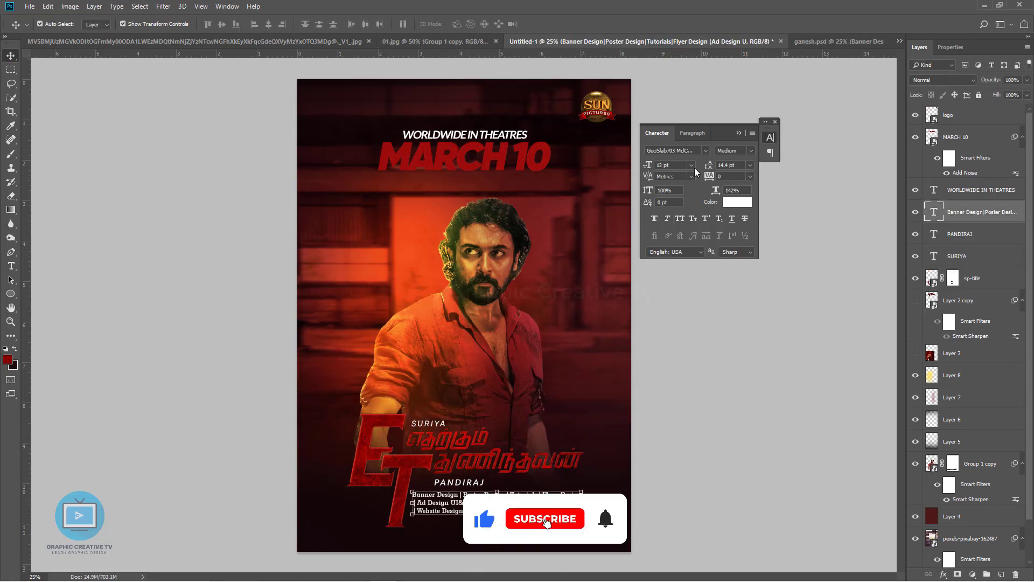
left_click(699, 151)
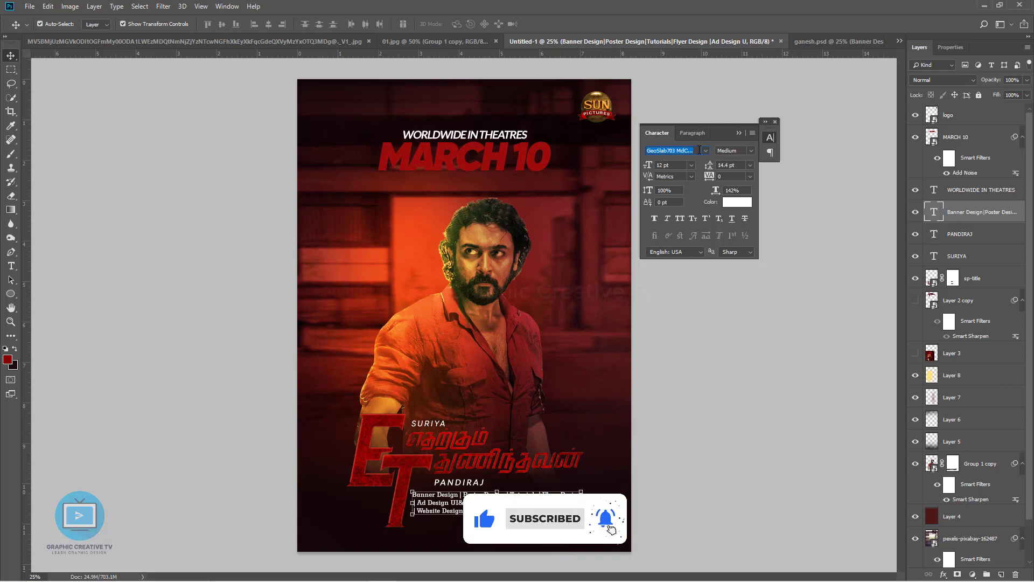
type("gil")
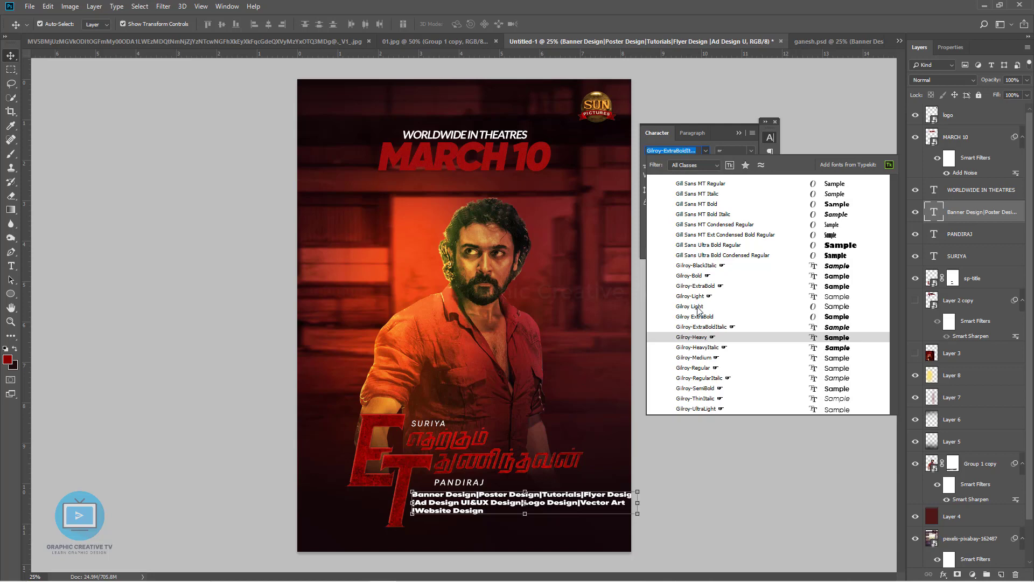
left_click(698, 286)
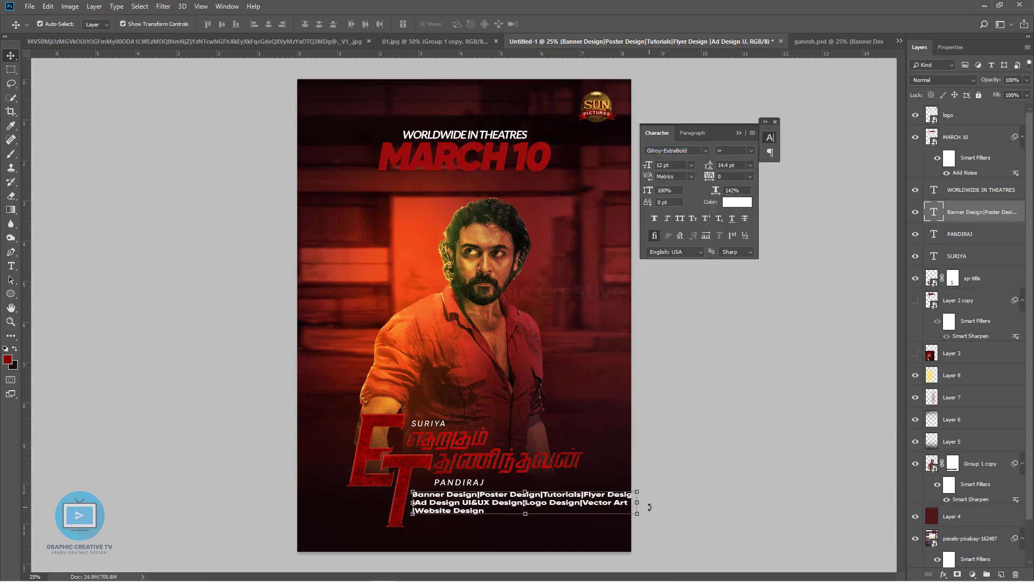
left_click_drag(637, 501, 616, 501)
key("Return")
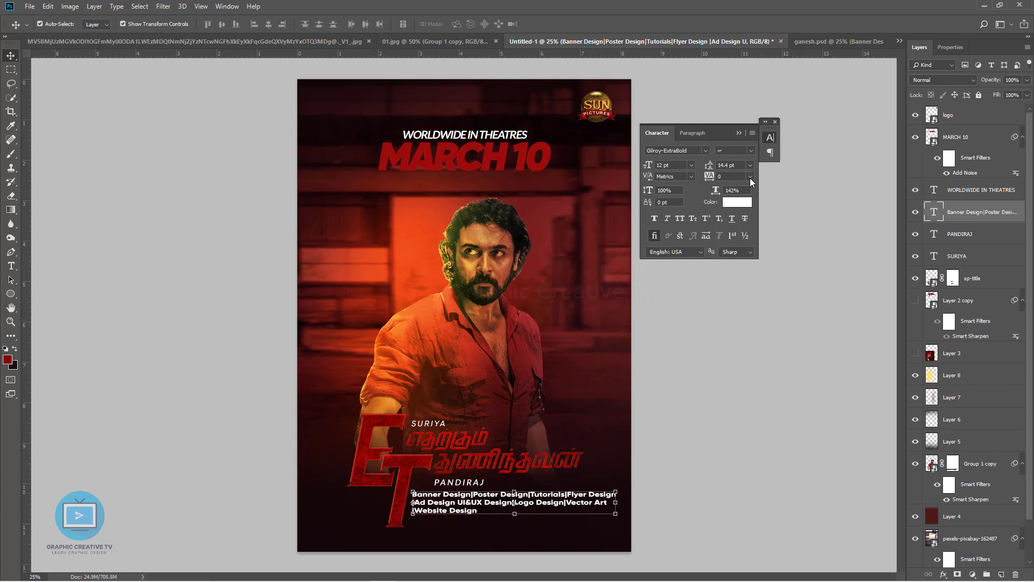
left_click(749, 177)
left_click(737, 270)
left_click(743, 379)
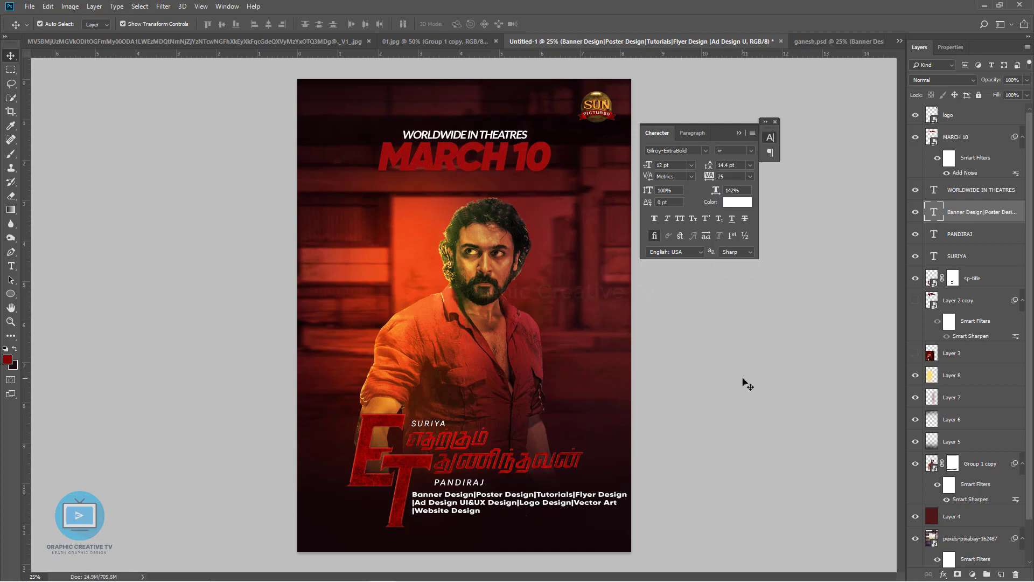
Step: Undo the tracking, width and font changes made to the services text
key("ctrl+z")
key("ctrl+z")
key("ctrl+z")
key("ctrl+alt+z")
key("ctrl+alt+z")
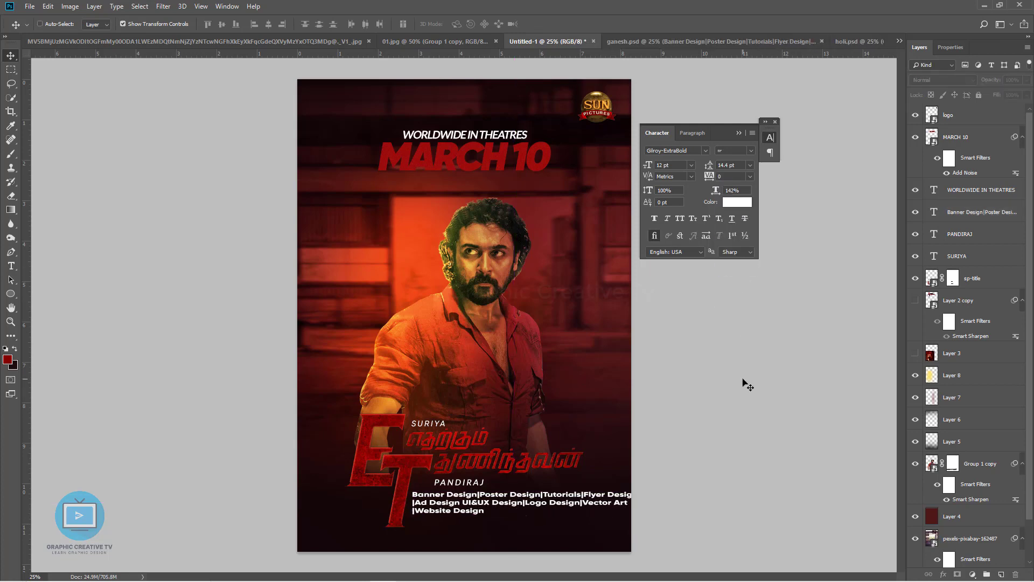
Step: Remove the separator at the start of the services text's second line so that the line begins with Ad Design
left_click(537, 494, "ctrl")
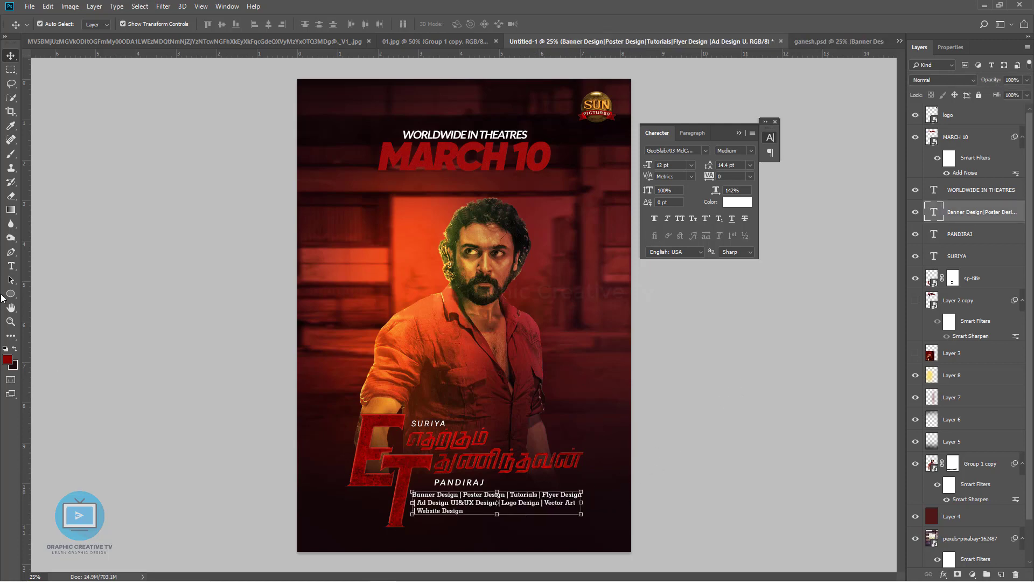
left_click(11, 267)
left_click(417, 503)
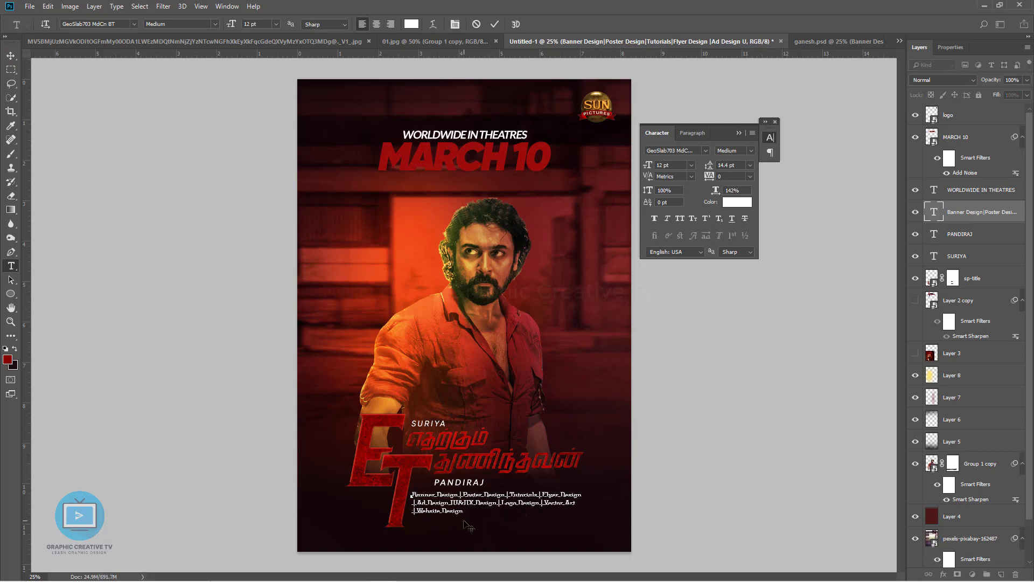
key("BackSpace")
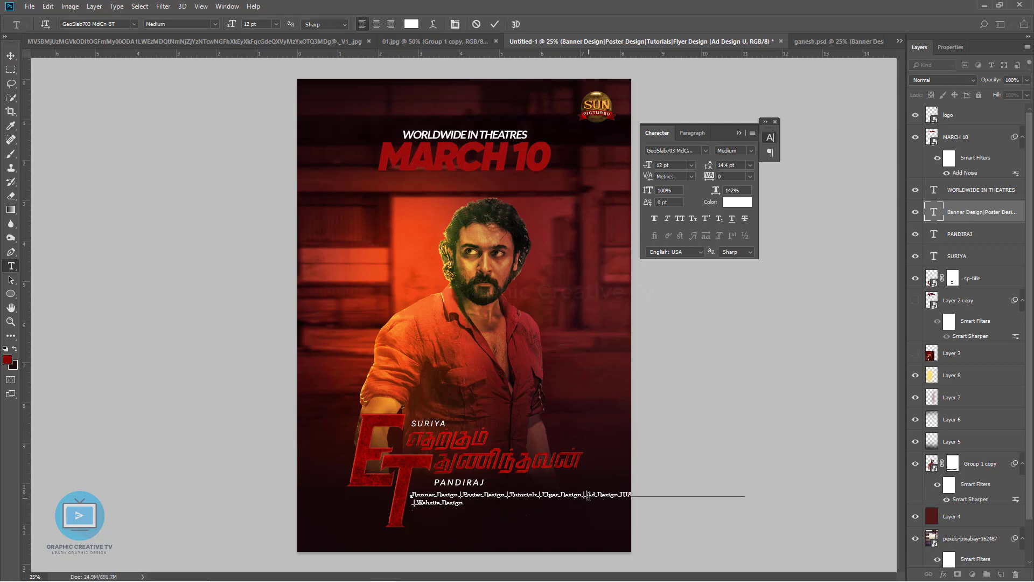
key("Return")
key("BackSpace")
key("Return")
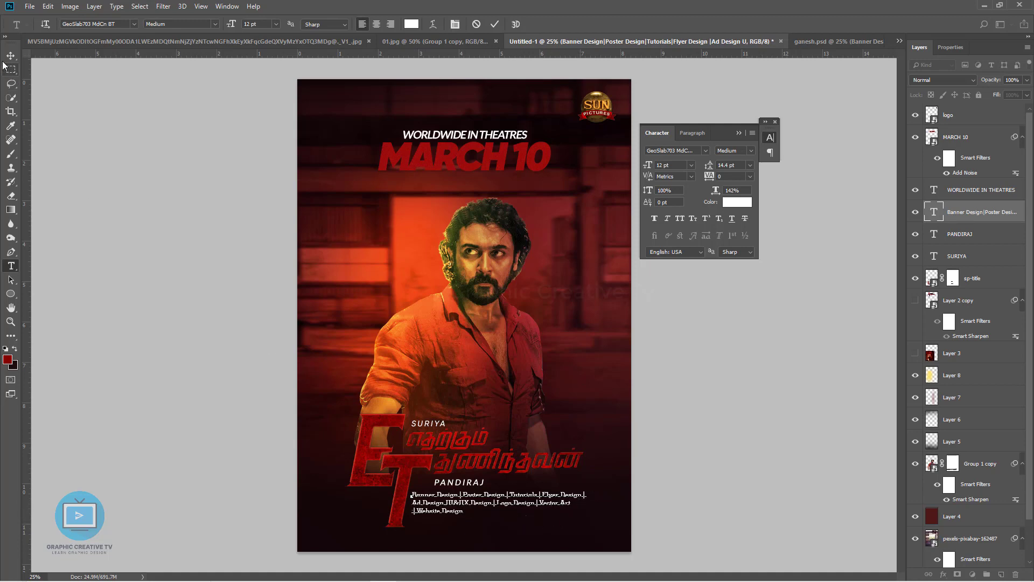
key("ctrl+Return")
key("v")
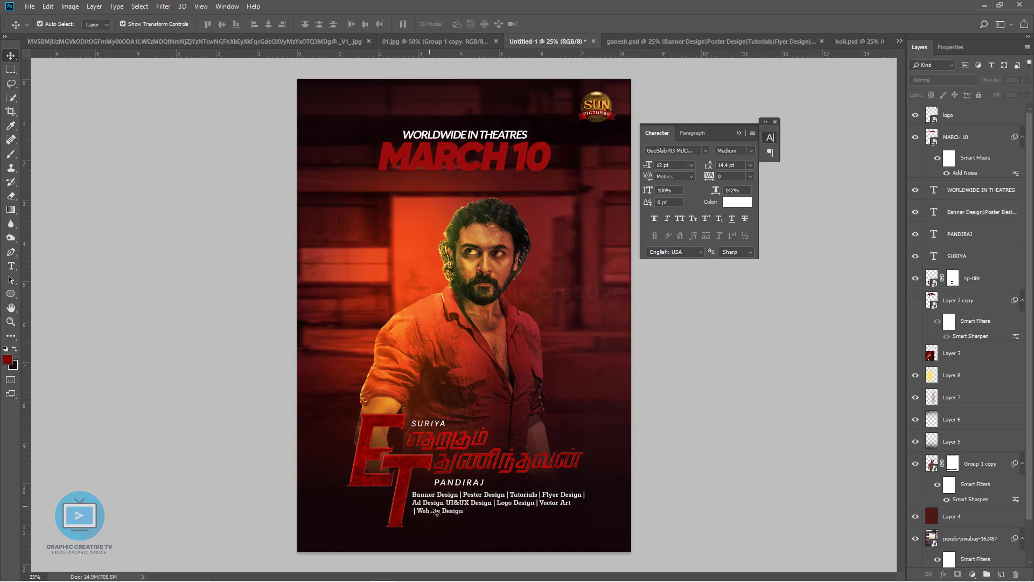
Step: Remove the separator before Website Design in the services text, keeping those words on their own third line
left_click(435, 511)
key("t")
left_click(418, 513)
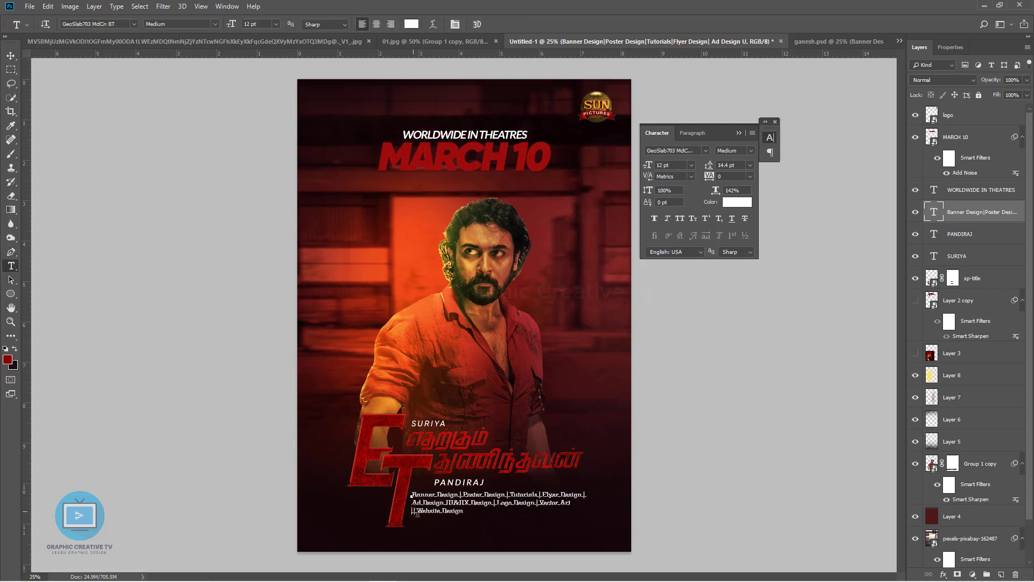
left_click_drag(417, 513, 405, 511)
key("BackSpace")
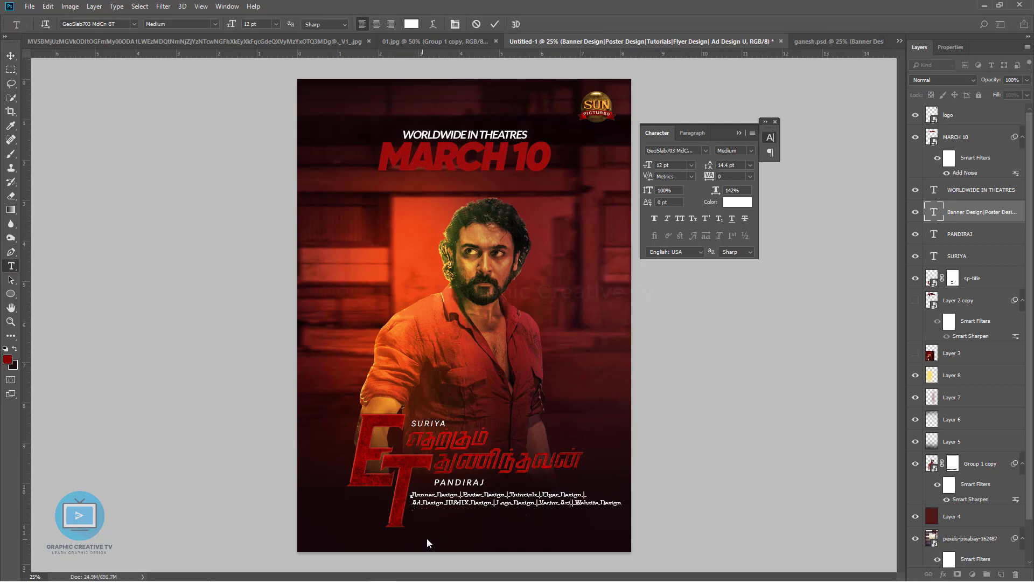
key("Return")
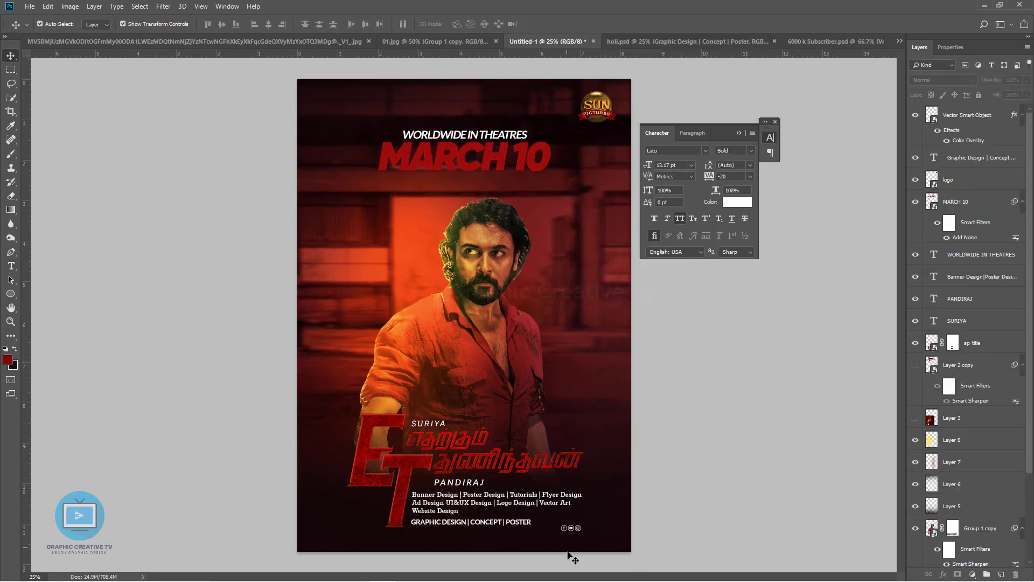
Step: Enlarge the GRAPHIC DESIGN | CONCEPT | POSTER line to about 16.7 pt and nudge it down below the services text
left_click(526, 526)
left_click_drag(535, 518, 577, 500)
key("Return")
left_click(686, 502)
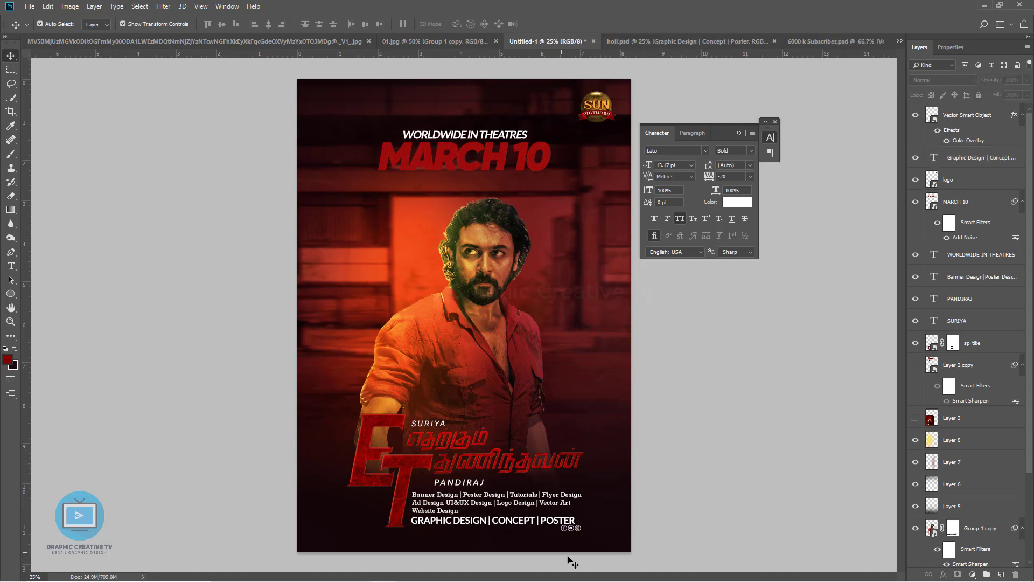
left_click(535, 524)
key("Down")
key("Down")
key("Down")
key("Down")
key("Down")
key("Down")
key("Down")
key("Down")
key("Down")
key("Down")
key("Down")
key("Down")
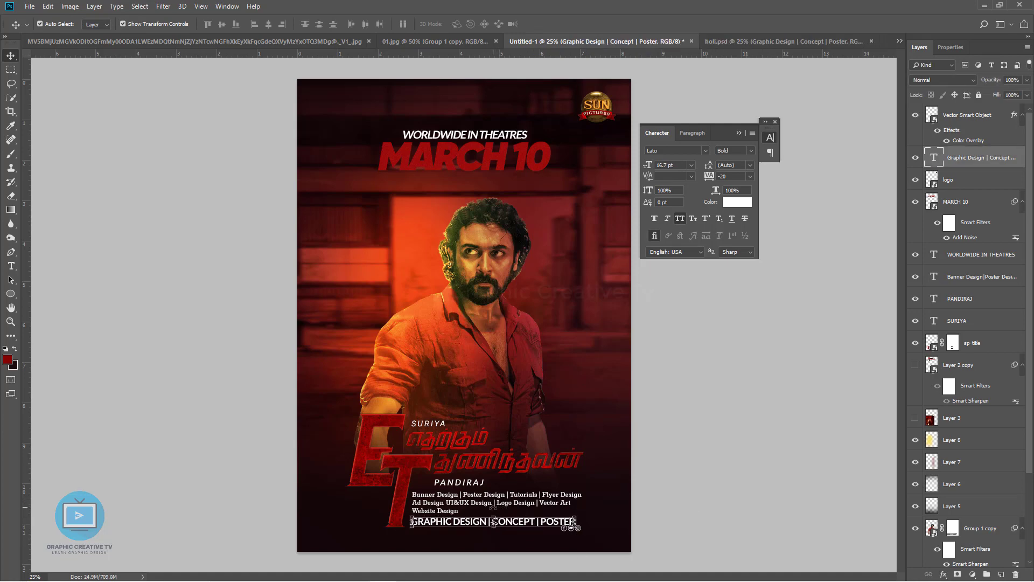
left_click(625, 538)
left_click_drag(574, 530, 599, 538)
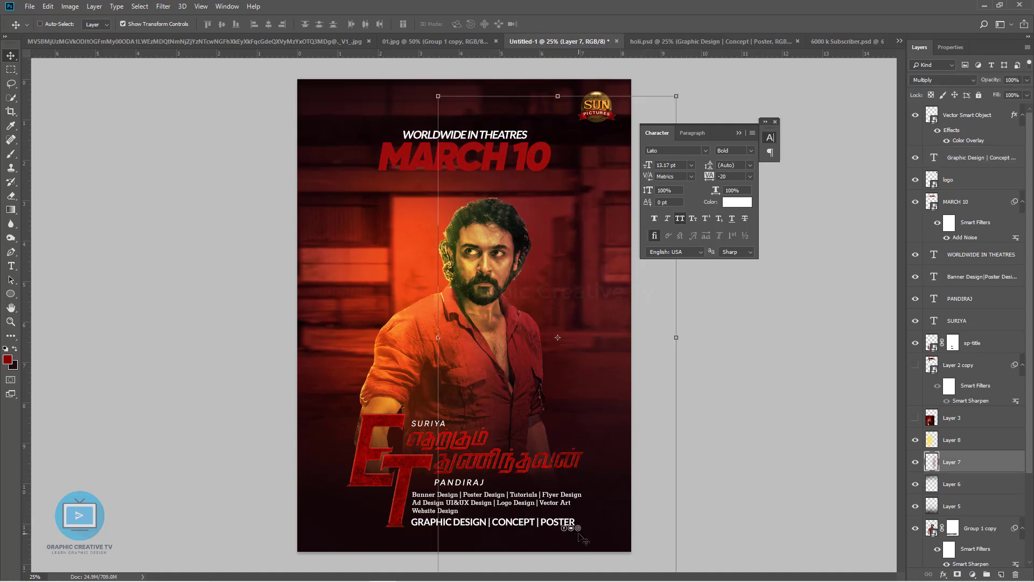
key("ctrl+z")
Step: Enlarge the social media icons and shrink the GRAPHIC DESIGN | CONCEPT | POSTER line to leave room beside it
left_click(571, 528)
left_click(571, 529)
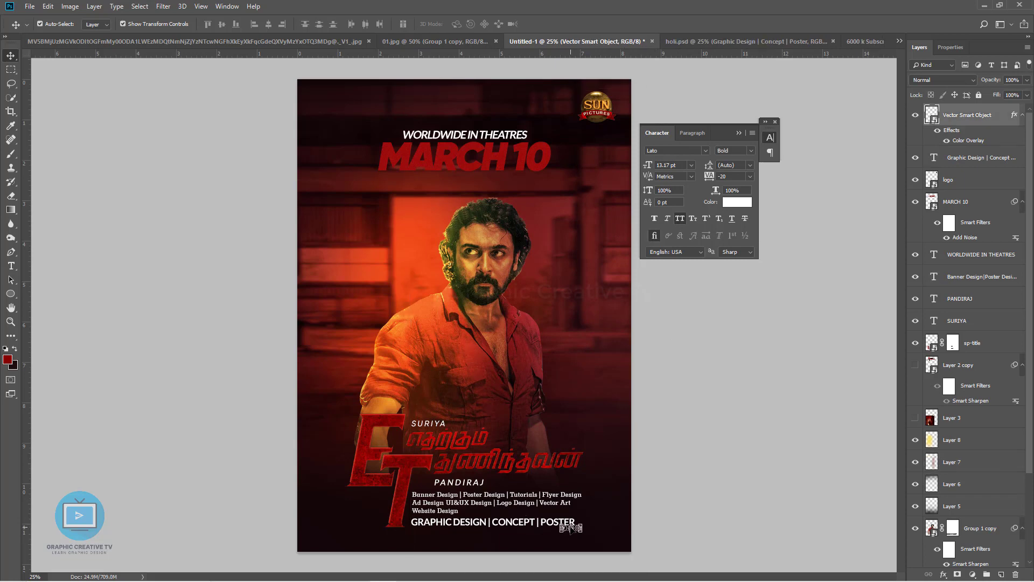
key("ctrl+t")
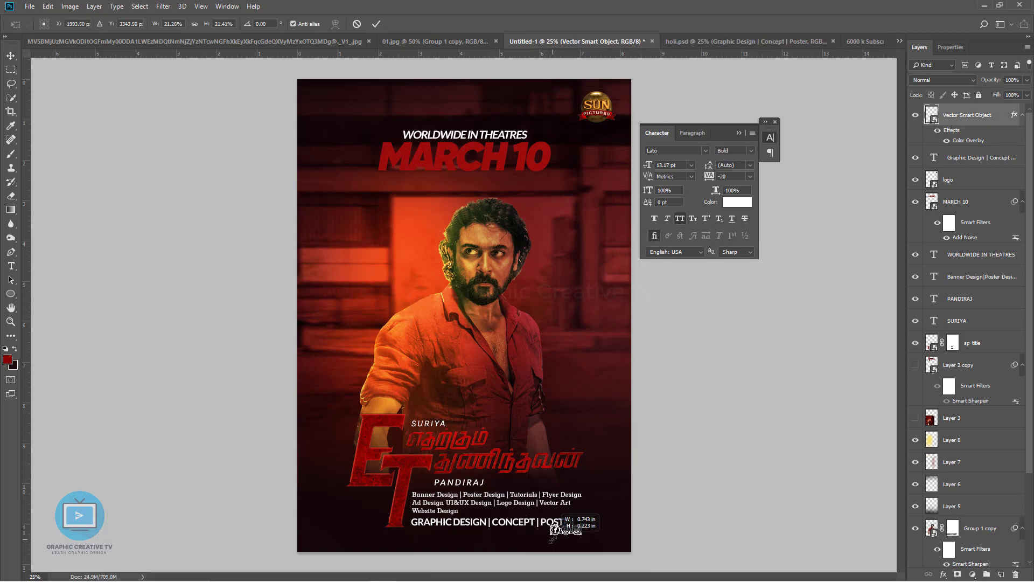
key("Return")
left_click(763, 478)
left_click_drag(566, 531, 533, 525)
key("ctrl+t")
key("Return")
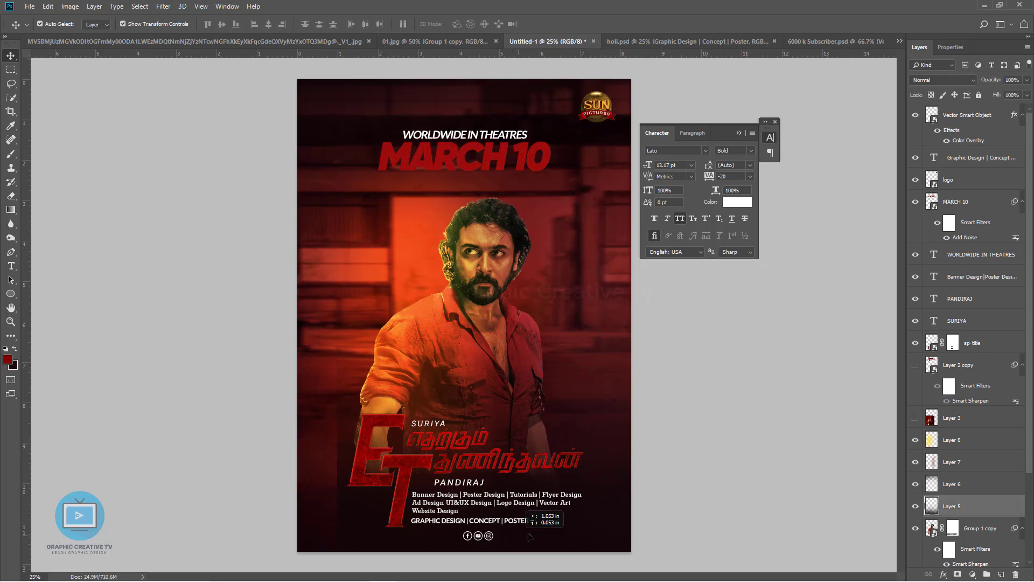
Step: Place the social media icons just after the word POSTER and enlarge them to about 24% scale
left_click(478, 537)
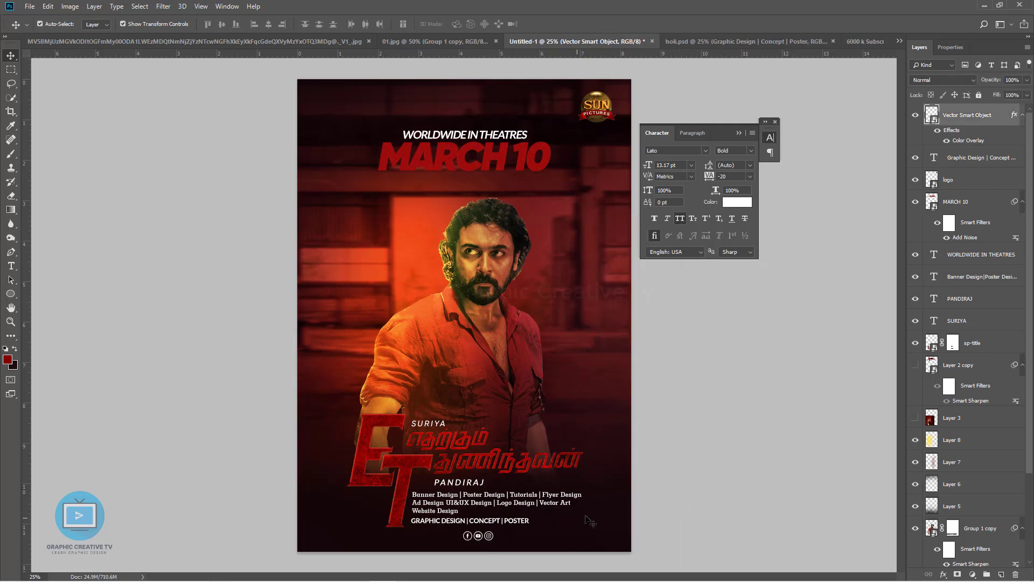
left_click(489, 540)
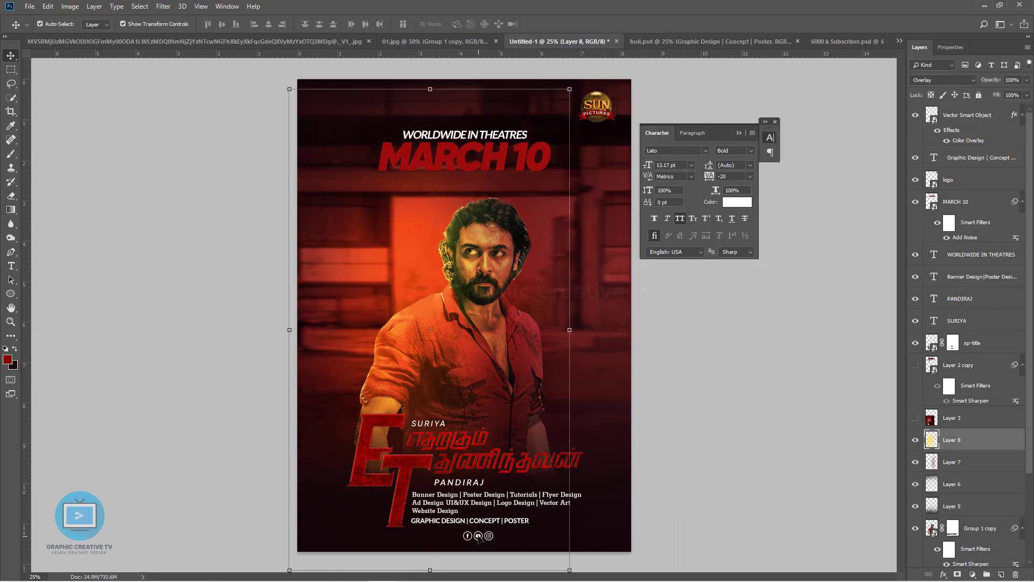
left_click_drag(478, 536, 553, 521)
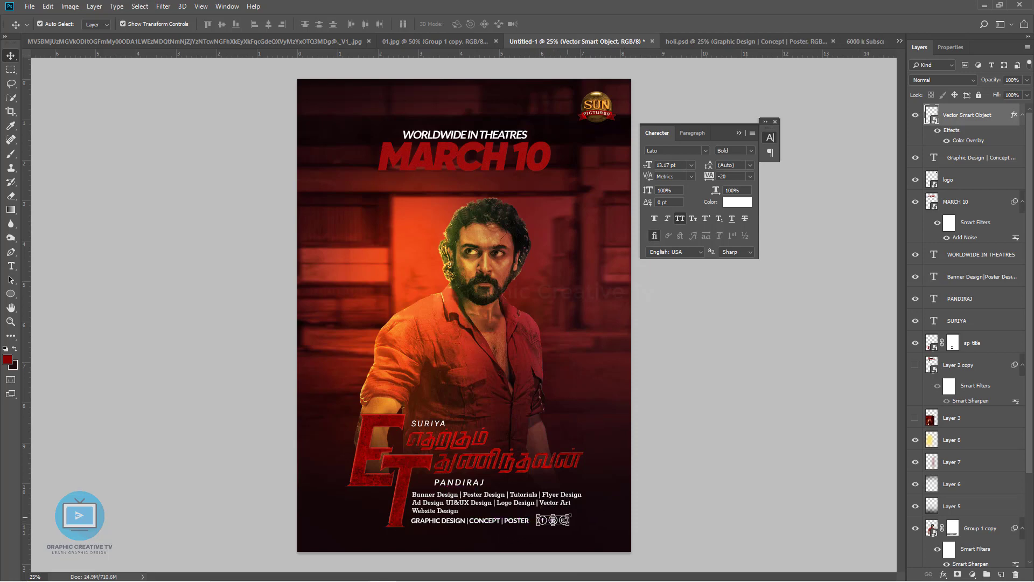
key("ctrl+t")
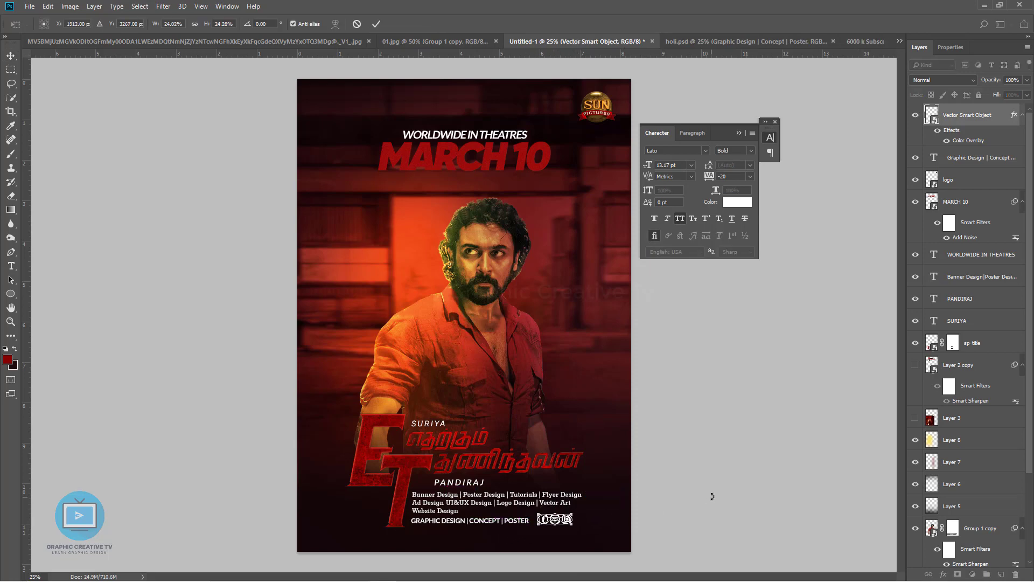
key("Return")
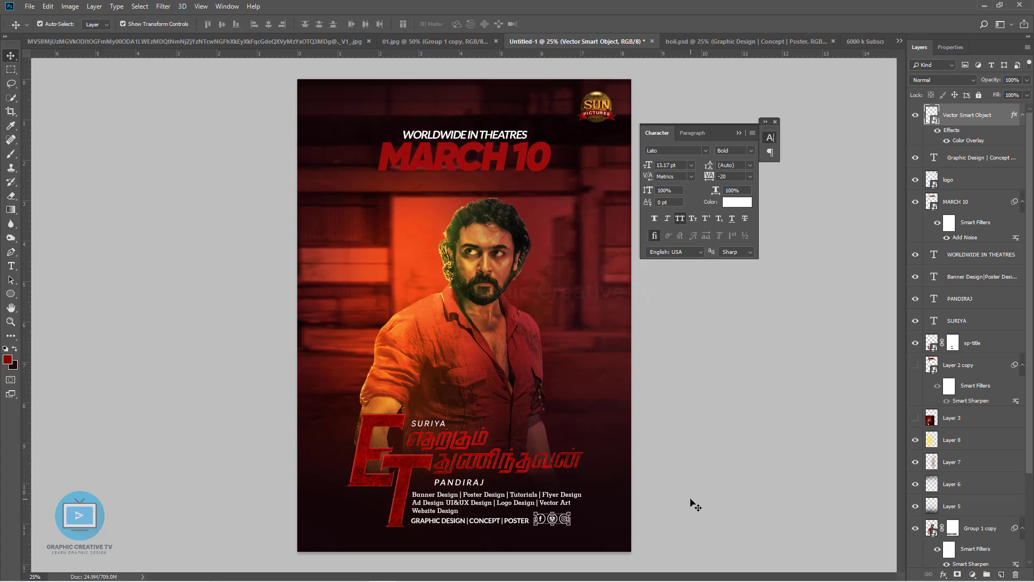
left_click(695, 504)
Step: Nudge the services text and the PANDIRAJ credit slightly upward to even out the spacing under the title
left_click(519, 495)
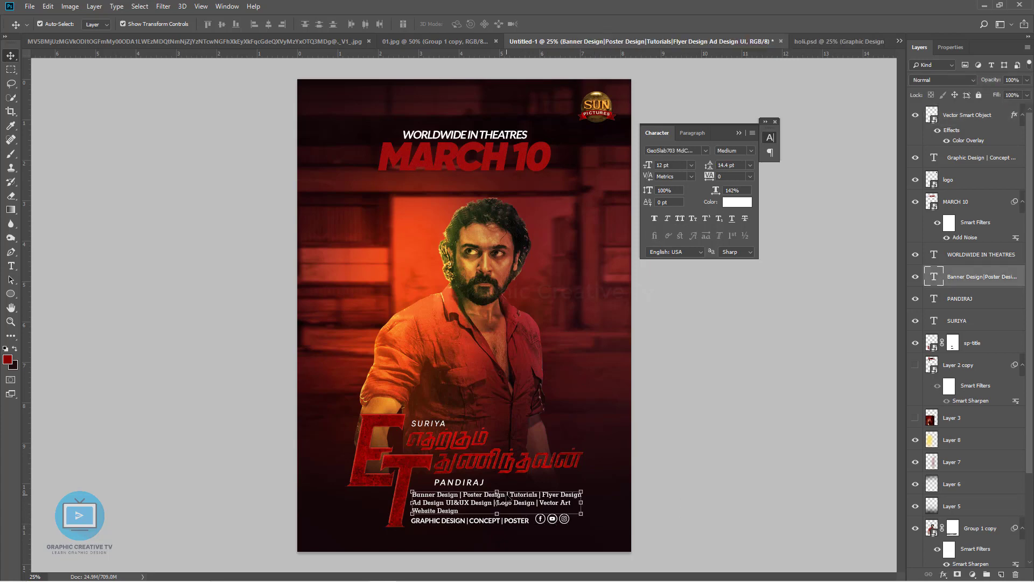
key("shift+Up")
left_click(695, 463)
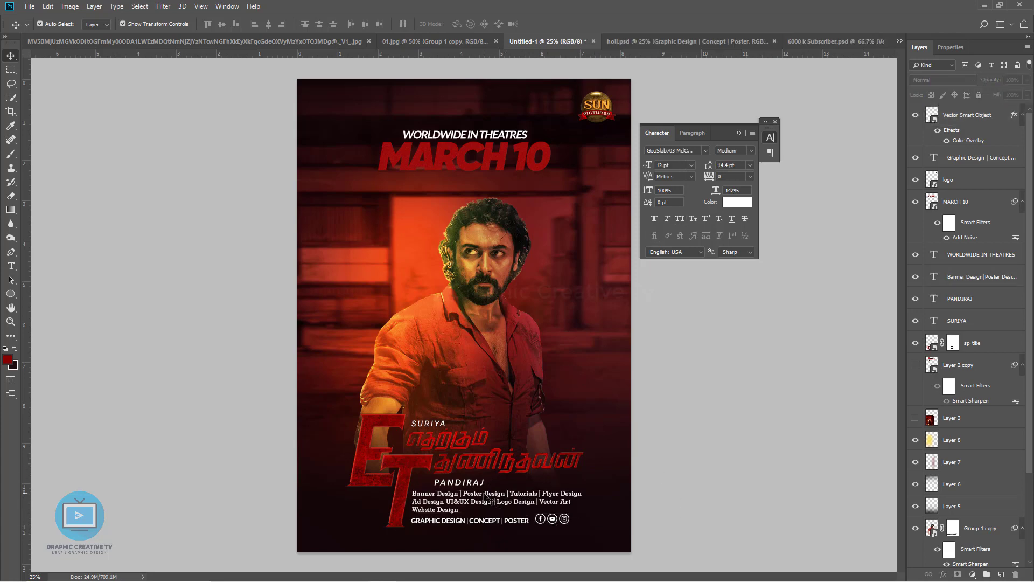
left_click(476, 483)
key("Up")
left_click(468, 503)
left_click(733, 435)
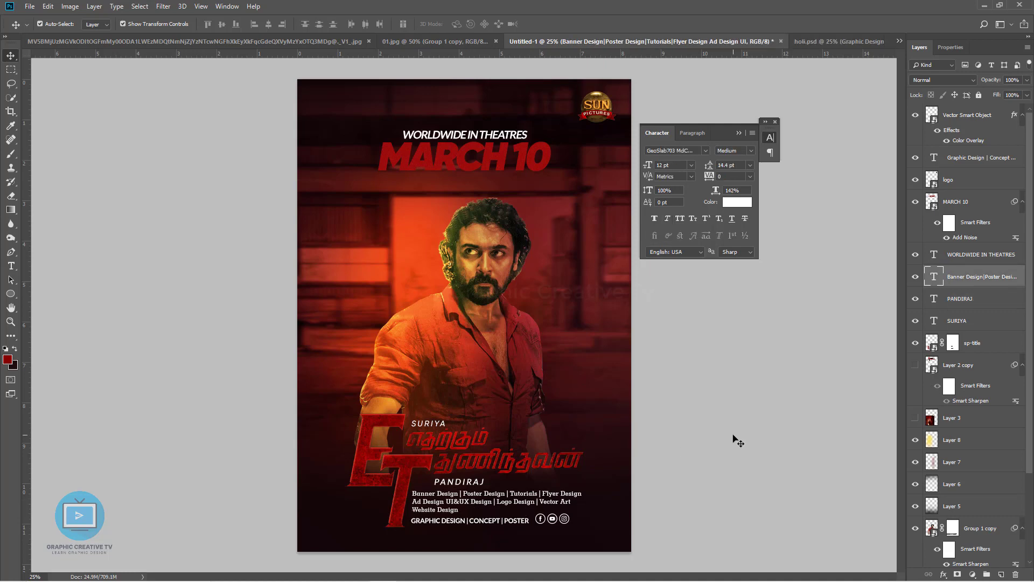
Step: Nudge the WORLDWIDE IN THEATRES line slightly upward, away from MARCH 10, and clear the layer selection
left_click(514, 135)
key("shift+Up")
key("shift+Up")
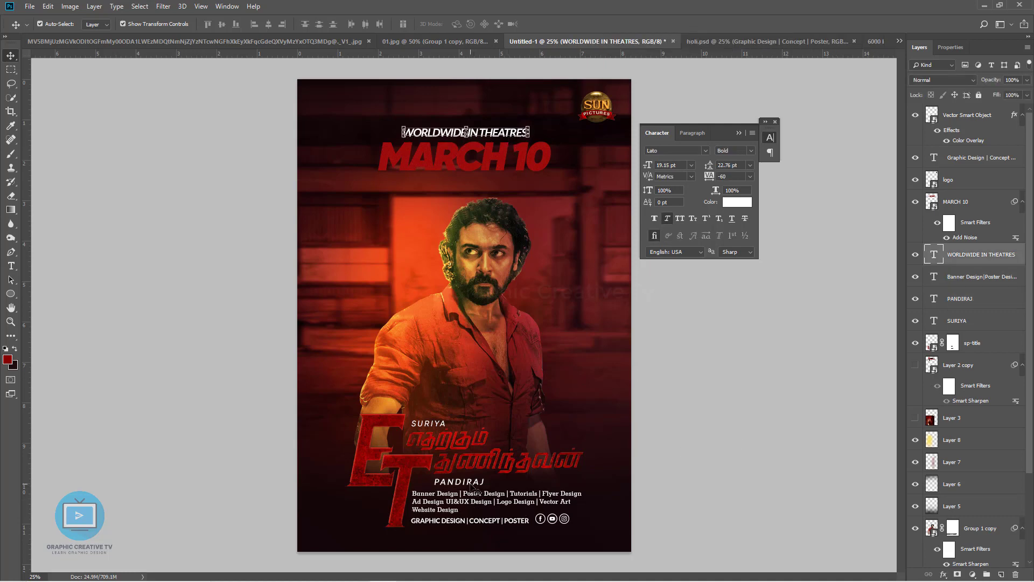
left_click(472, 487)
left_click(676, 443)
Step: Review the poster in full-screen mode against a black backdrop
key("f")
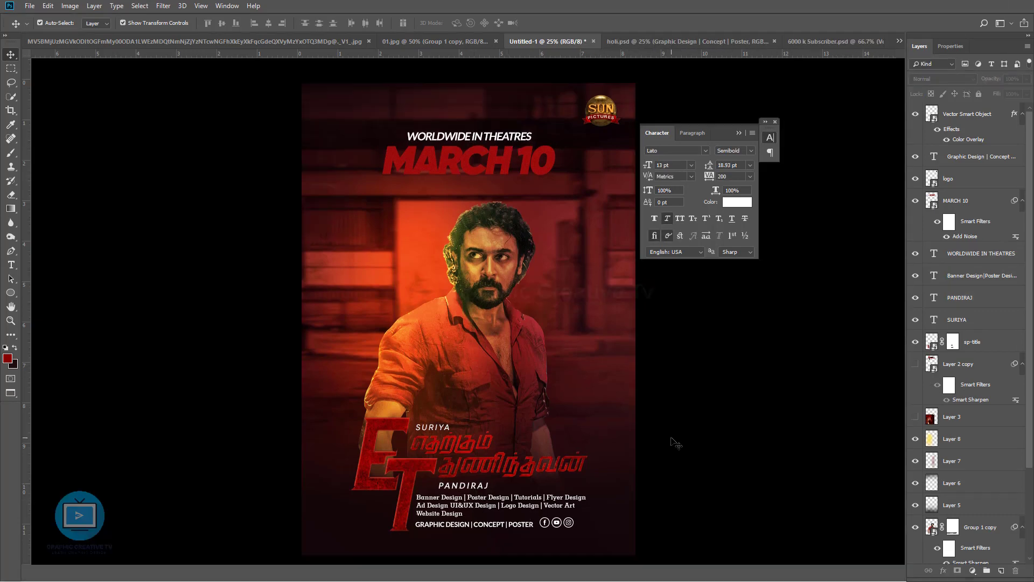
key("f")
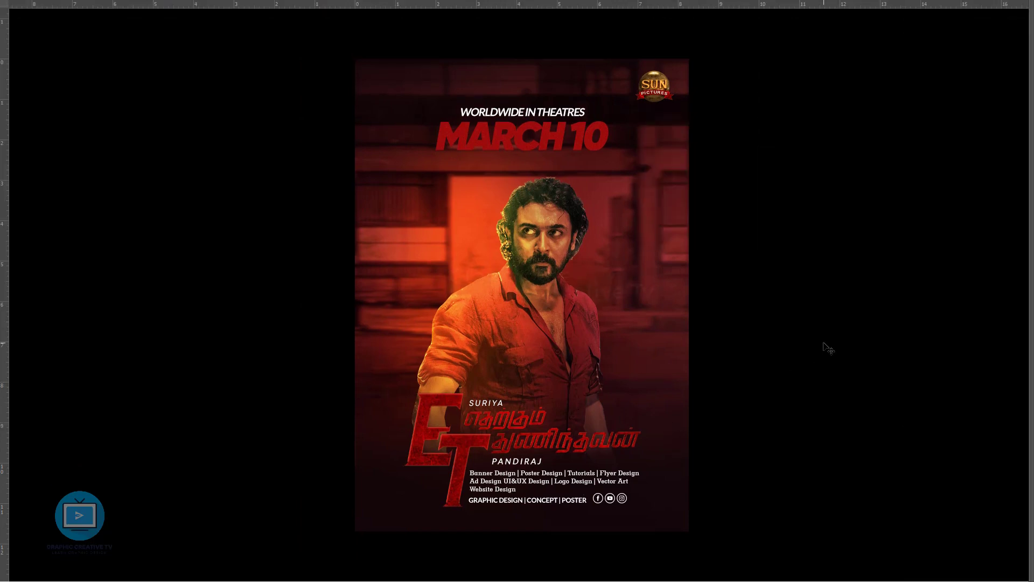
key("f")
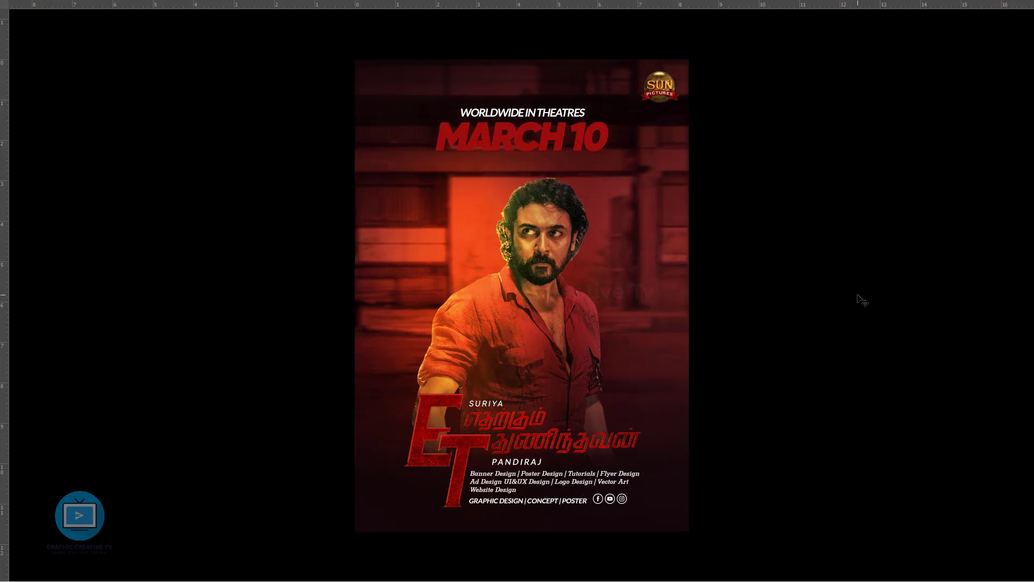